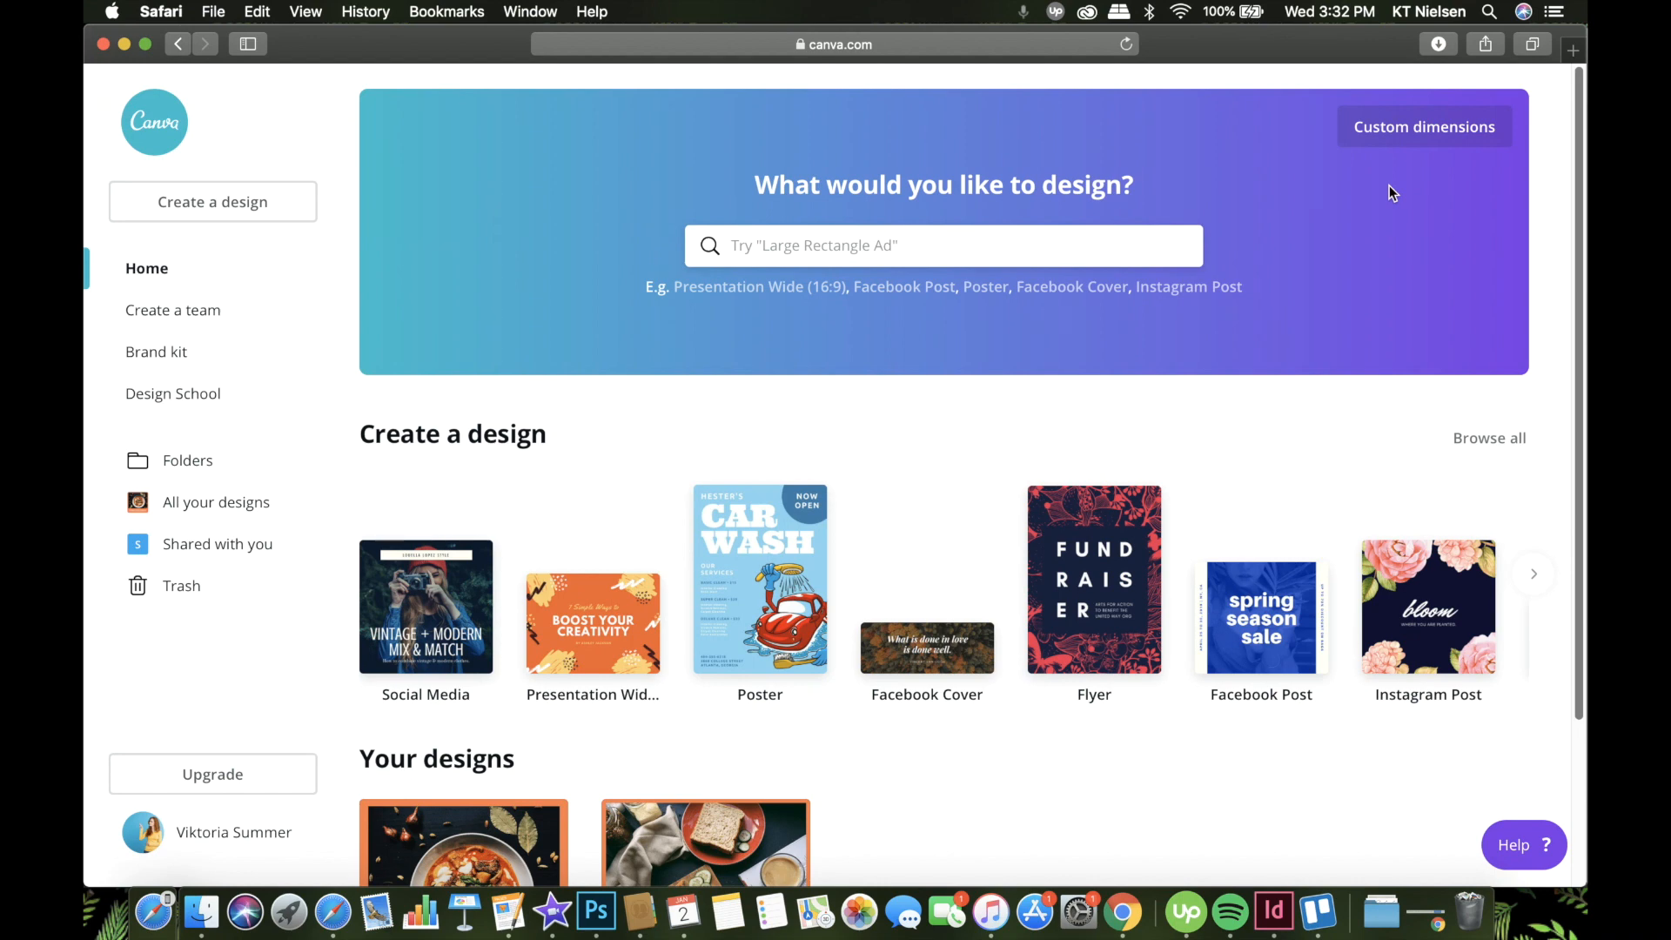
Step: Open the full overview of design types and return to the home page
{"action": "scroll", "coordinate": [556, 570], "scroll_direction": "down", "scroll_amount": 1}
{"action": "scroll", "coordinate": [557, 570], "scroll_direction": "up", "scroll_amount": 1}
{"action": "left_click", "coordinate": [1499, 444]}
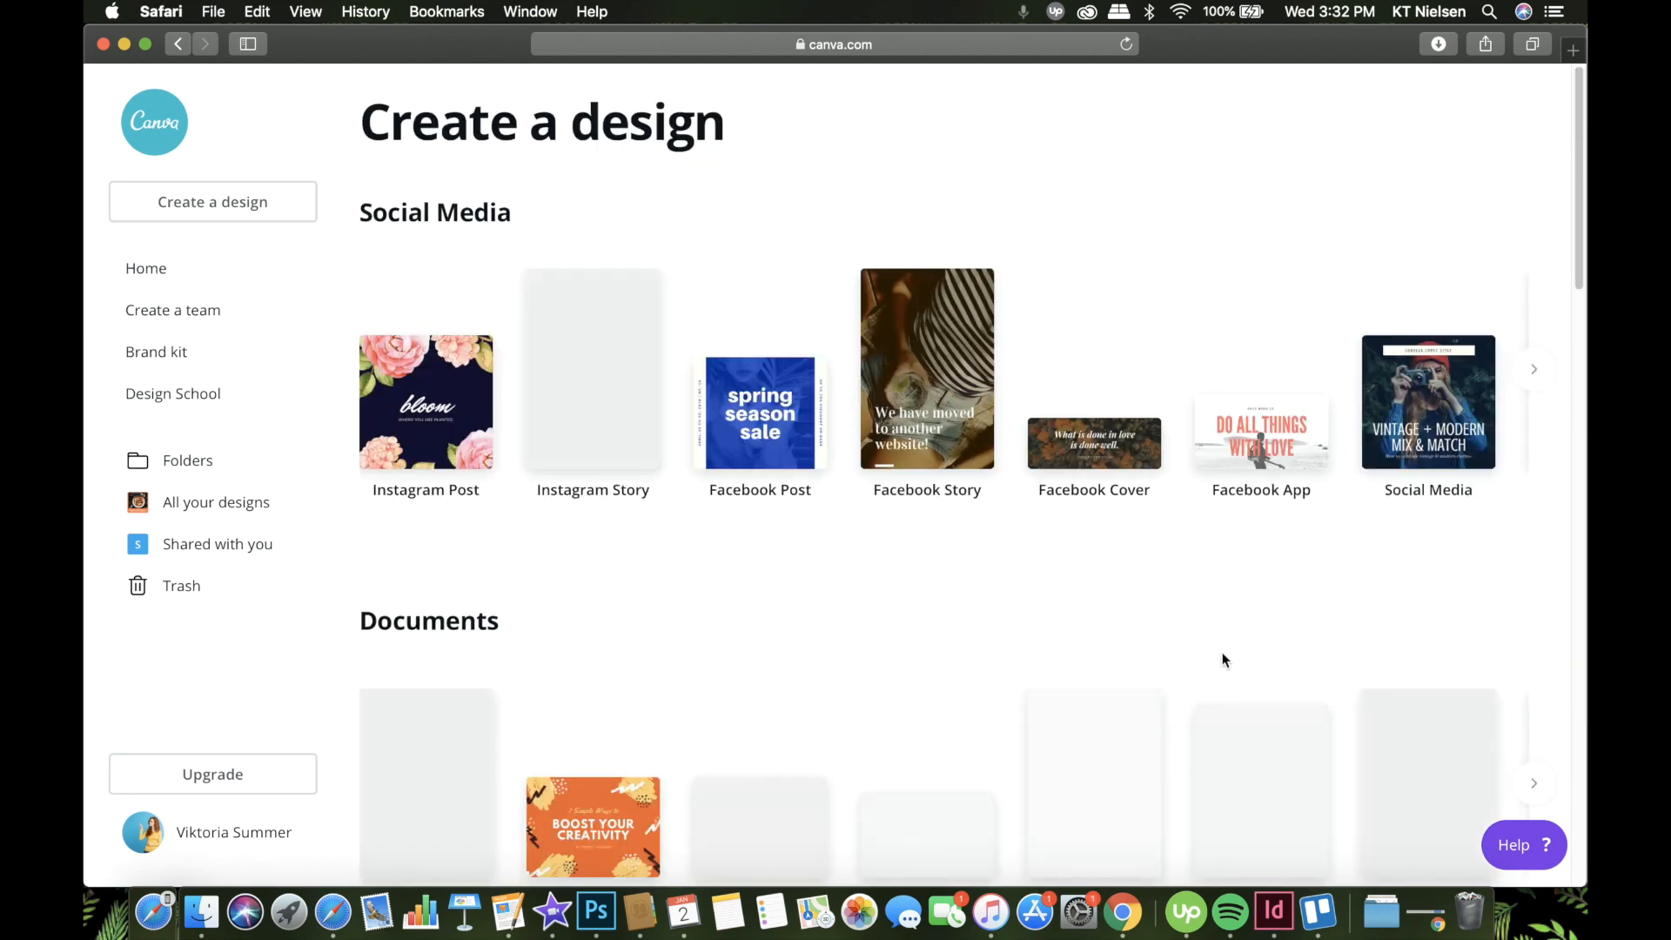
{"action": "left_click", "coordinate": [166, 270]}
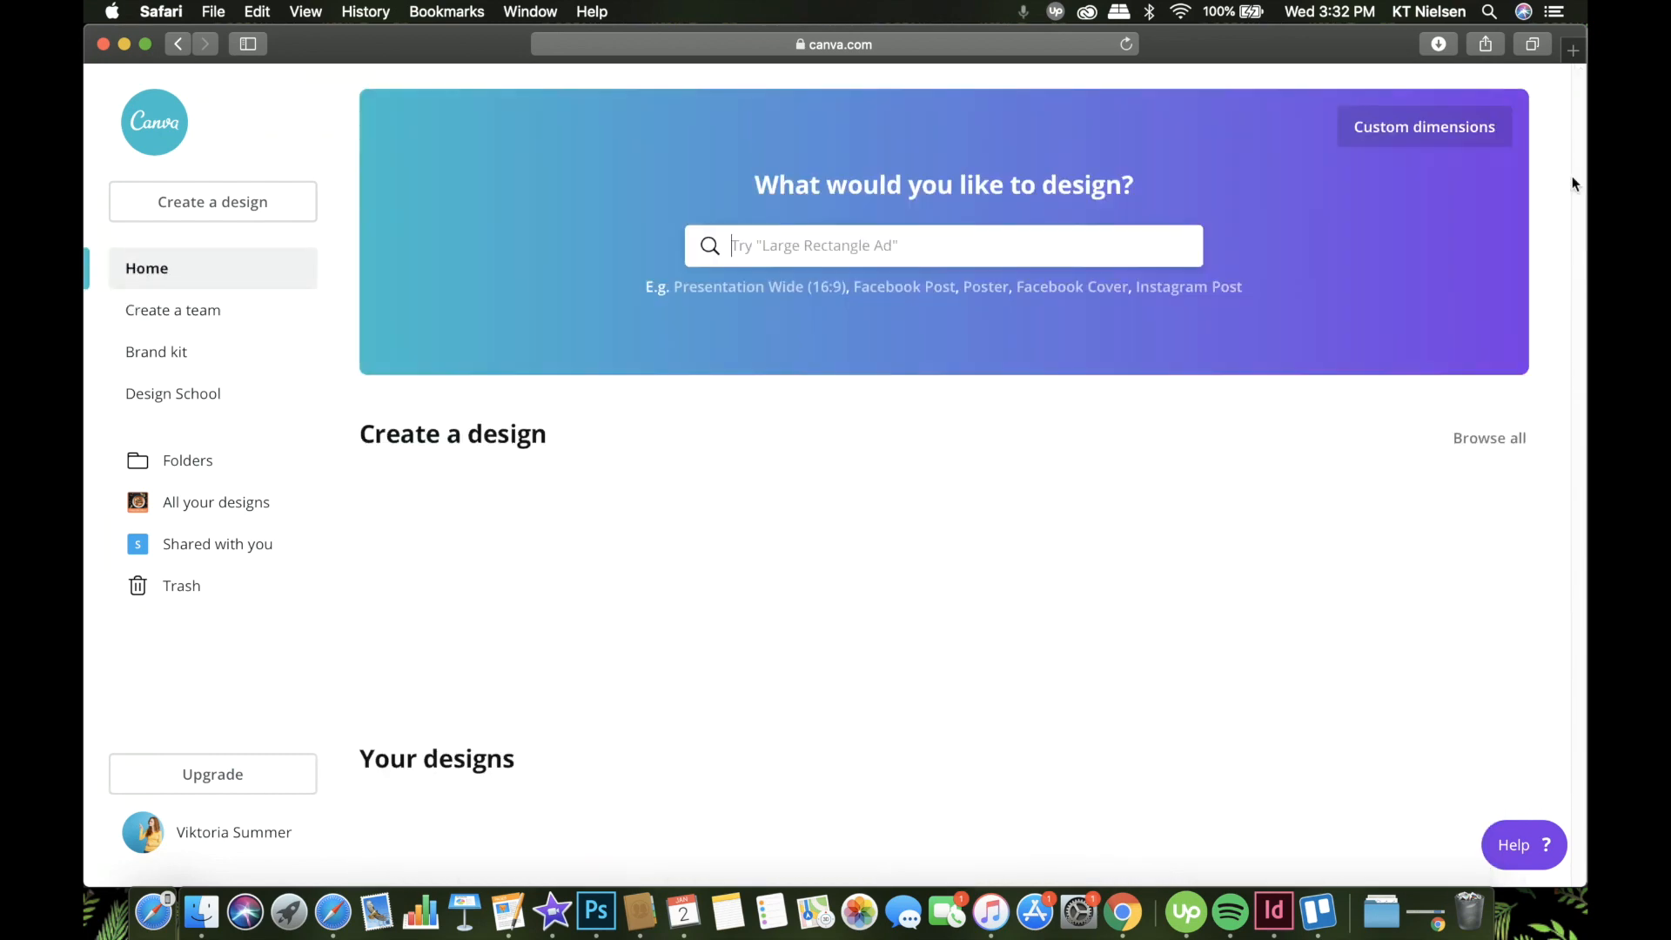
Step: Examine the custom dimensions form and its available measurement units, and close it without creating a design
{"action": "left_click", "coordinate": [1438, 127]}
{"action": "left_click", "coordinate": [1203, 196]}
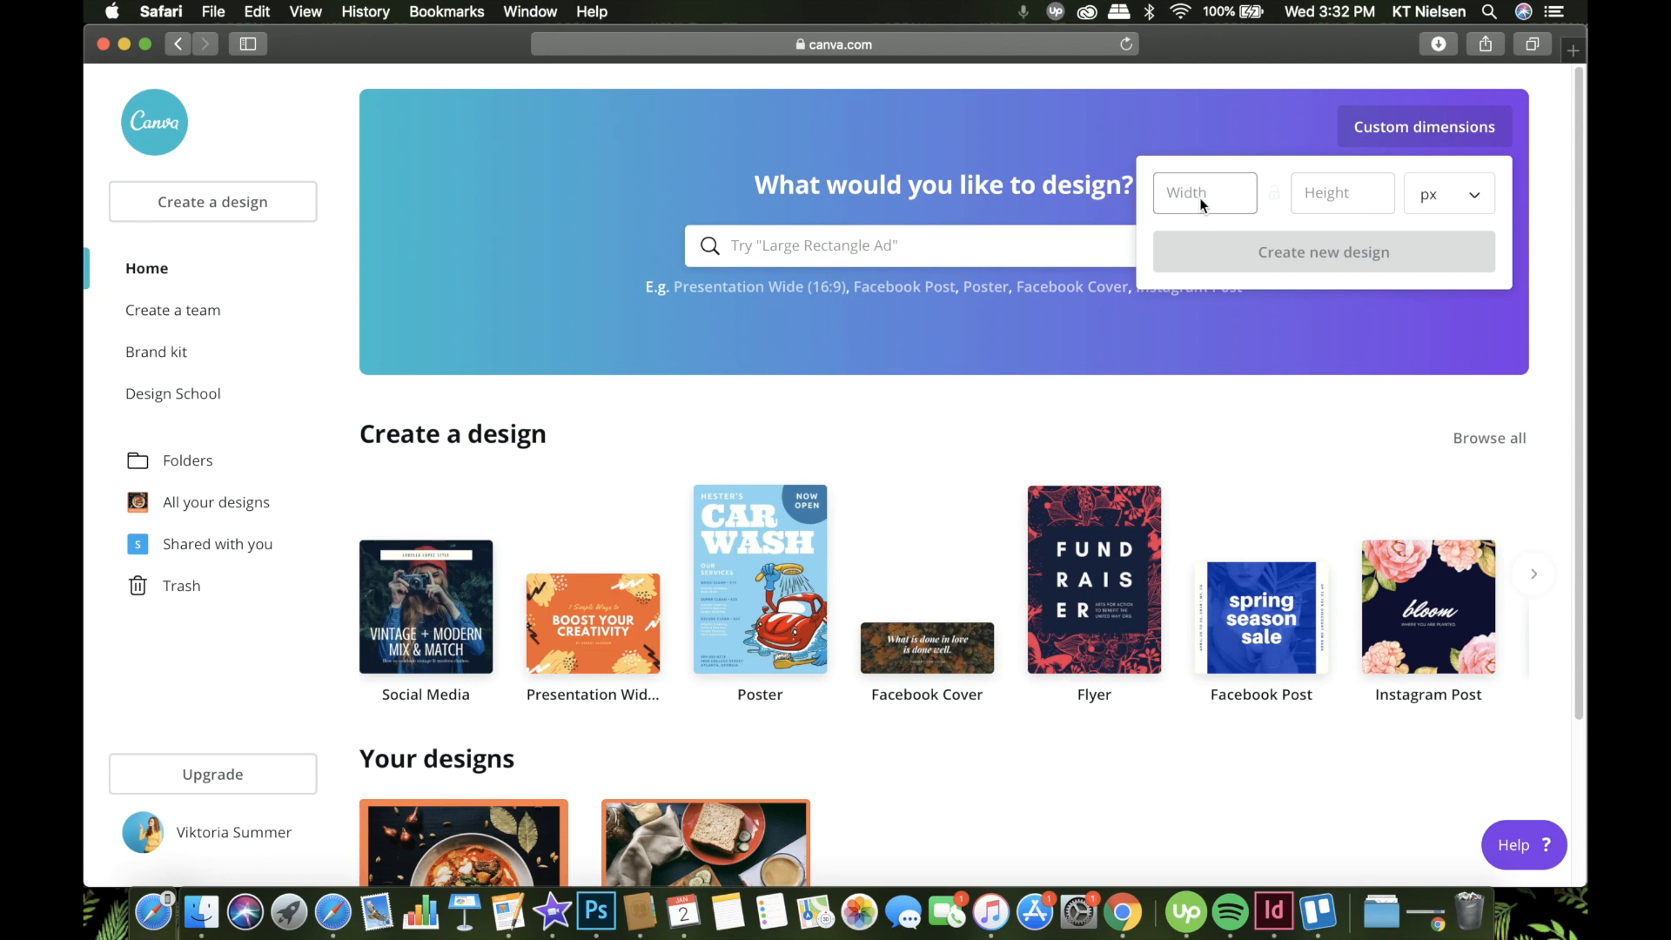
{"action": "left_click", "coordinate": [1477, 201]}
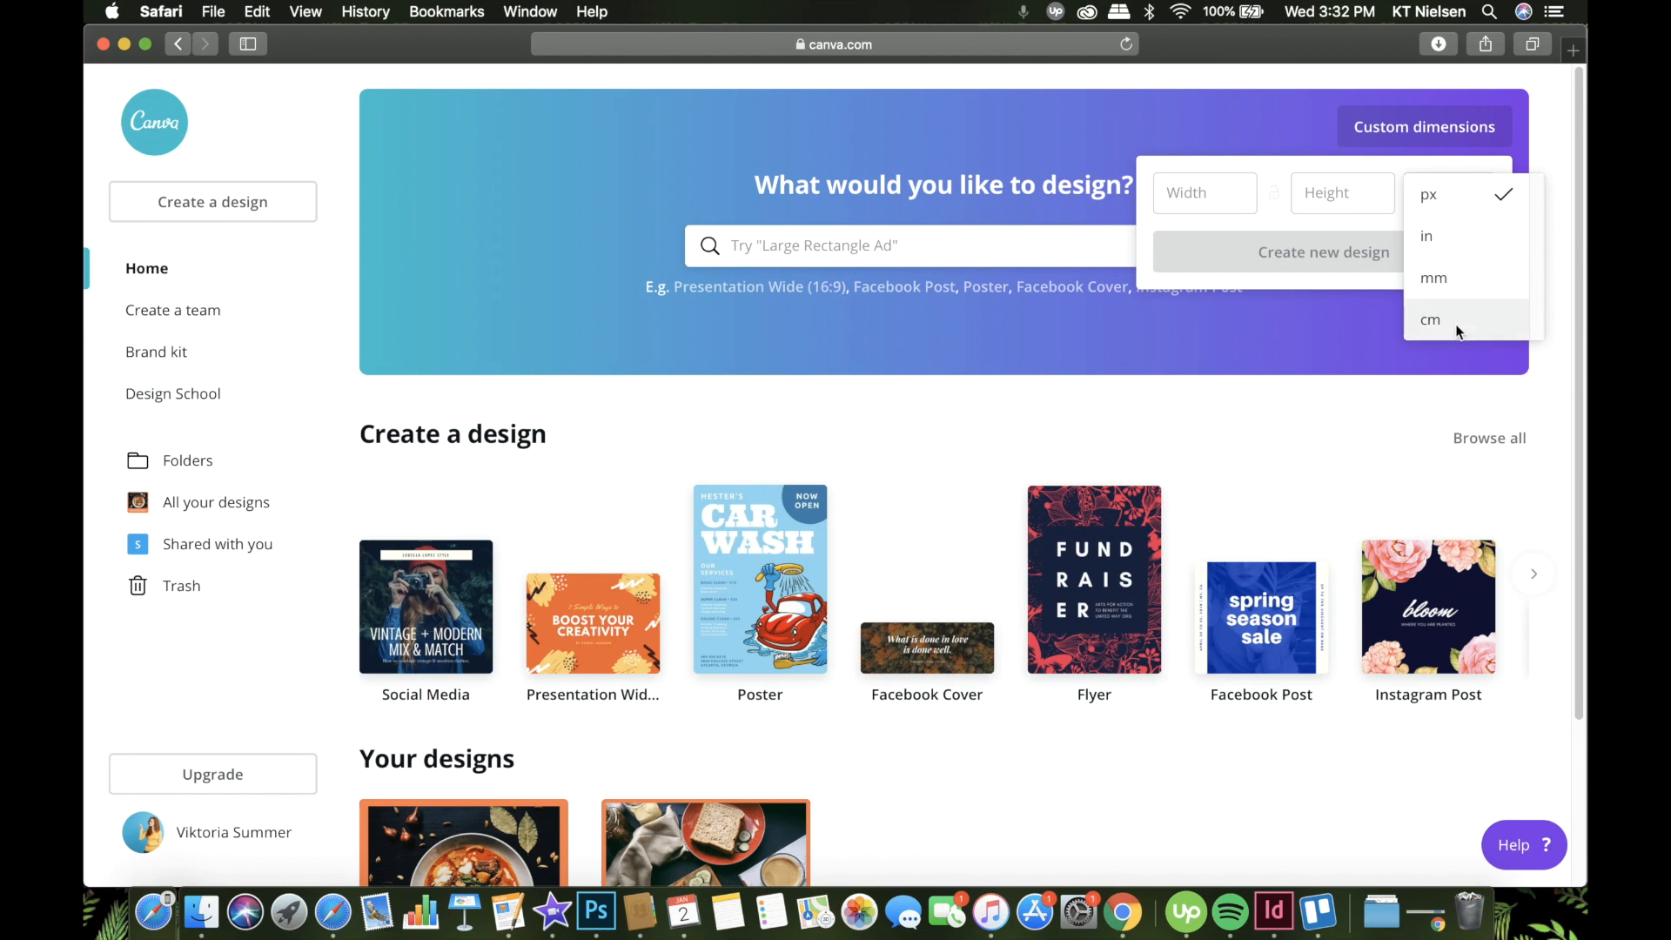
{"action": "left_click", "coordinate": [1182, 186]}
{"action": "left_click", "coordinate": [1192, 459]}
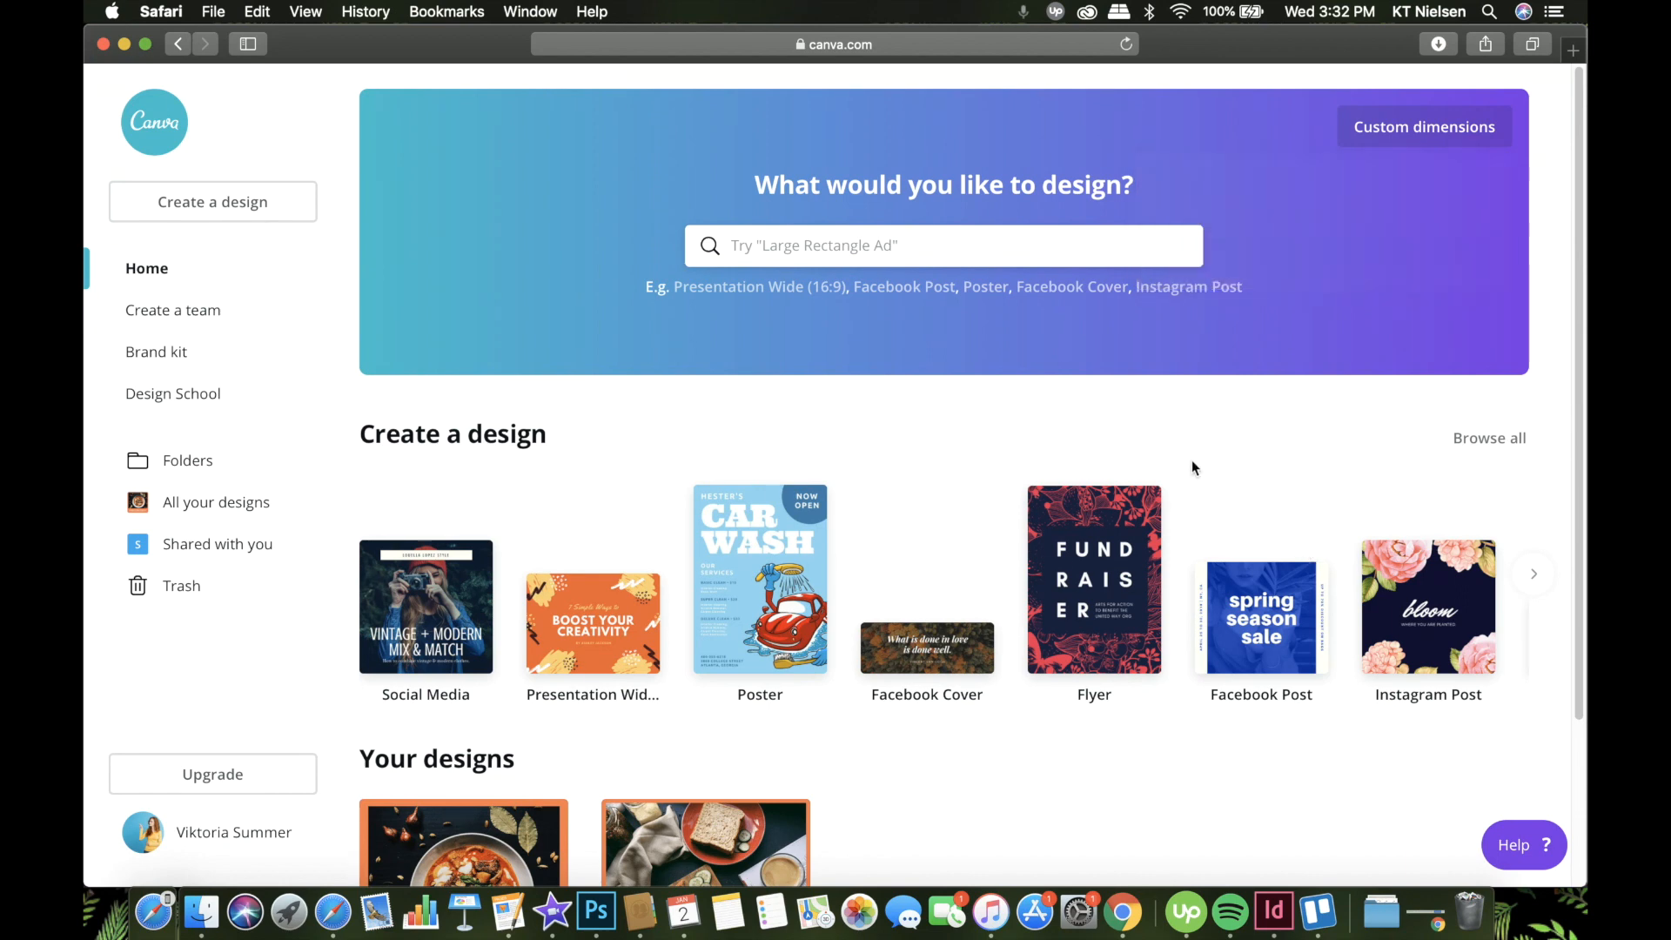
Step: Look over the existing designs, browse all design categories from Social Media to Education, and return to the home page
{"action": "scroll", "coordinate": [1192, 462], "scroll_direction": "down", "scroll_amount": 5}
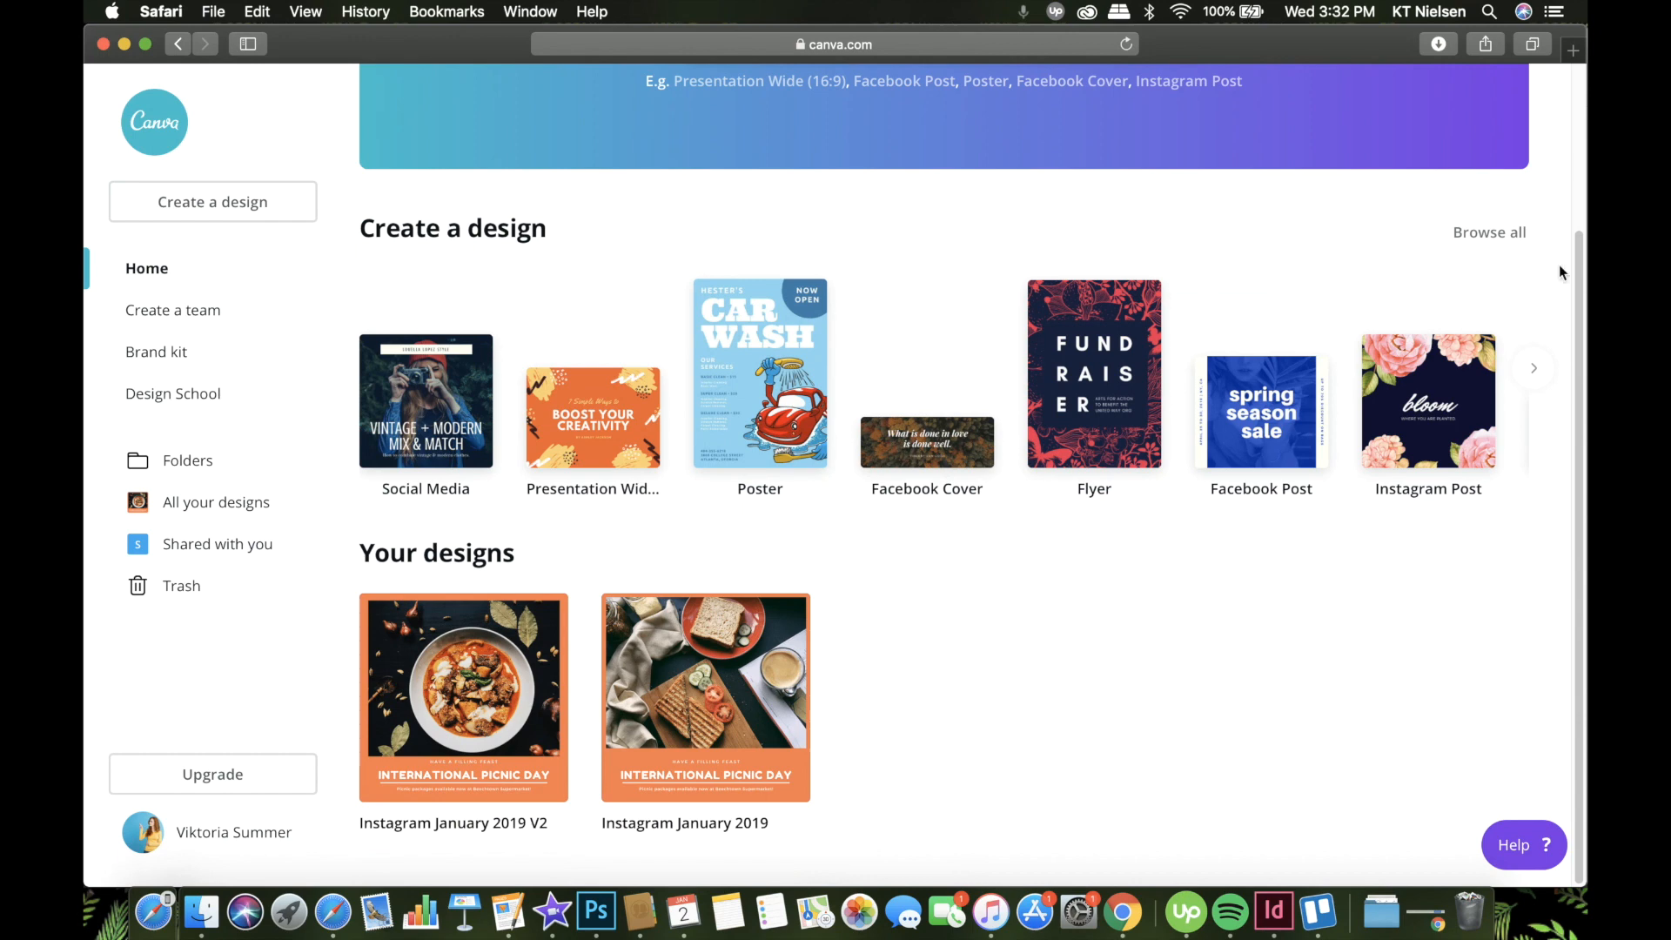
{"action": "left_click", "coordinate": [1492, 235]}
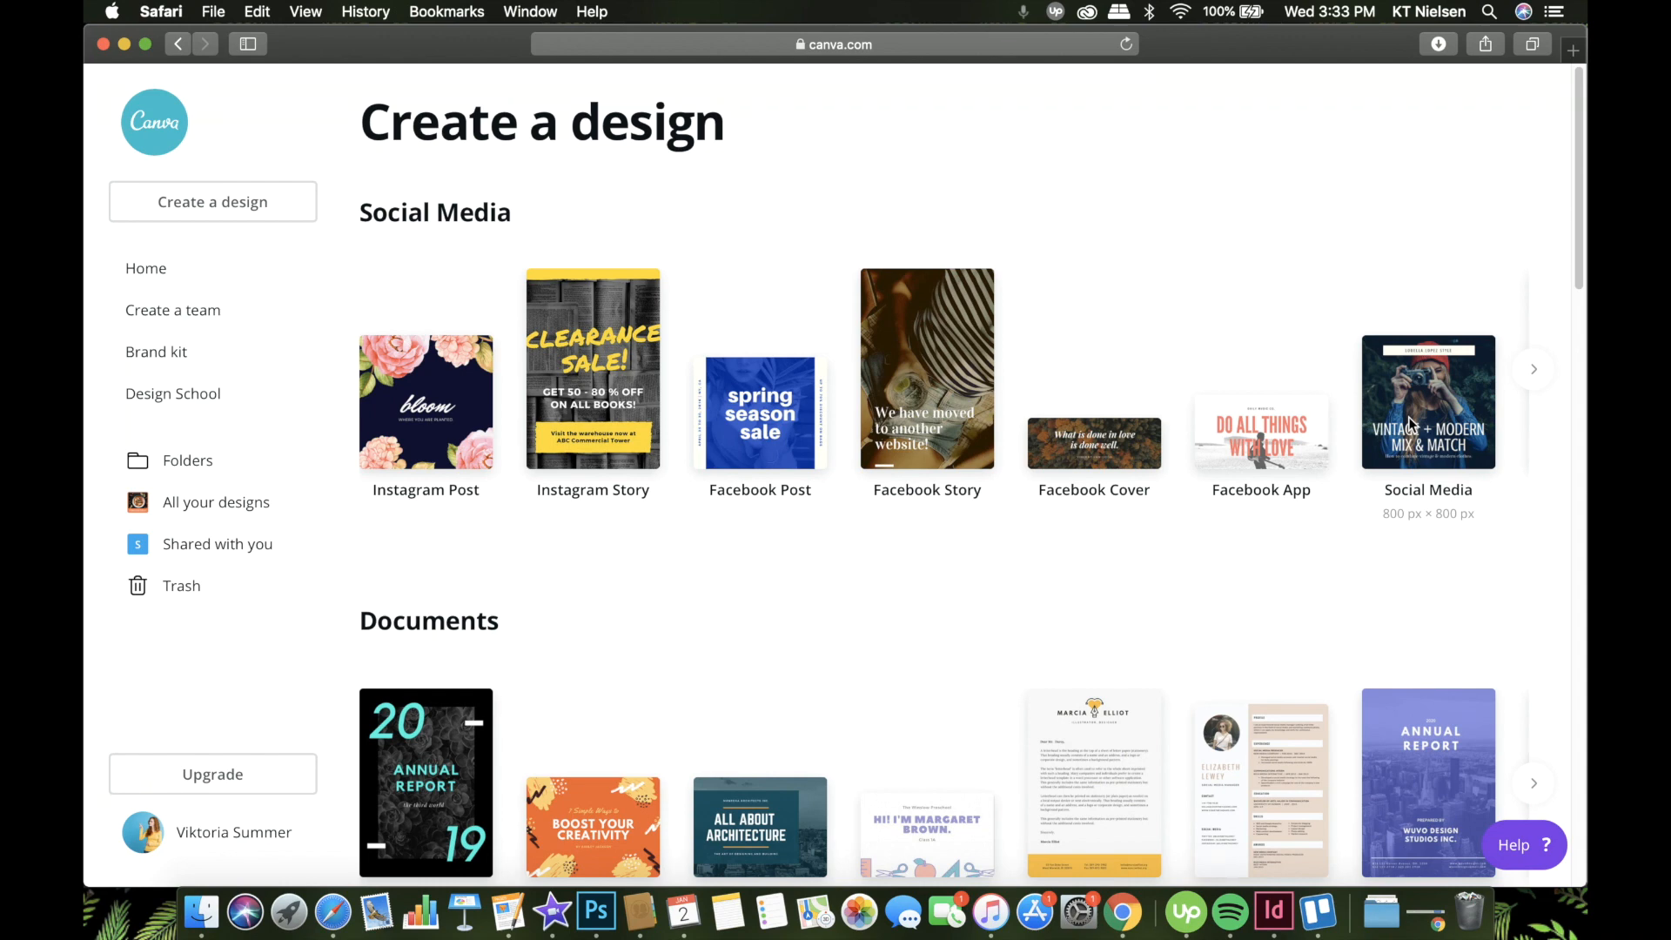
{"action": "scroll", "coordinate": [633, 344], "scroll_direction": "down", "scroll_amount": 10}
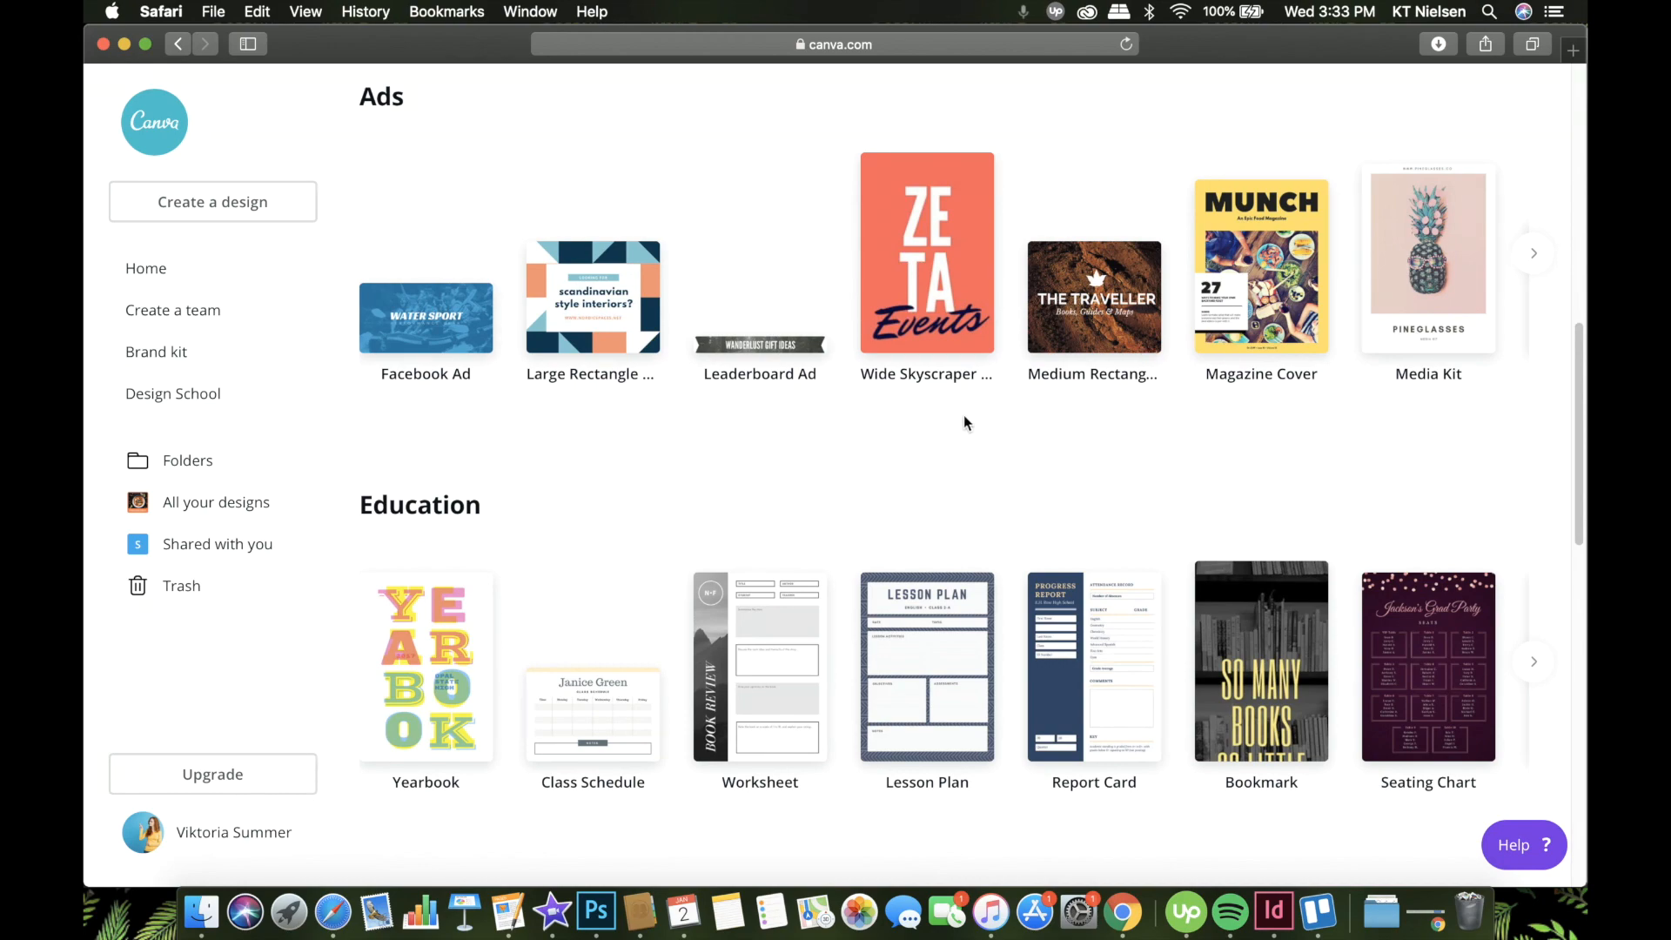
{"action": "scroll", "coordinate": [931, 415], "scroll_direction": "up", "scroll_amount": 2}
{"action": "scroll", "coordinate": [932, 416], "scroll_direction": "up", "scroll_amount": 10}
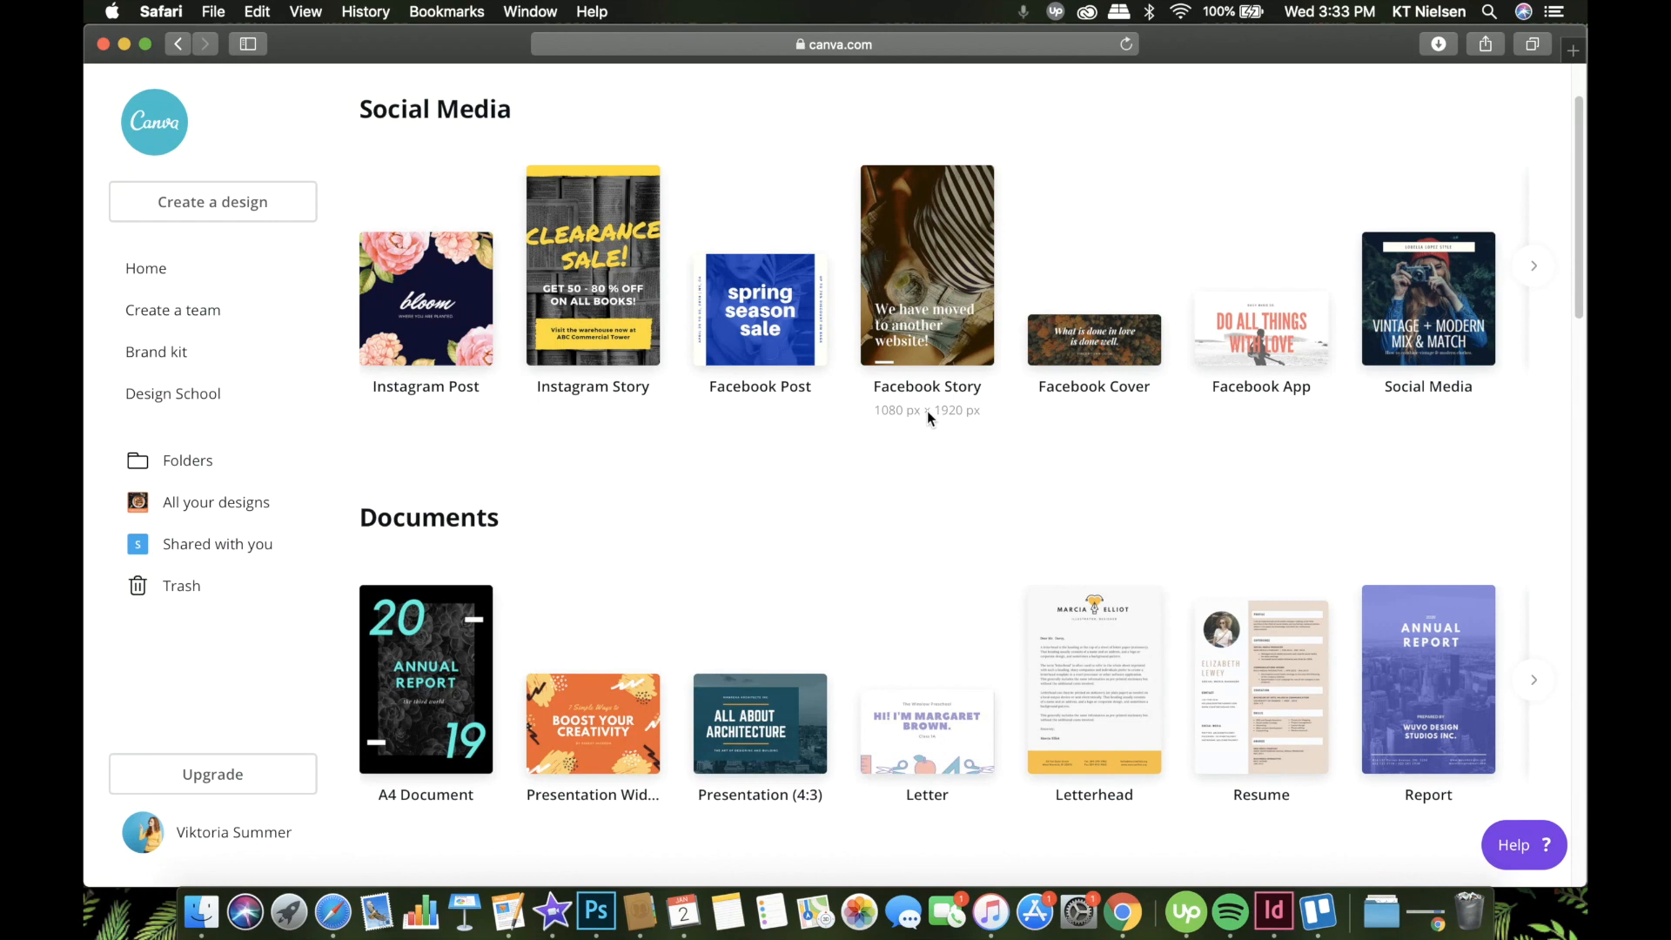
{"action": "scroll", "coordinate": [936, 405], "scroll_direction": "up", "scroll_amount": 2}
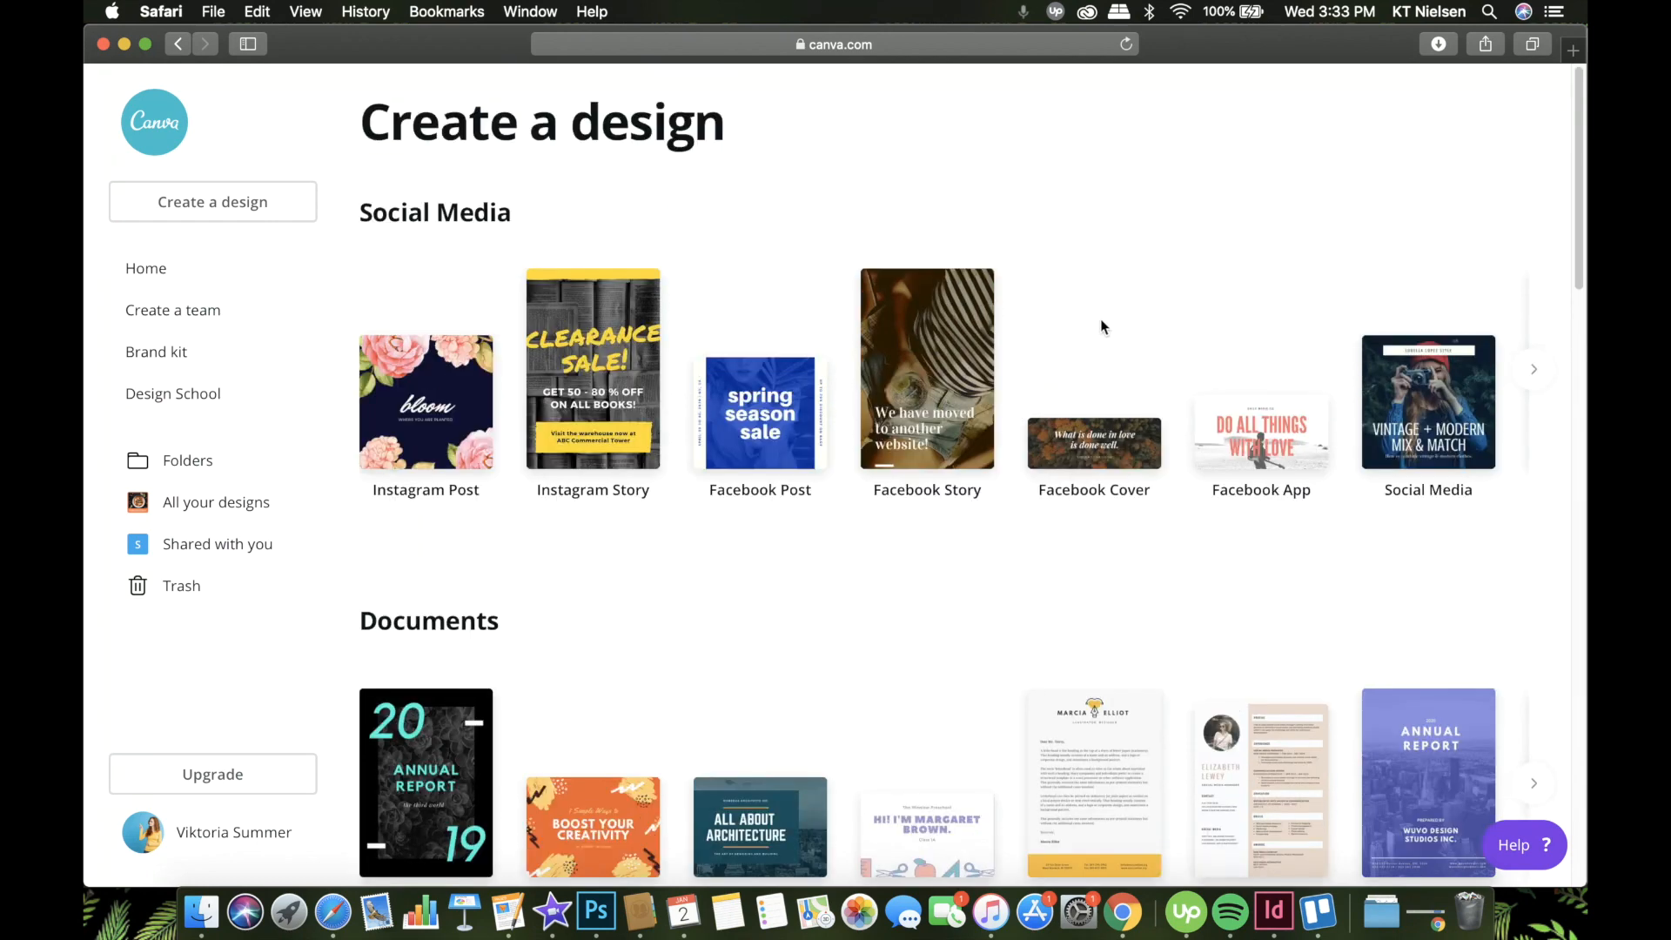
{"action": "left_click", "coordinate": [173, 271]}
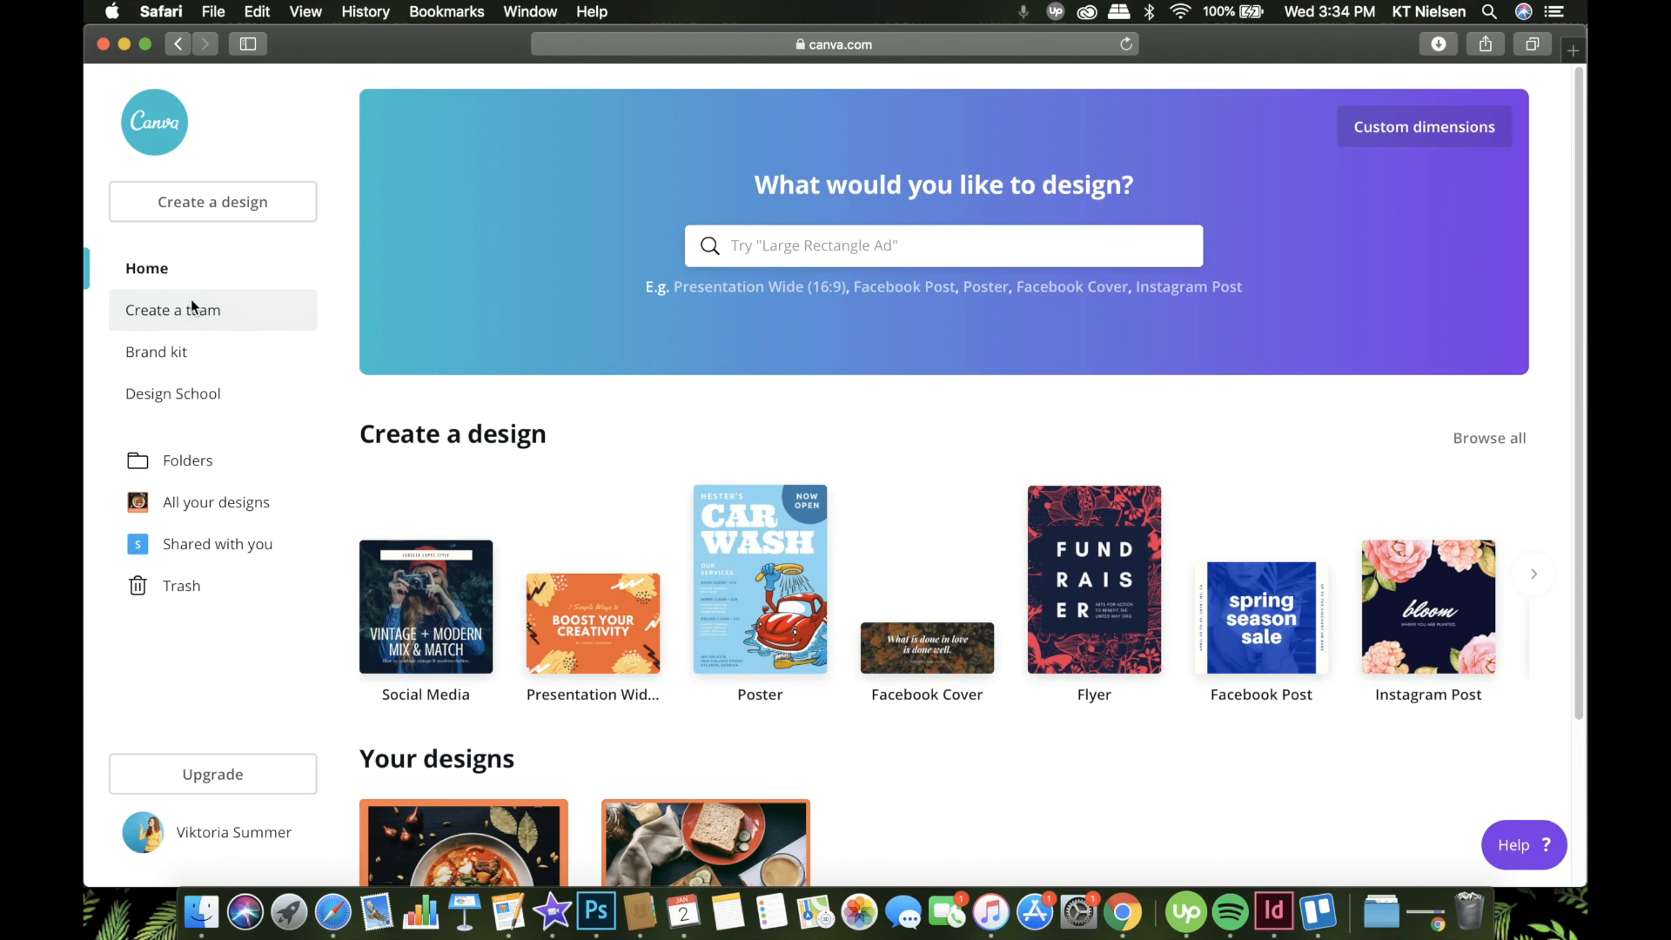
Step: Open the brand kit and examine its color palettes, logos, brand fonts and uploaded fonts sections
{"action": "left_click", "coordinate": [154, 355]}
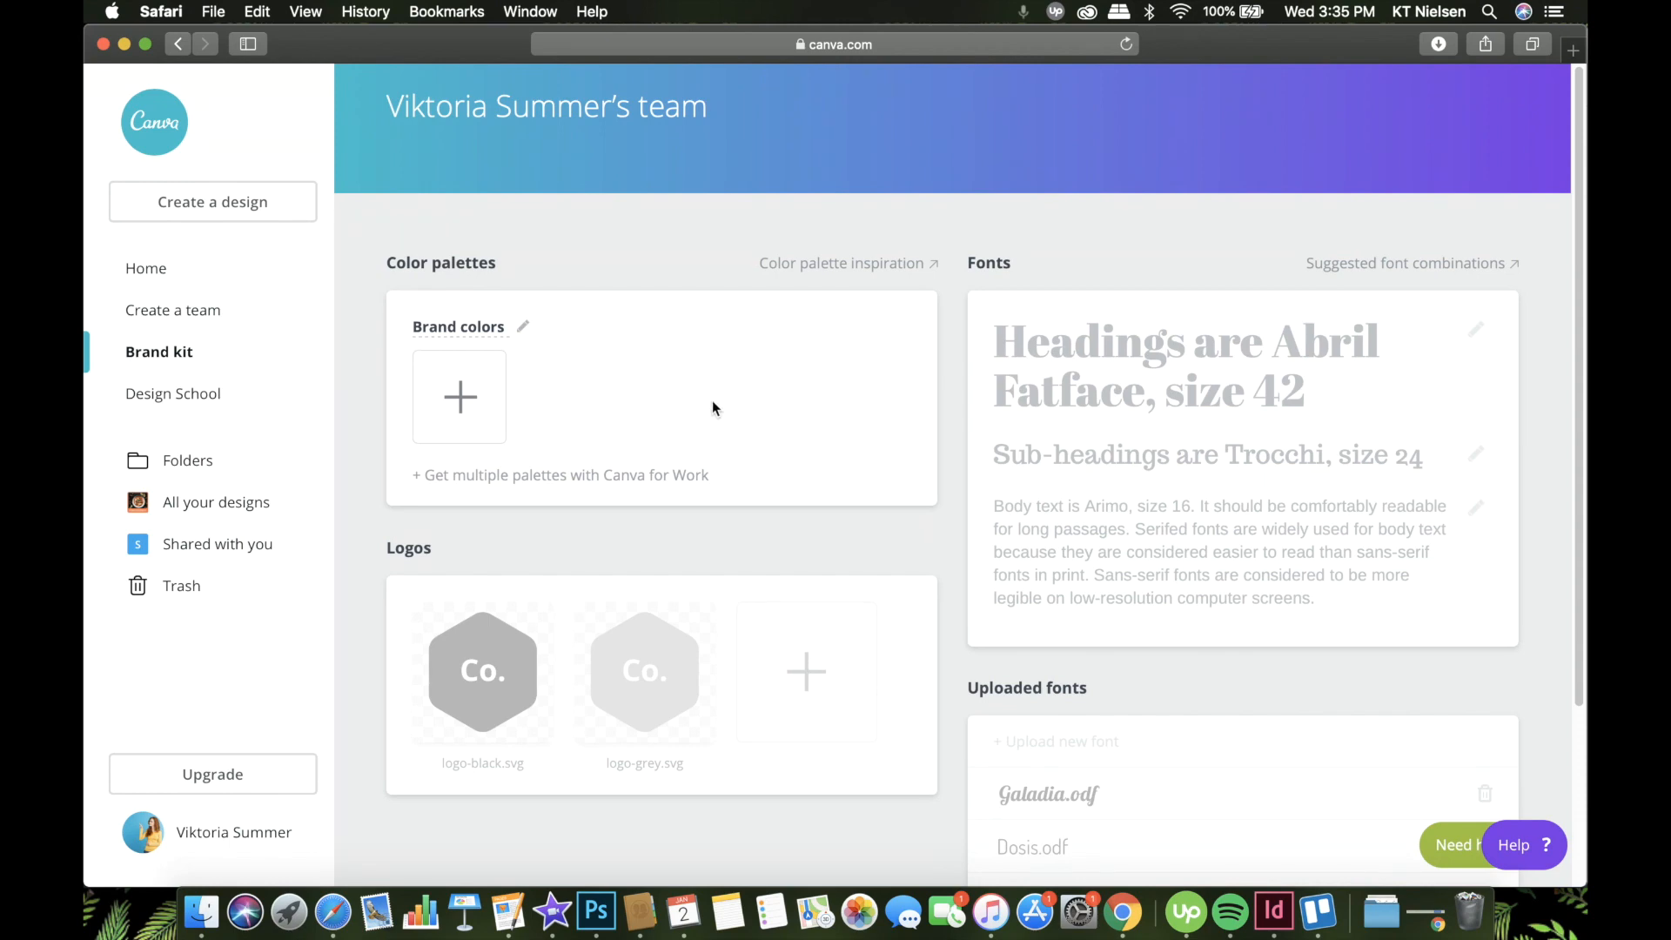
{"action": "scroll", "coordinate": [687, 426], "scroll_direction": "down", "scroll_amount": 2}
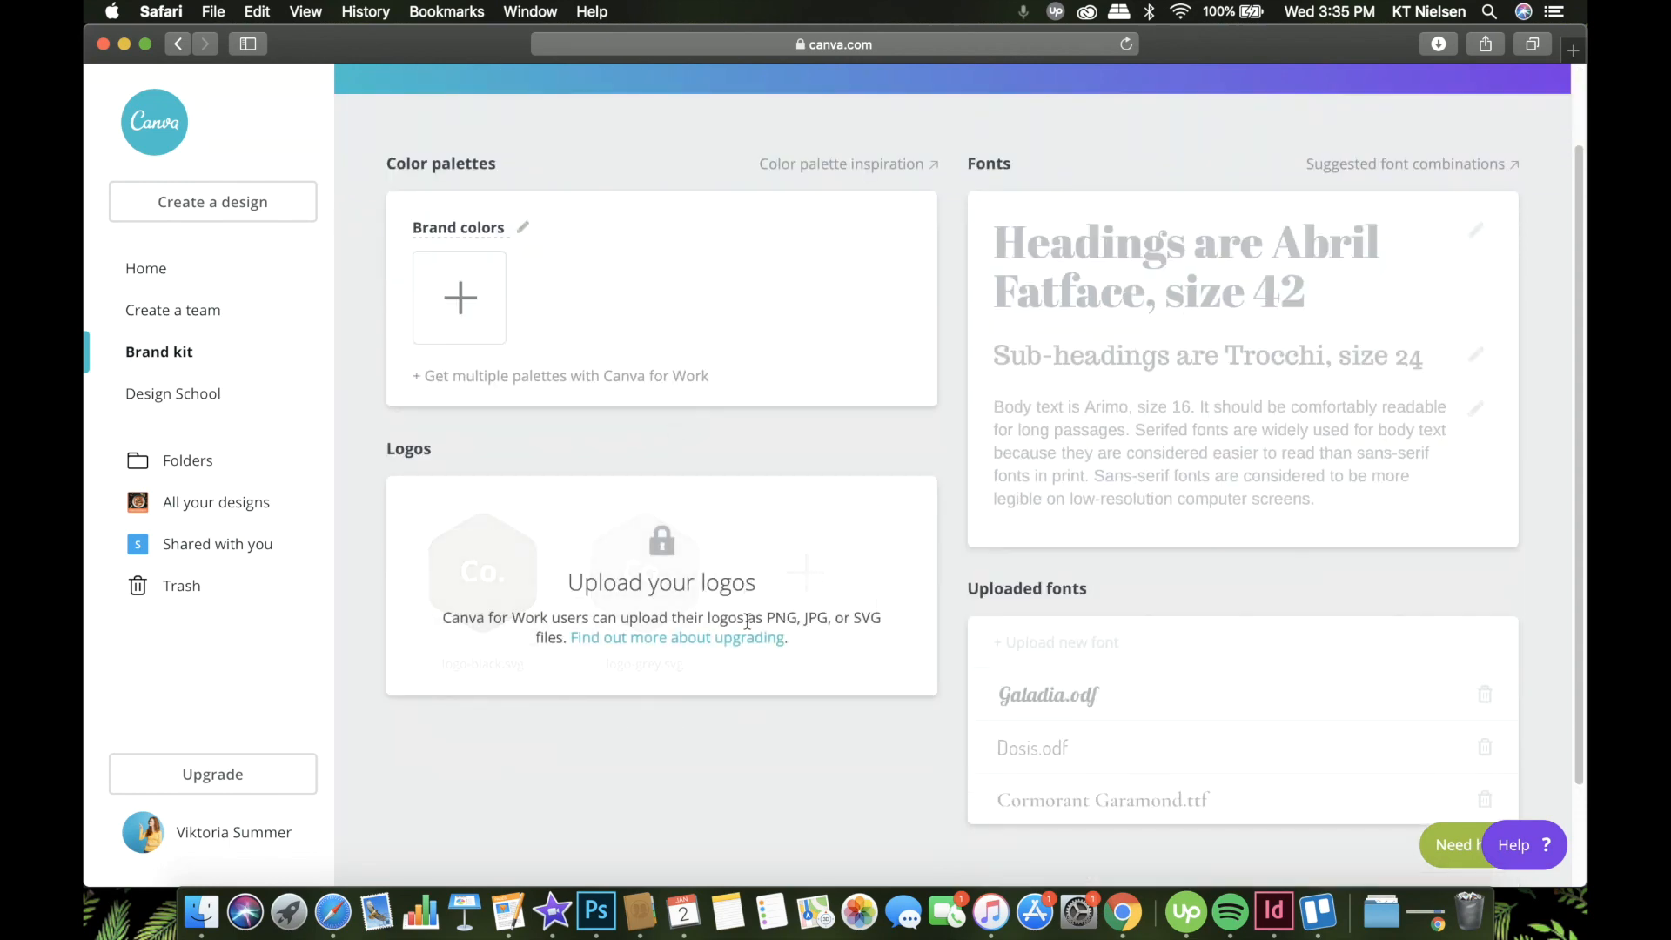
{"action": "mouse_move", "coordinate": [1159, 391]}
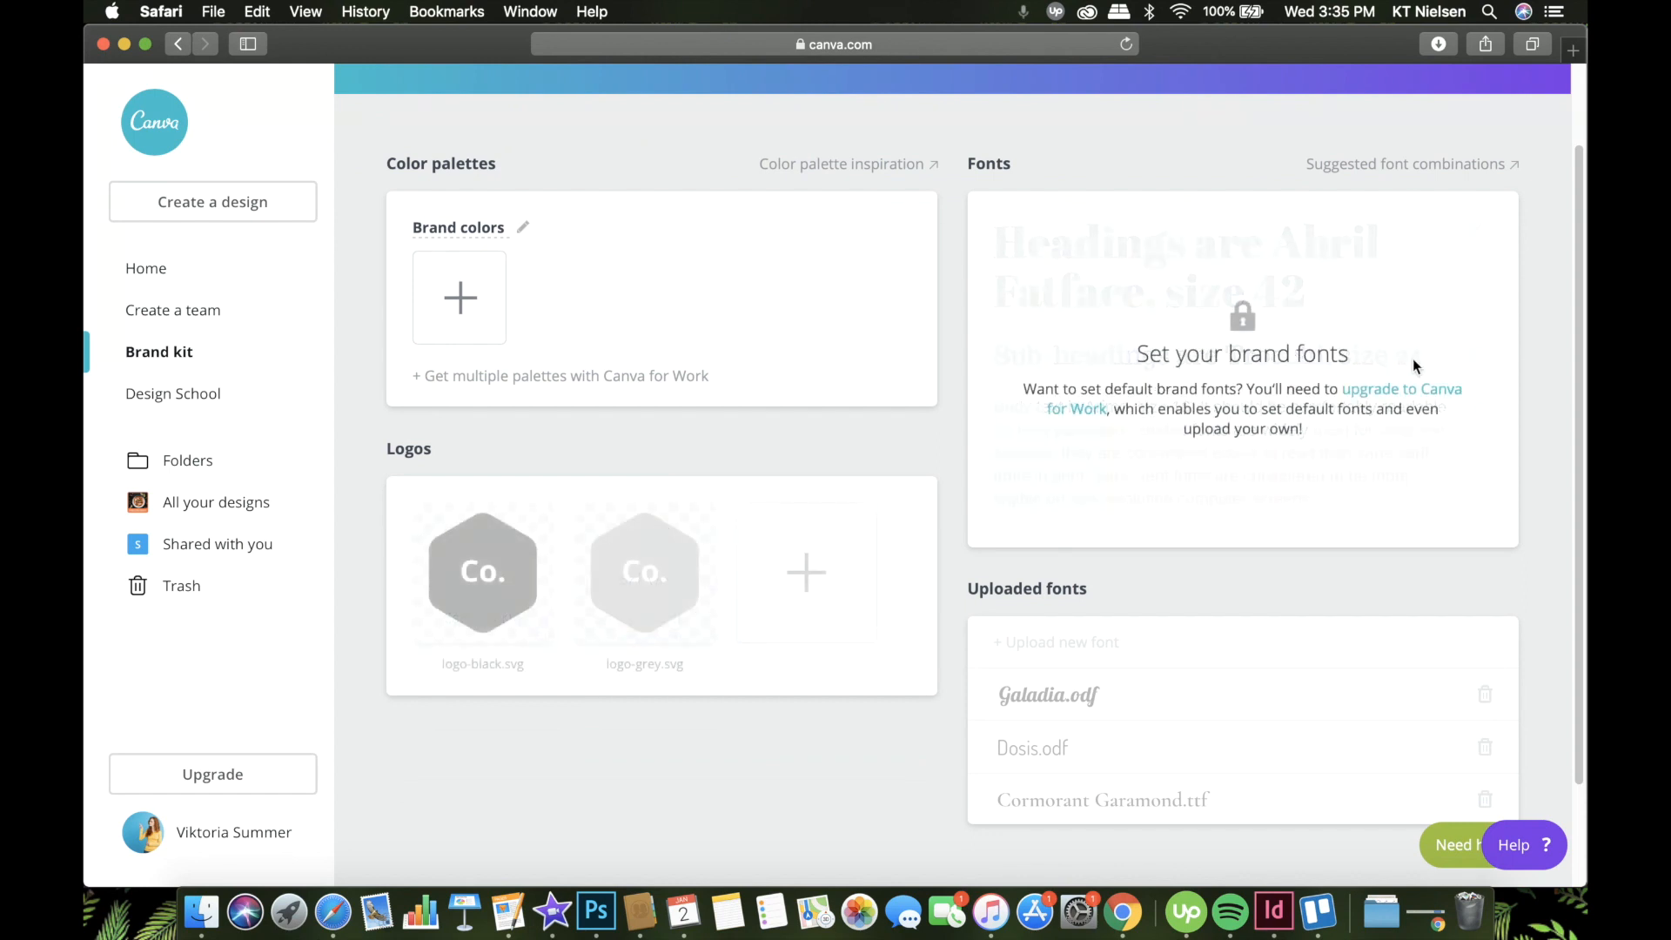
{"action": "mouse_move", "coordinate": [1124, 592]}
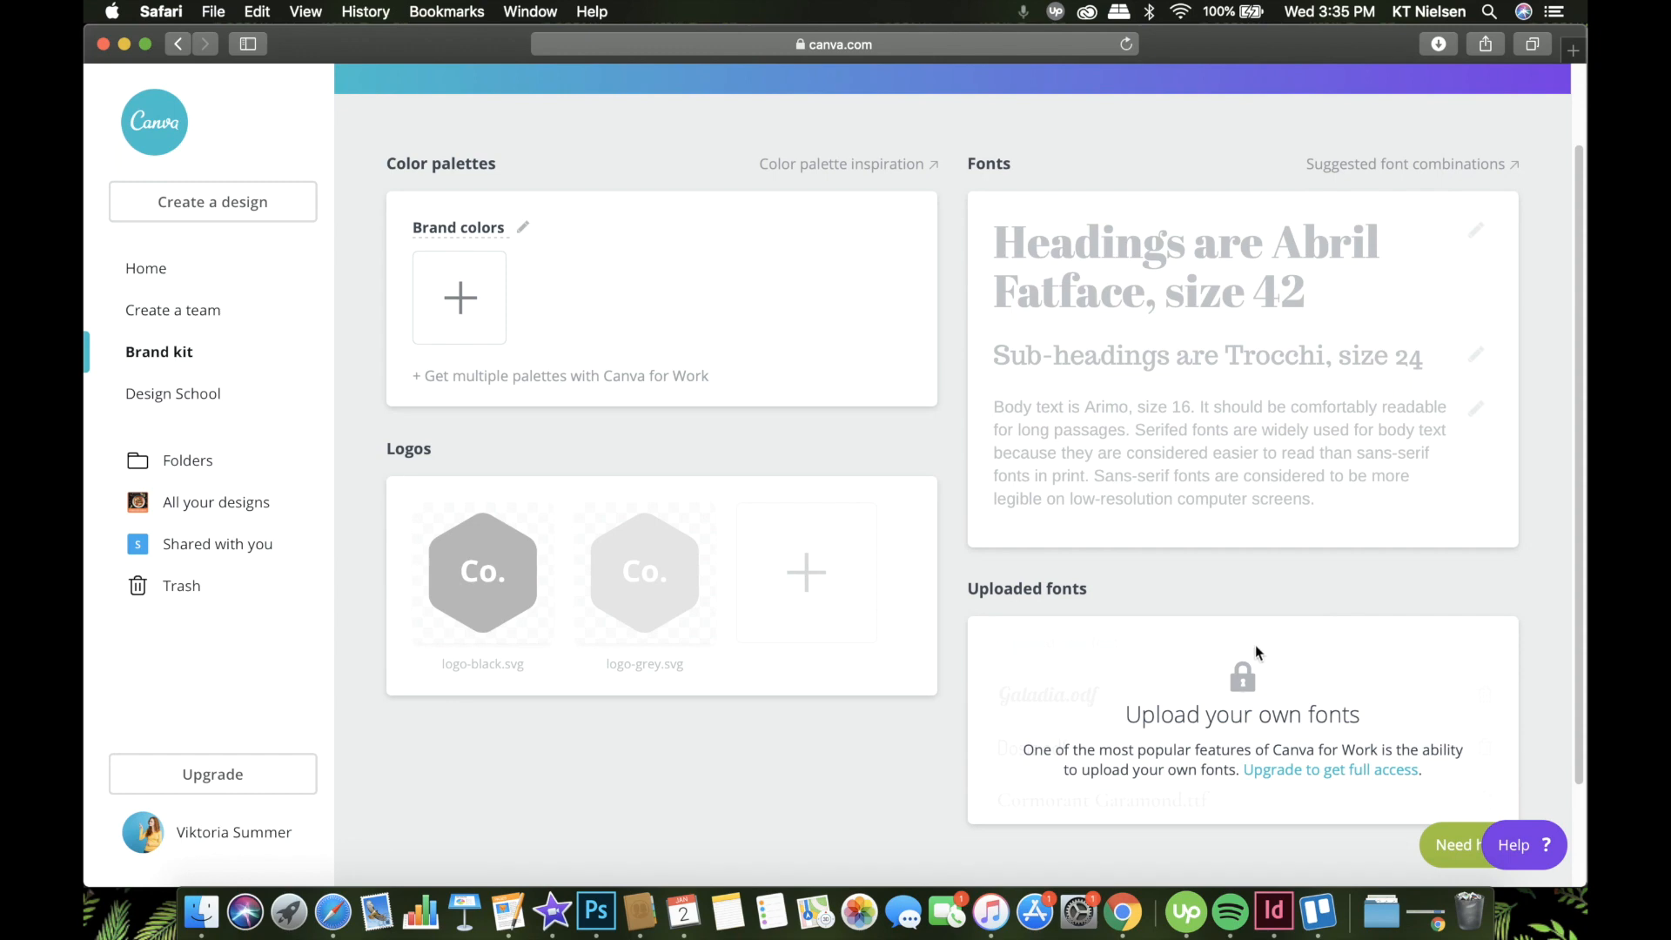
{"action": "scroll", "coordinate": [1371, 671], "scroll_direction": "up", "scroll_amount": 2}
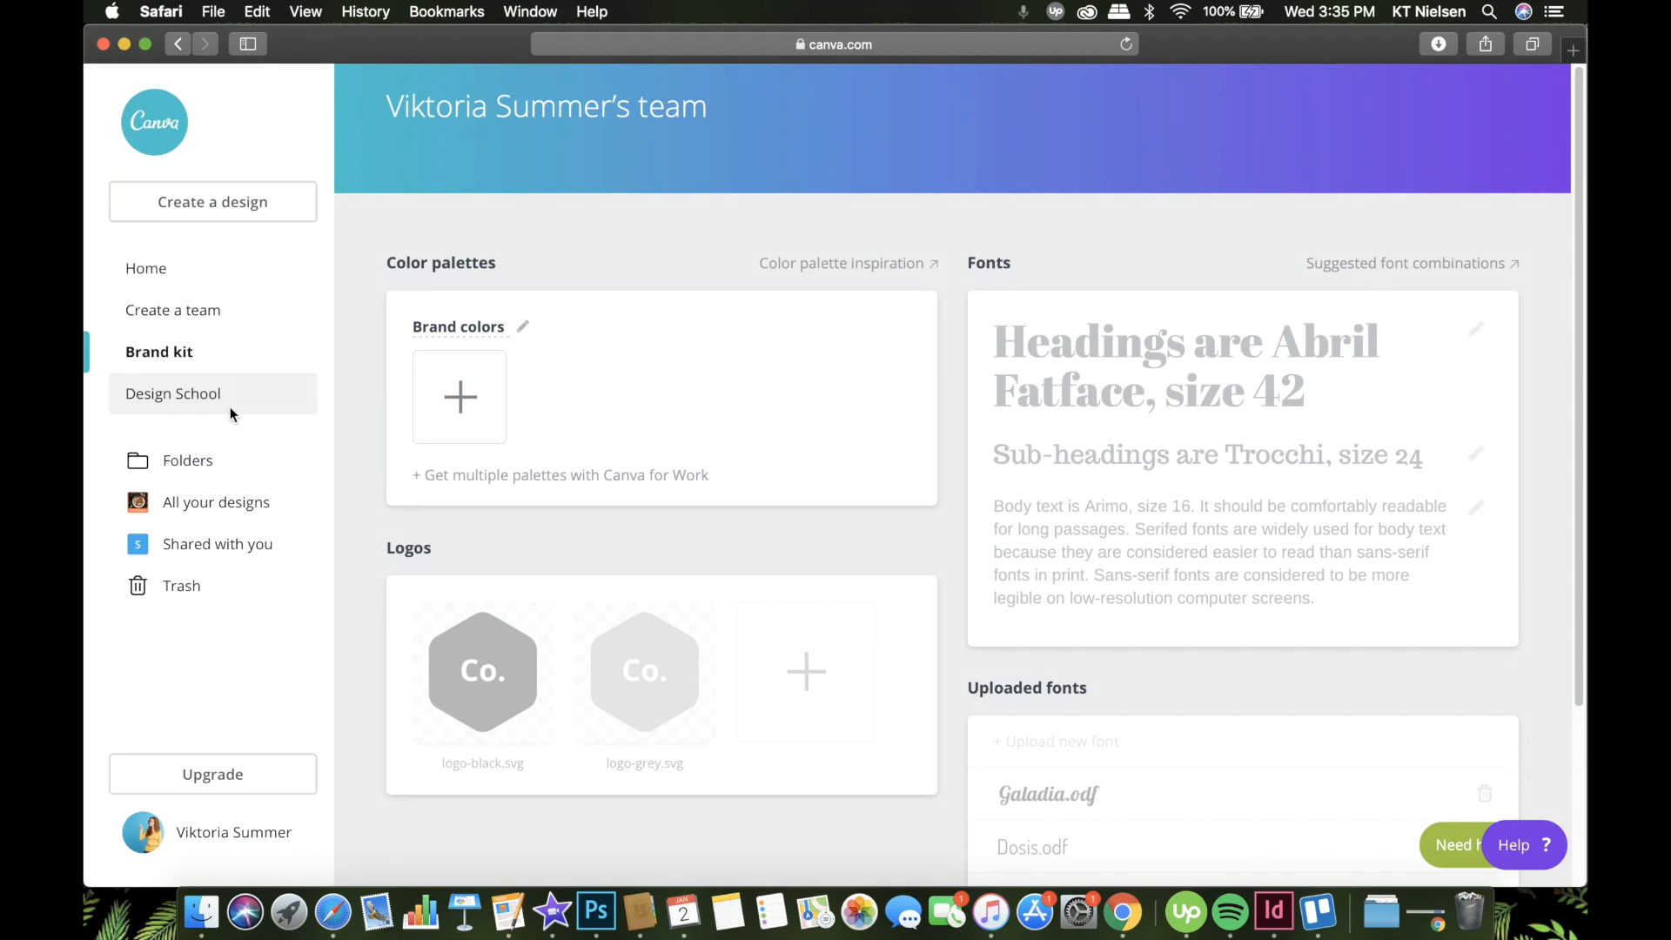
Step: Create a design folder named Instagram Projects, checking the sharing permission options before creating it
{"action": "left_click", "coordinate": [211, 460]}
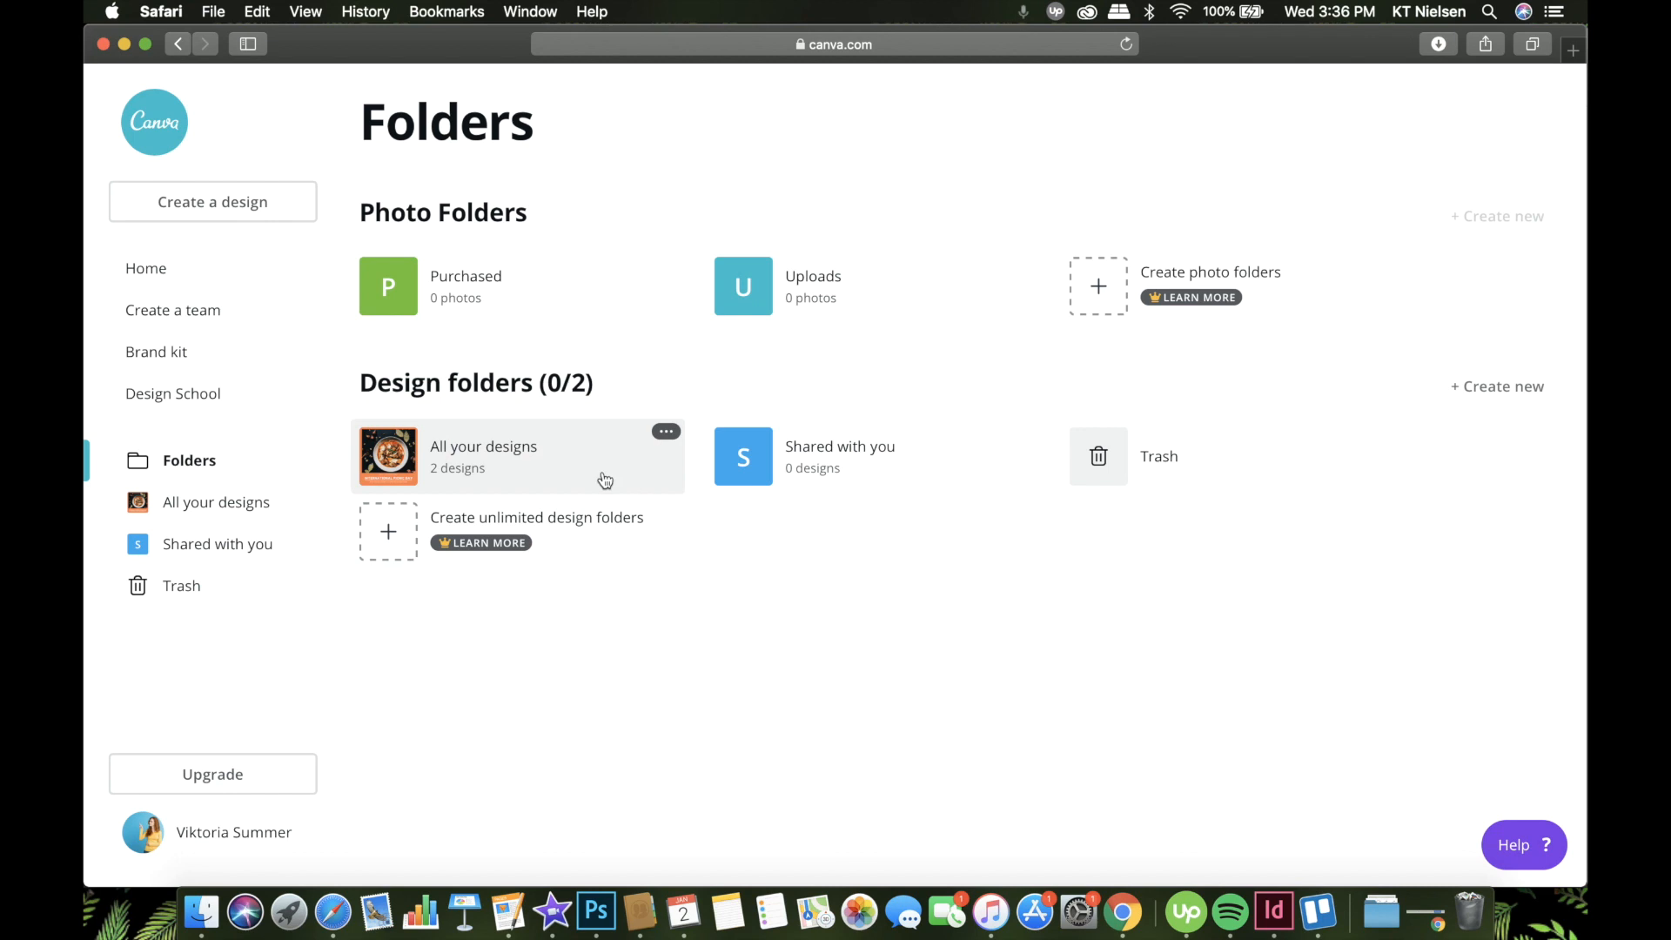
{"action": "left_click", "coordinate": [1496, 388]}
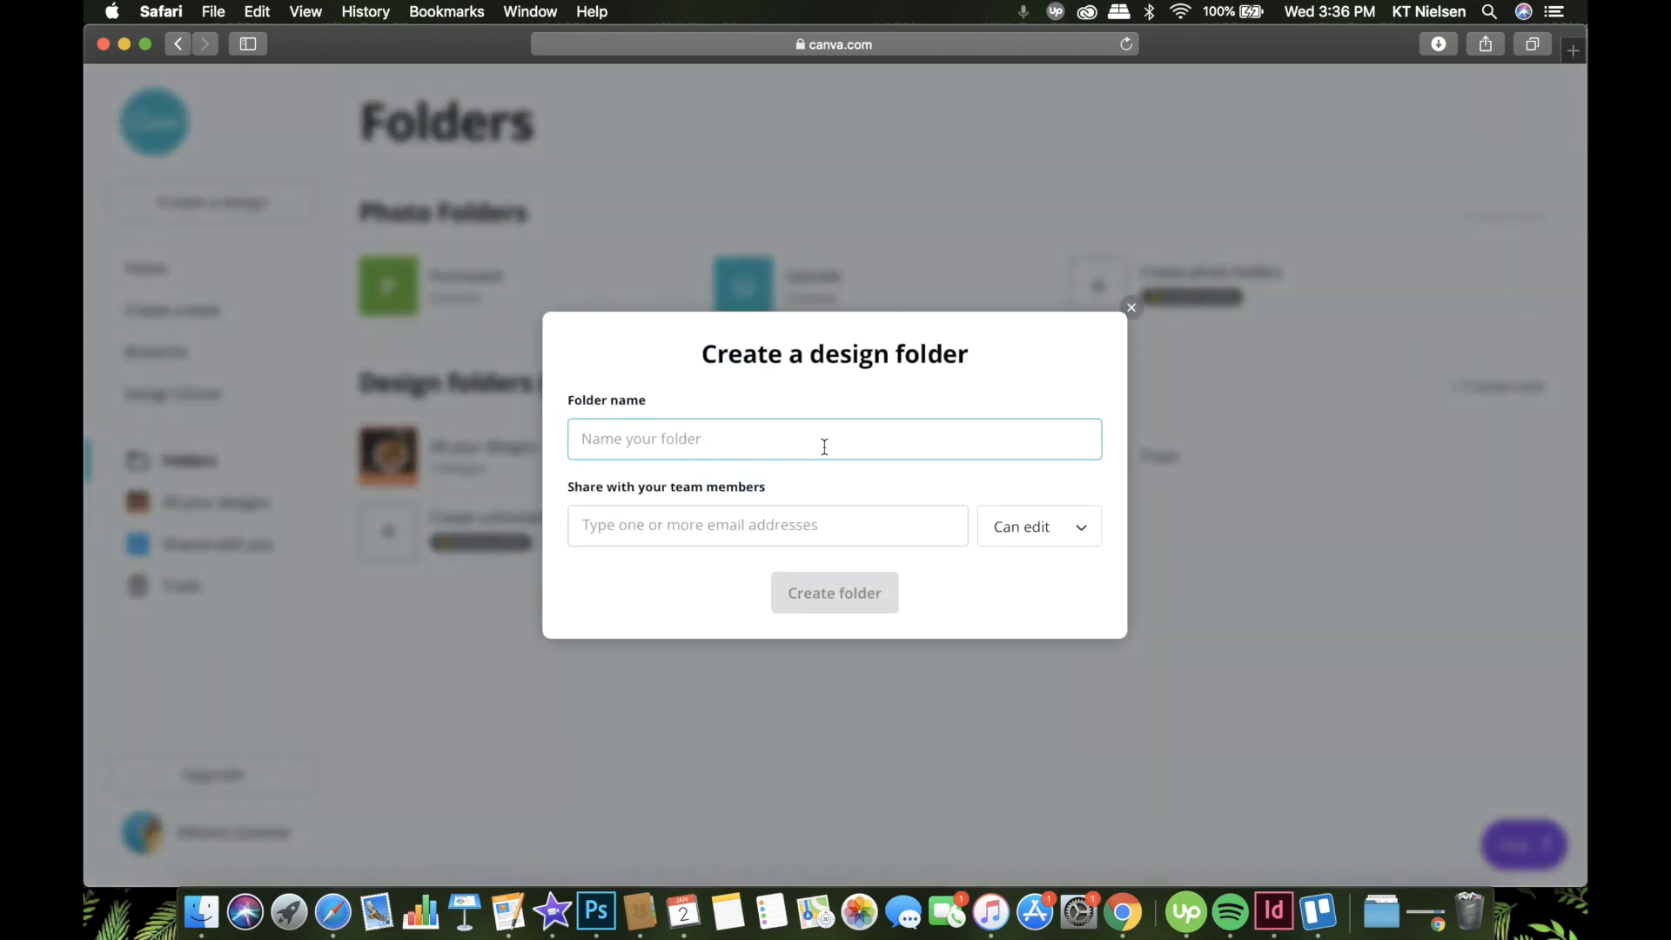
{"action": "type", "text": "Instagram P"}
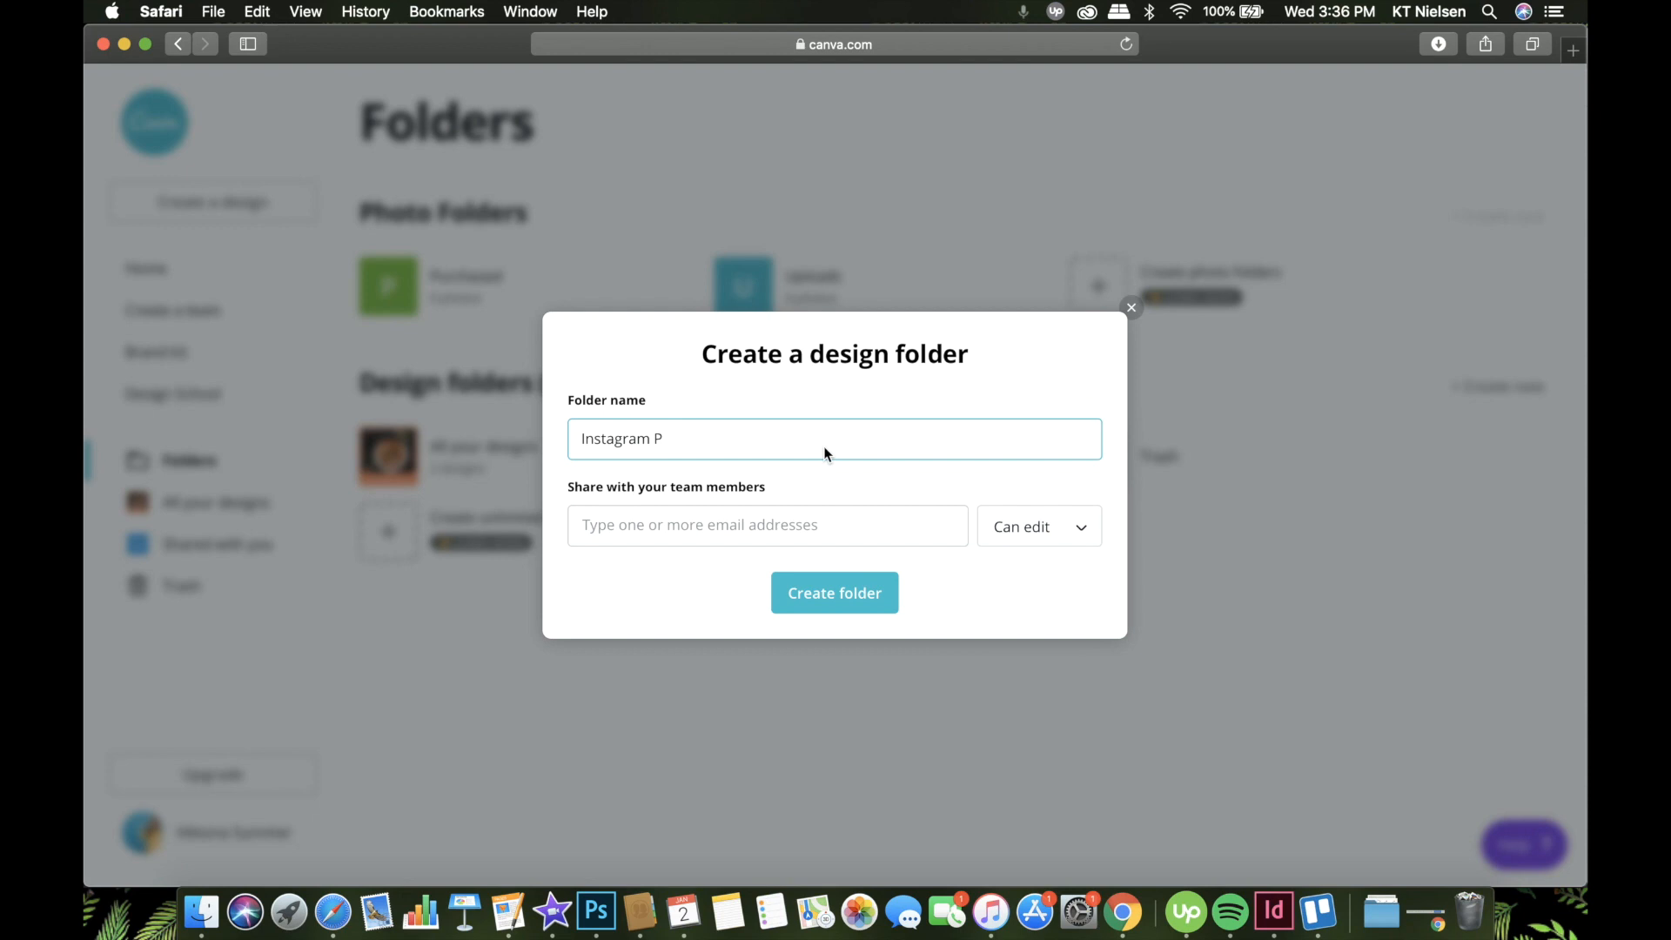
{"action": "key", "text": "BackSpace"}
{"action": "type", "text": "Projects"}
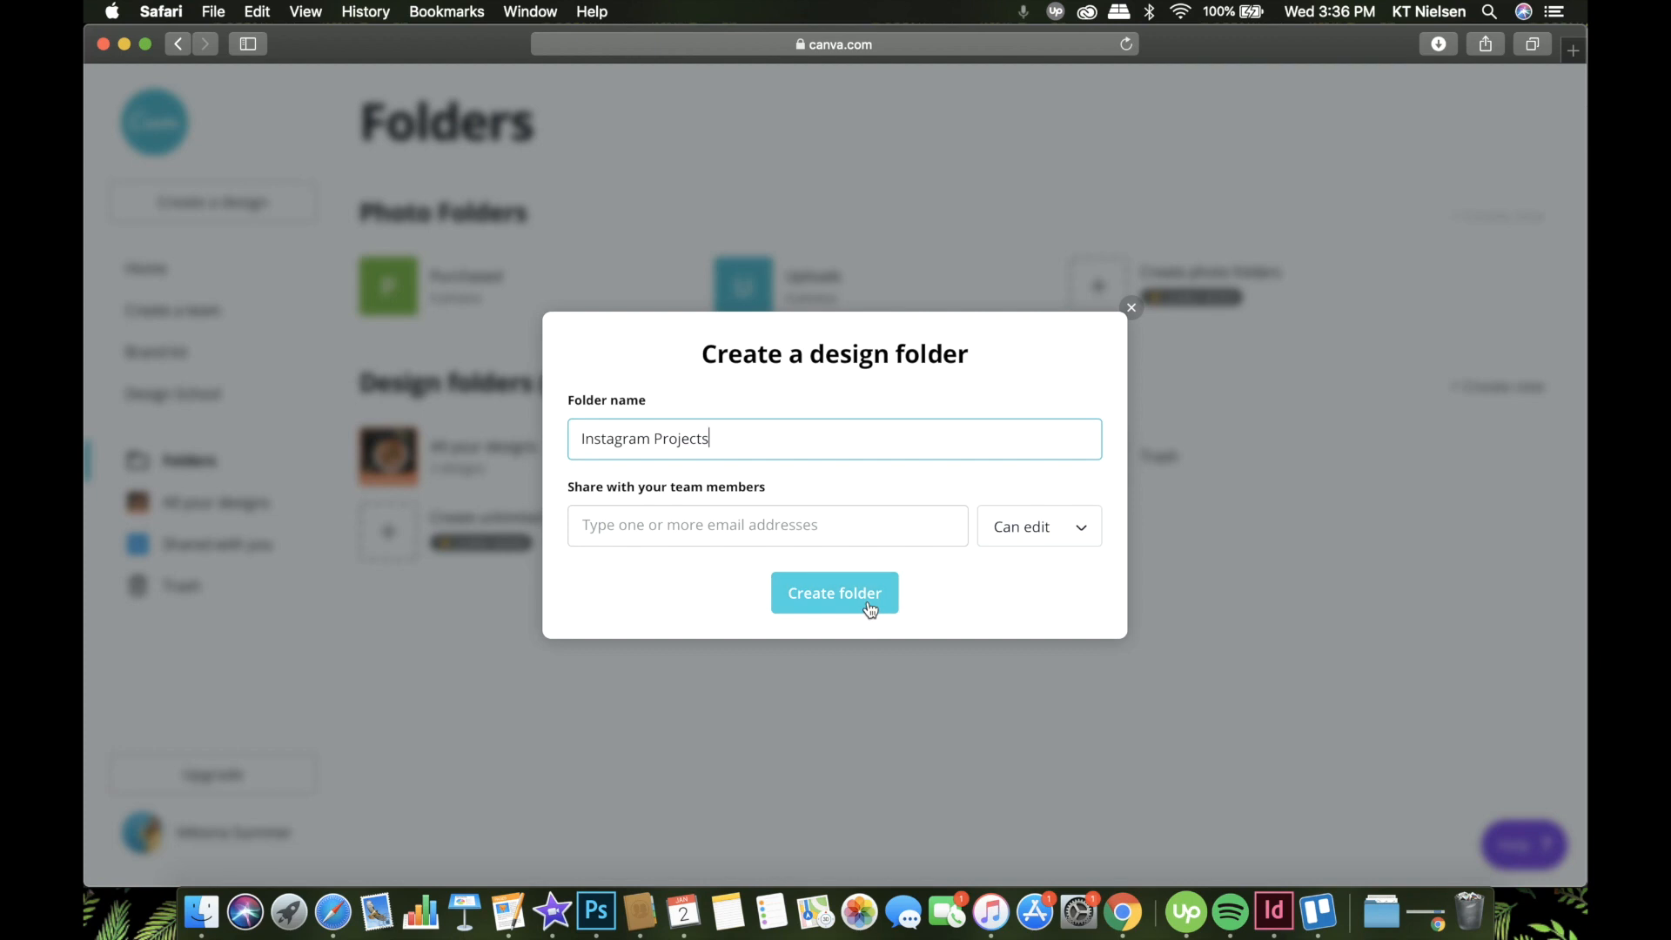
{"action": "left_click", "coordinate": [1076, 531]}
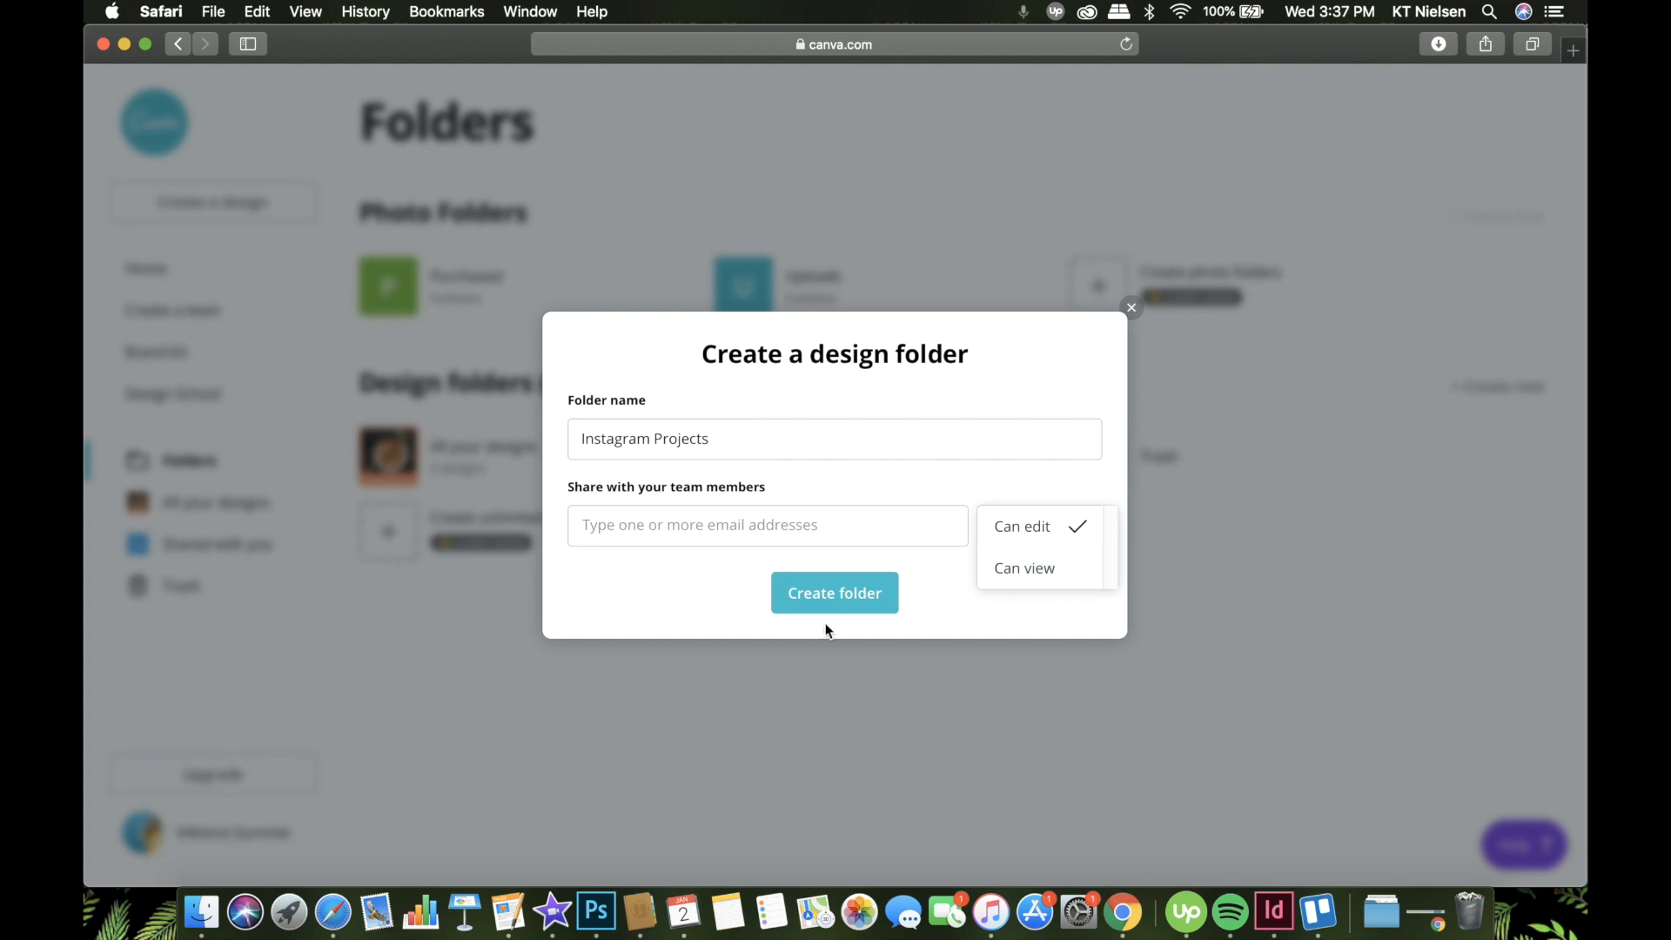
{"action": "left_click", "coordinate": [843, 599]}
{"action": "left_click", "coordinate": [849, 598]}
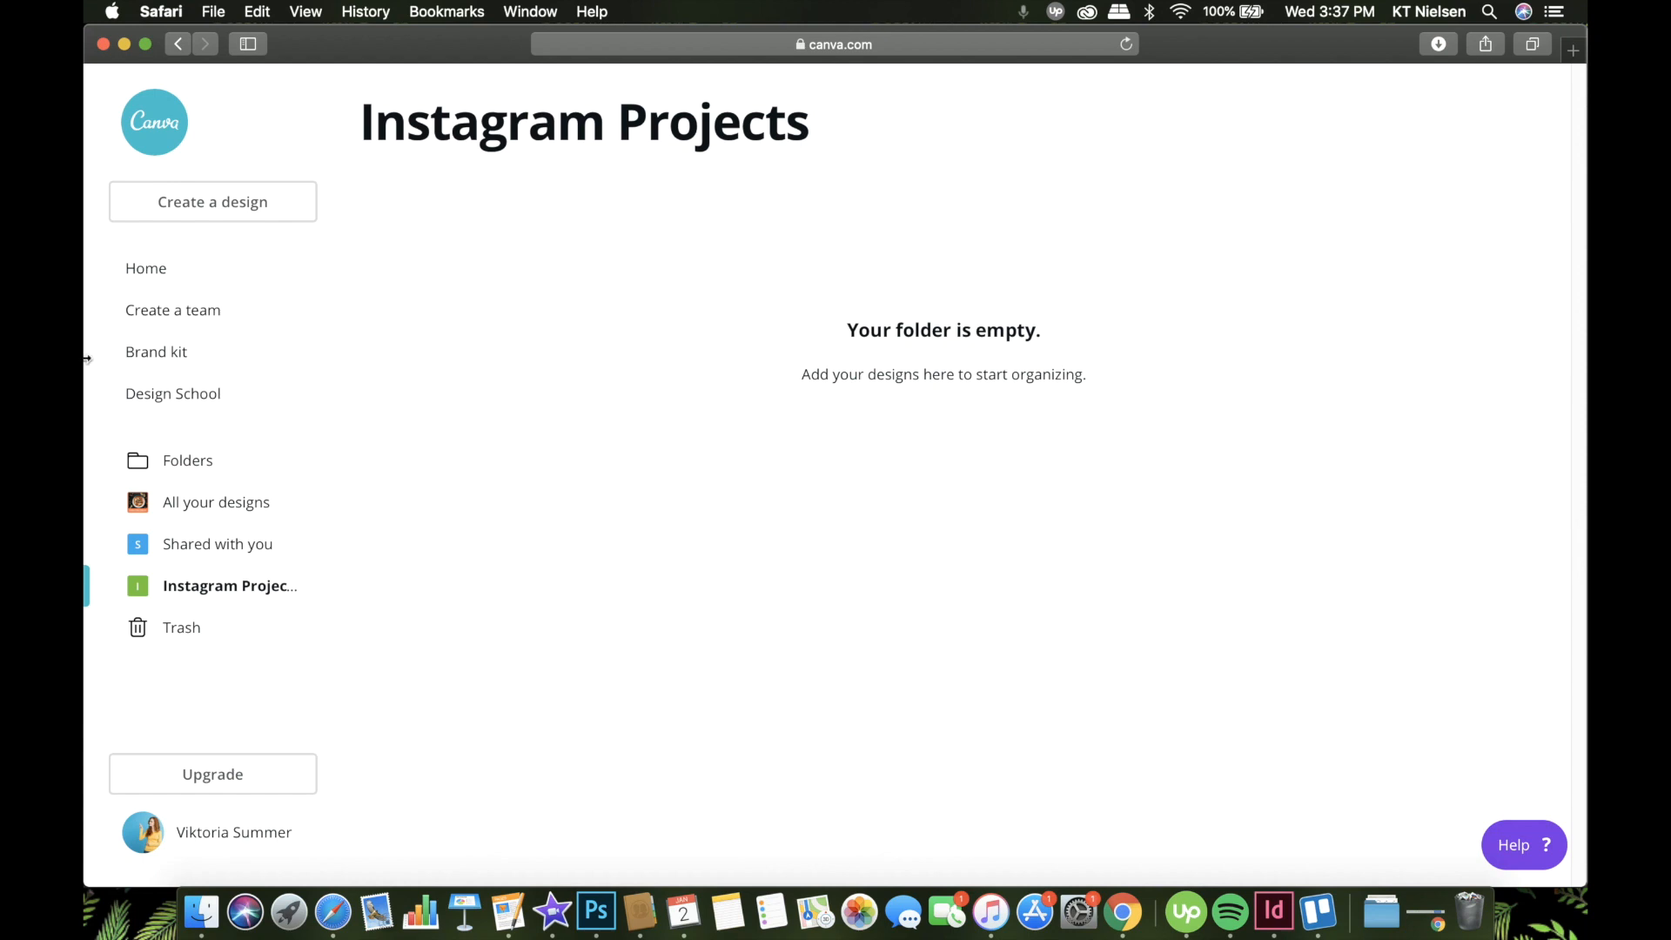
Step: Create a second design folder named Client A and return to the folders overview
{"action": "left_click", "coordinate": [171, 462]}
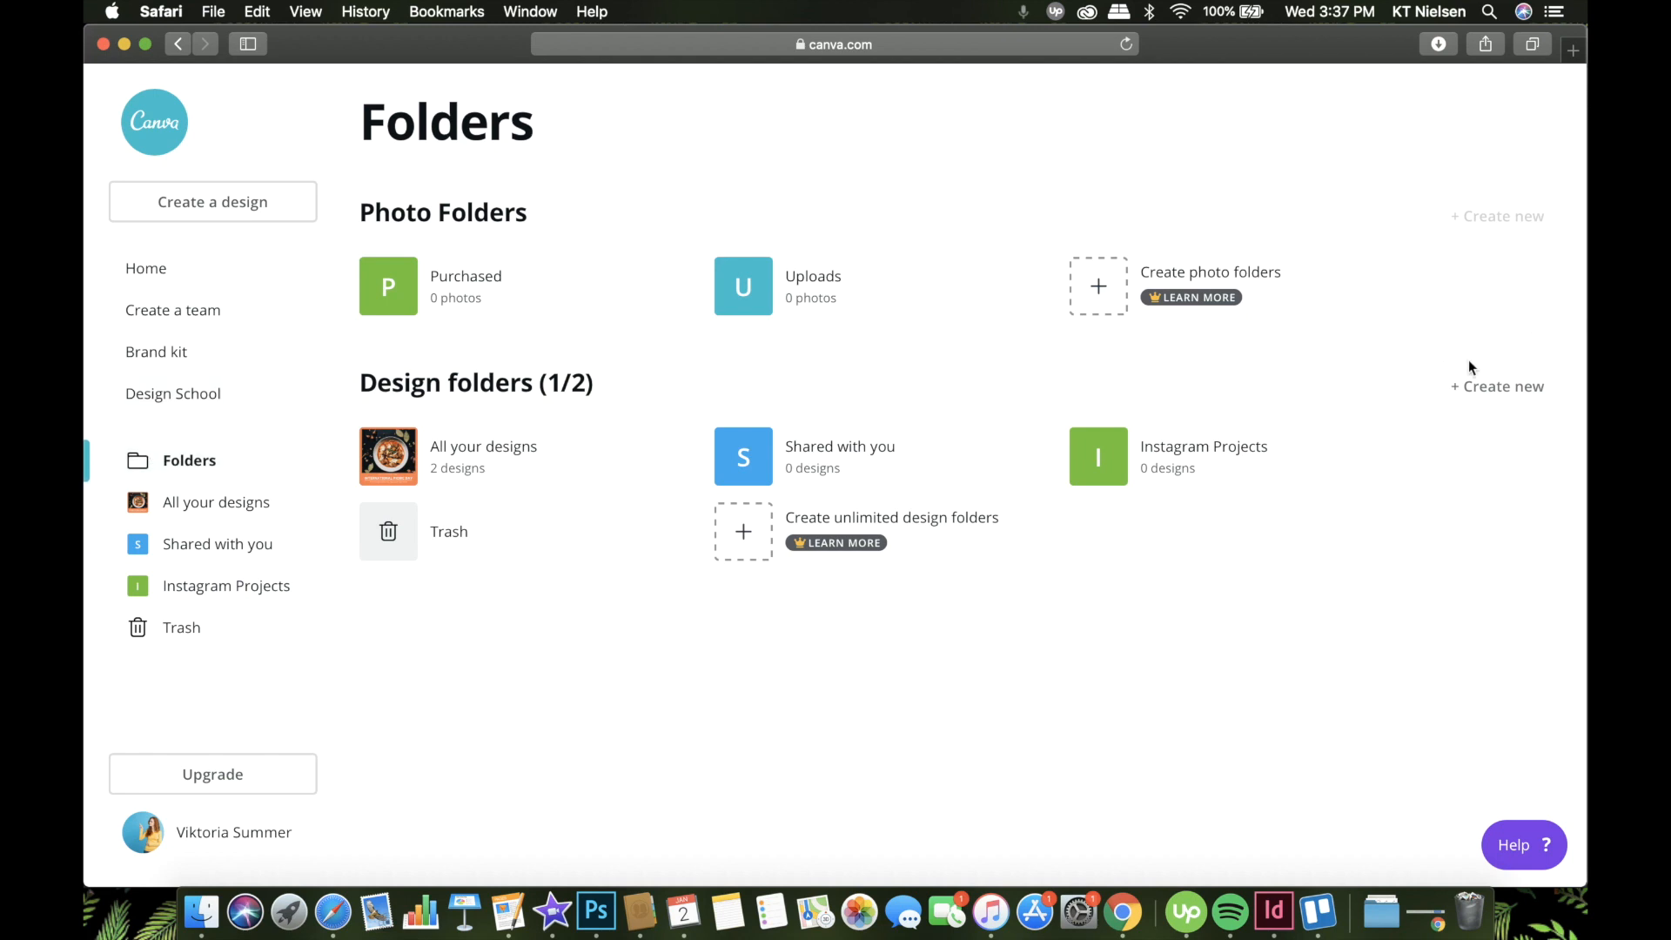
{"action": "left_click", "coordinate": [1496, 390]}
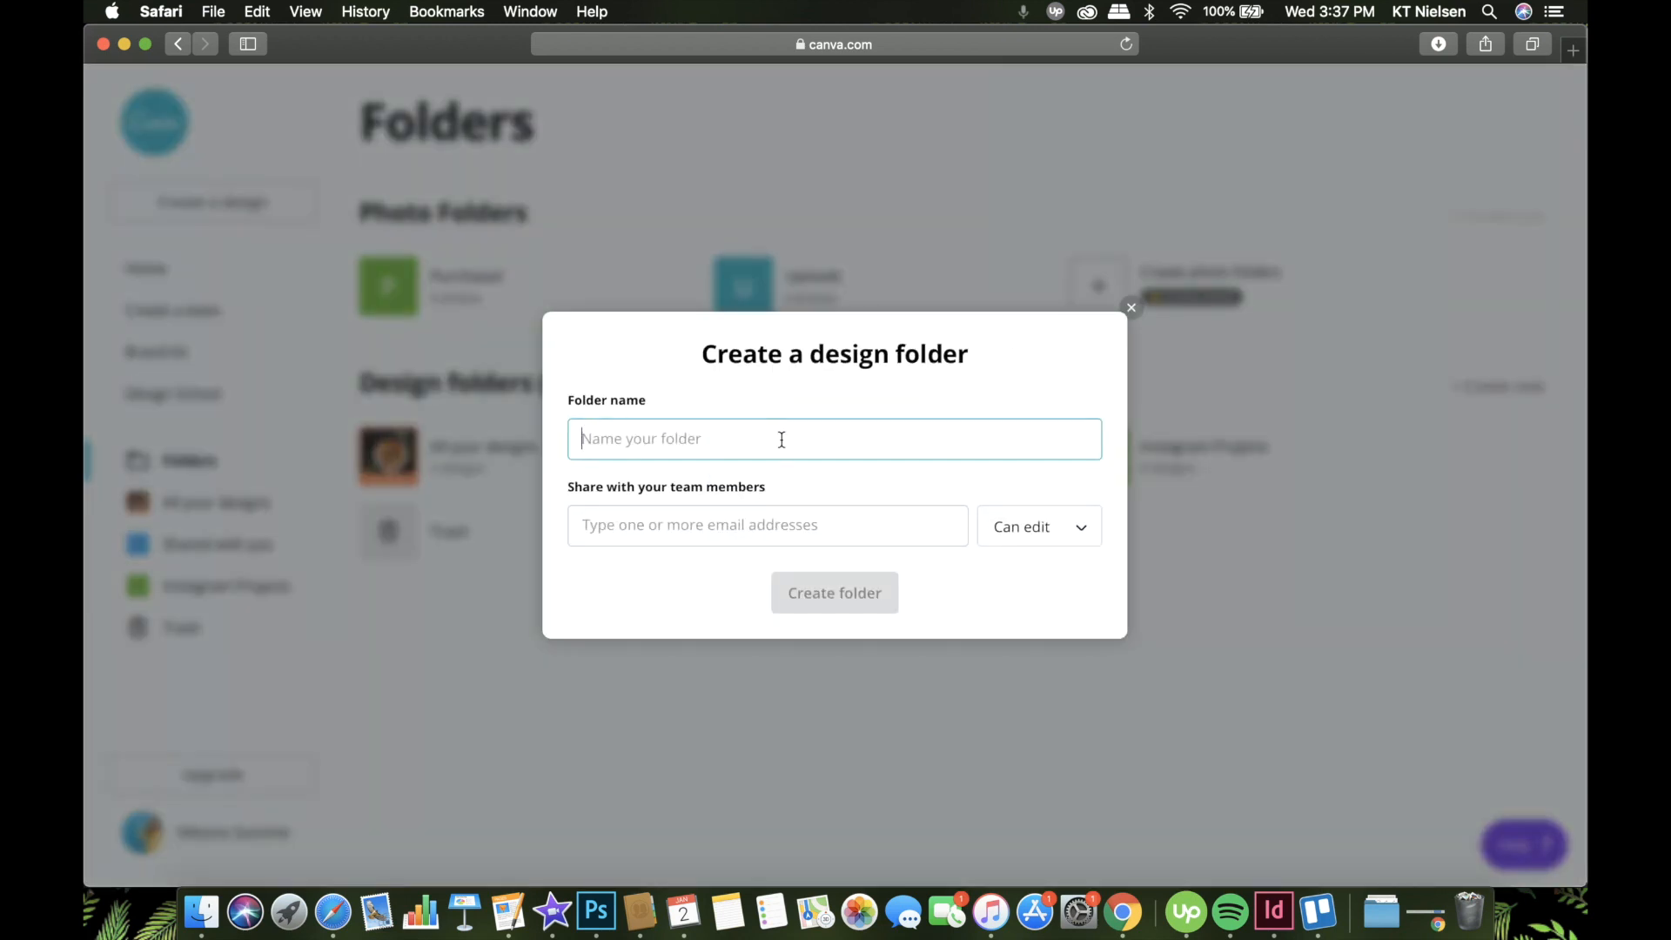
{"action": "type", "text": "Clienst"}
{"action": "key", "text": "BackSpace"}
{"action": "key", "text": "BackSpace"}
{"action": "key", "text": "BackSpace"}
{"action": "type", "text": "nt A"}
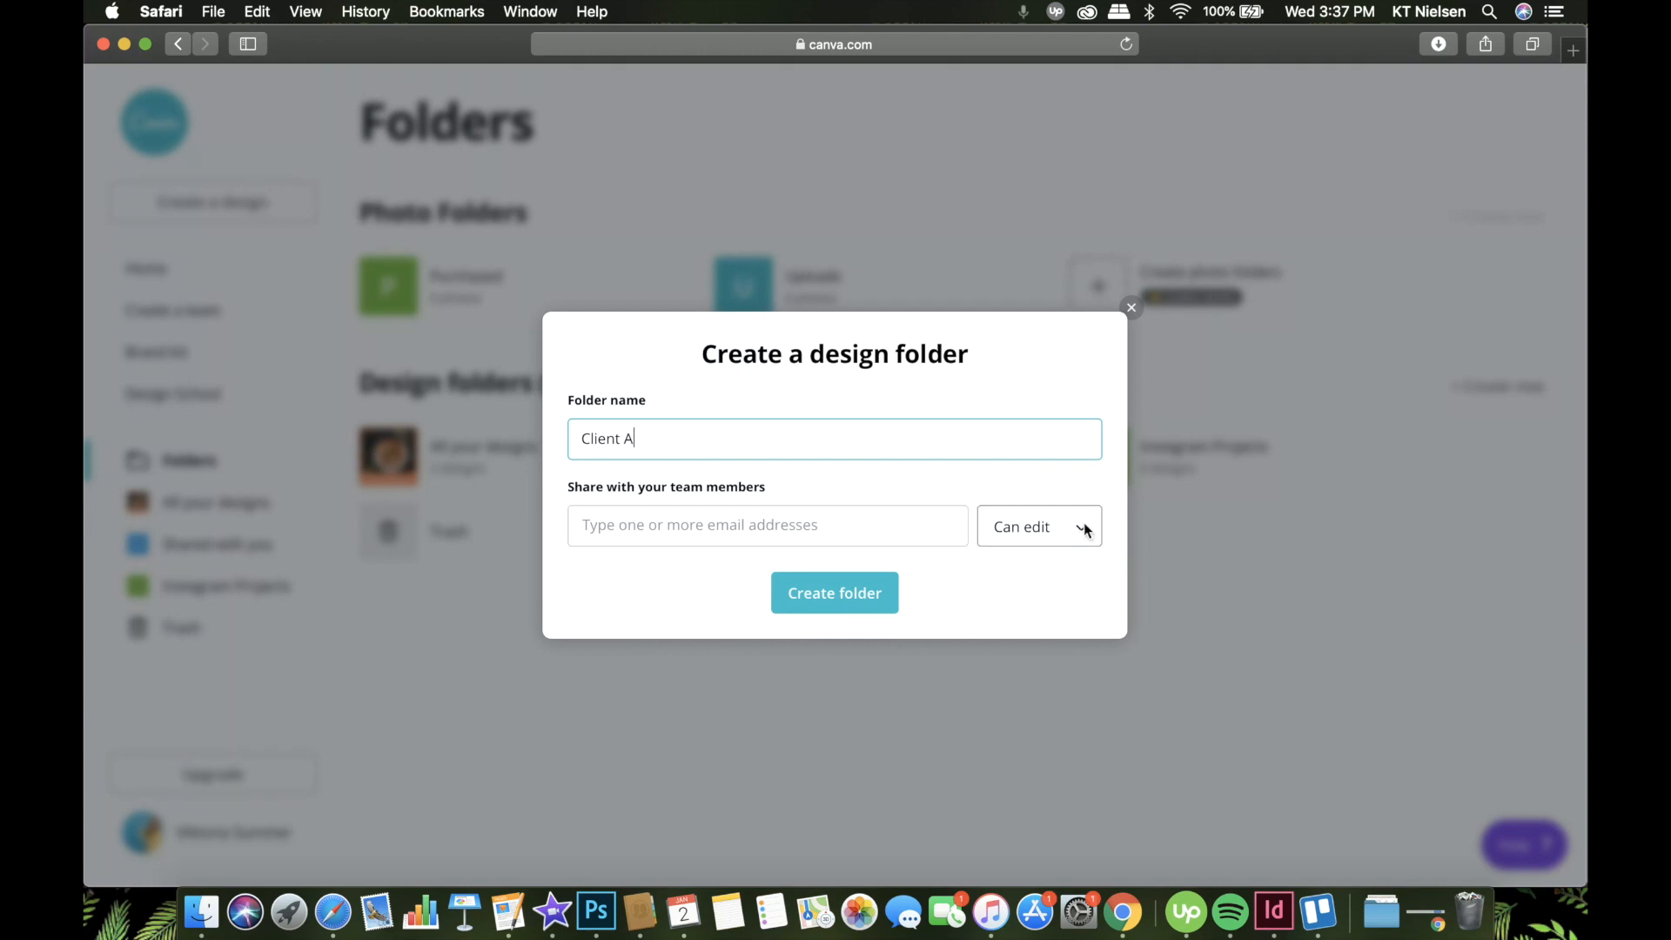
{"action": "left_click", "coordinate": [810, 601]}
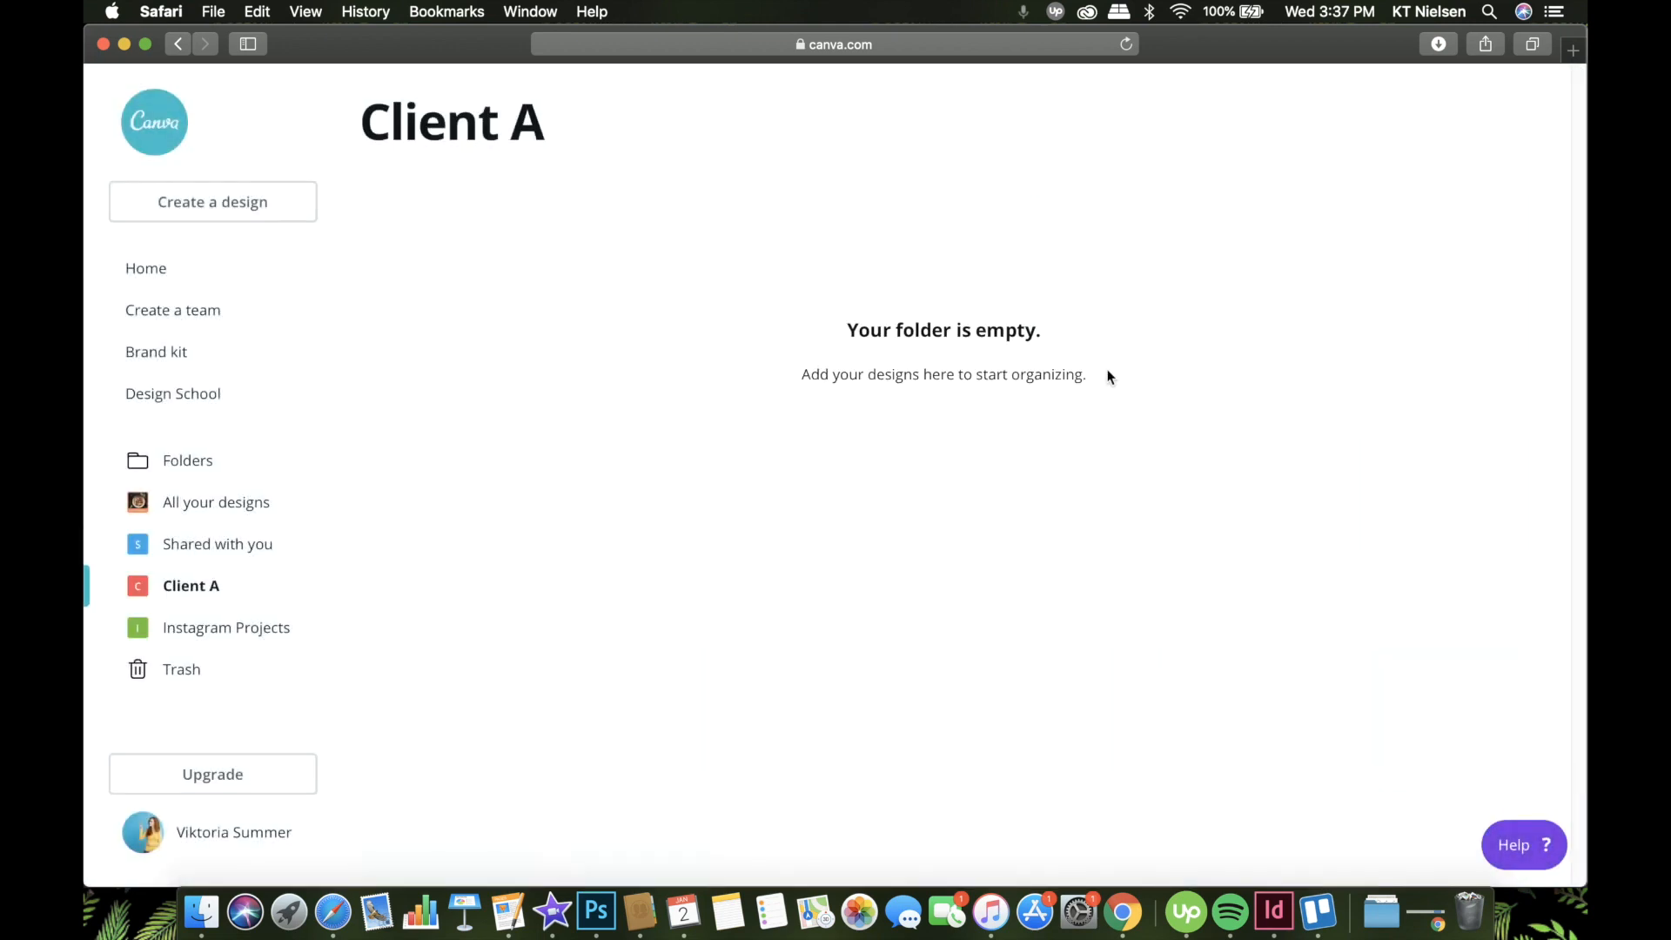
{"action": "left_click", "coordinate": [176, 467]}
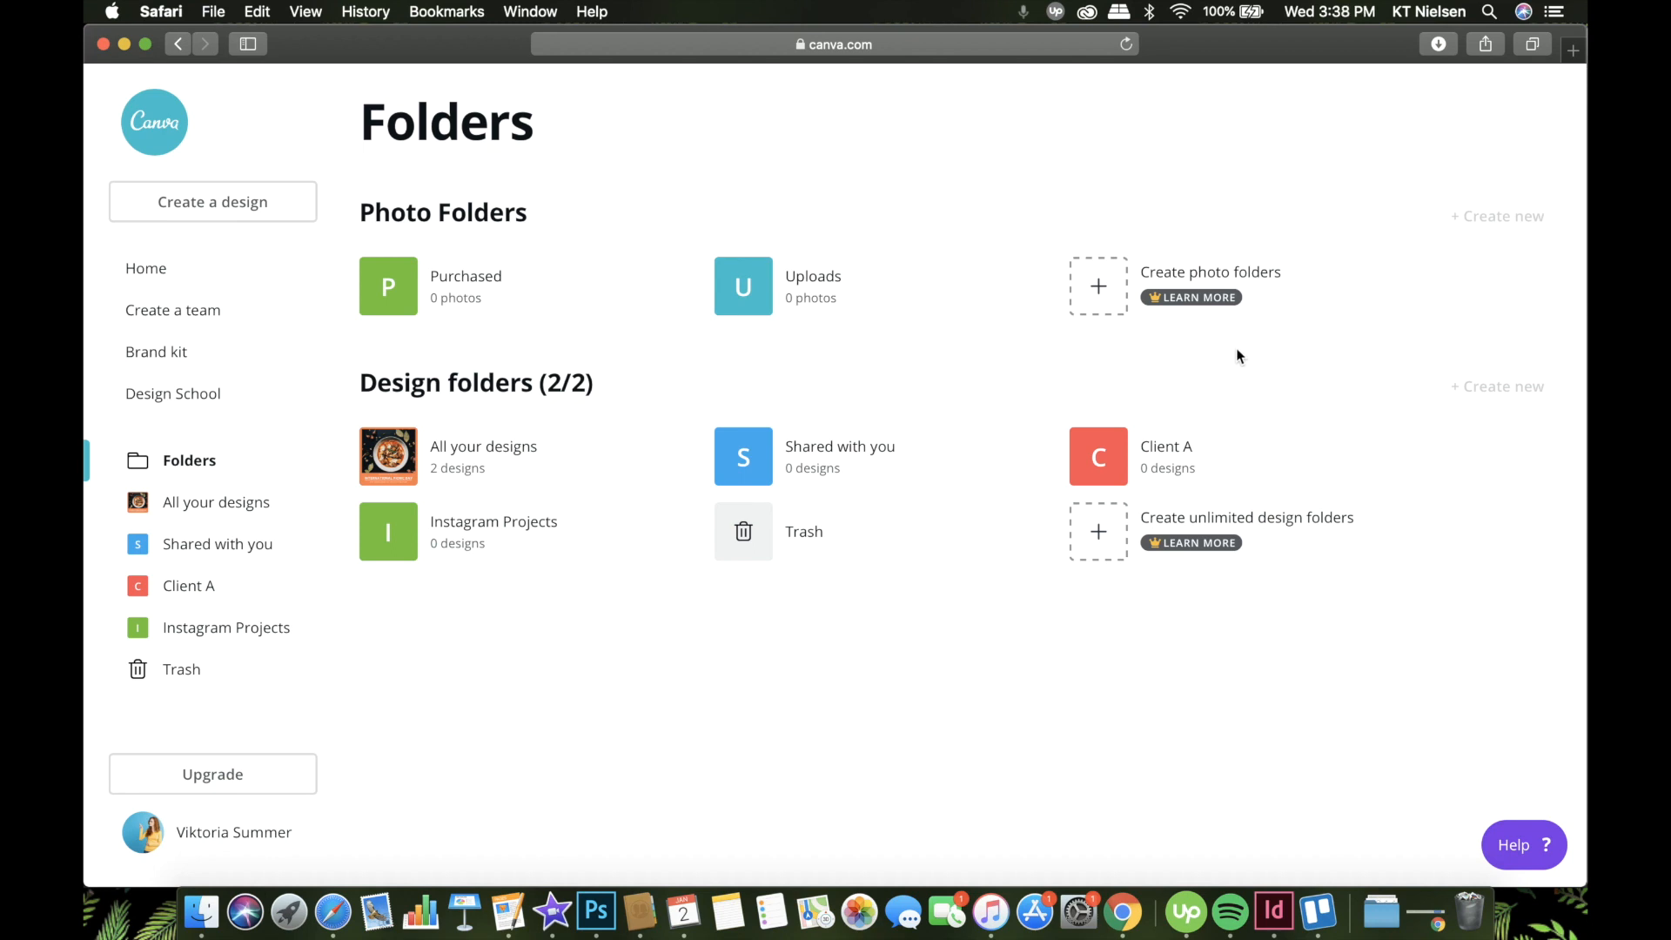
Step: Sign out of the current account and log in to another one with its saved e-mail and password
{"action": "left_click", "coordinate": [243, 834]}
{"action": "left_click", "coordinate": [163, 694]}
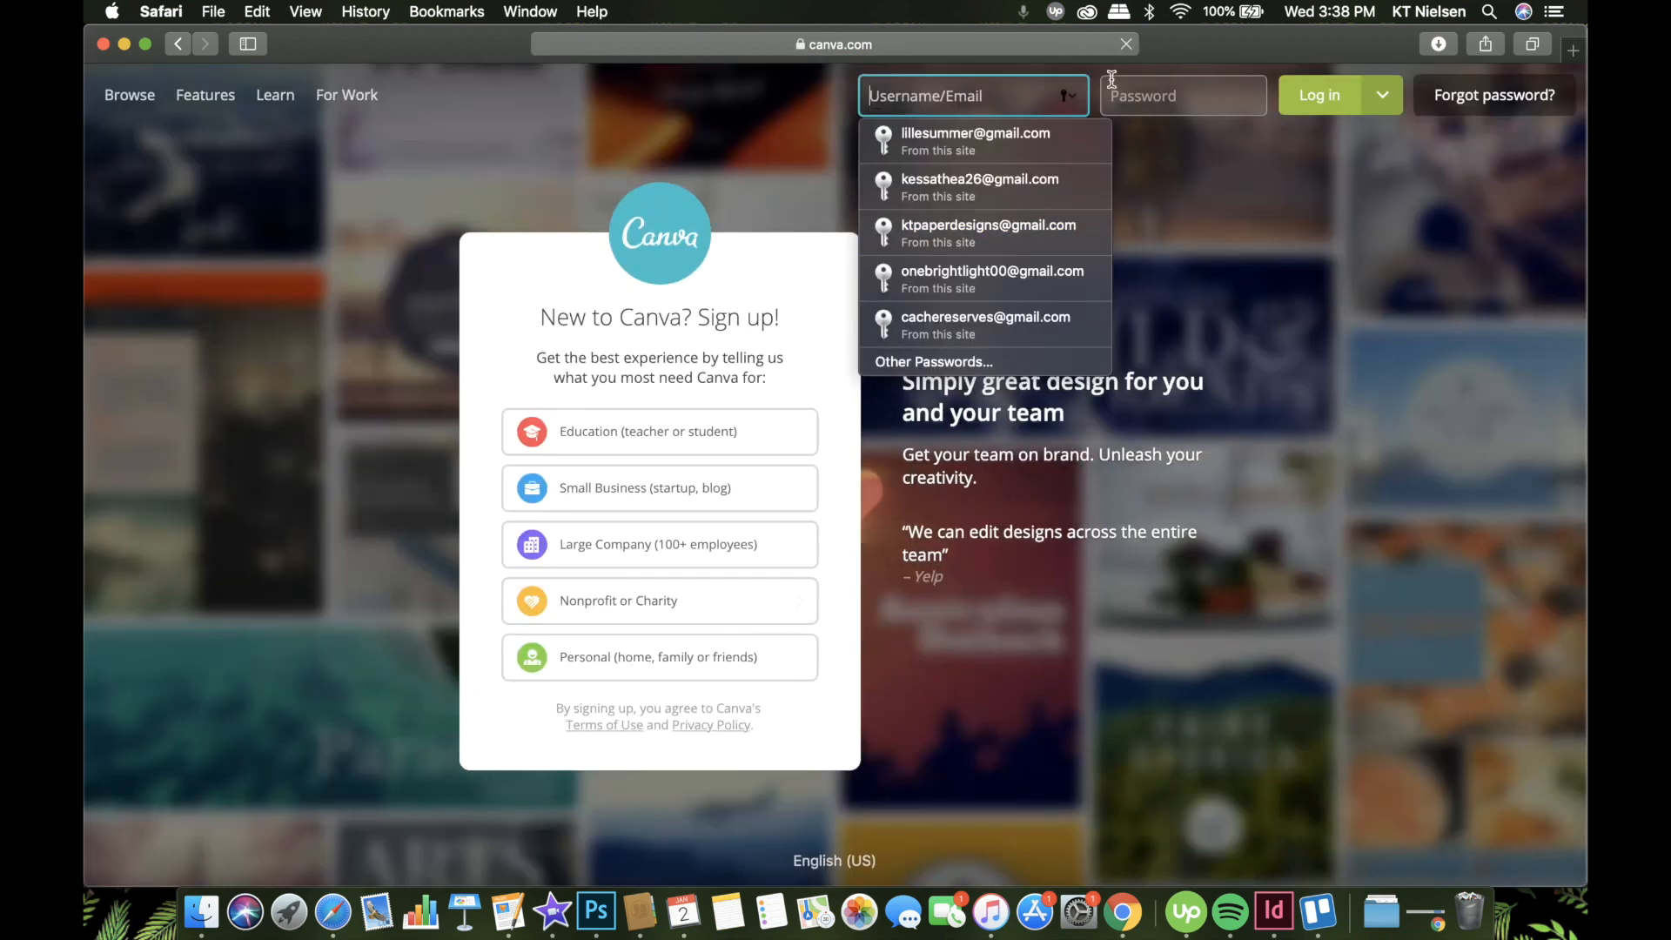
{"action": "left_click", "coordinate": [1014, 187]}
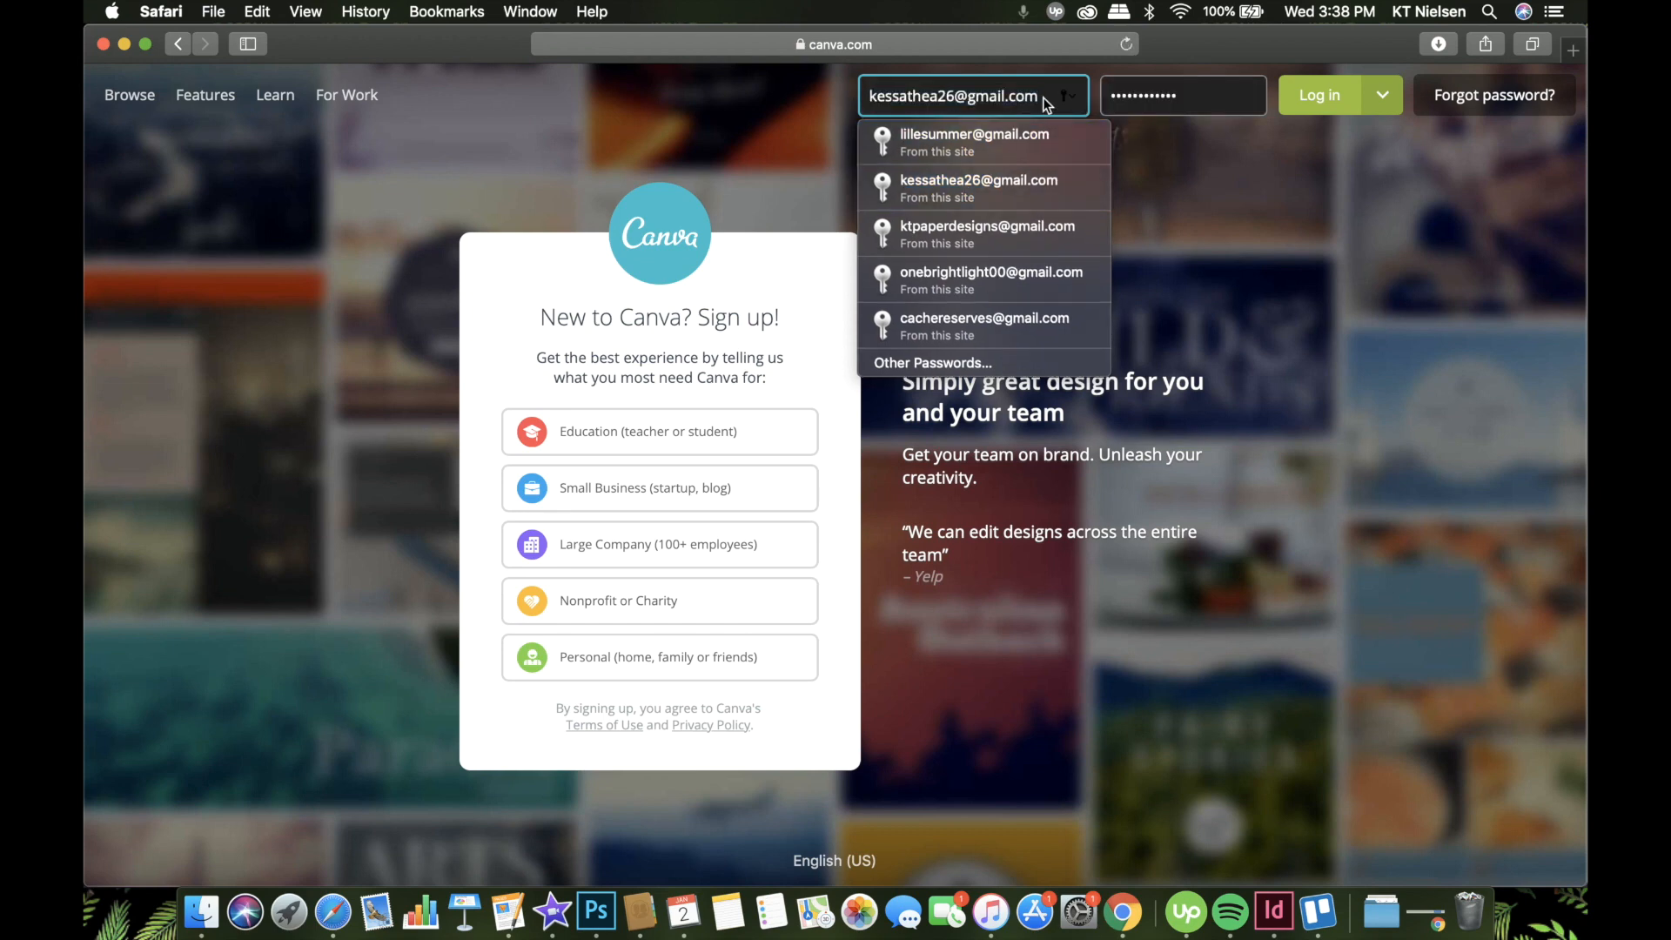
{"action": "key", "text": "BackSpace"}
{"action": "type", "text": "kt"}
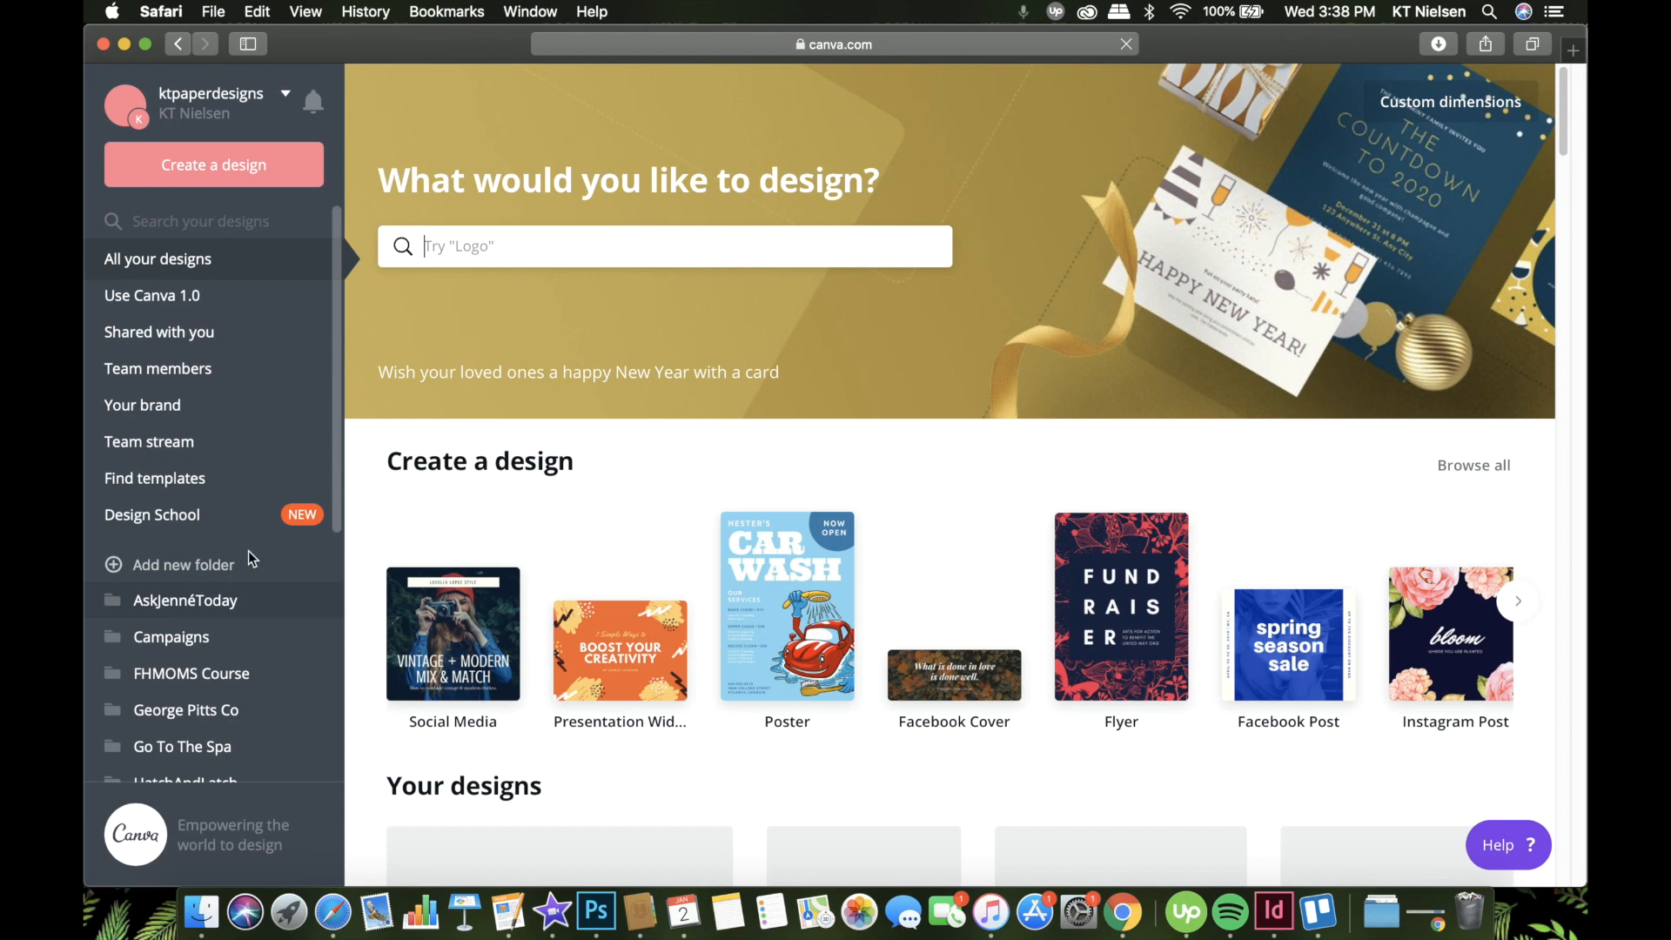
Step: Look through the complete list of design folders in this account's sidebar
{"action": "scroll", "coordinate": [204, 573], "scroll_direction": "down", "scroll_amount": 5}
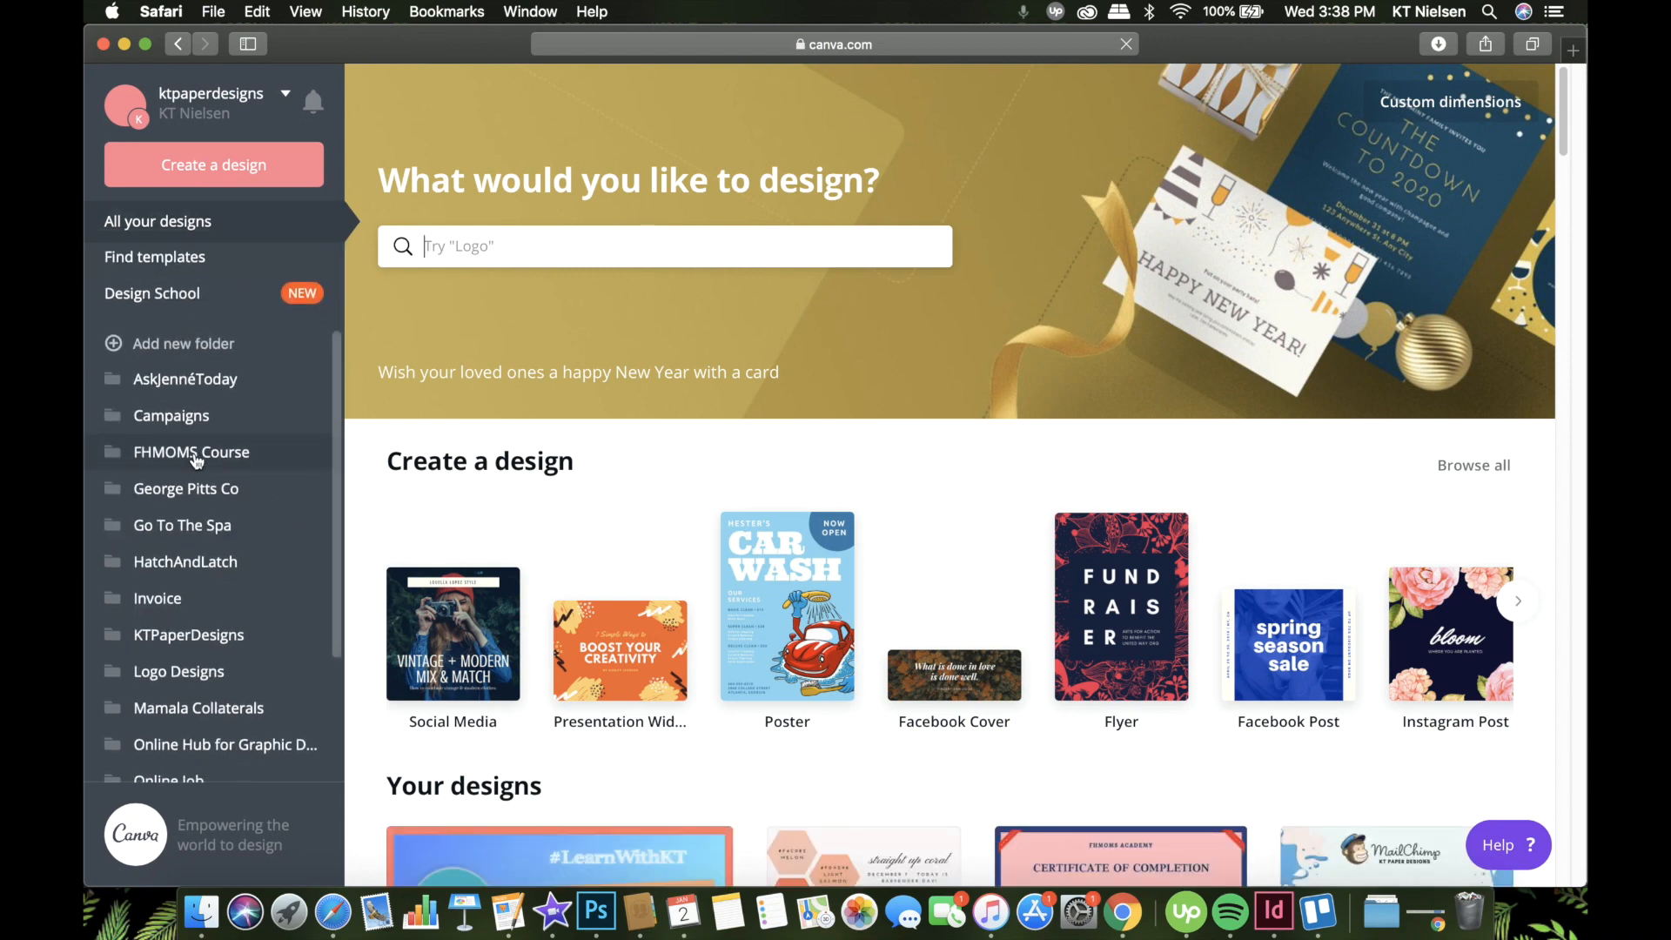
{"action": "scroll", "coordinate": [165, 408], "scroll_direction": "down", "scroll_amount": 3}
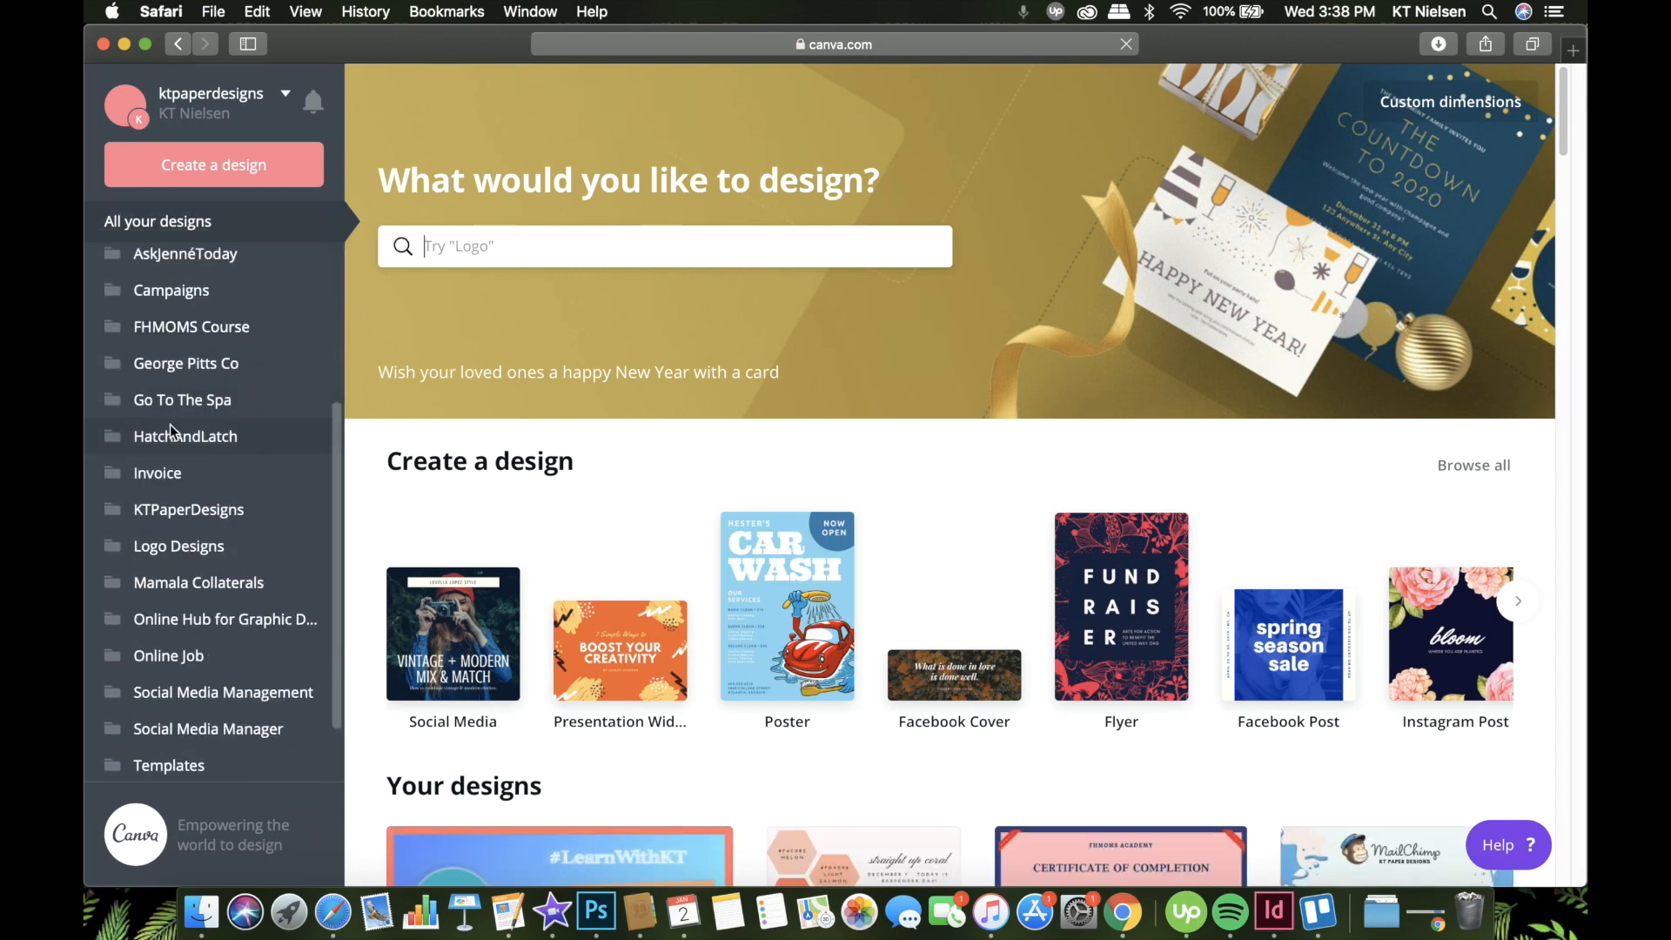
{"action": "scroll", "coordinate": [170, 430], "scroll_direction": "up", "scroll_amount": 8}
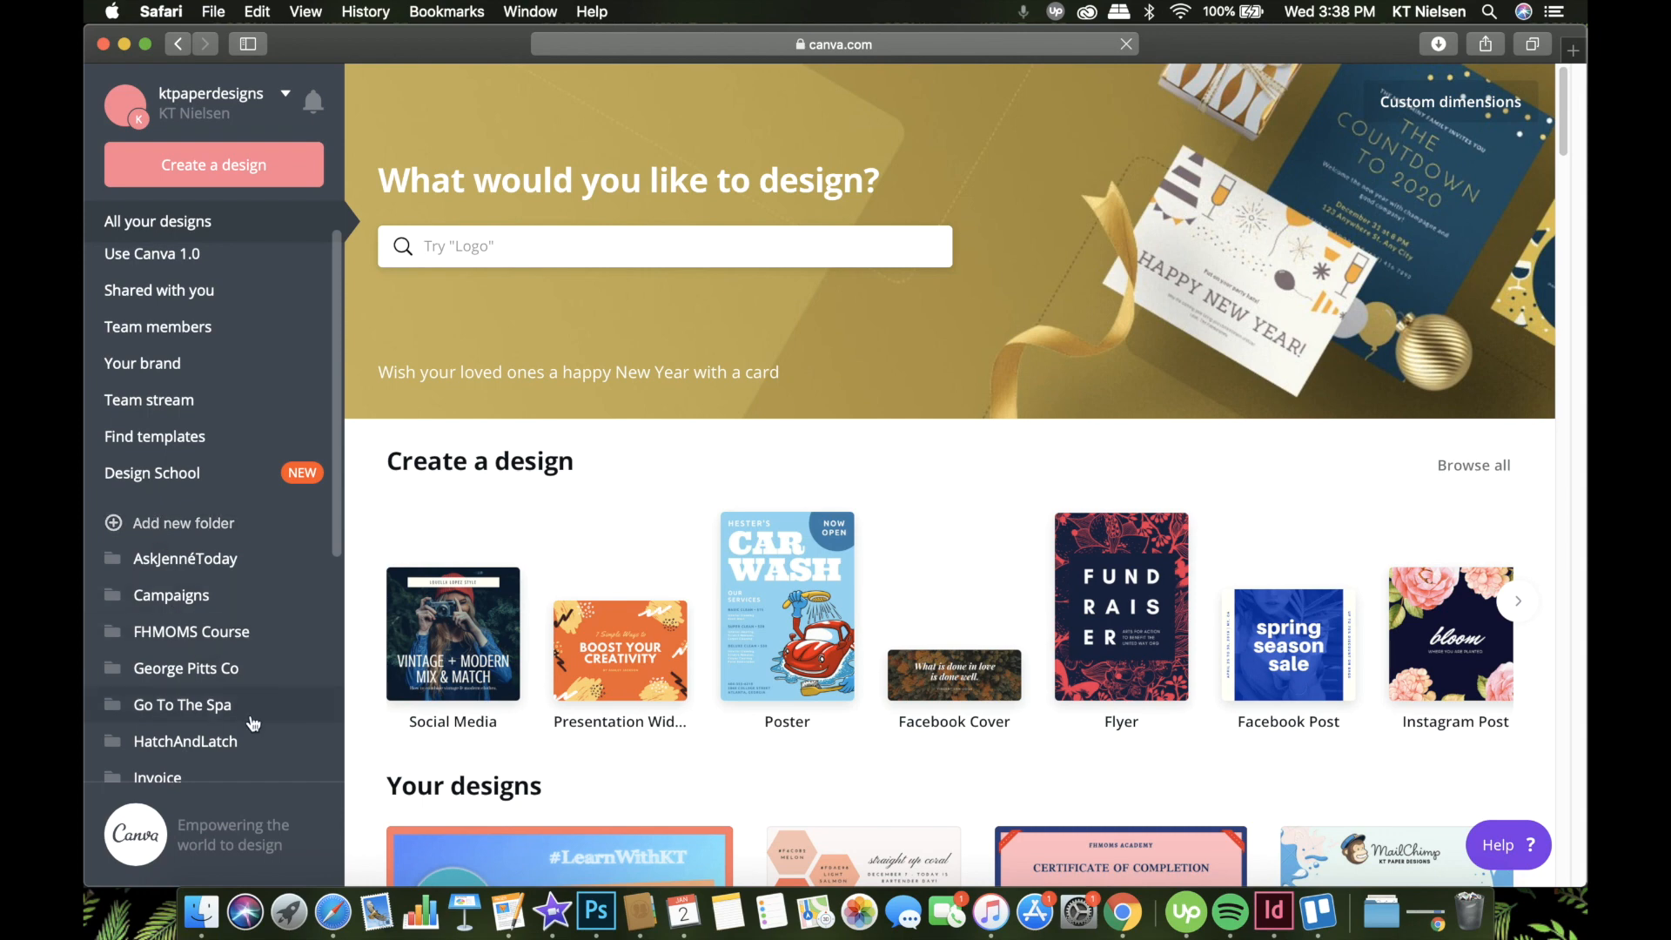
{"action": "scroll", "coordinate": [170, 540], "scroll_direction": "down", "scroll_amount": 2}
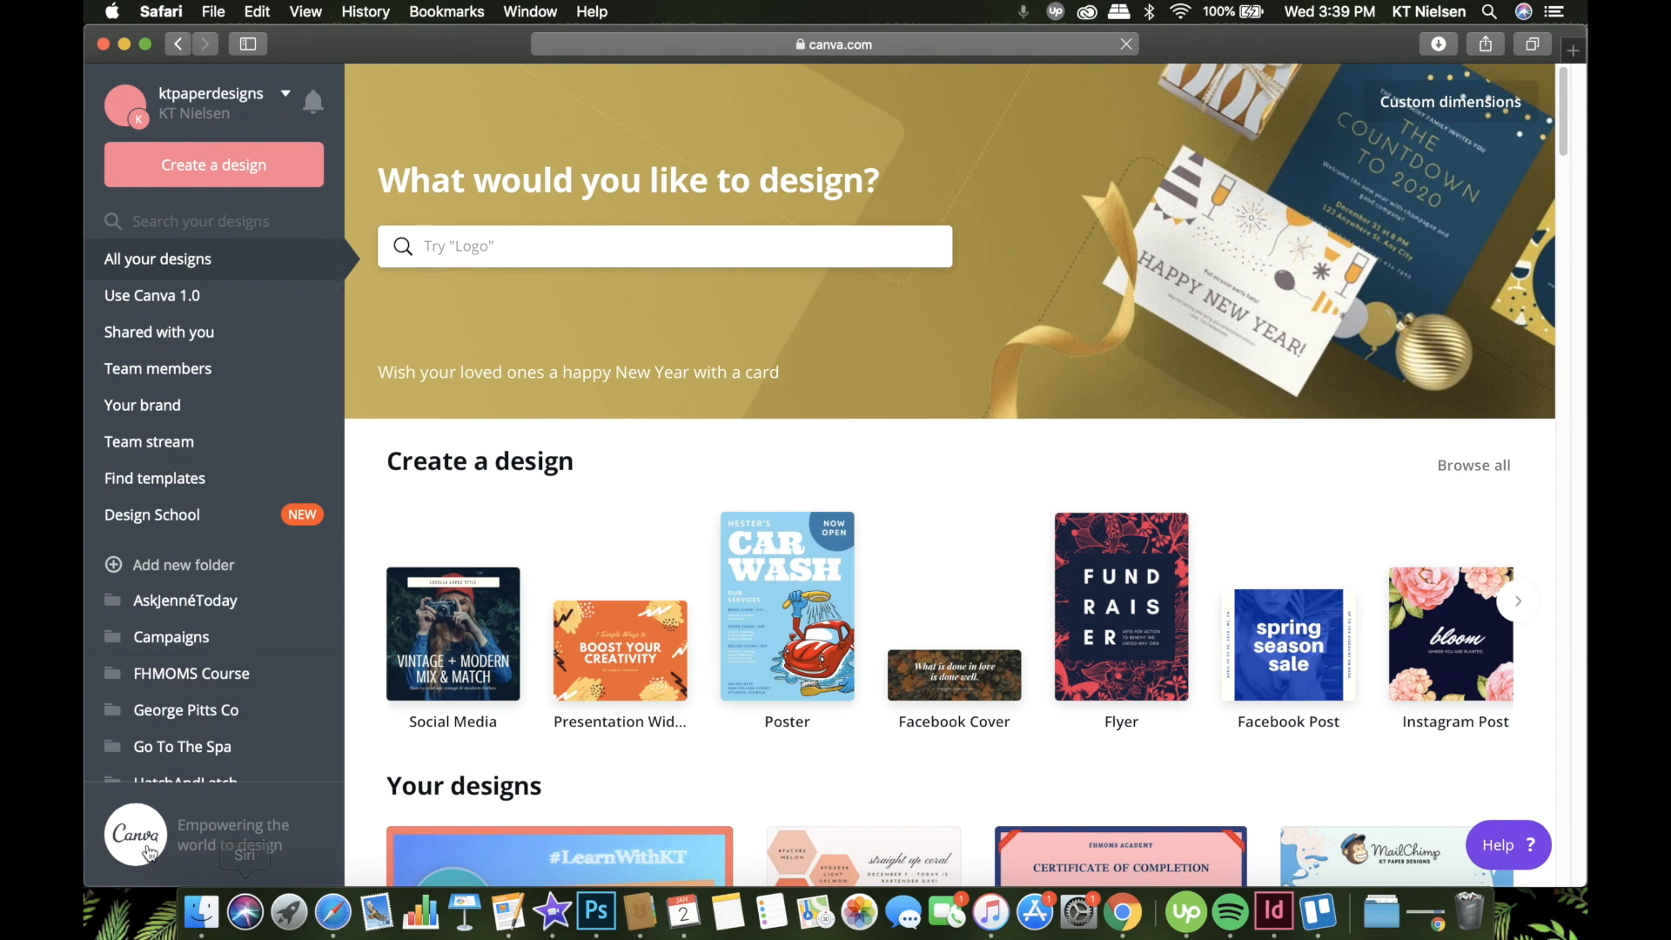
{"action": "scroll", "coordinate": [194, 731], "scroll_direction": "down", "scroll_amount": 5}
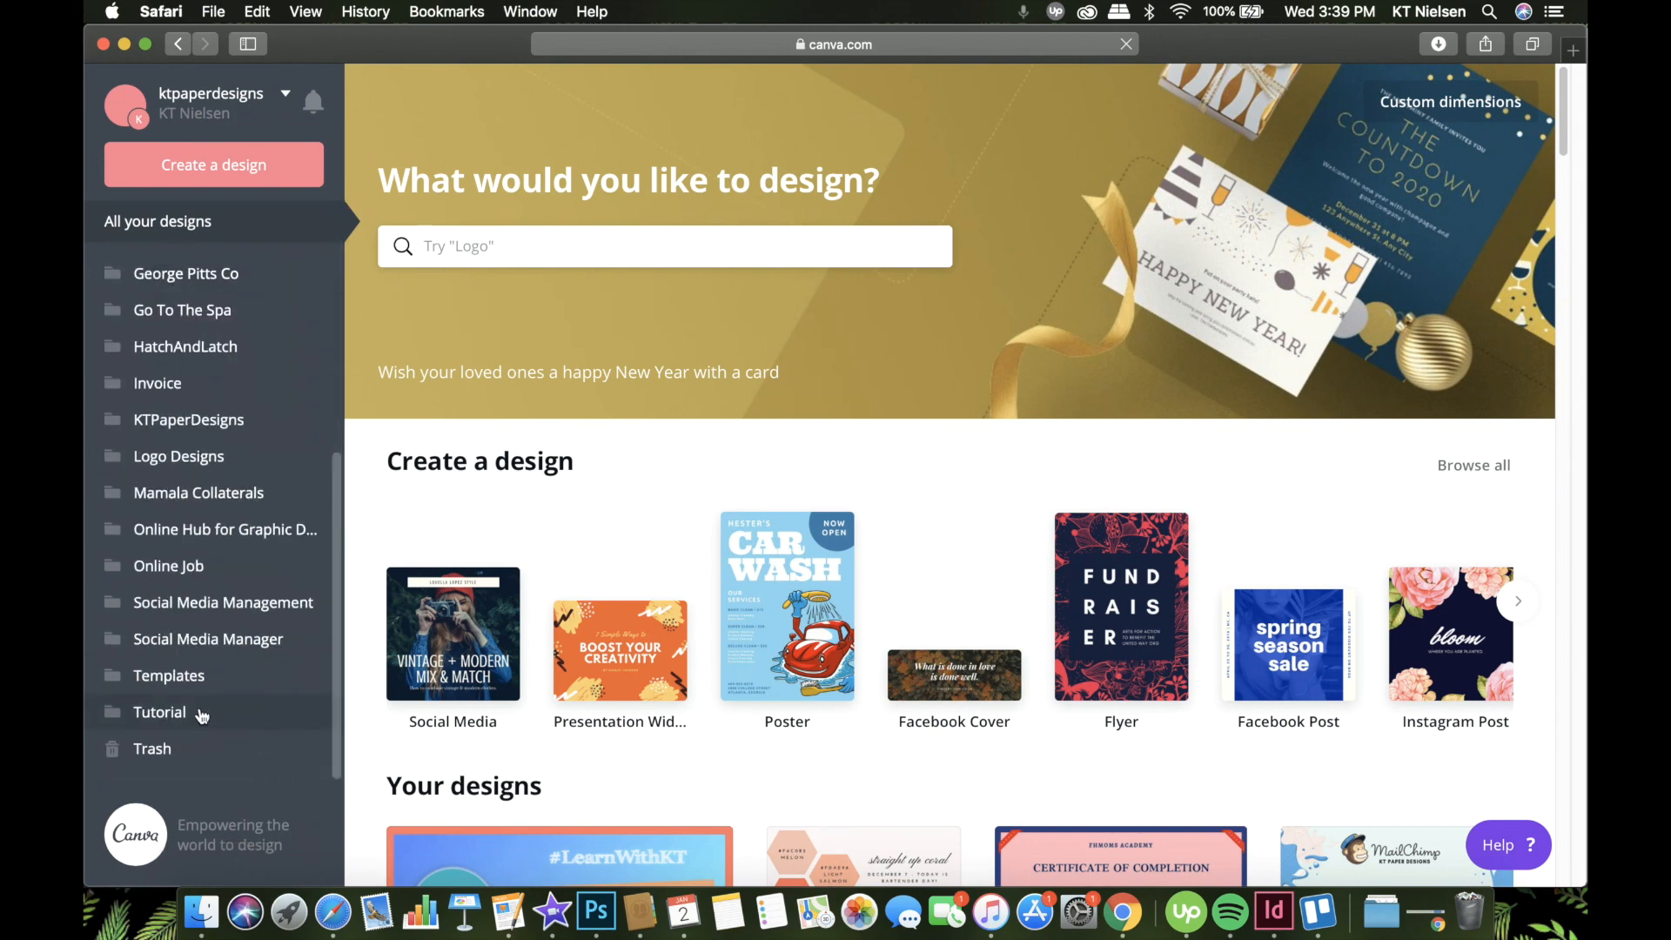
Step: Sign out of this account and log in to the previous one with its saved e-mail and password
{"action": "left_click", "coordinate": [232, 104]}
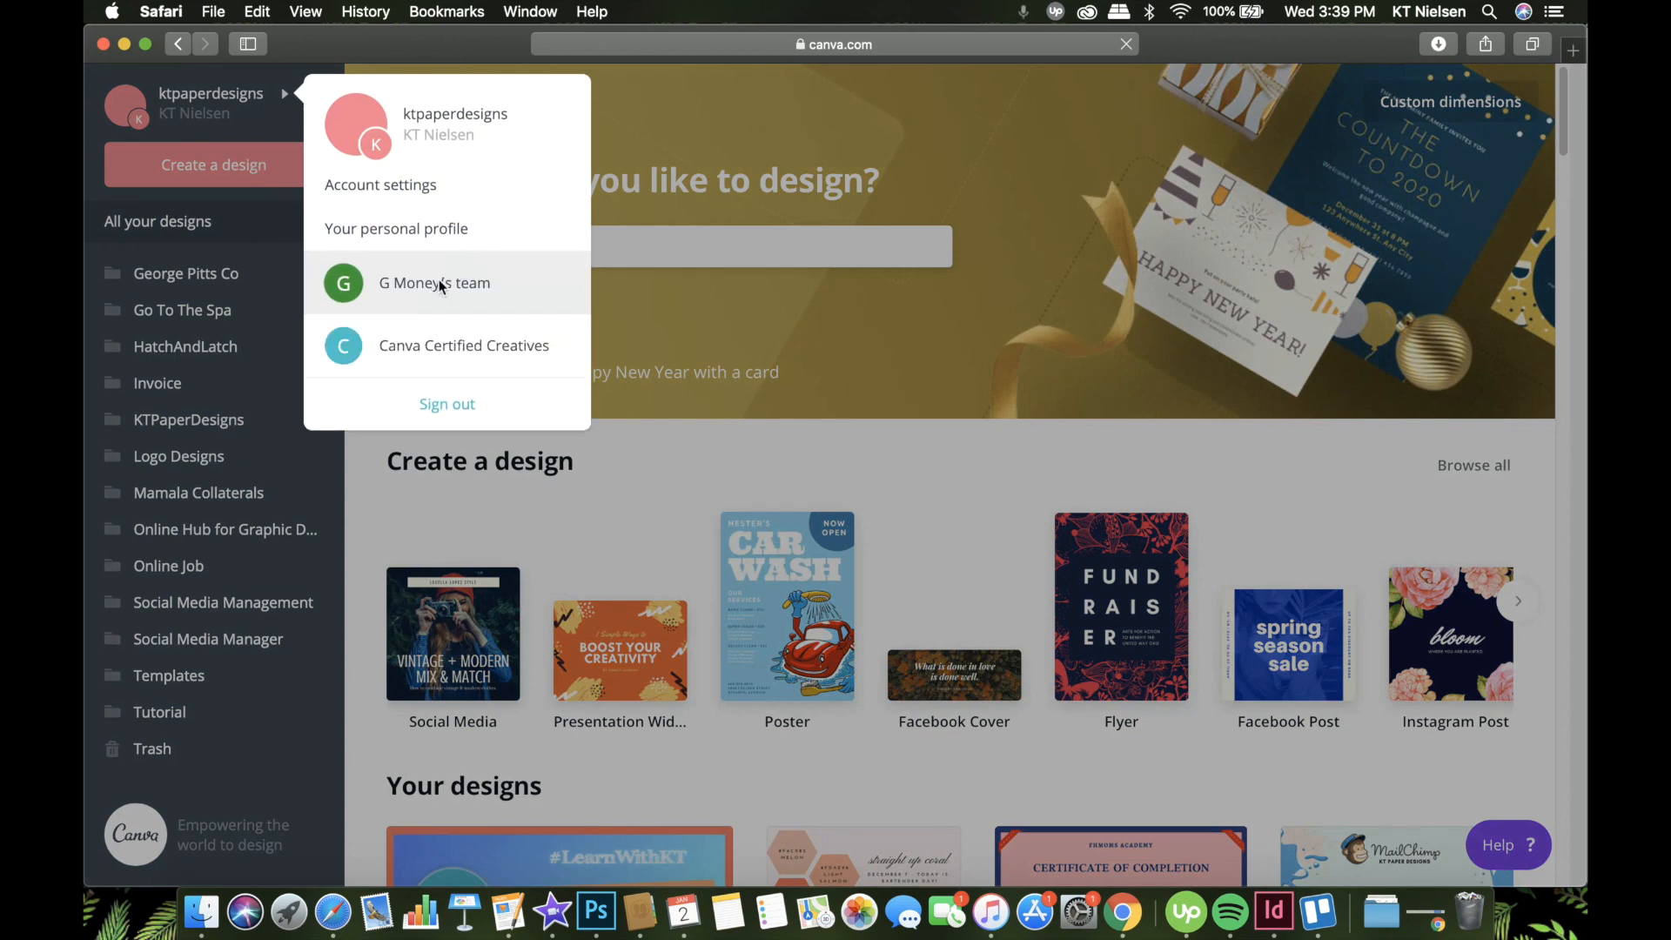
{"action": "left_click", "coordinate": [448, 404]}
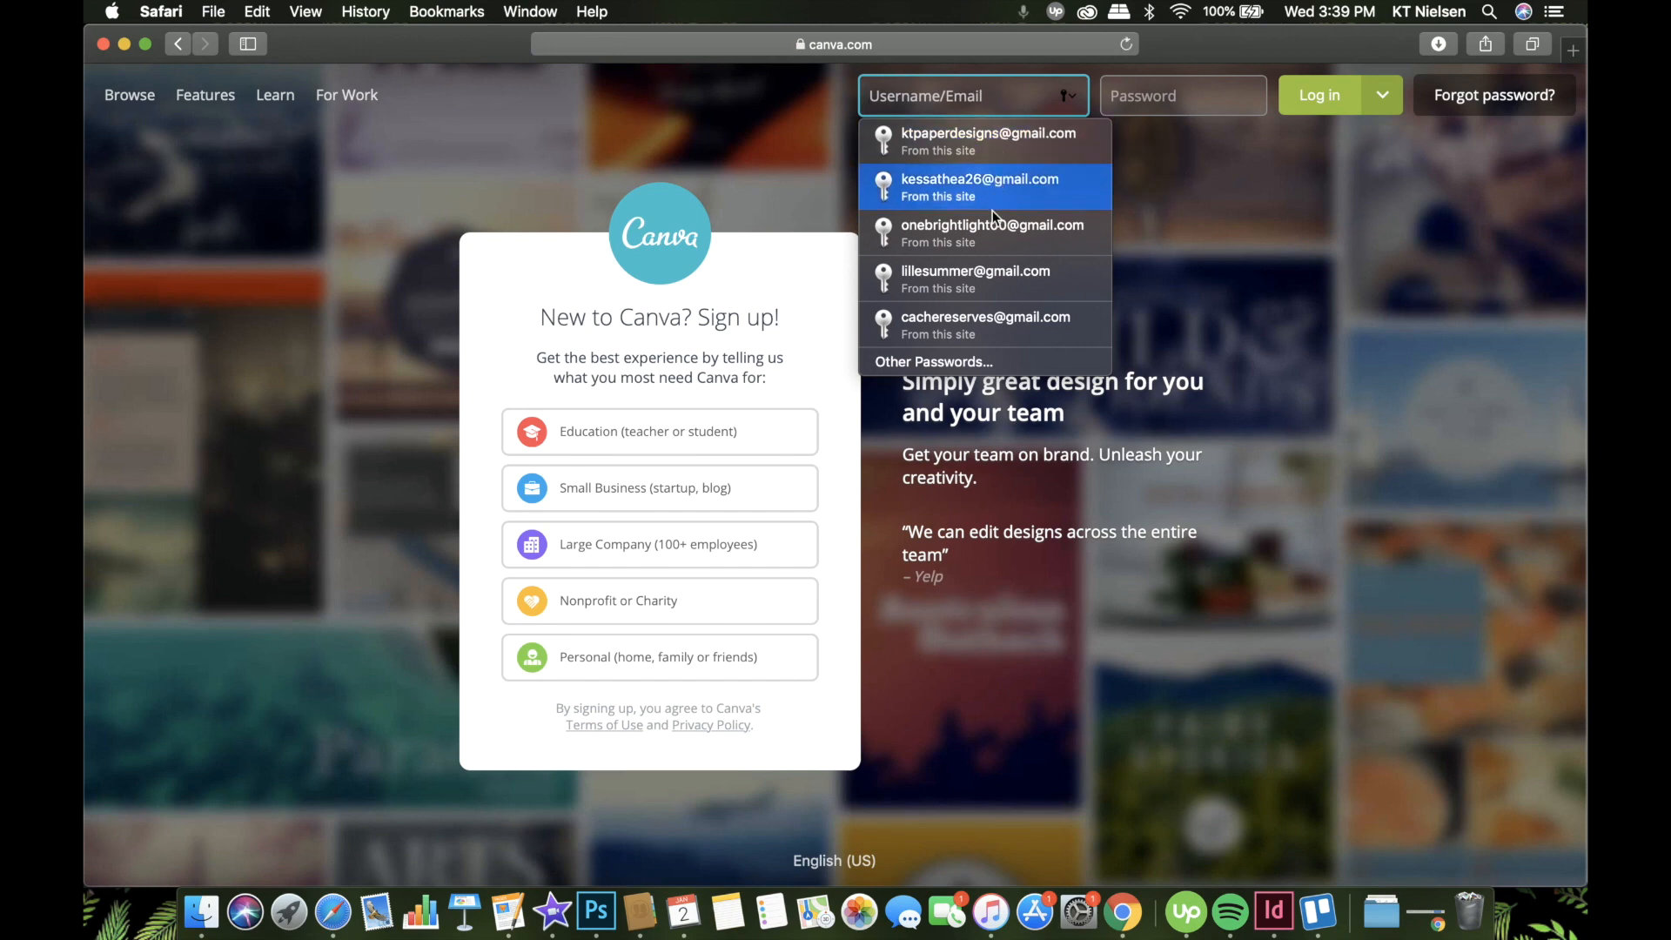
{"action": "left_click", "coordinate": [975, 279]}
{"action": "left_click", "coordinate": [1309, 99]}
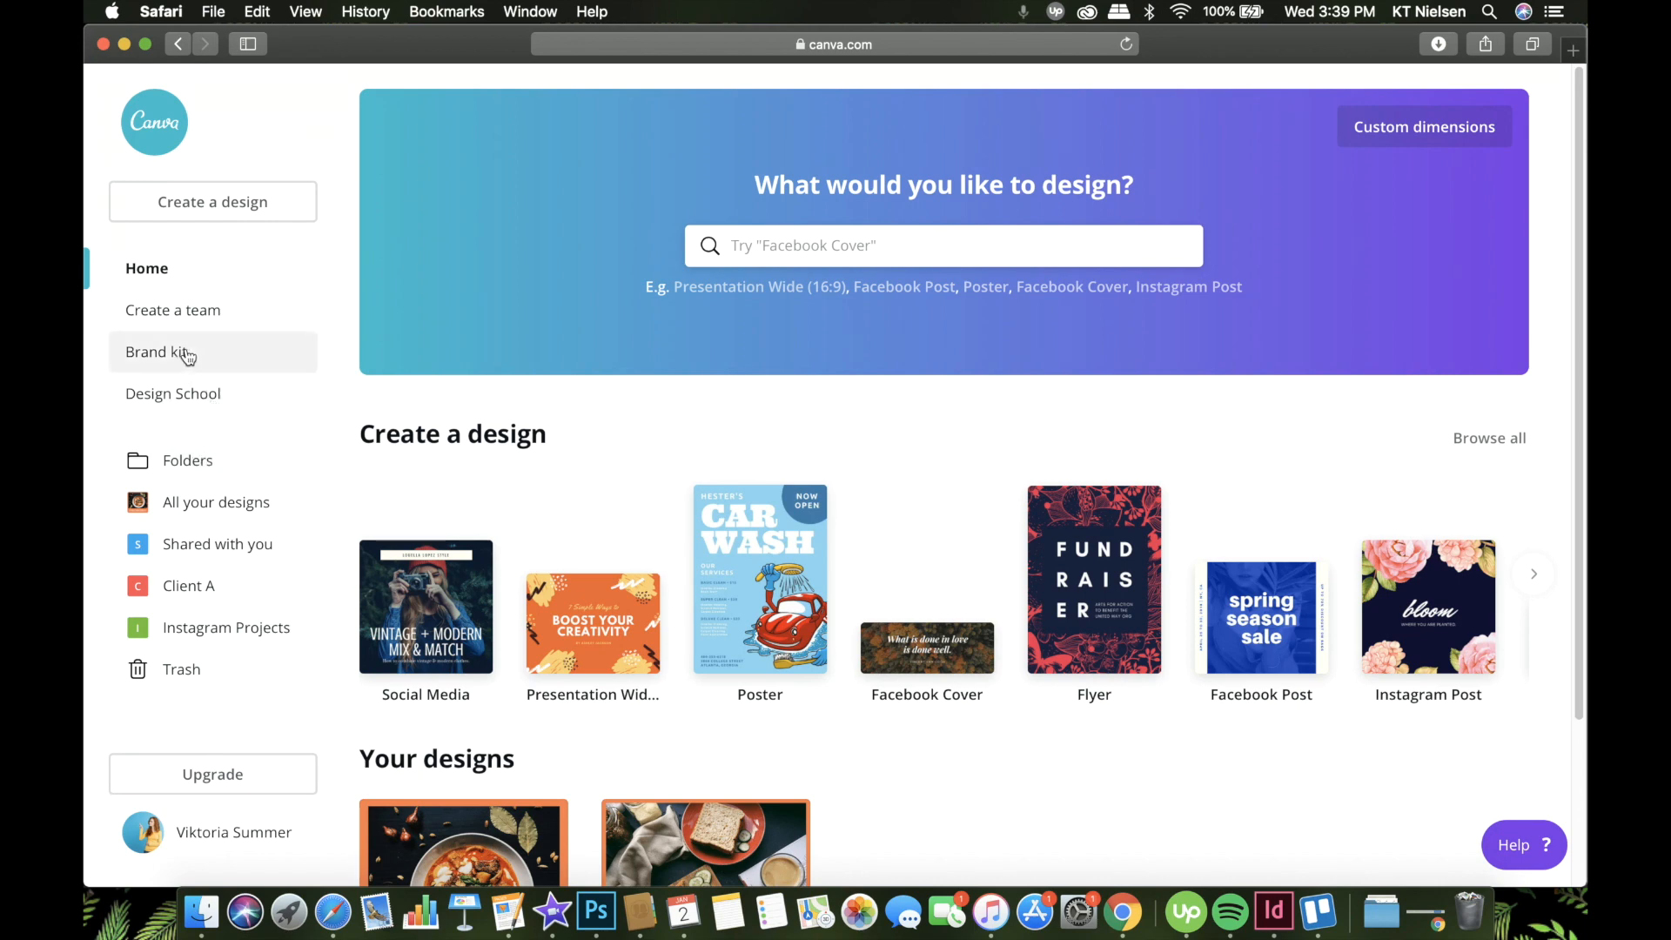
Step: Create a new blank Instagram Post design
{"action": "left_click", "coordinate": [195, 199]}
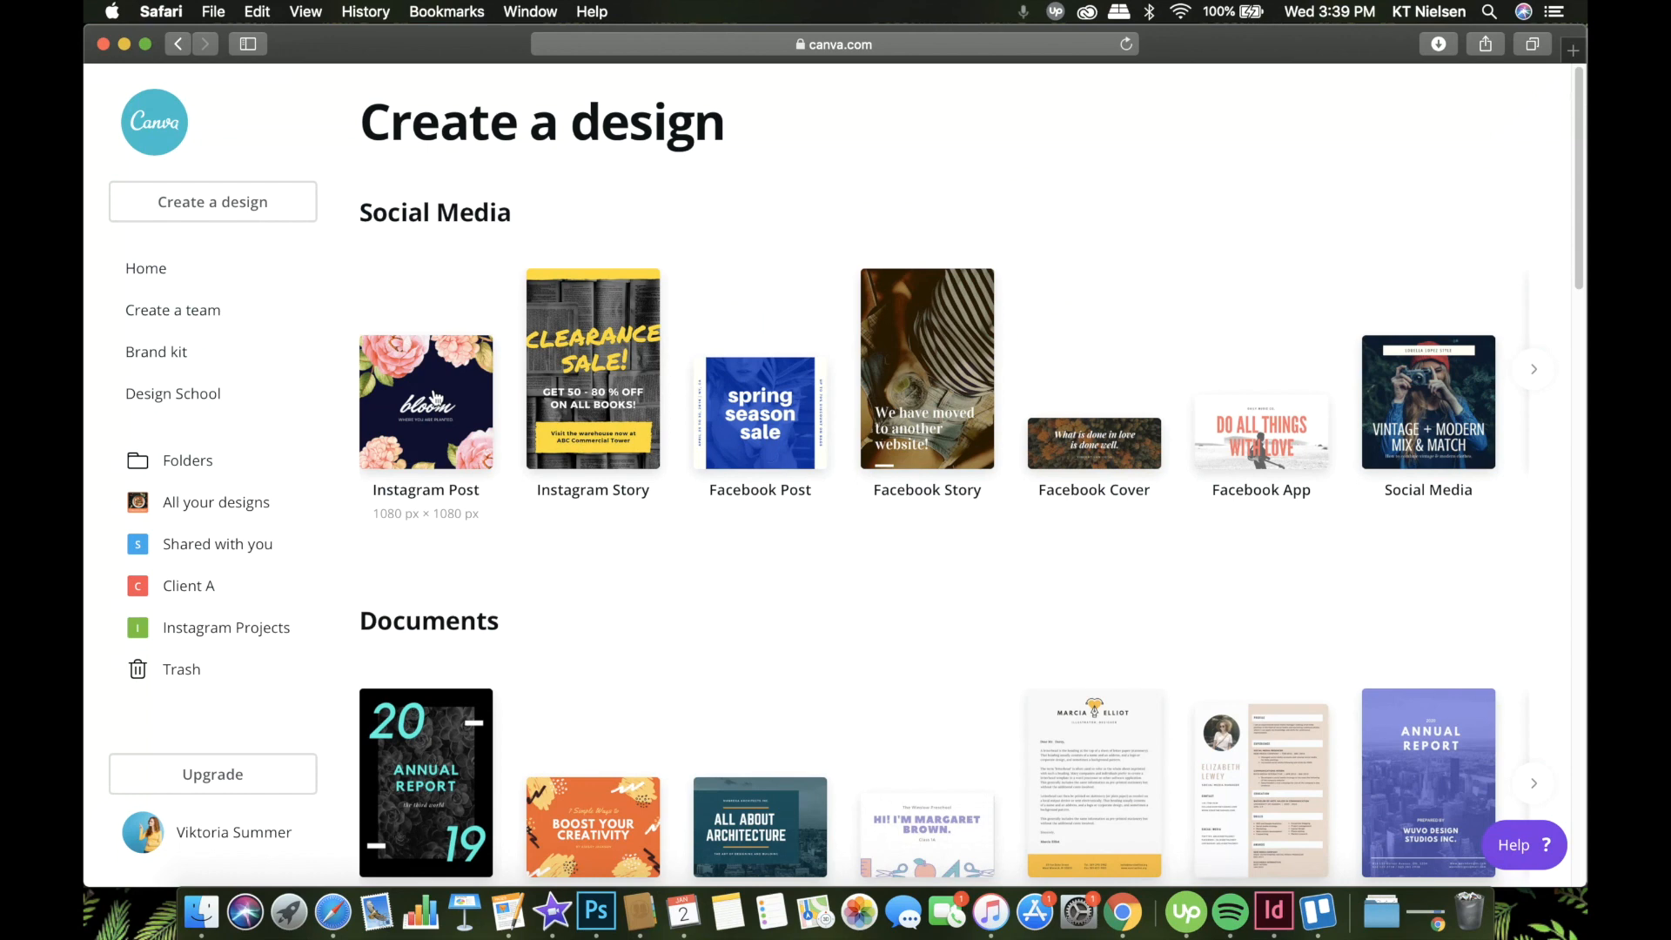
{"action": "left_click", "coordinate": [384, 382]}
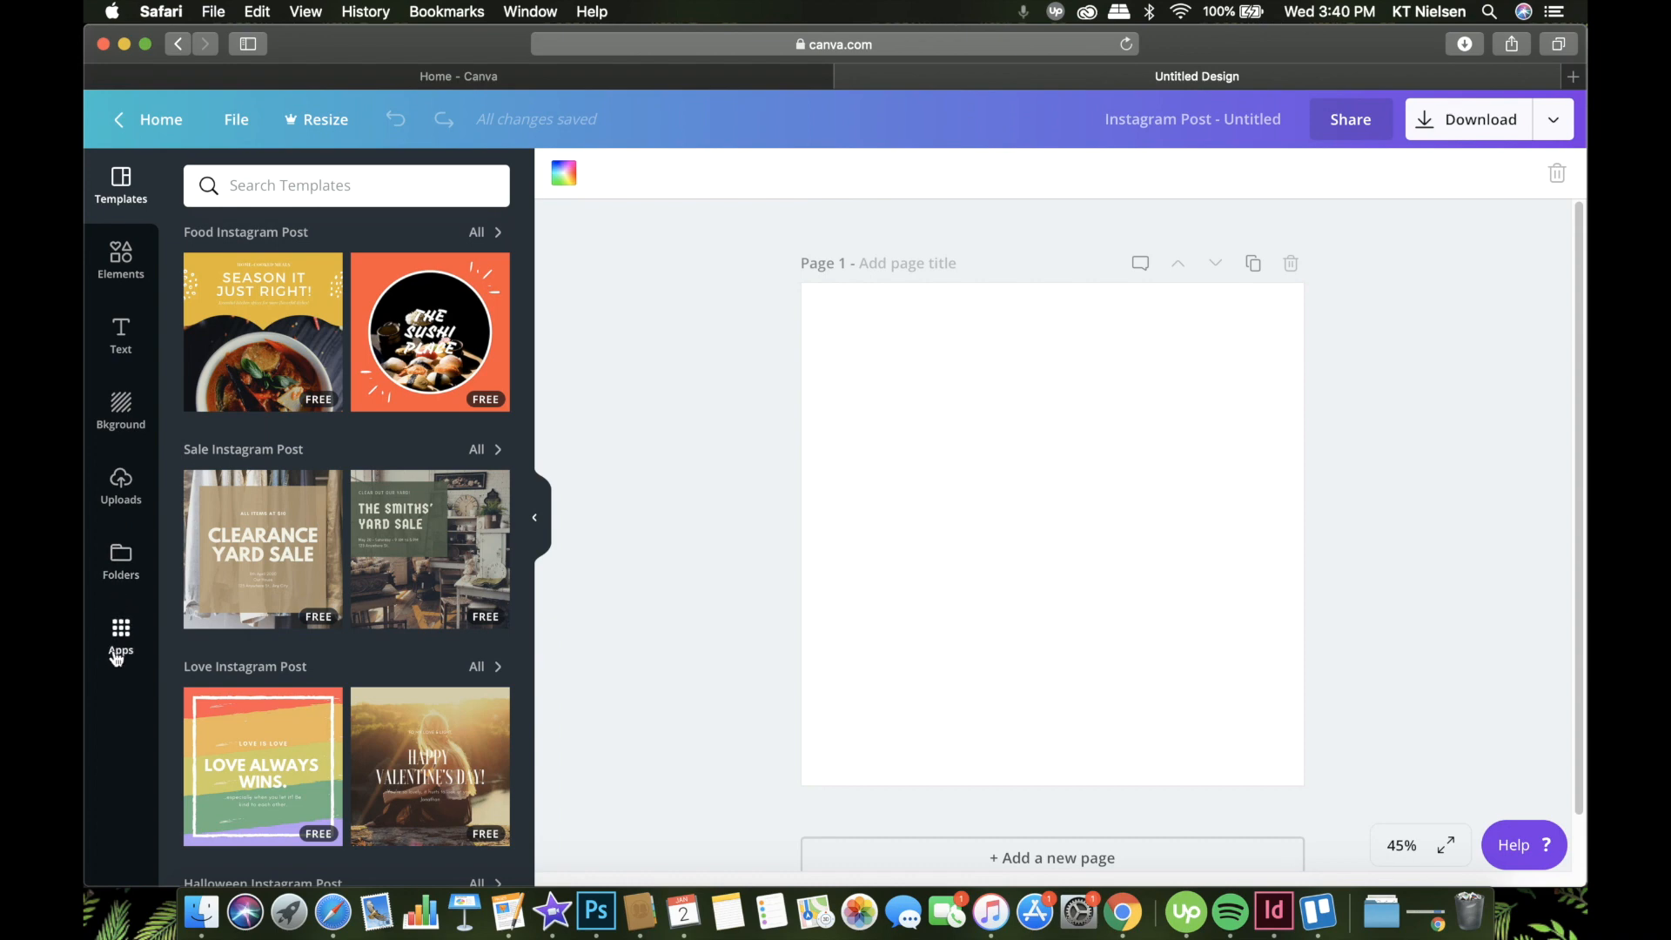
Step: Examine the editor's photo and design folders, the available Canva apps and the Instagram Post template categories
{"action": "left_click", "coordinate": [107, 573]}
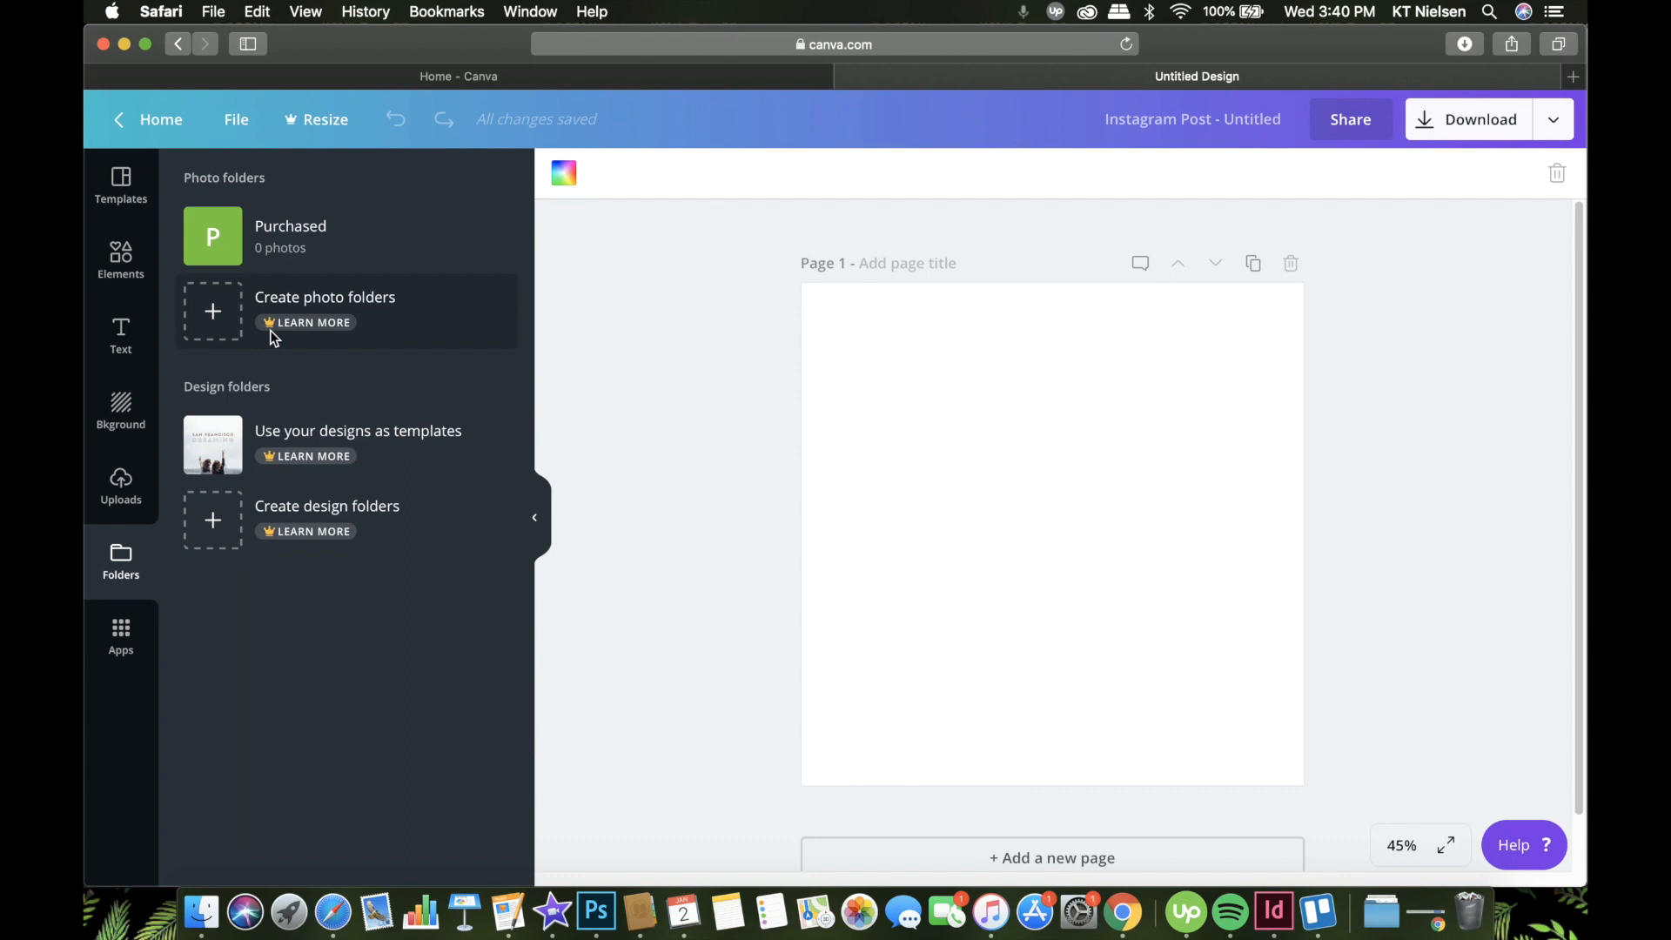
{"action": "left_click", "coordinate": [119, 644]}
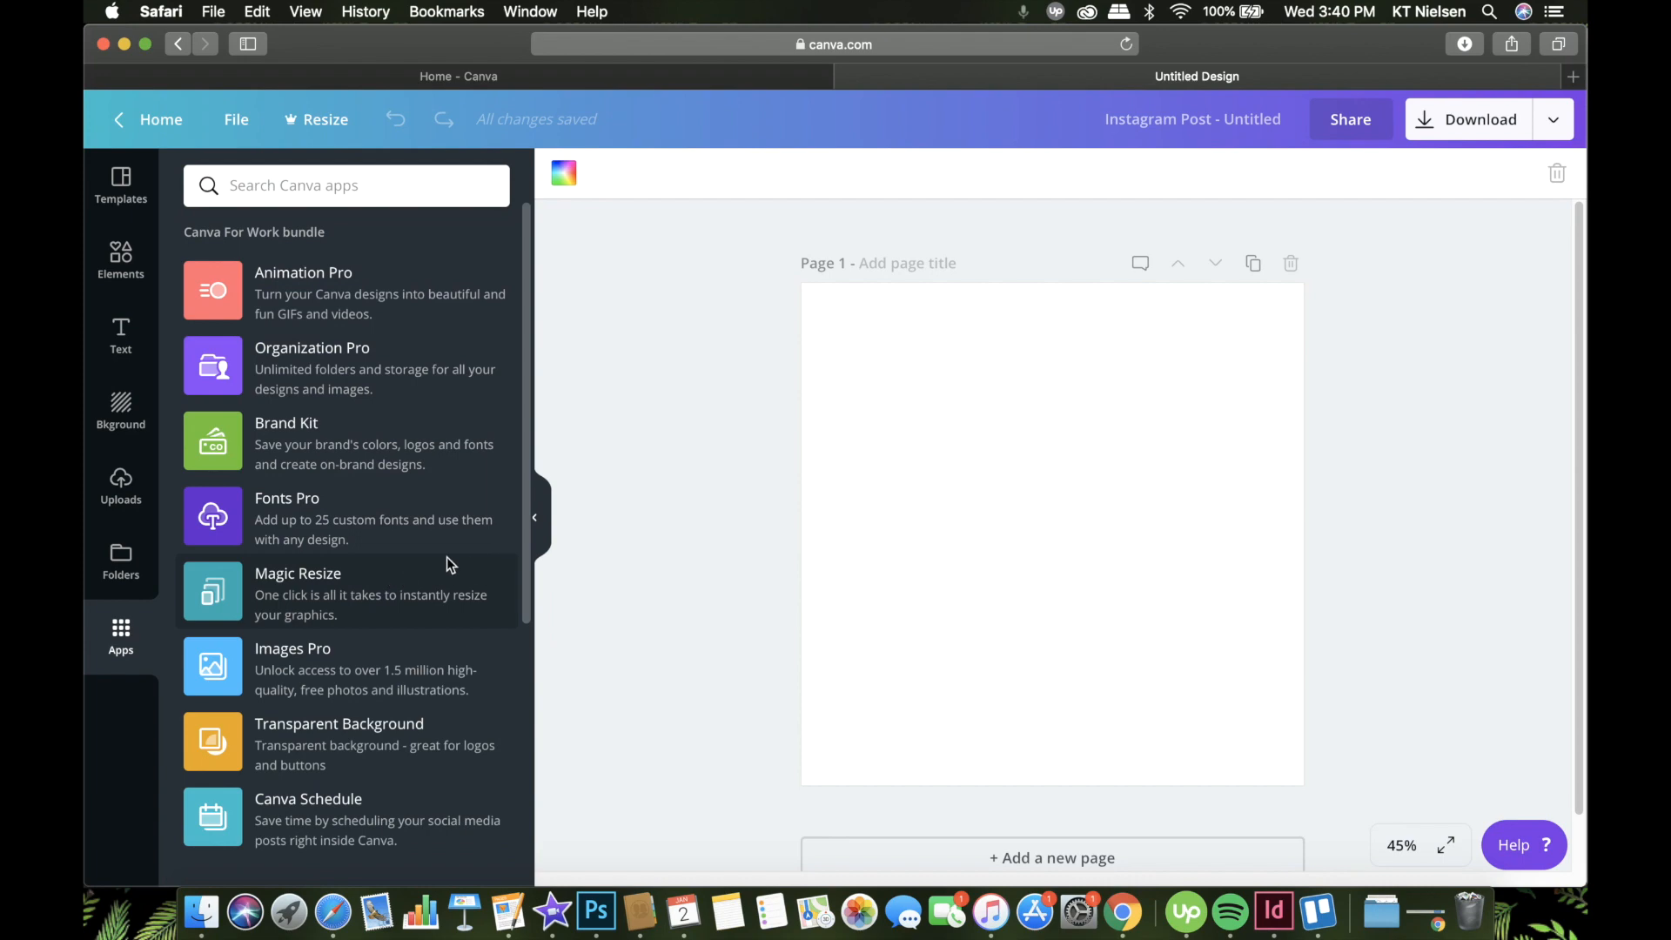
{"action": "scroll", "coordinate": [447, 559], "scroll_direction": "down", "scroll_amount": 5}
{"action": "scroll", "coordinate": [444, 564], "scroll_direction": "up", "scroll_amount": 5}
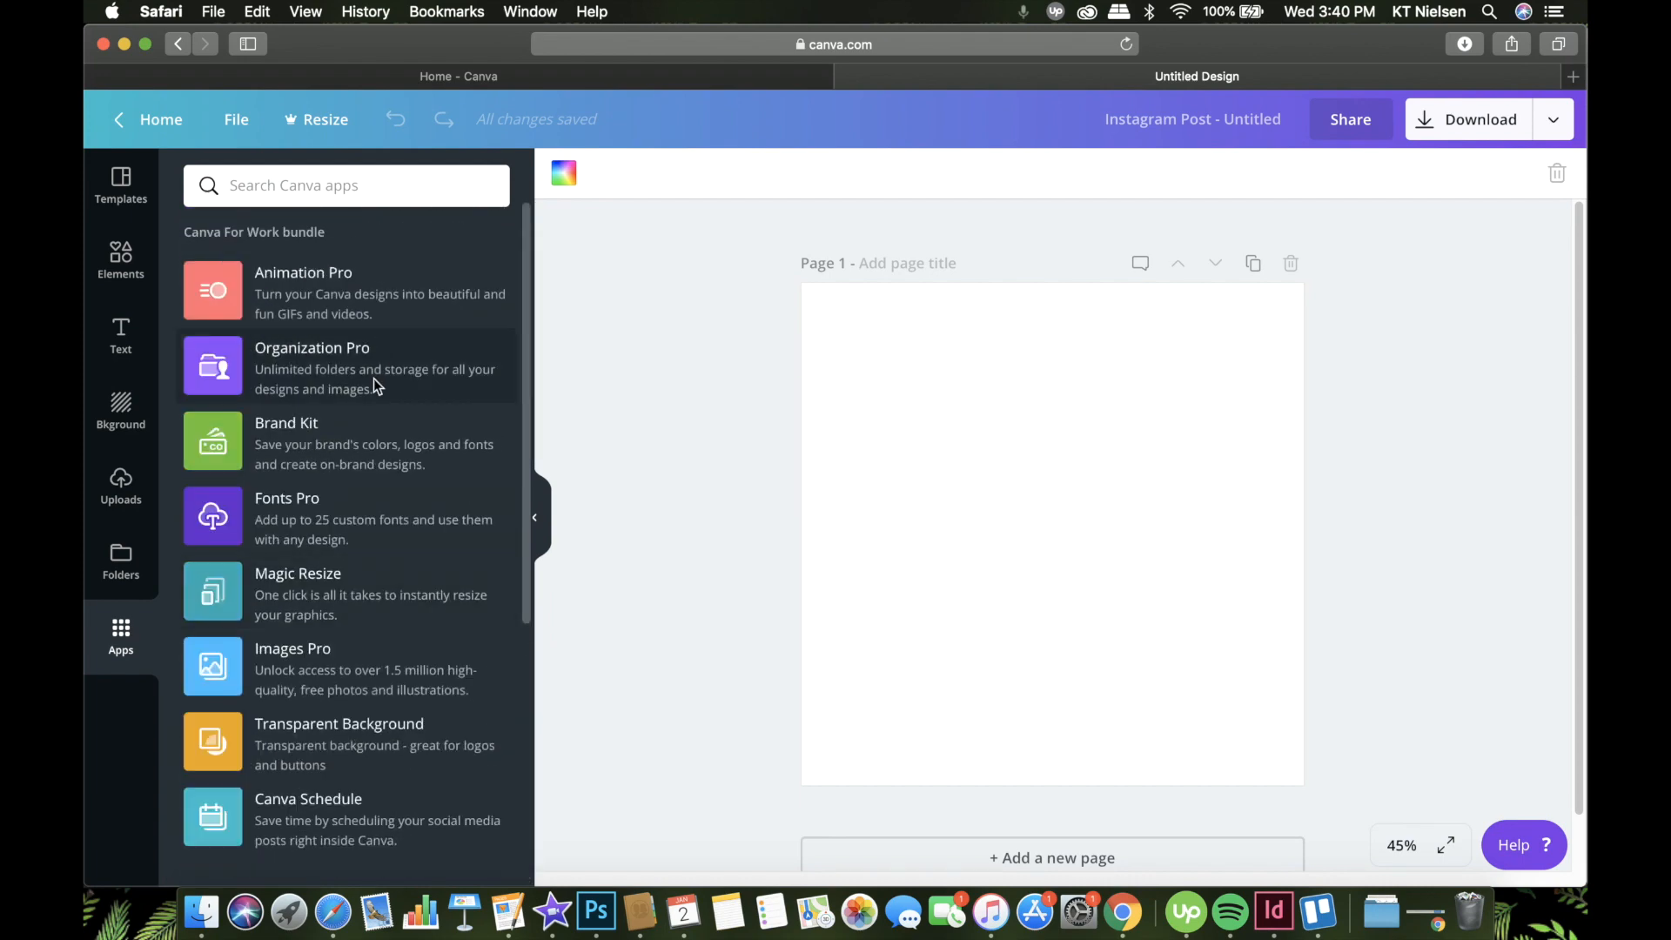
{"action": "left_click", "coordinate": [121, 200]}
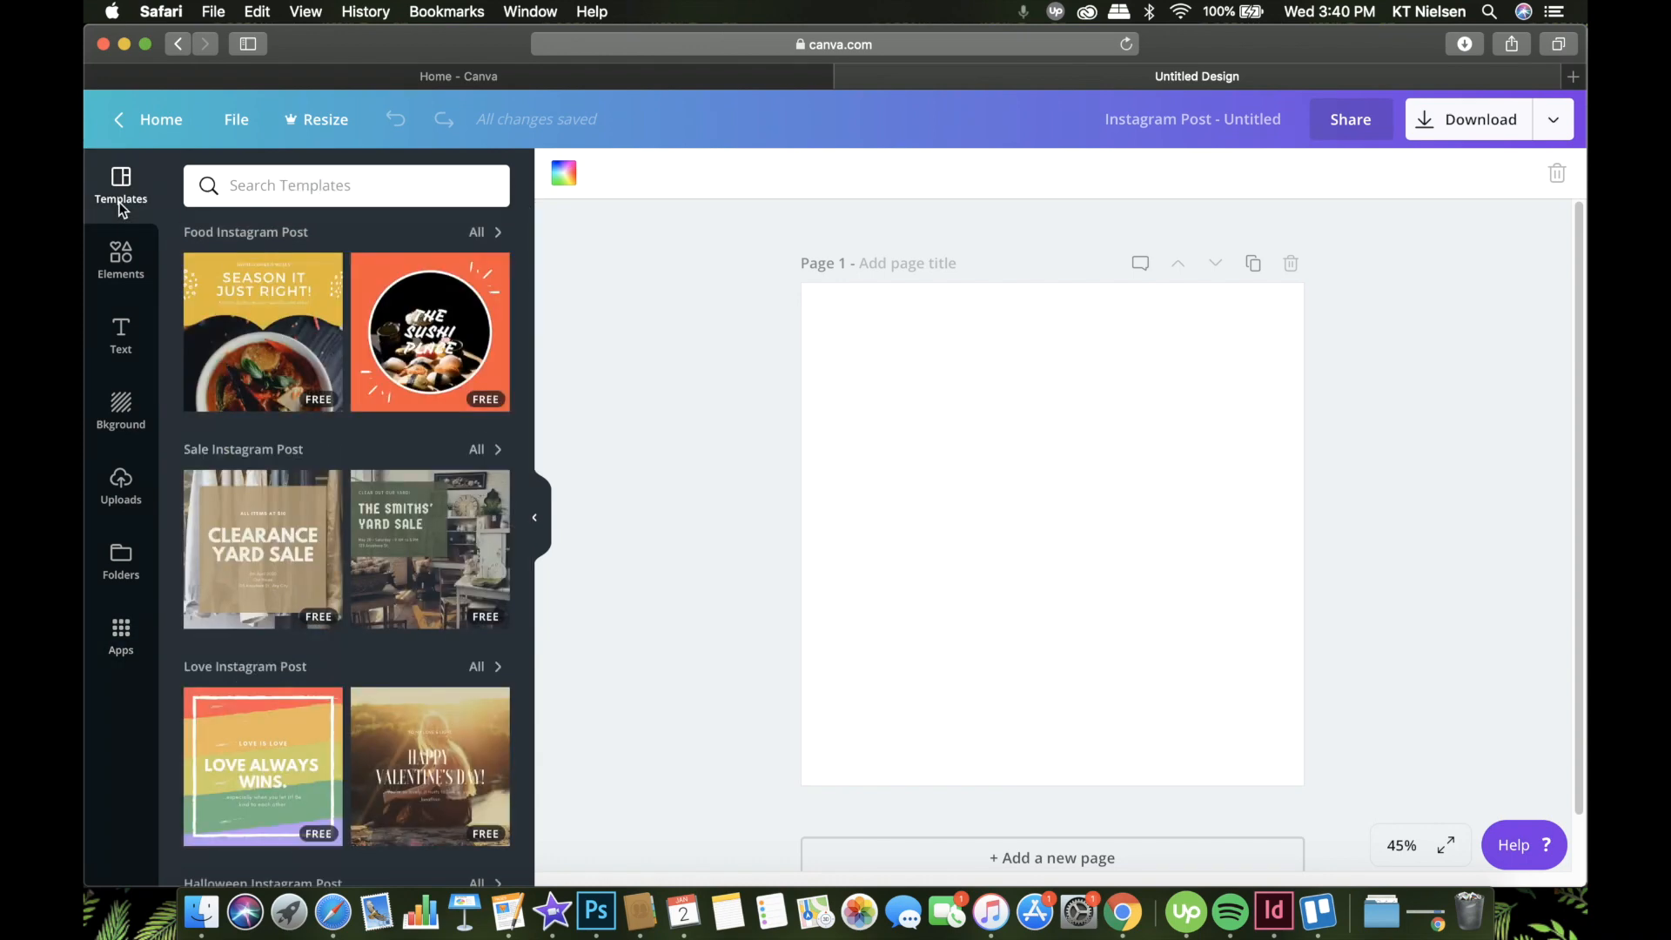
{"action": "scroll", "coordinate": [389, 411], "scroll_direction": "down", "scroll_amount": 5}
{"action": "scroll", "coordinate": [388, 411], "scroll_direction": "up", "scroll_amount": 5}
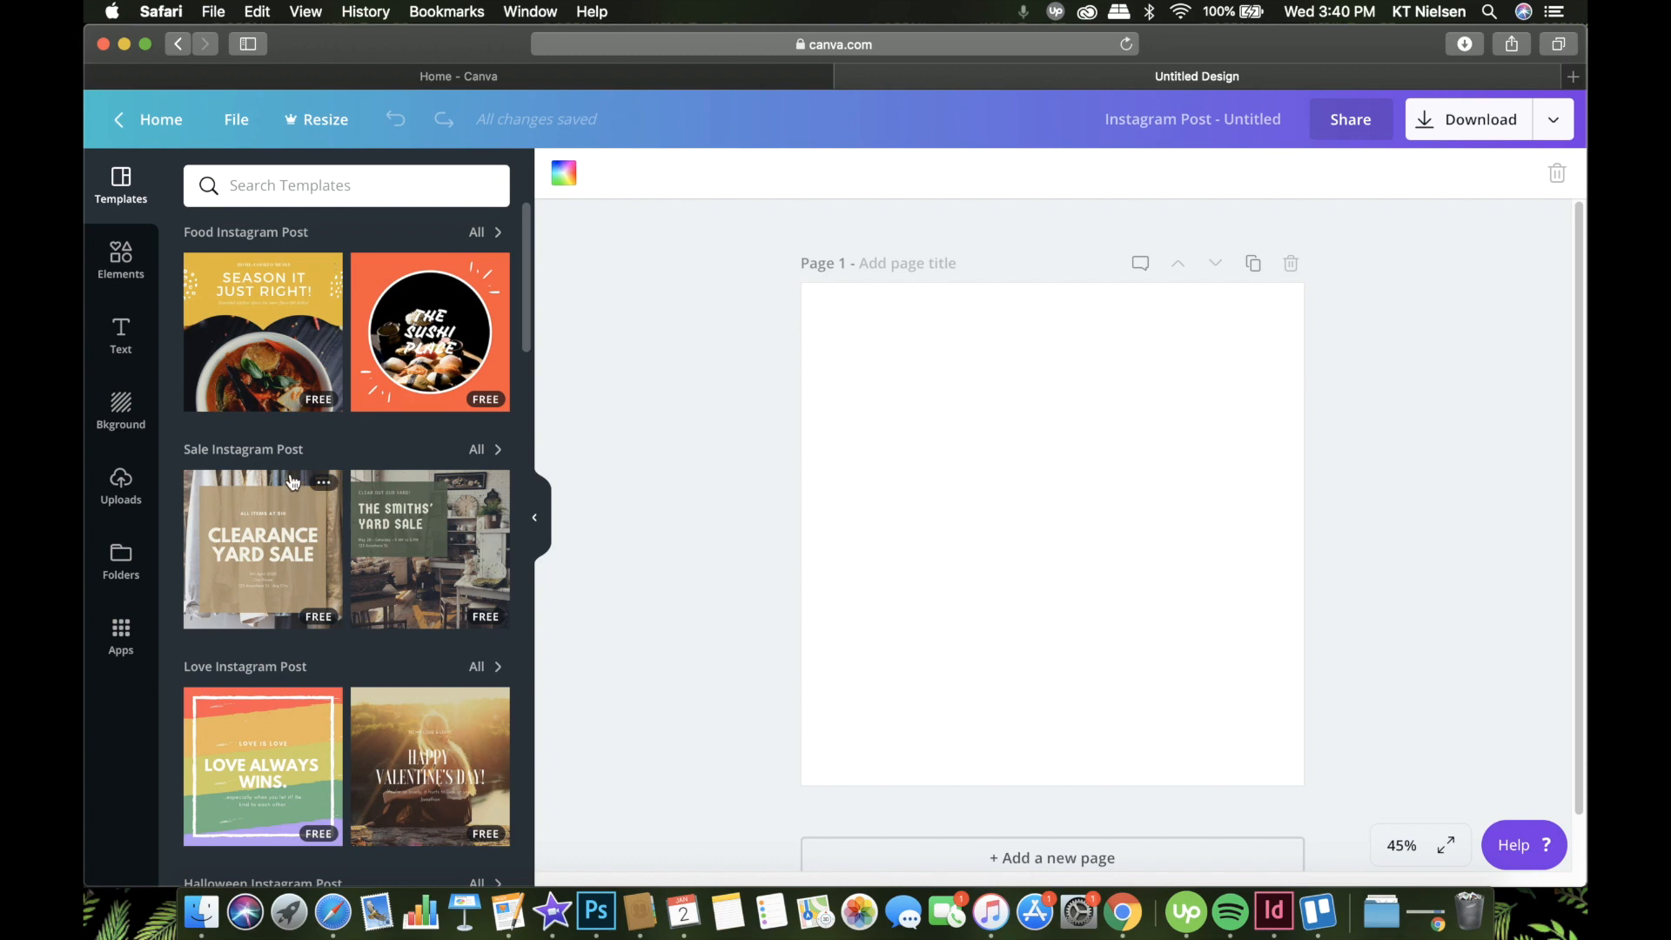
{"action": "scroll", "coordinate": [292, 488], "scroll_direction": "down", "scroll_amount": 2}
{"action": "scroll", "coordinate": [312, 378], "scroll_direction": "up", "scroll_amount": 2}
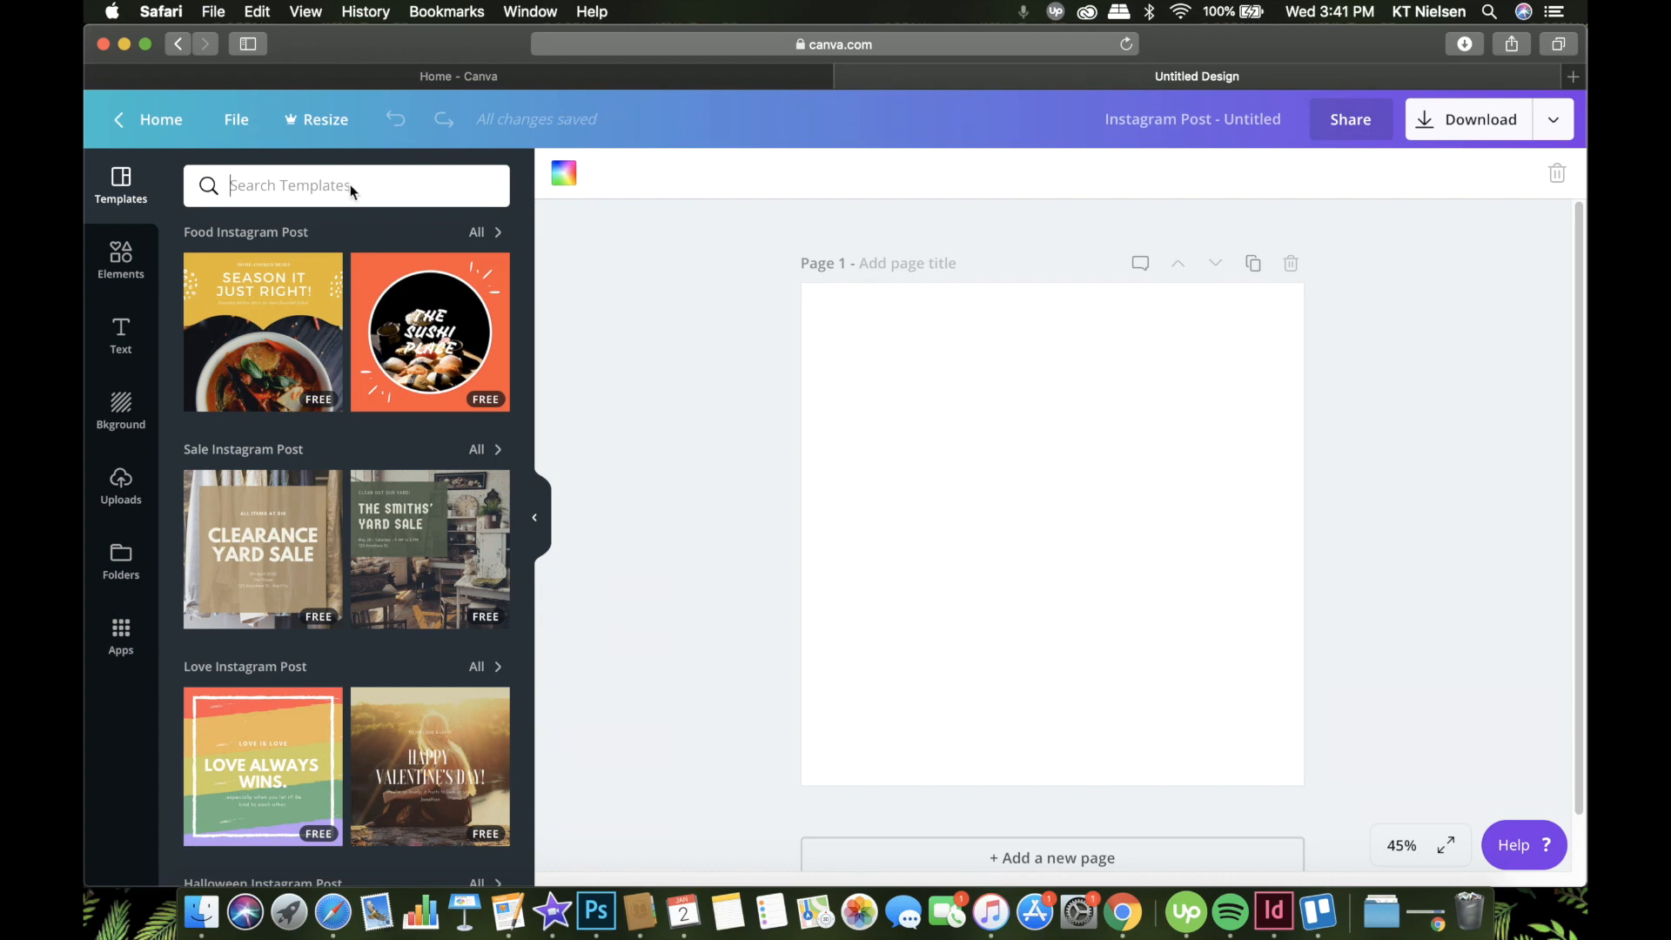
Step: Search the templates for "baby" and apply the hot-air balloon baby shower template to the page
{"action": "type", "text": "baby"}
{"action": "key", "text": "Return"}
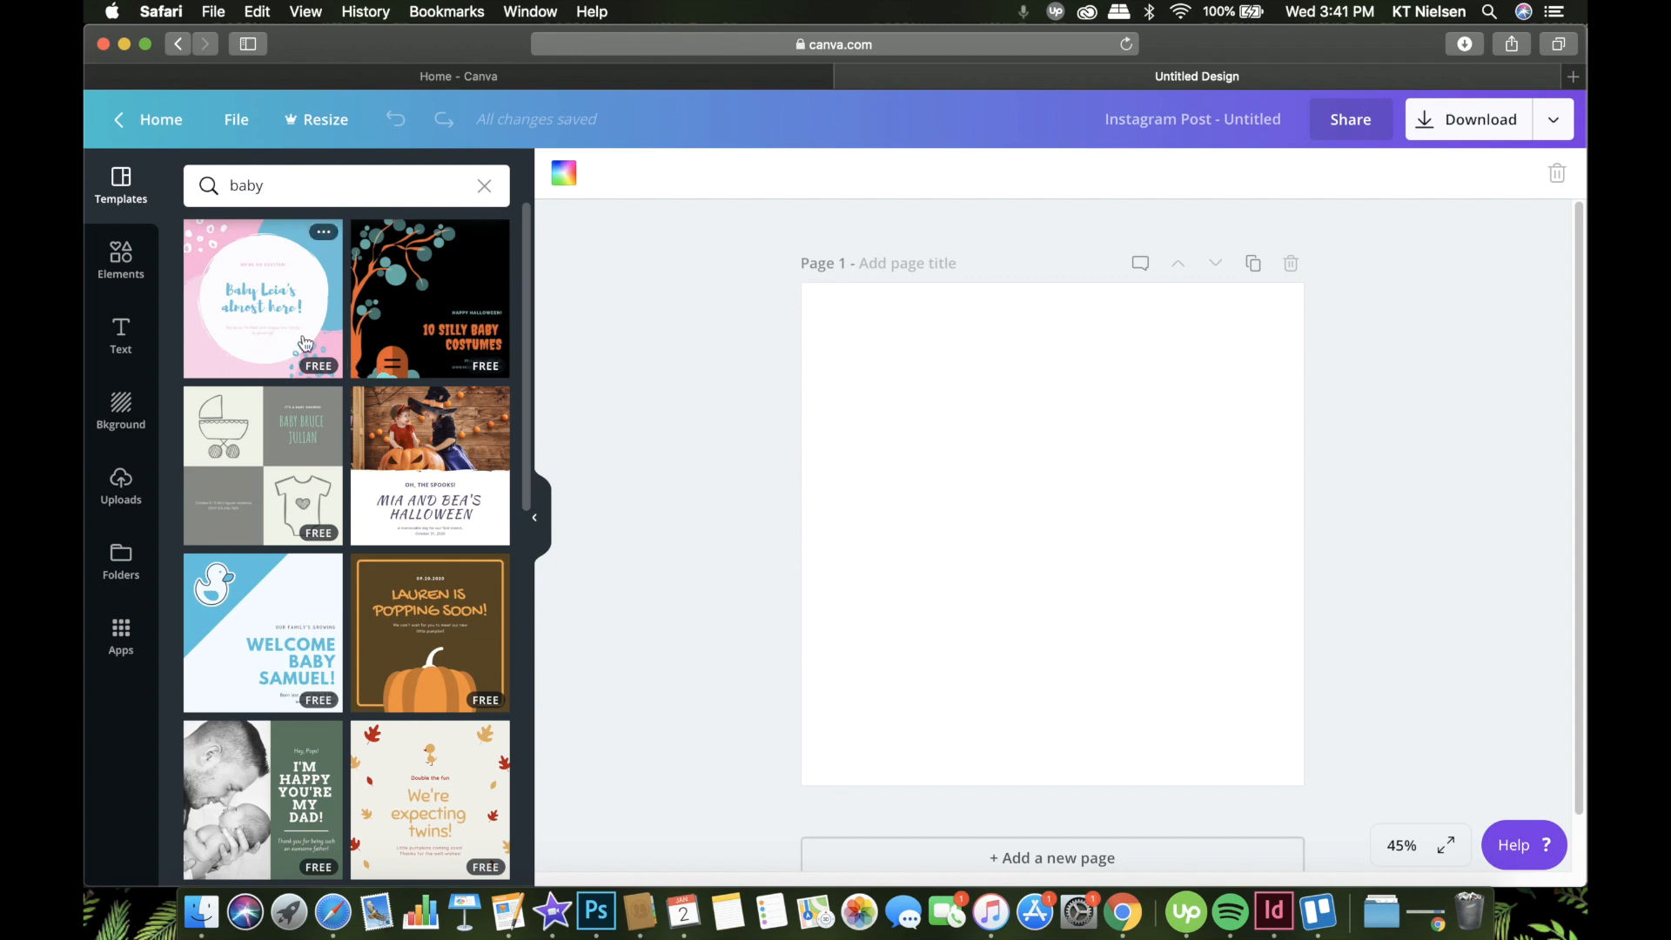
{"action": "scroll", "coordinate": [418, 348], "scroll_direction": "down", "scroll_amount": 1}
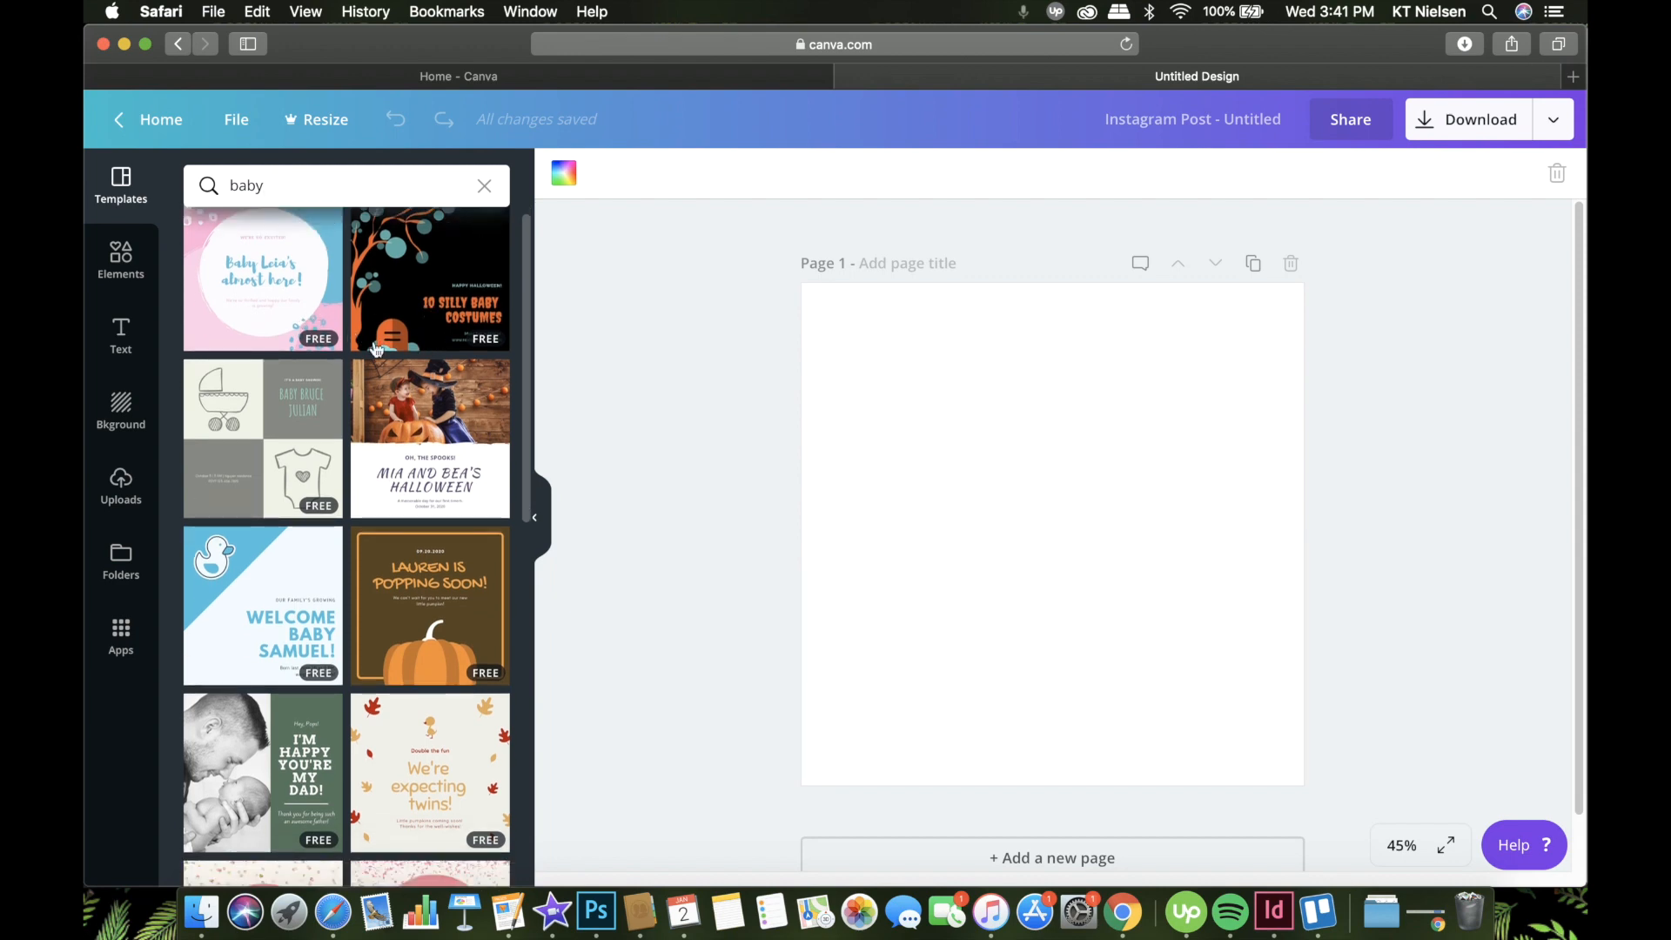
{"action": "scroll", "coordinate": [261, 357], "scroll_direction": "down", "scroll_amount": 15}
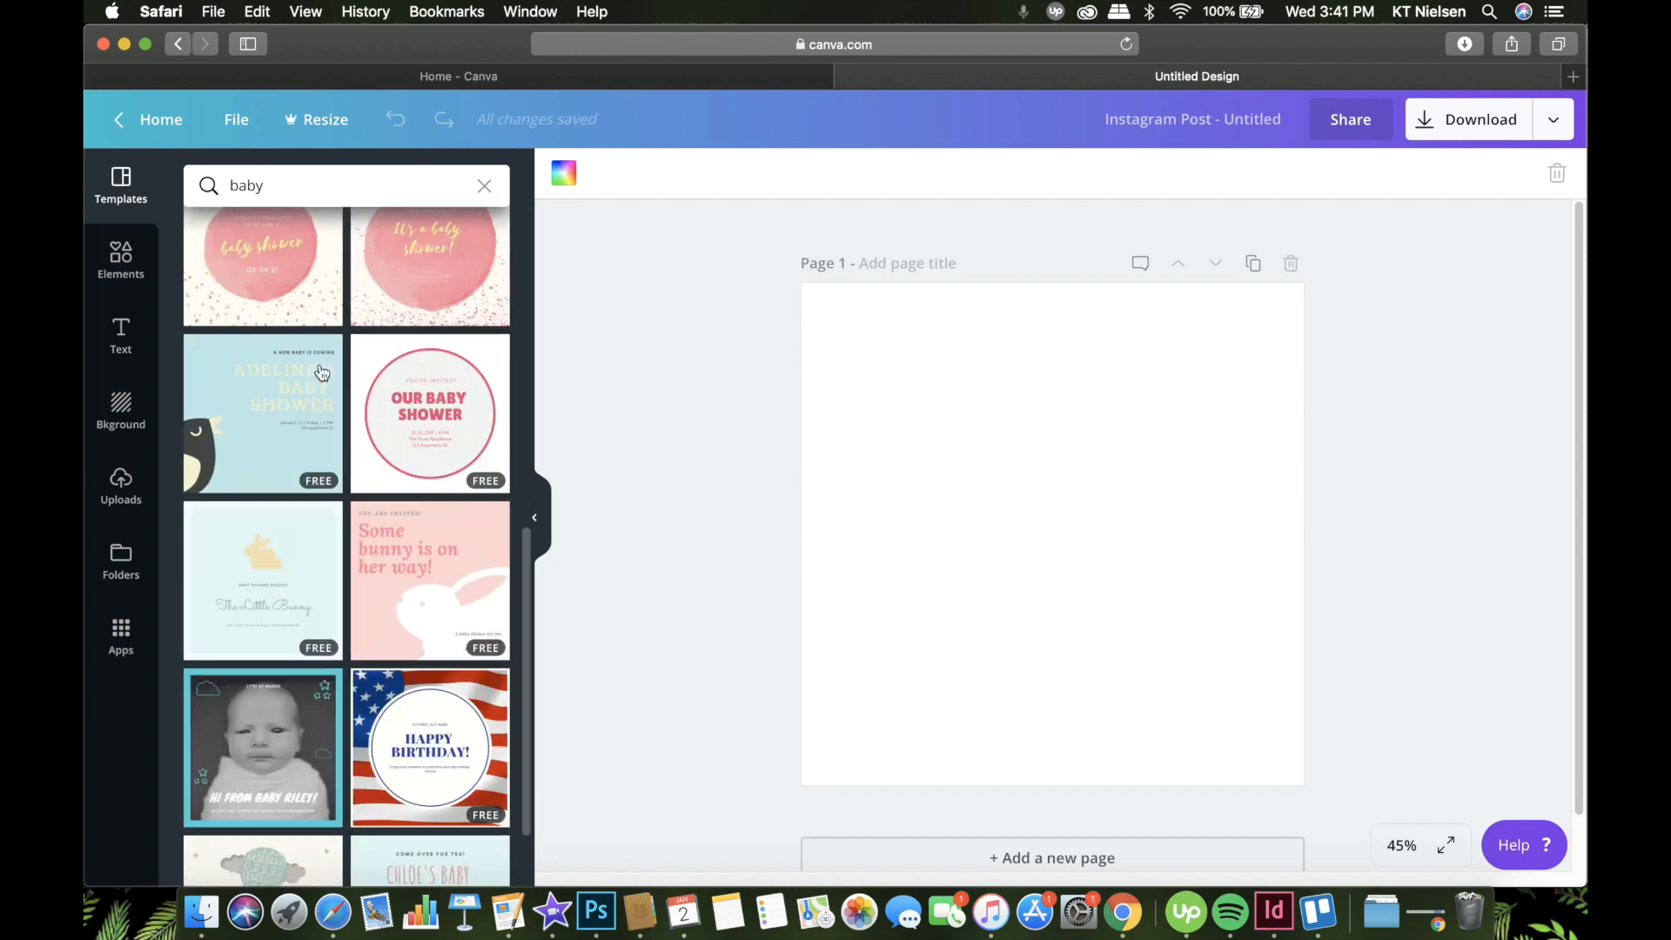
{"action": "scroll", "coordinate": [318, 372], "scroll_direction": "down", "scroll_amount": 3}
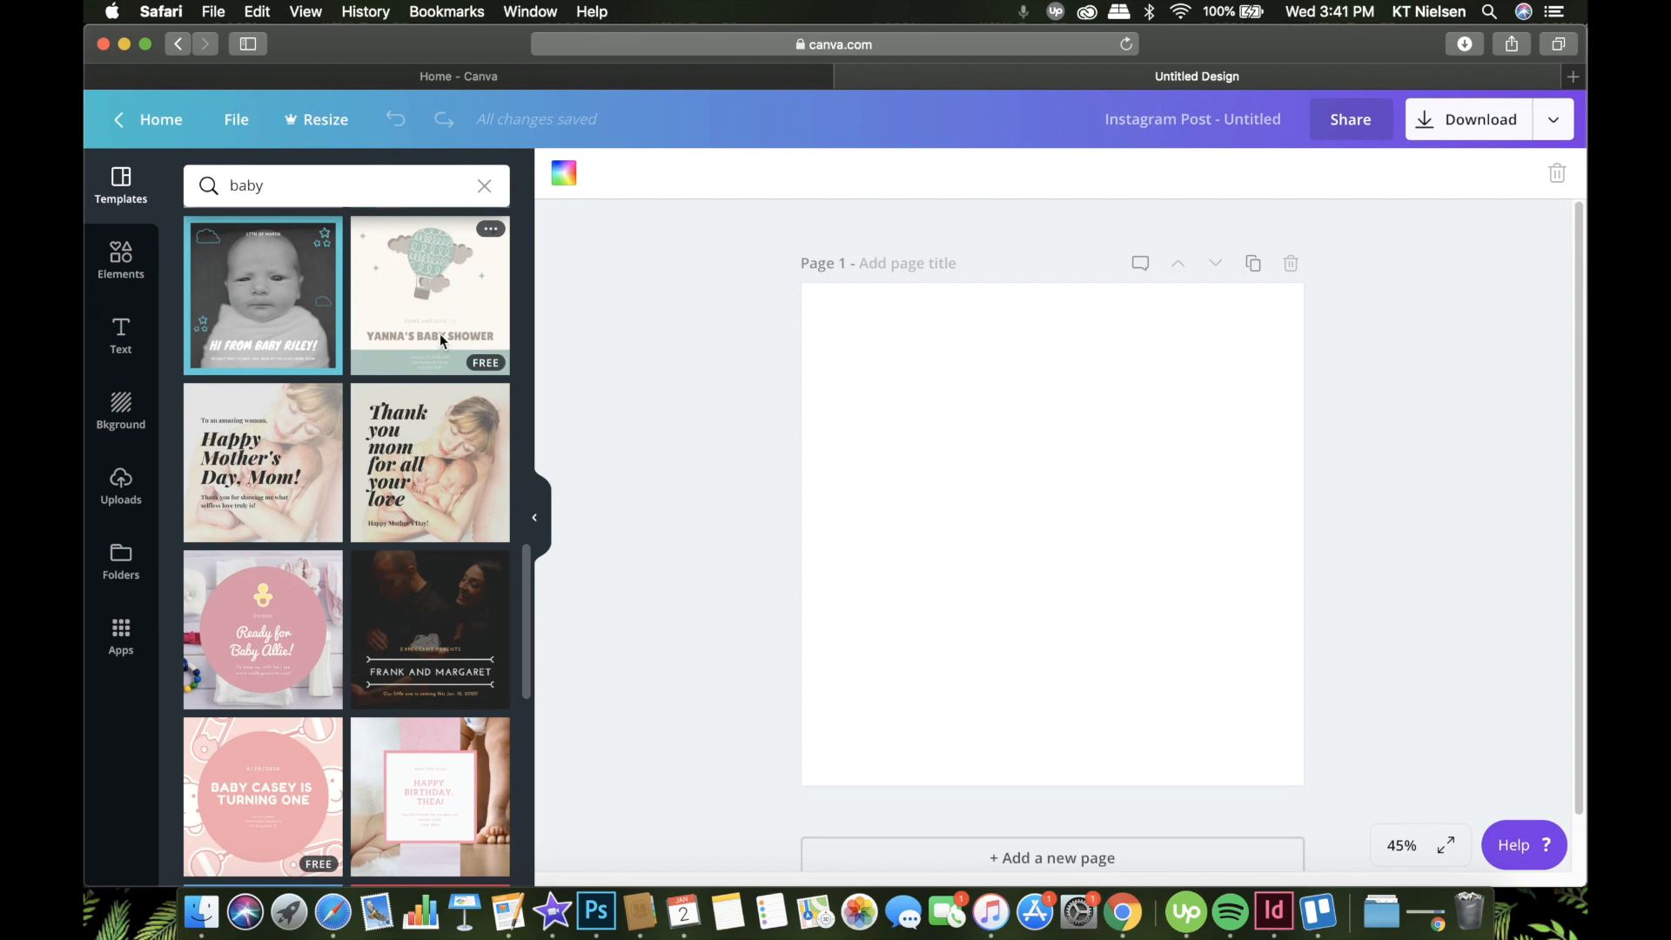
{"action": "left_click", "coordinate": [409, 339]}
Step: Set the baby shower design's background to the default pink and its large title text to cream
{"action": "left_click", "coordinate": [1221, 511]}
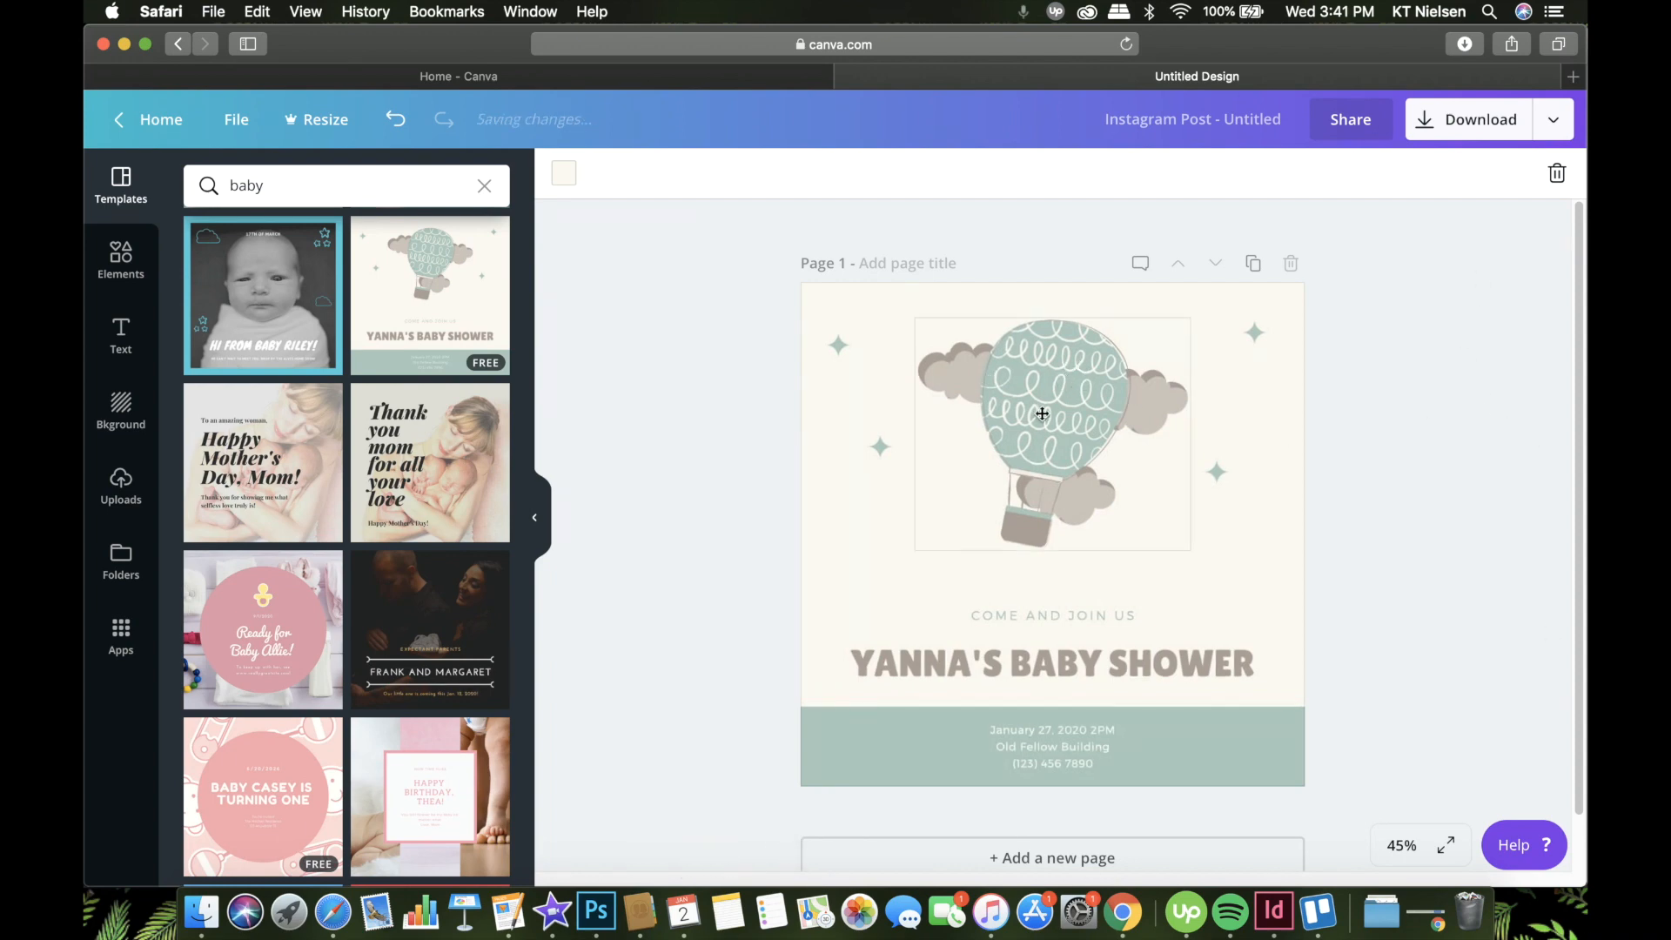
{"action": "left_click", "coordinate": [564, 175]}
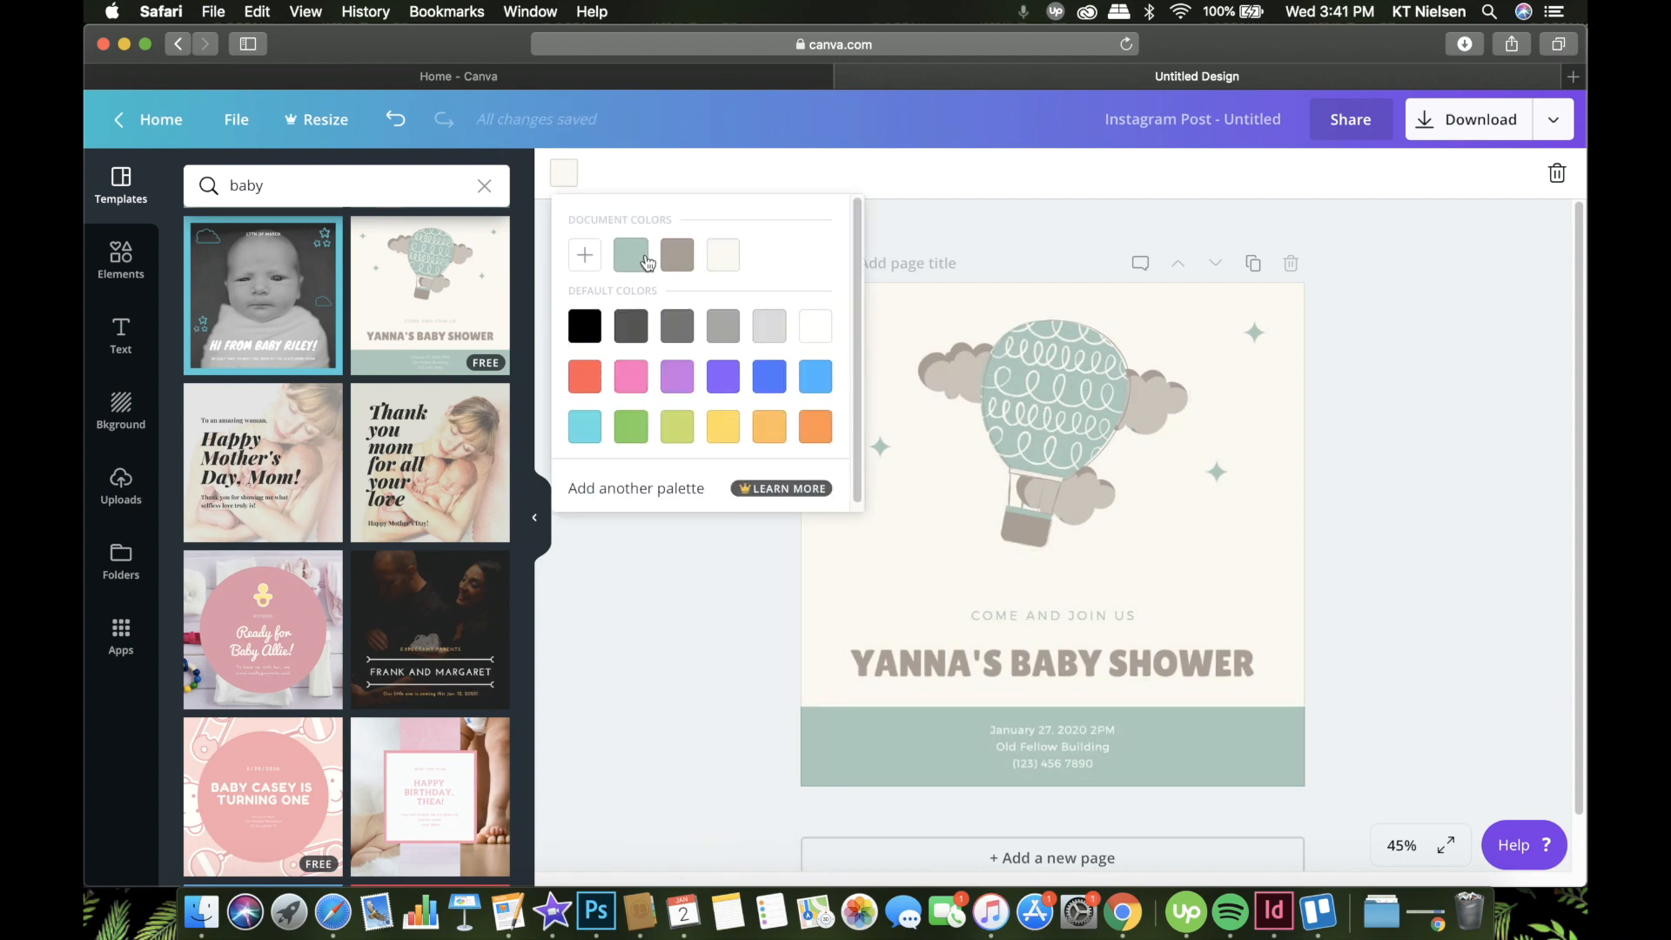
{"action": "left_click", "coordinate": [632, 376]}
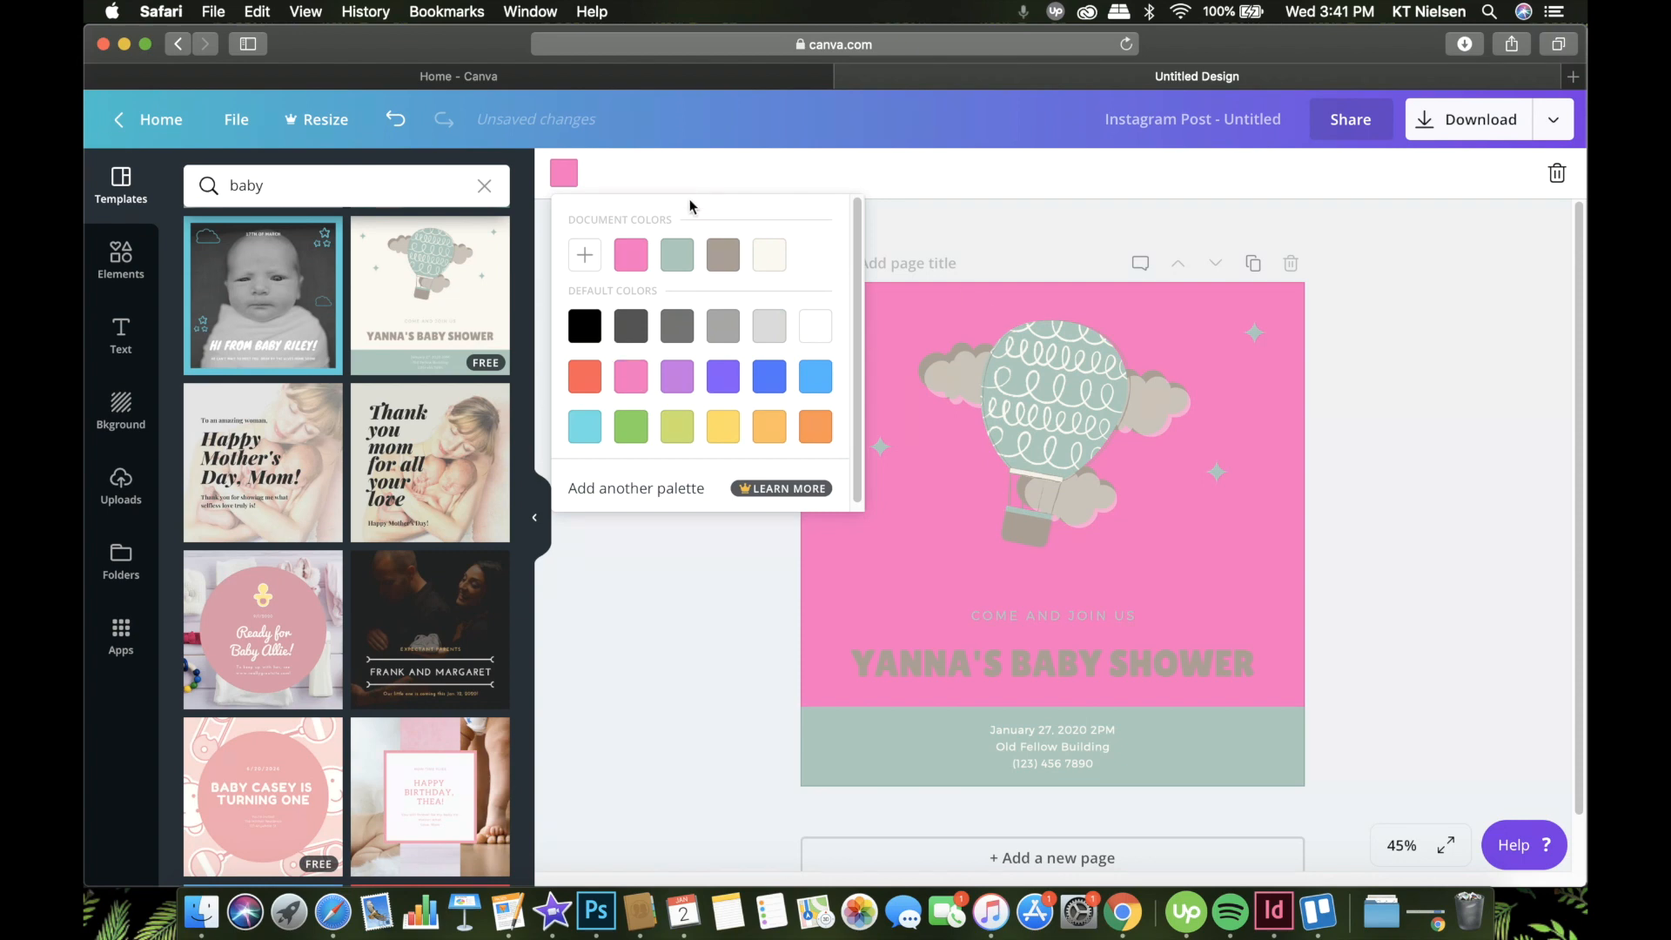
{"action": "left_click", "coordinate": [1184, 672]}
{"action": "left_click", "coordinate": [830, 176]}
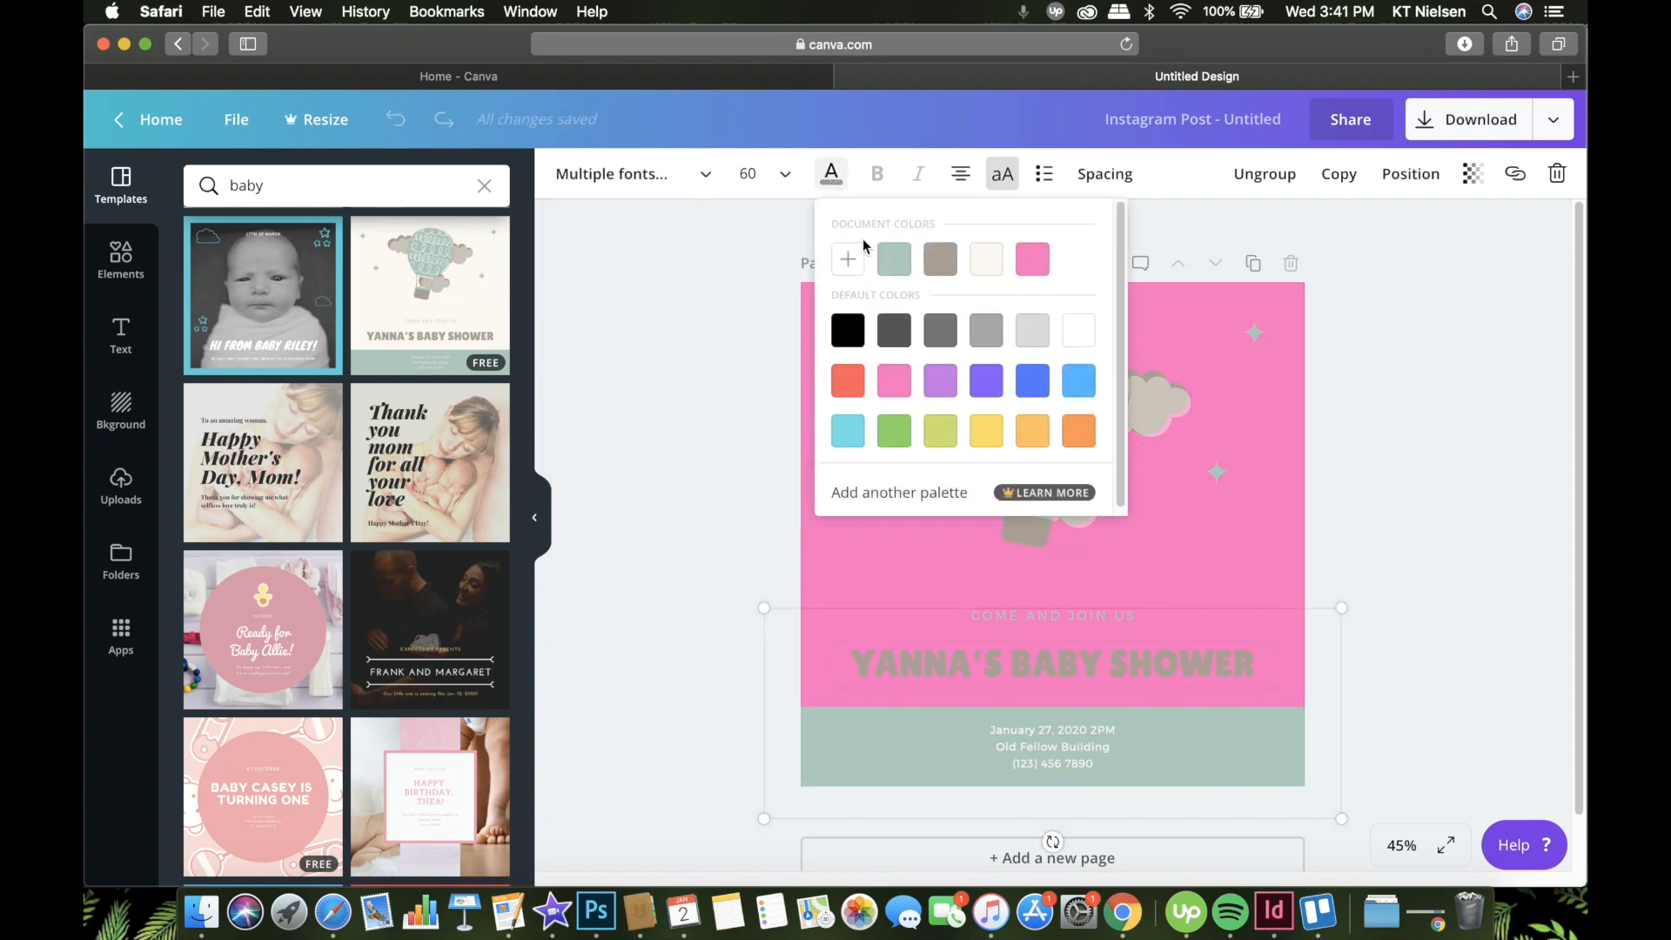
{"action": "left_click", "coordinate": [986, 260]}
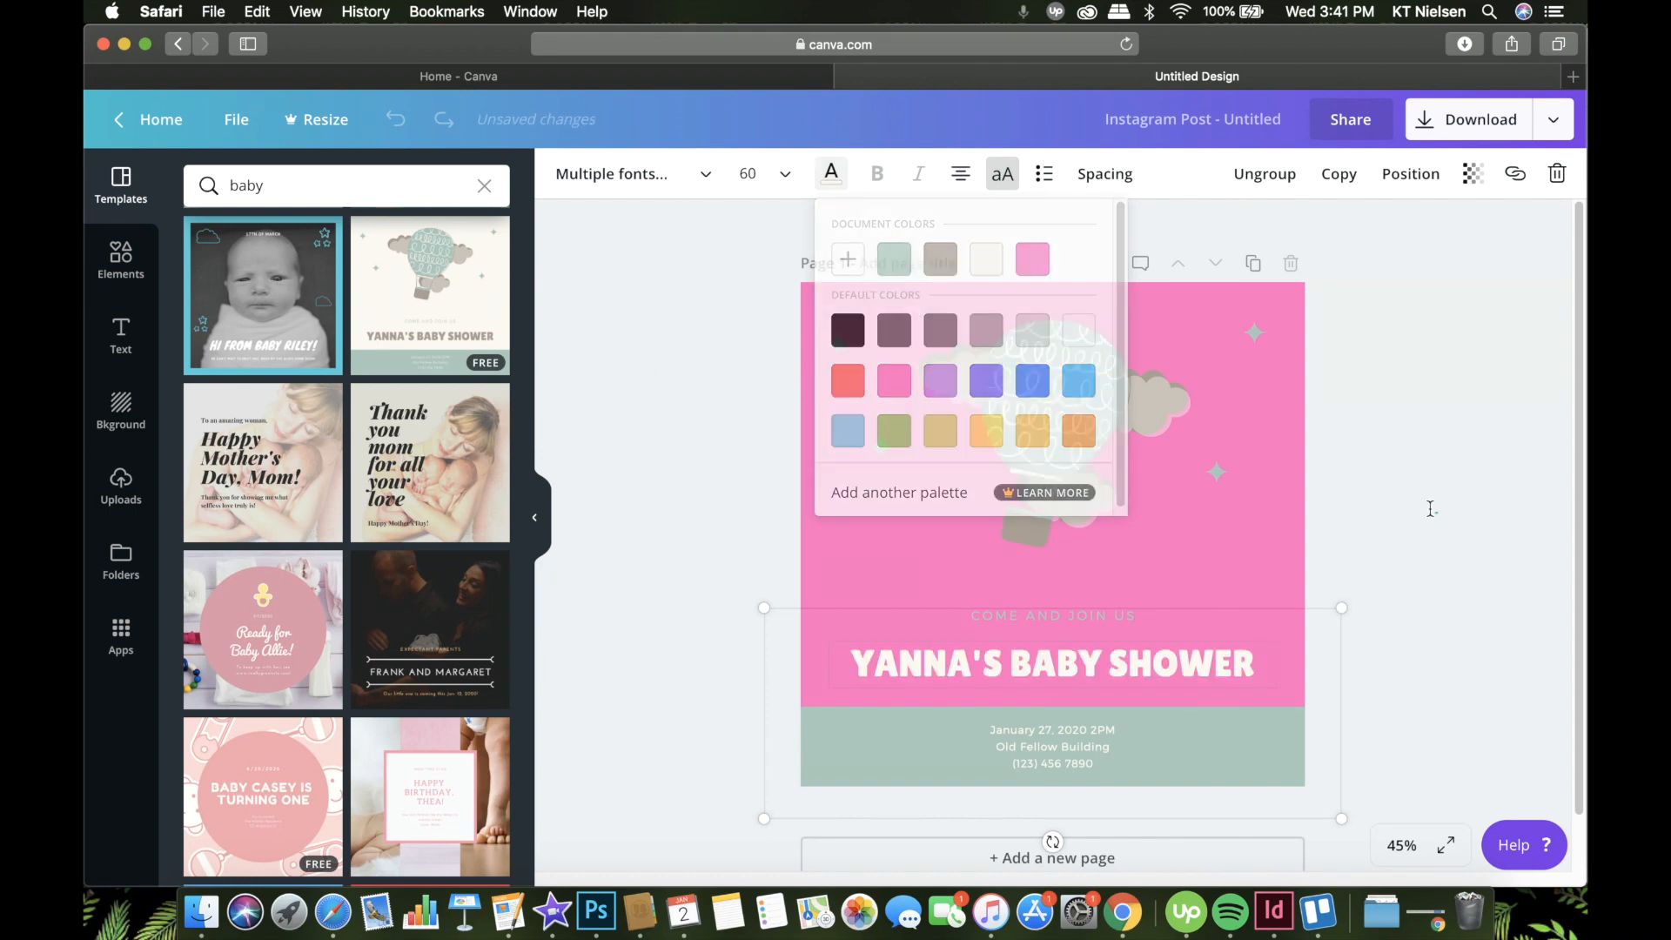
{"action": "left_click", "coordinate": [1160, 399]}
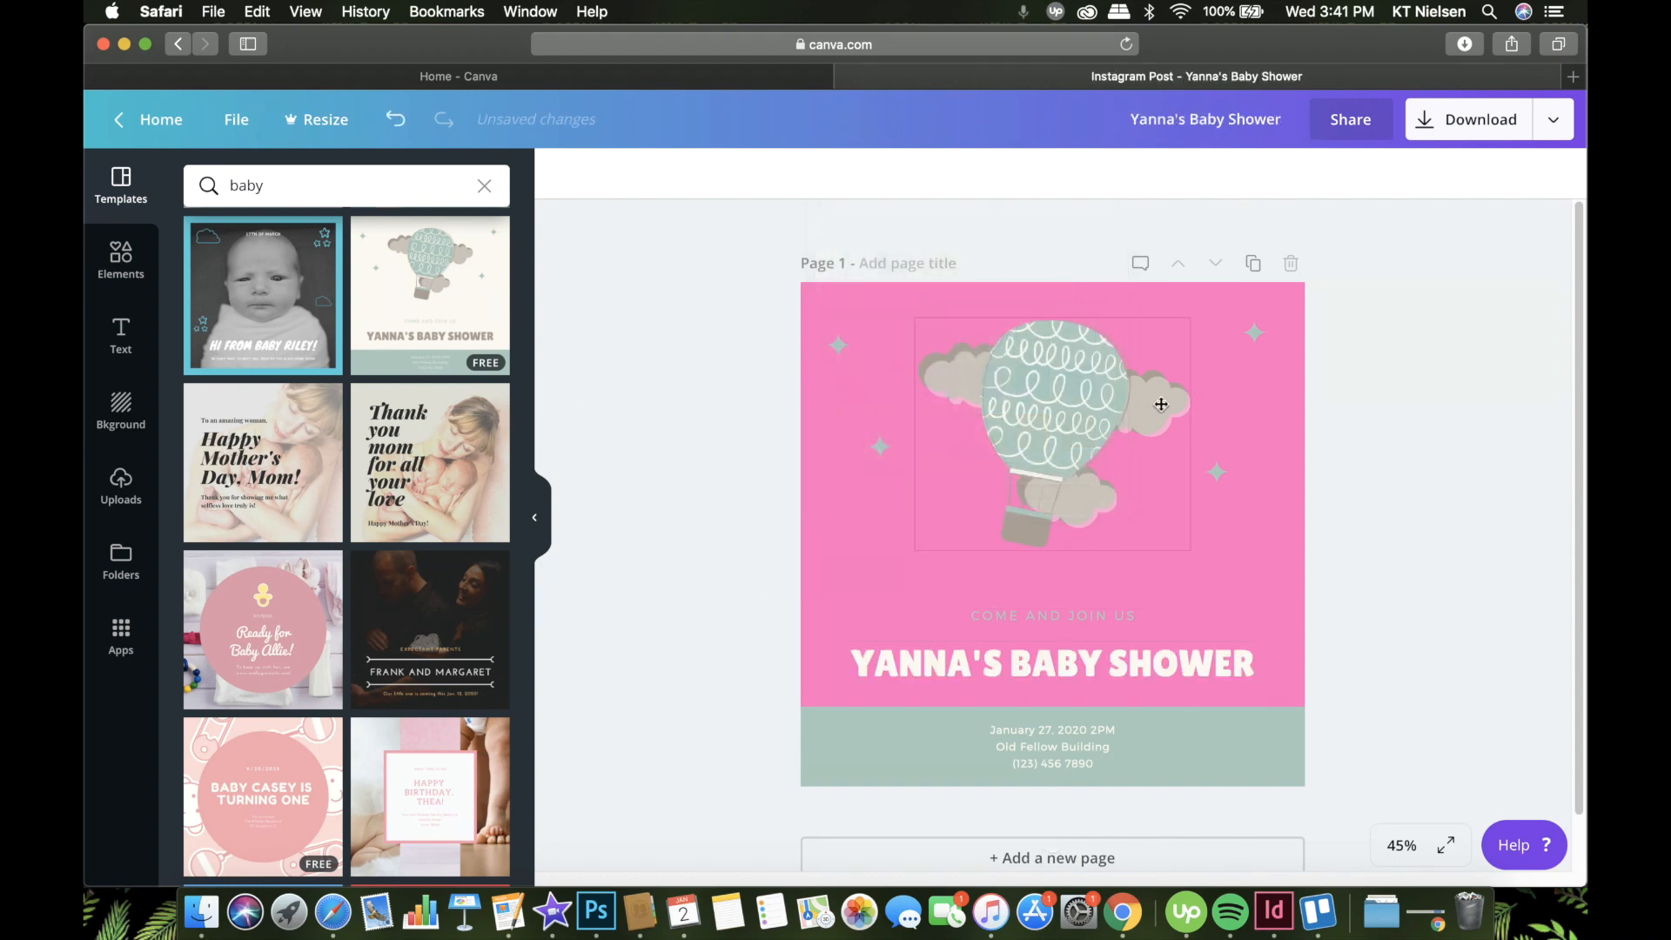
Step: Recolour all four small stars around the balloon yellow and check whether the balloon graphic has colour options
{"action": "left_click", "coordinate": [1254, 332]}
{"action": "left_click", "coordinate": [564, 173]}
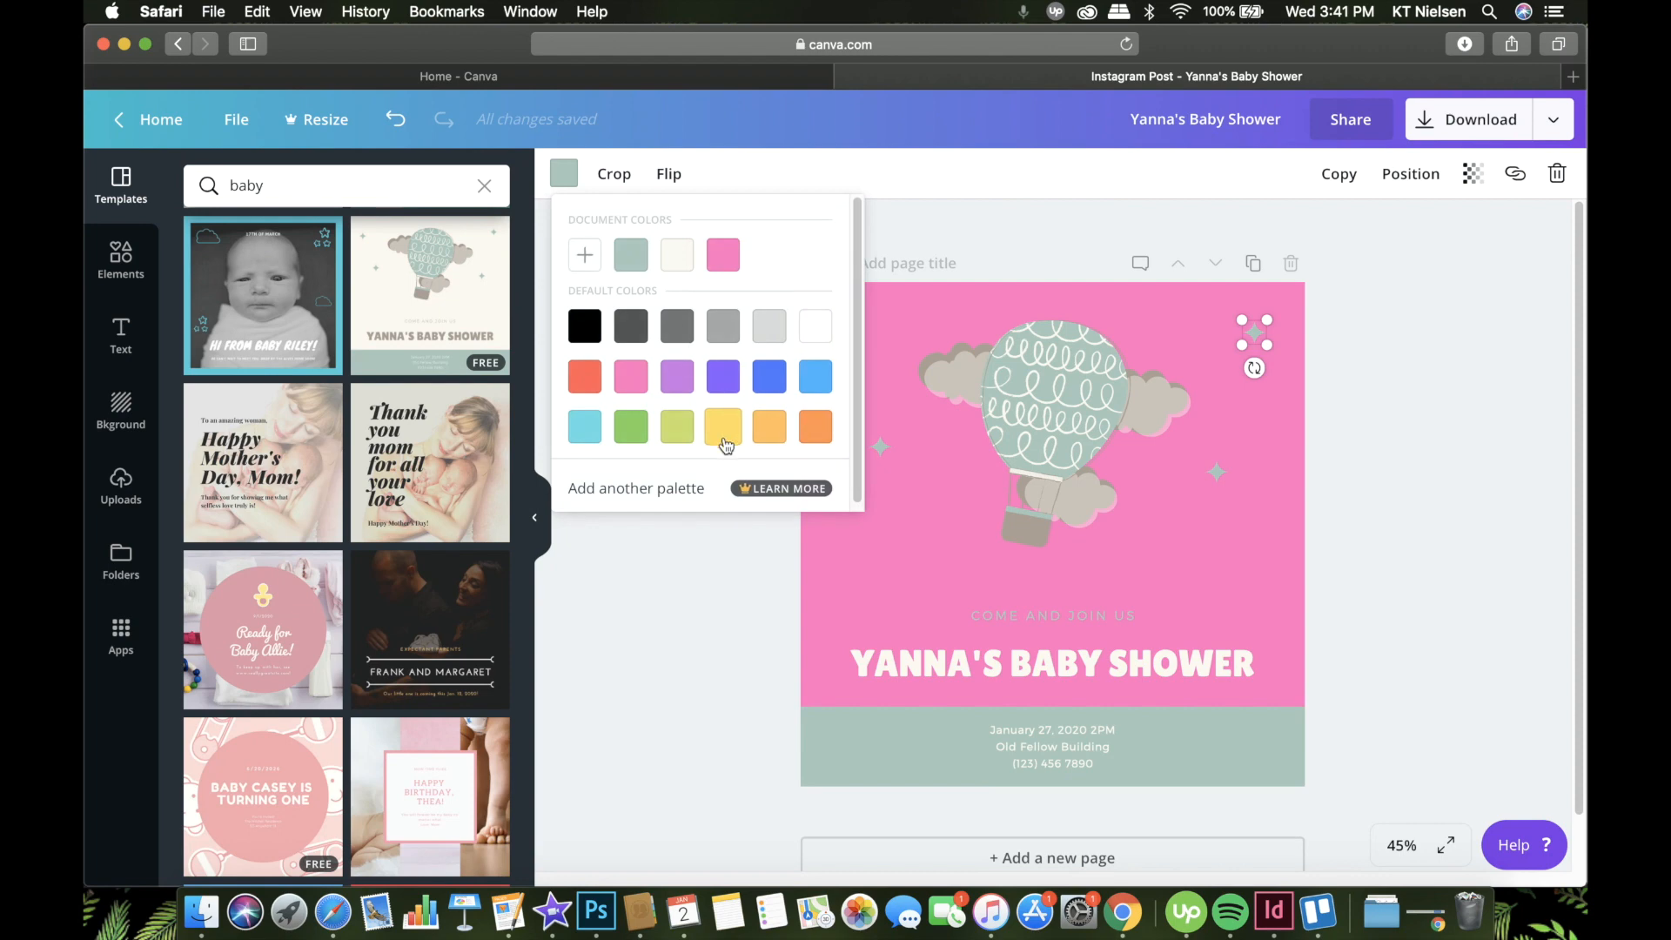
{"action": "left_click", "coordinate": [724, 426]}
{"action": "left_click", "coordinate": [878, 450]}
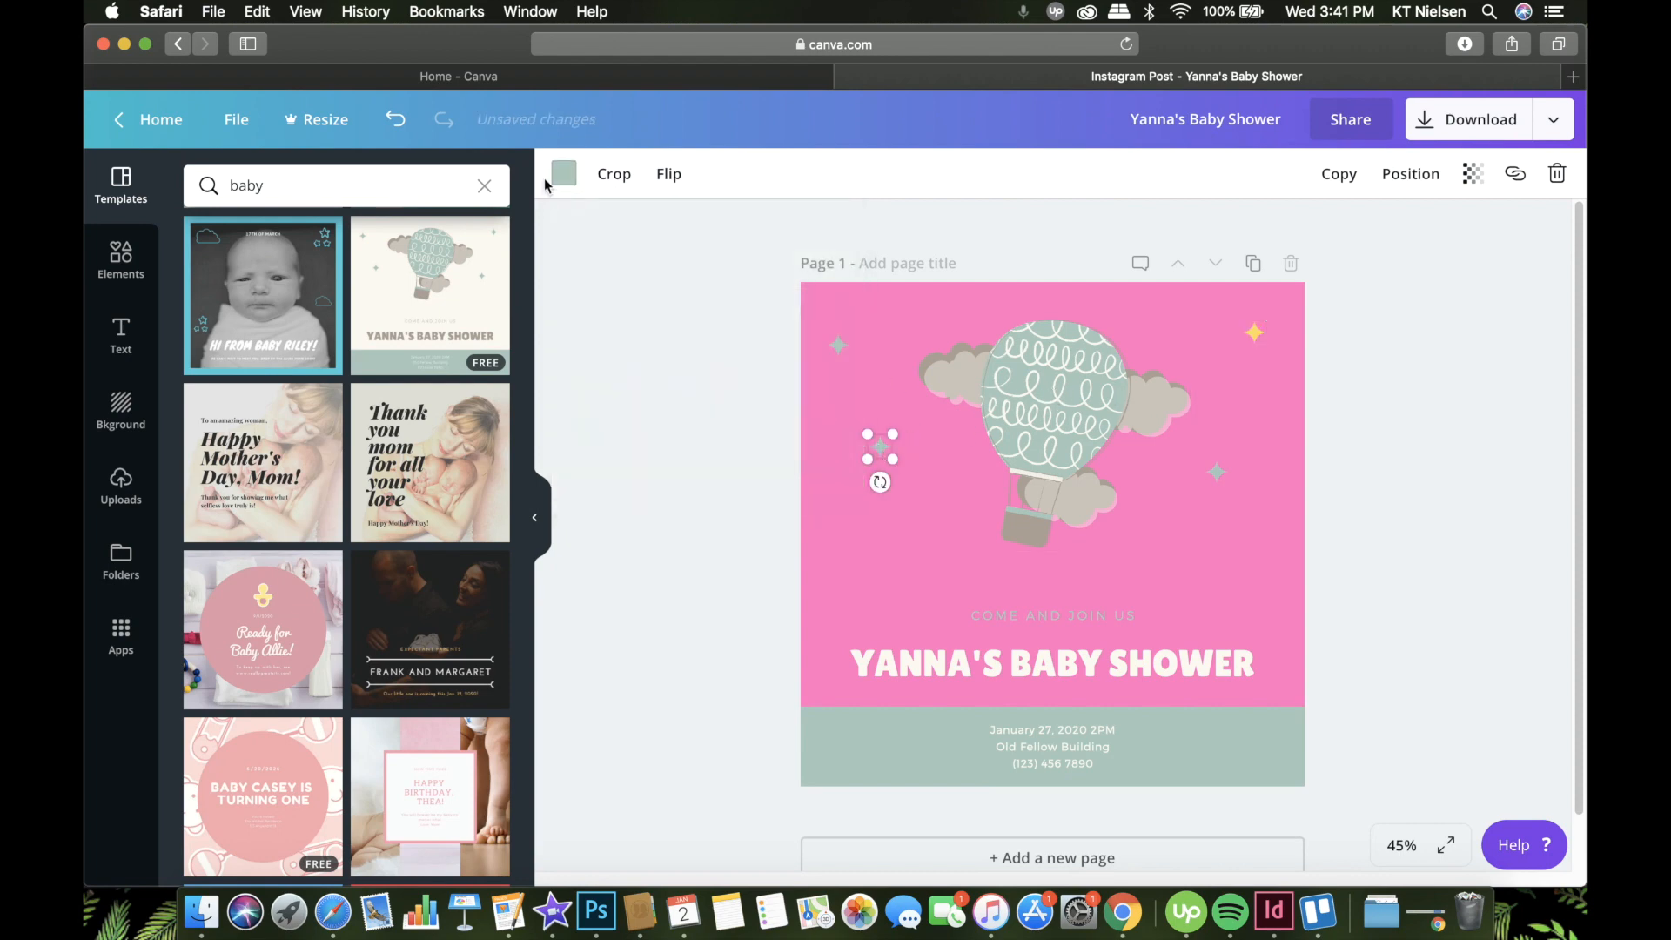
{"action": "left_click", "coordinate": [564, 173]}
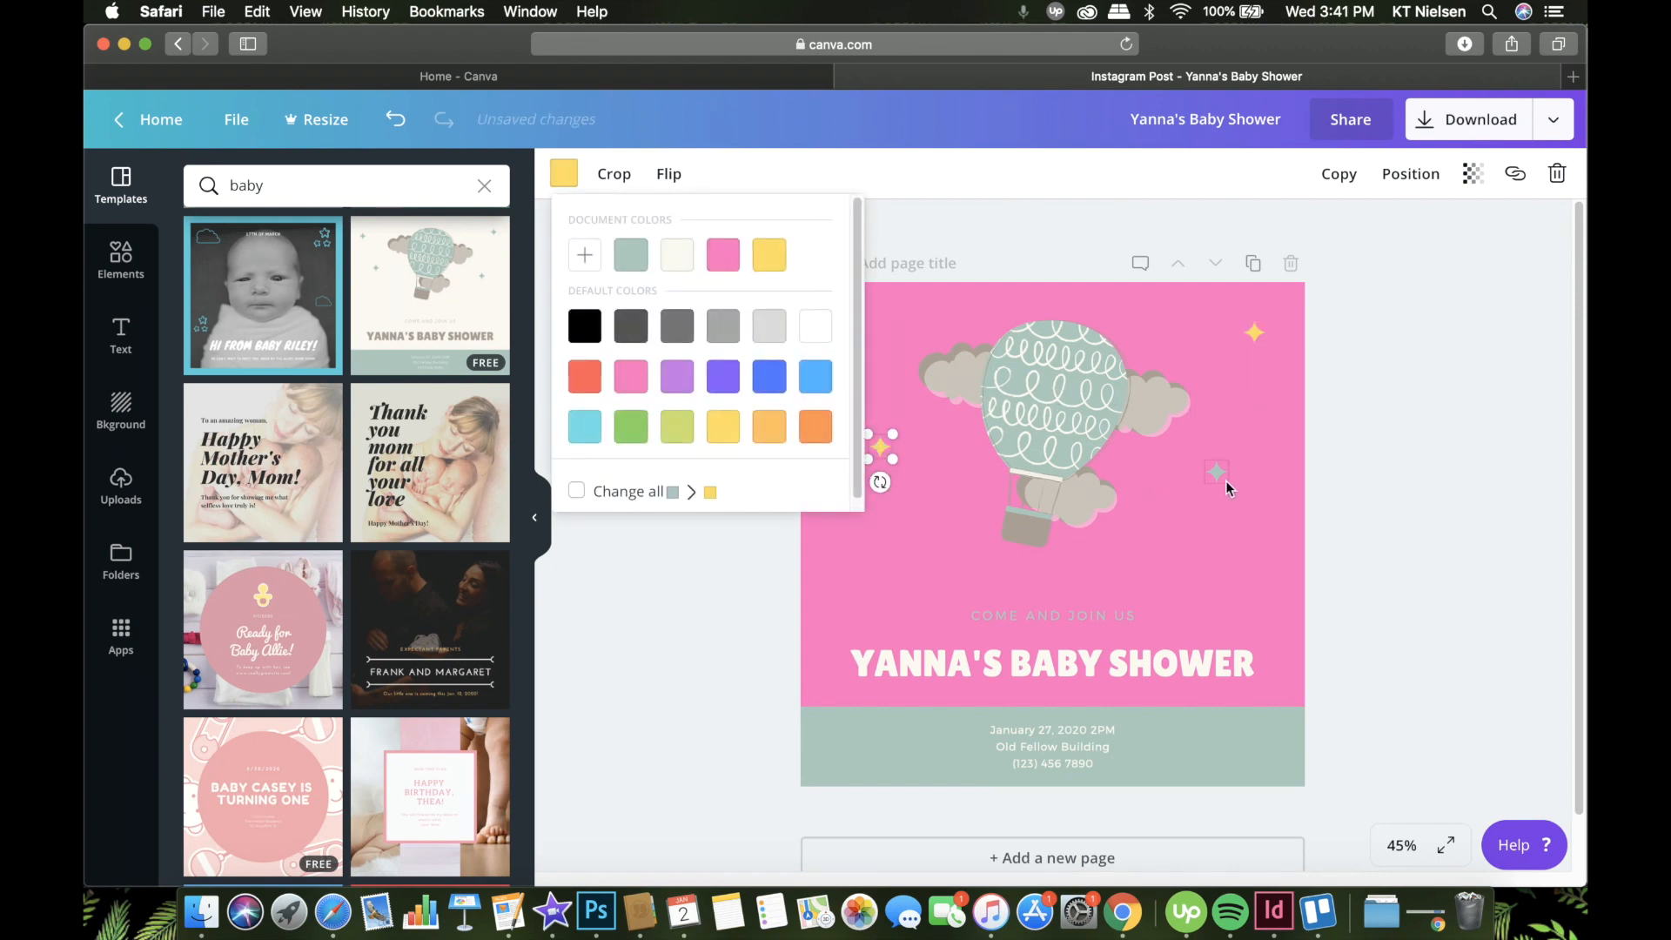
{"action": "left_click", "coordinate": [1217, 471]}
{"action": "left_click", "coordinate": [565, 173]}
{"action": "left_click", "coordinate": [769, 255]}
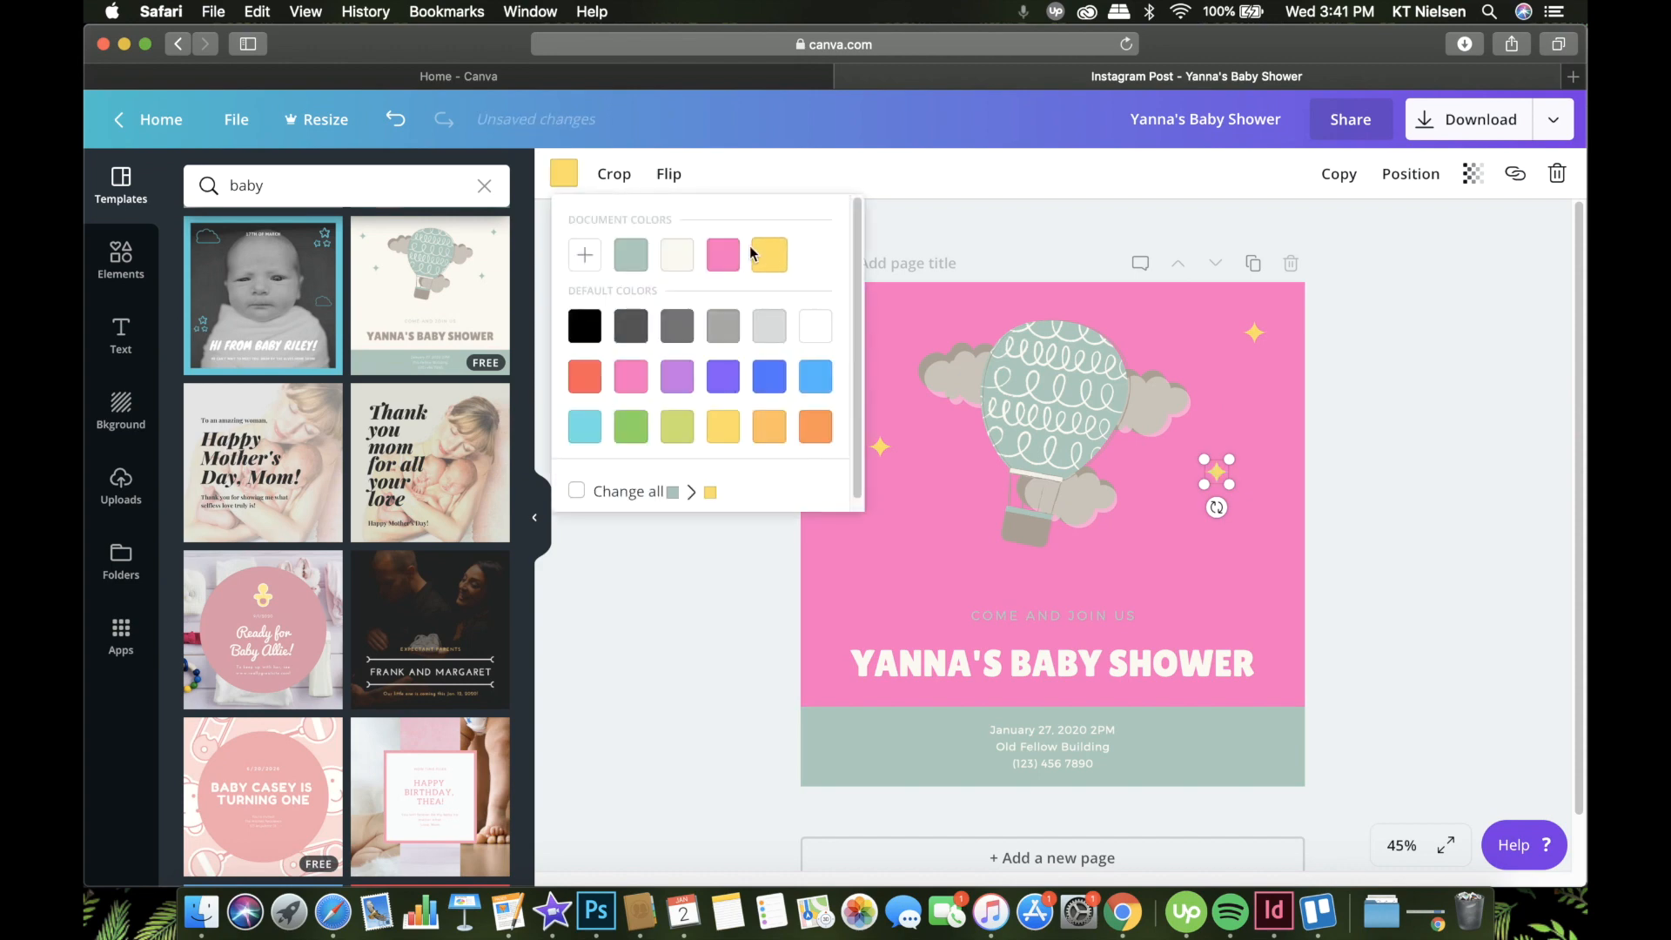
{"action": "left_click", "coordinate": [1421, 478]}
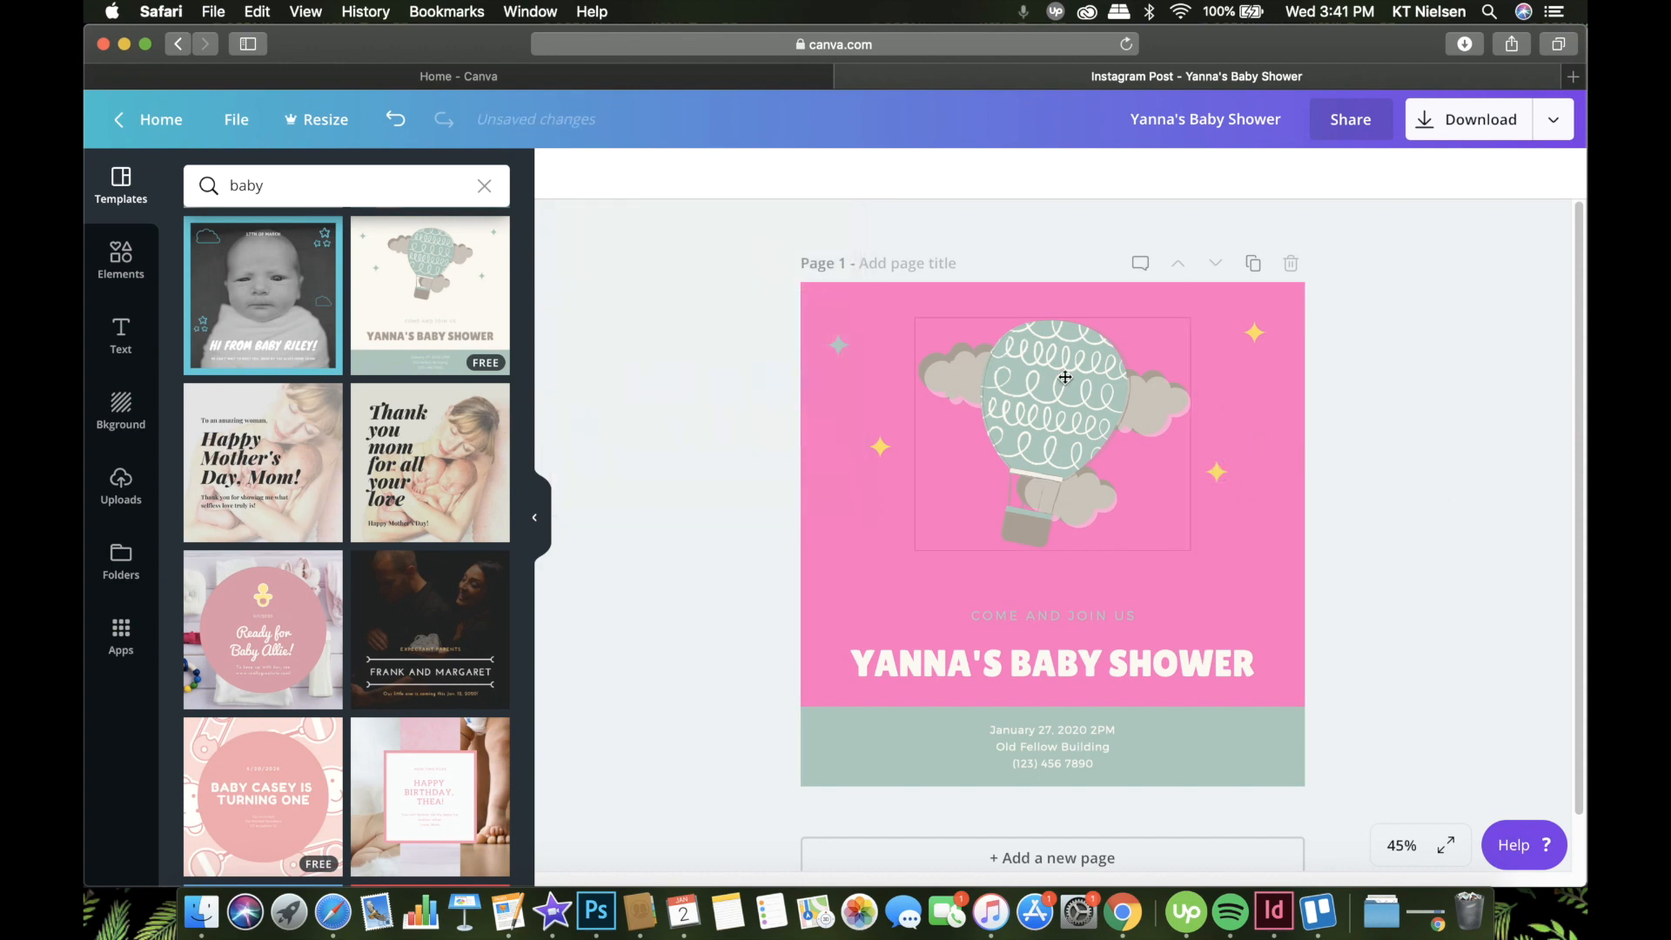
{"action": "left_click", "coordinate": [839, 345]}
{"action": "left_click", "coordinate": [564, 173]}
{"action": "left_click", "coordinate": [724, 427]}
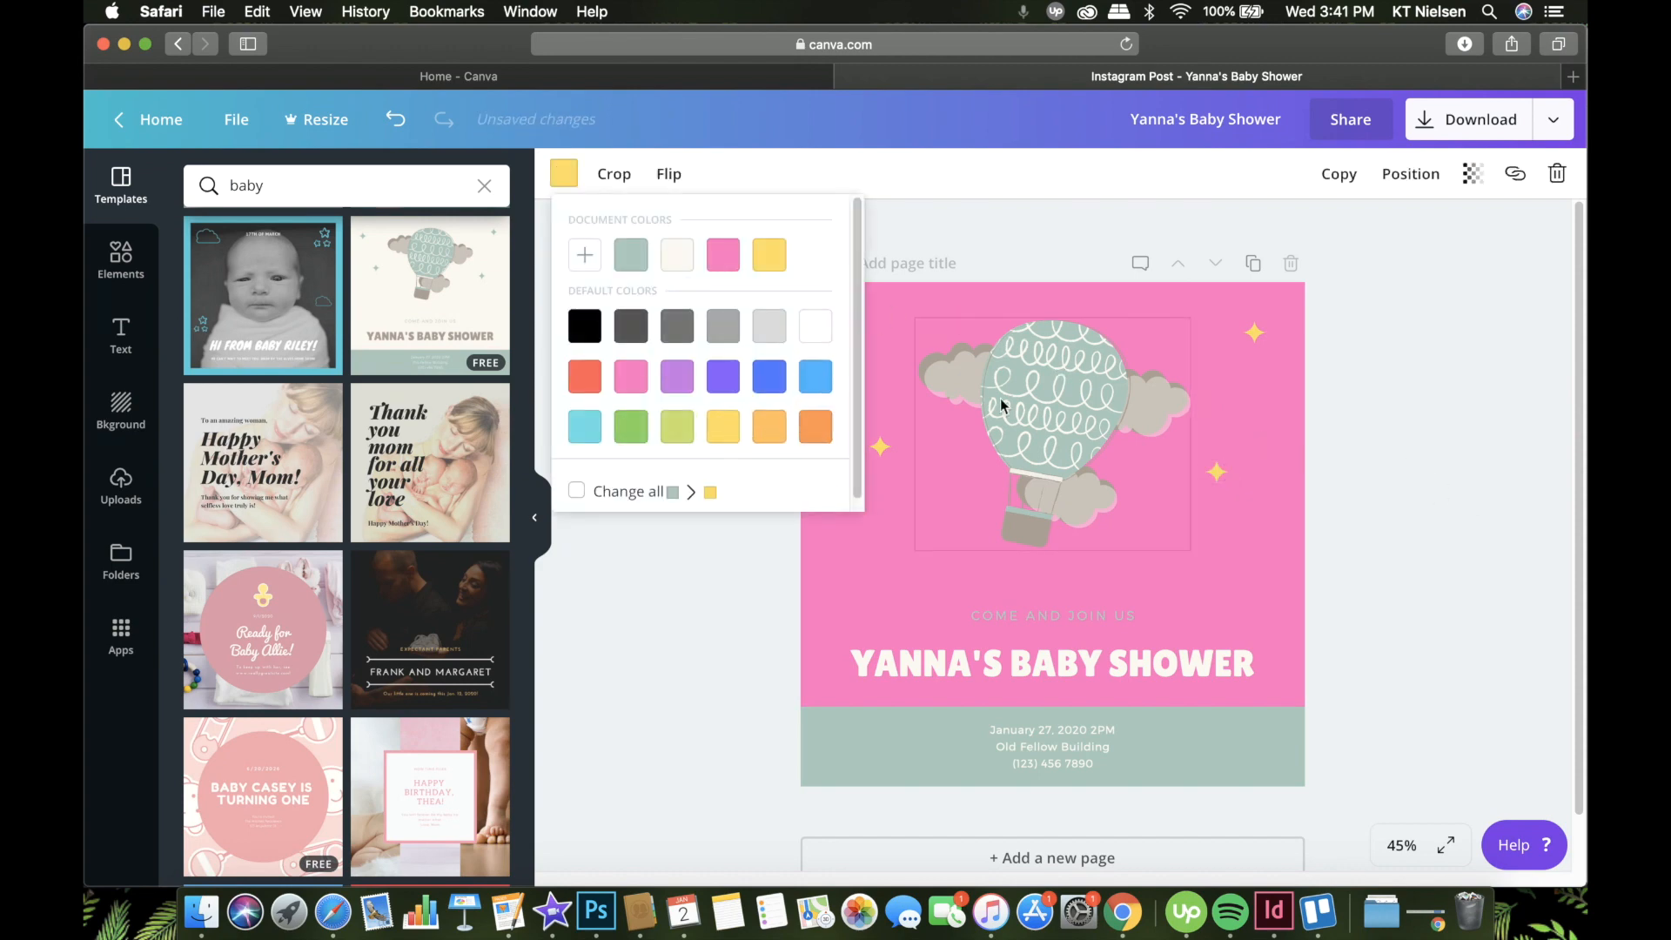
{"action": "left_click", "coordinate": [1020, 383]}
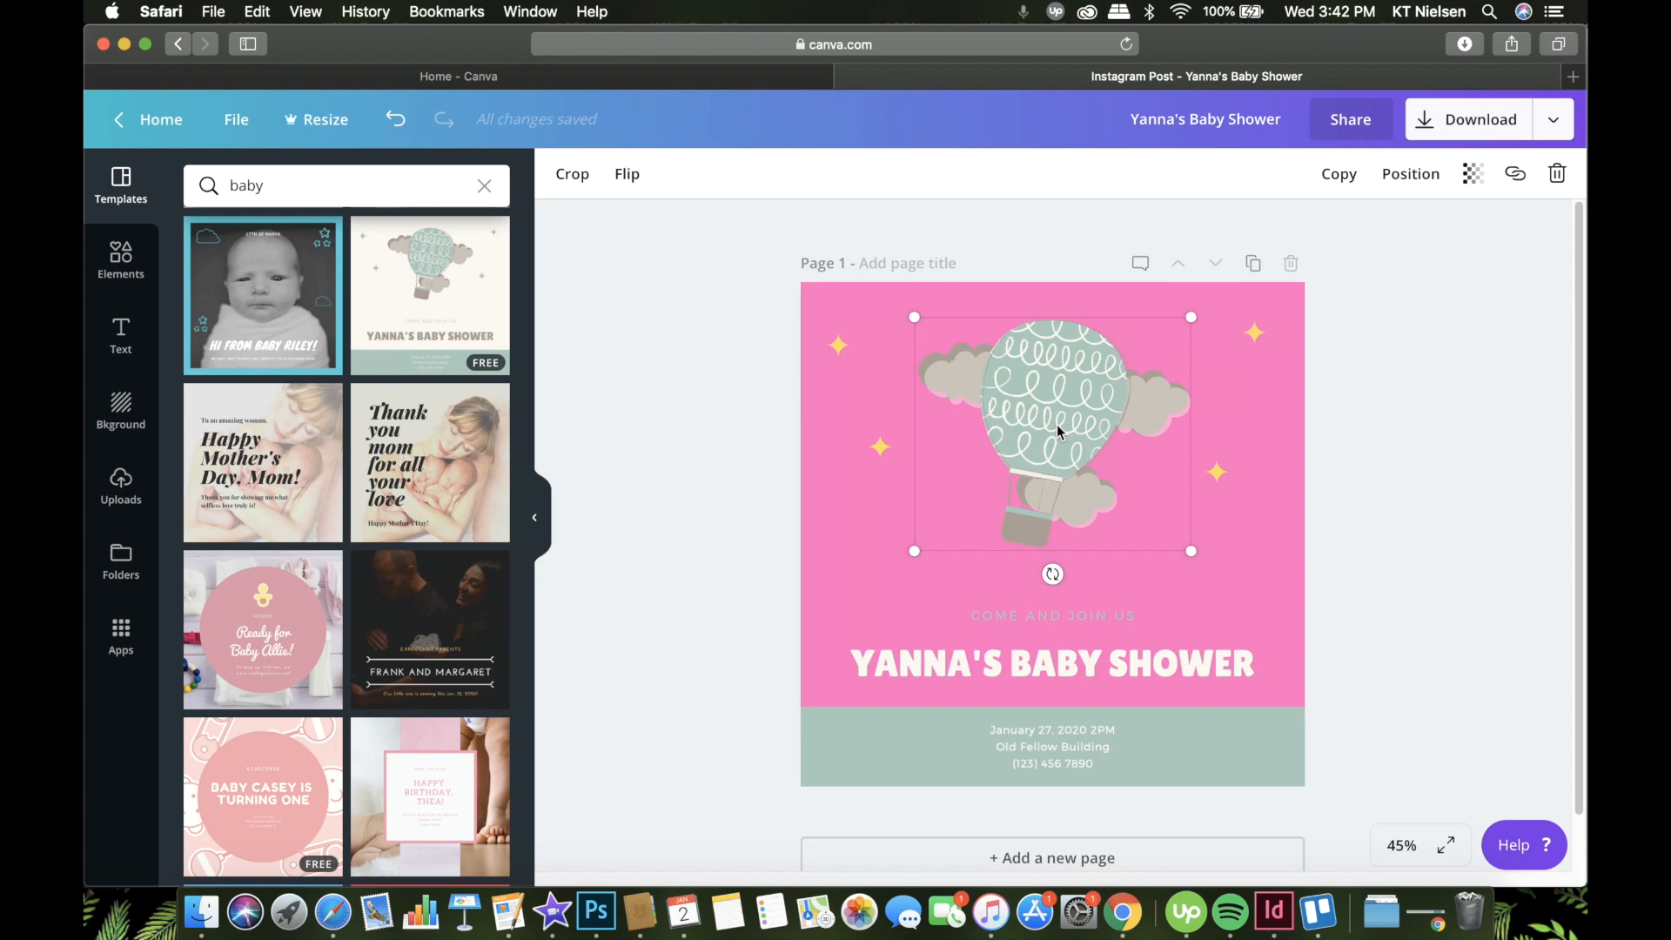
{"action": "left_click", "coordinate": [1426, 533]}
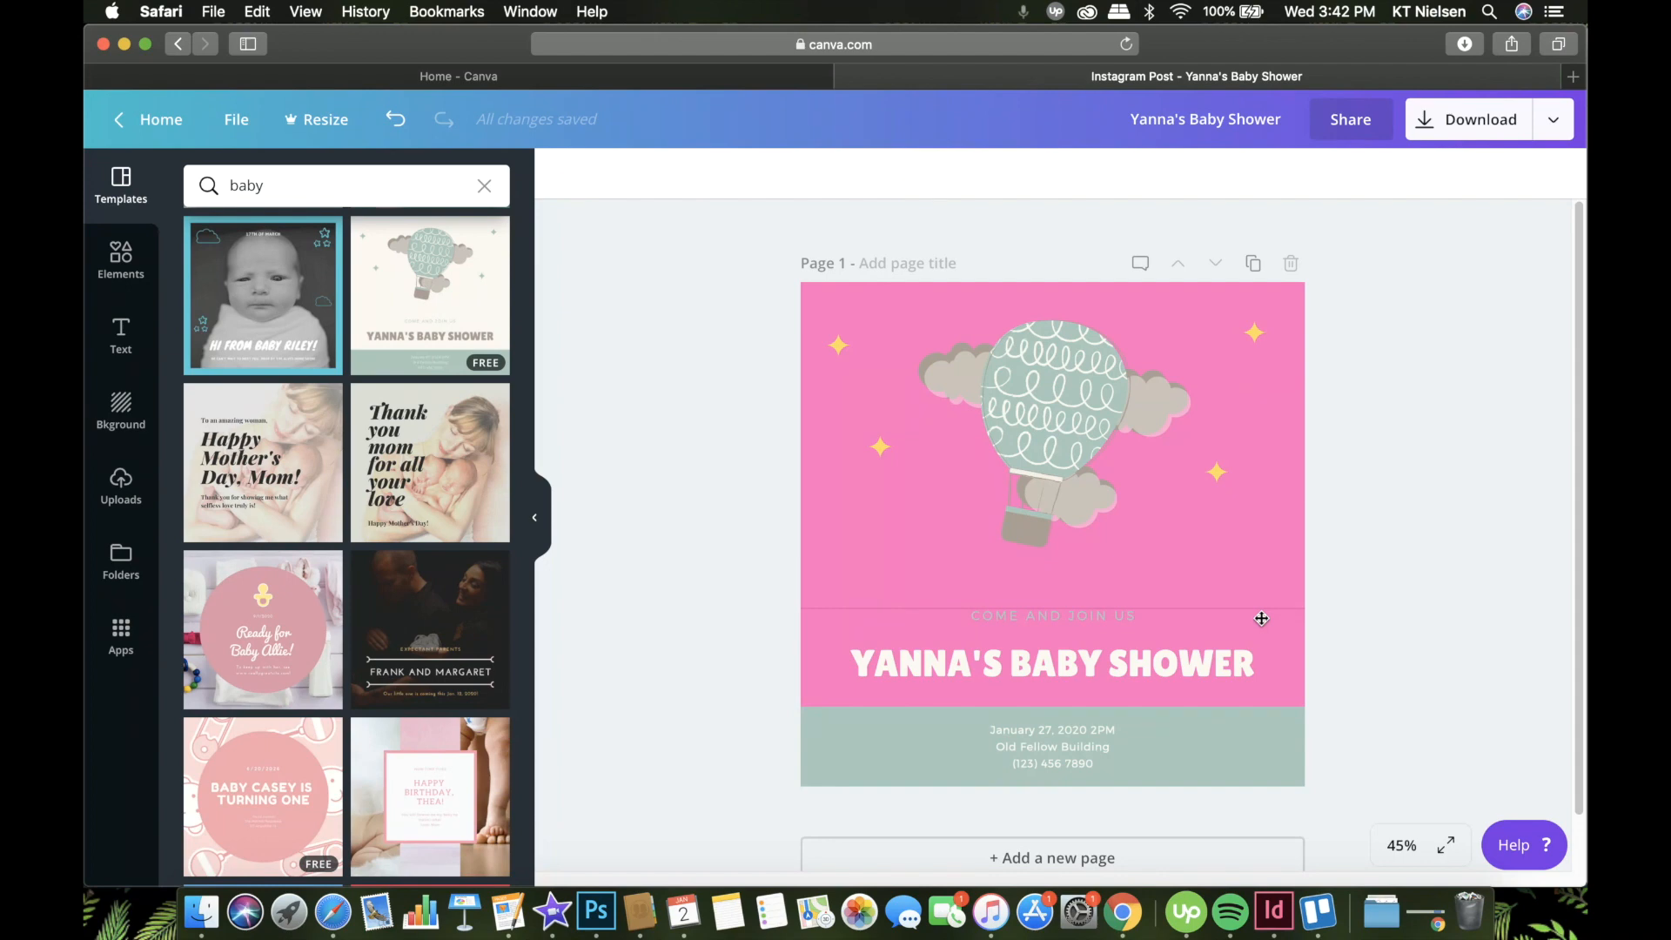
Step: Set the page background to the custom pale pink #f6d8ed
{"action": "left_click", "coordinate": [908, 312]}
{"action": "left_click", "coordinate": [564, 173]}
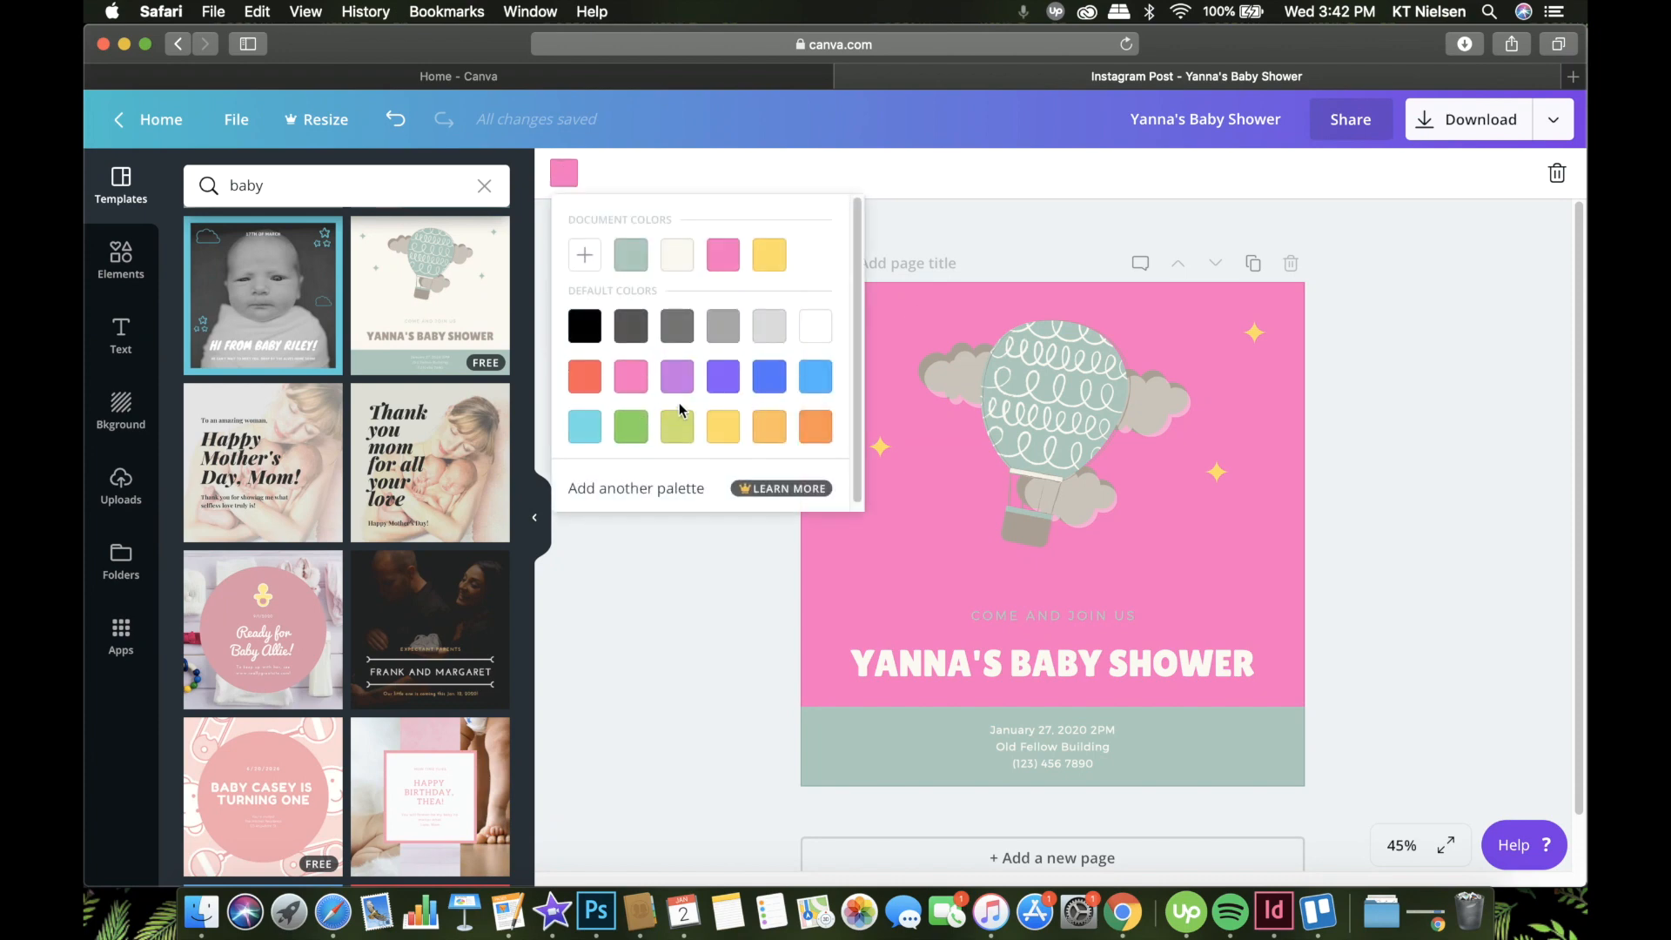
{"action": "left_click", "coordinate": [769, 319]}
{"action": "left_click", "coordinate": [564, 173]}
{"action": "left_click", "coordinate": [564, 174]}
{"action": "left_click", "coordinate": [585, 255]}
{"action": "left_click", "coordinate": [659, 390]}
{"action": "left_click", "coordinate": [797, 391]}
{"action": "left_click", "coordinate": [814, 390]}
{"action": "left_click", "coordinate": [599, 263]}
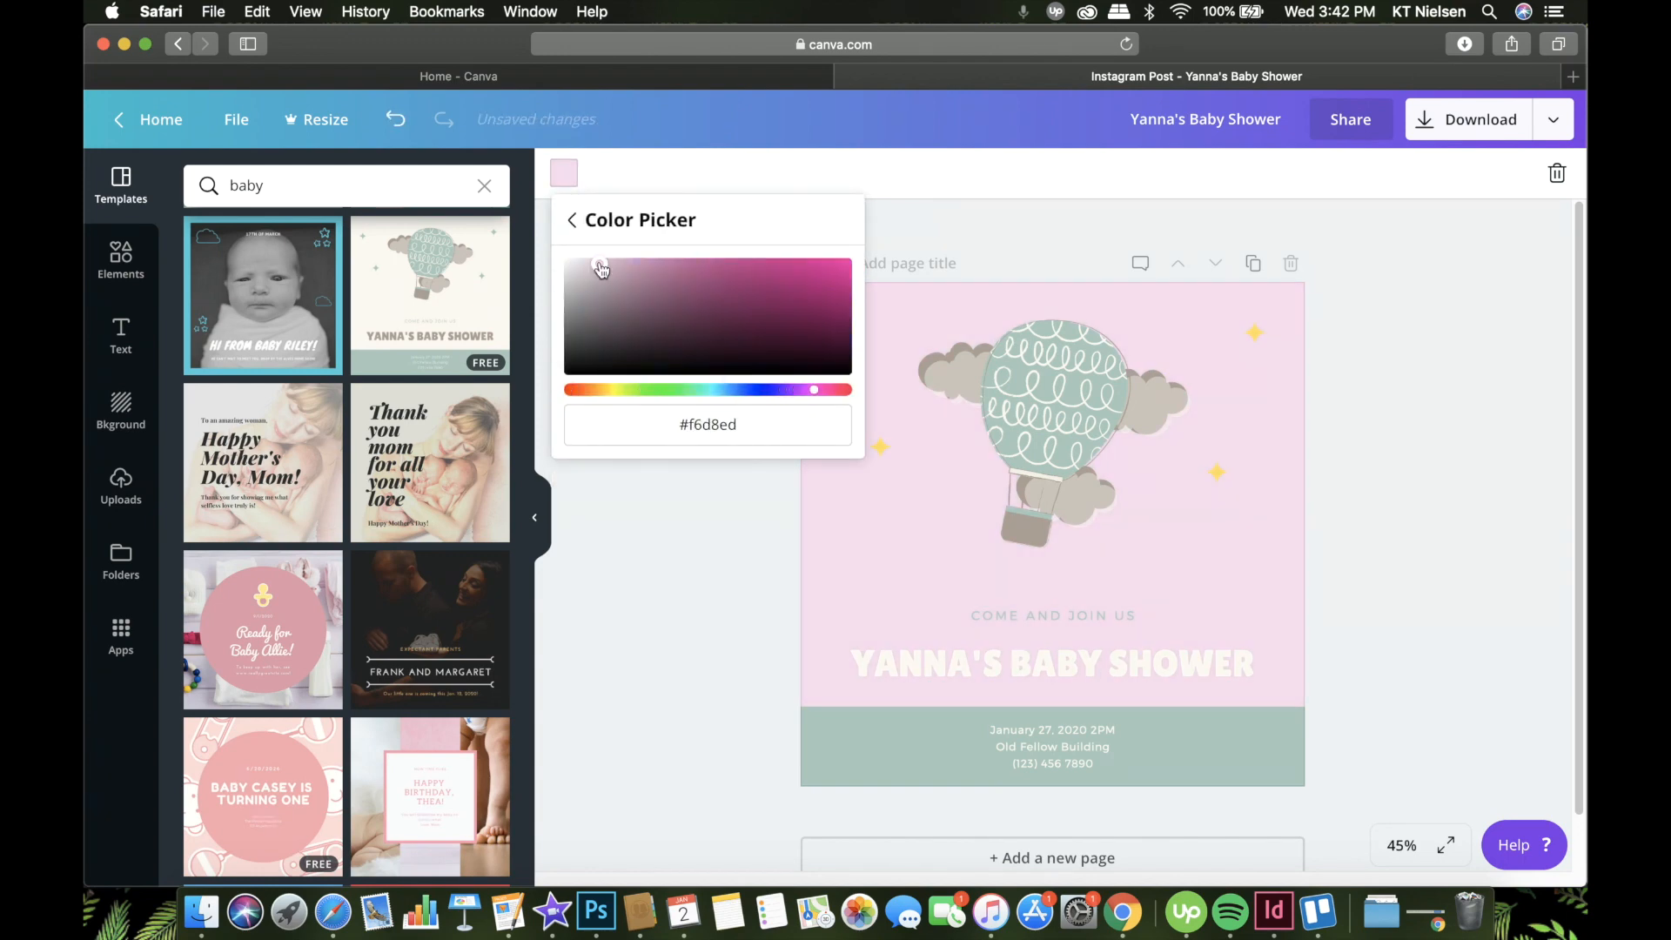
{"action": "left_click", "coordinate": [662, 535]}
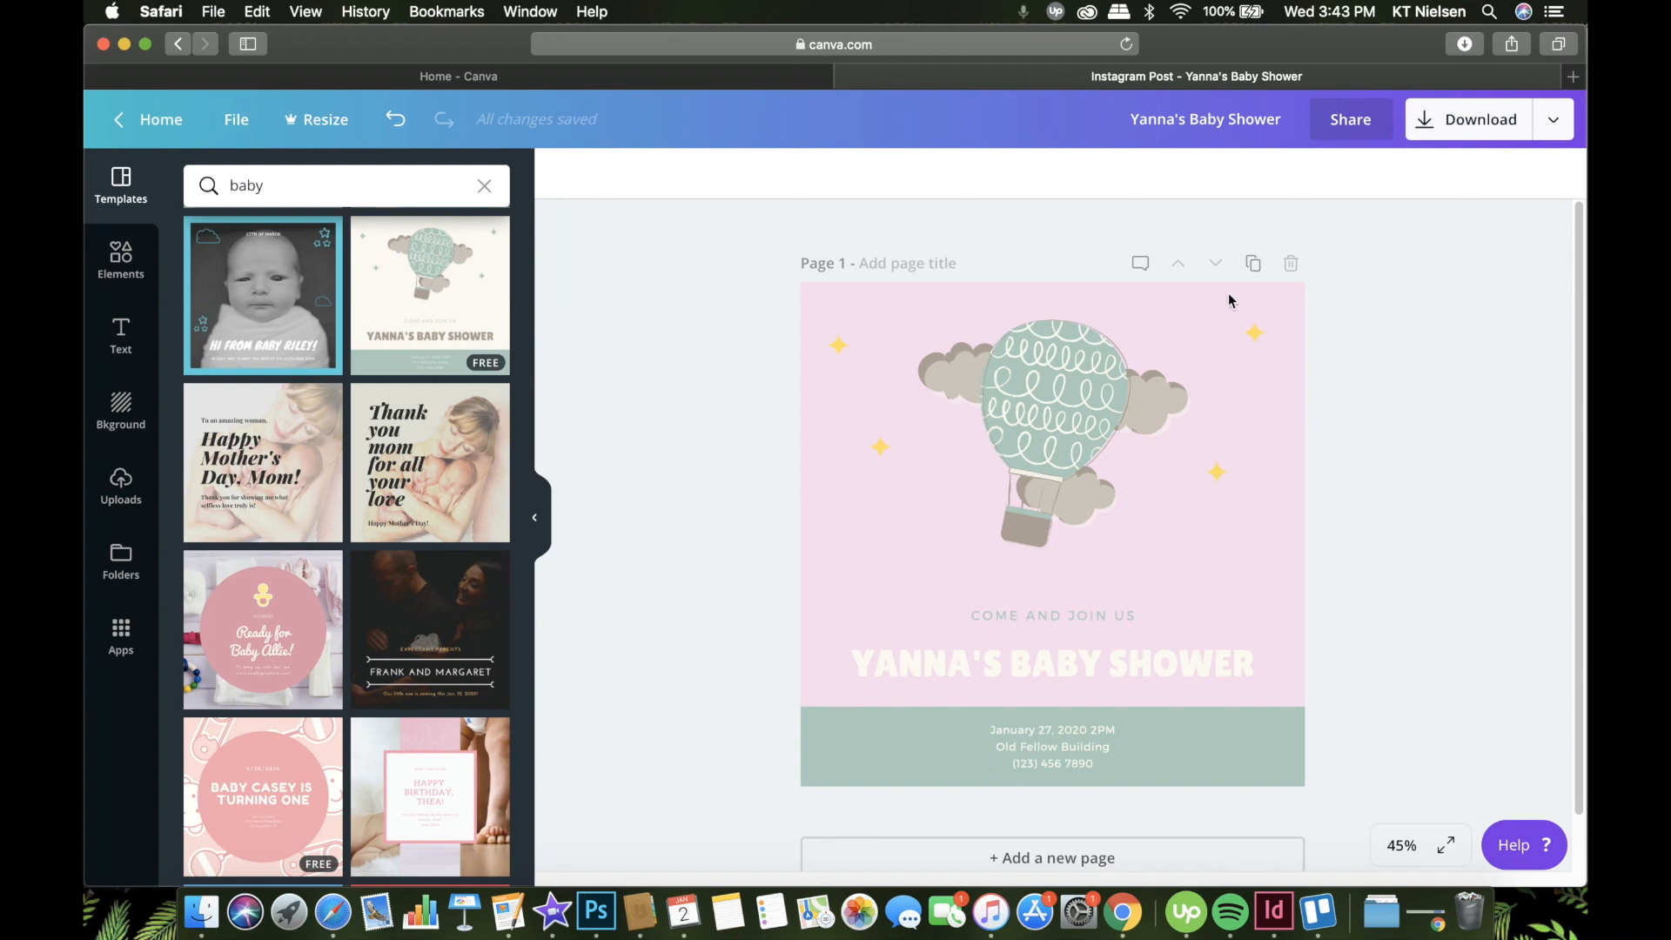
Step: Replace the page with the Happy Easter wreath template and browse further baby templates
{"action": "scroll", "coordinate": [341, 484], "scroll_direction": "down", "scroll_amount": 10}
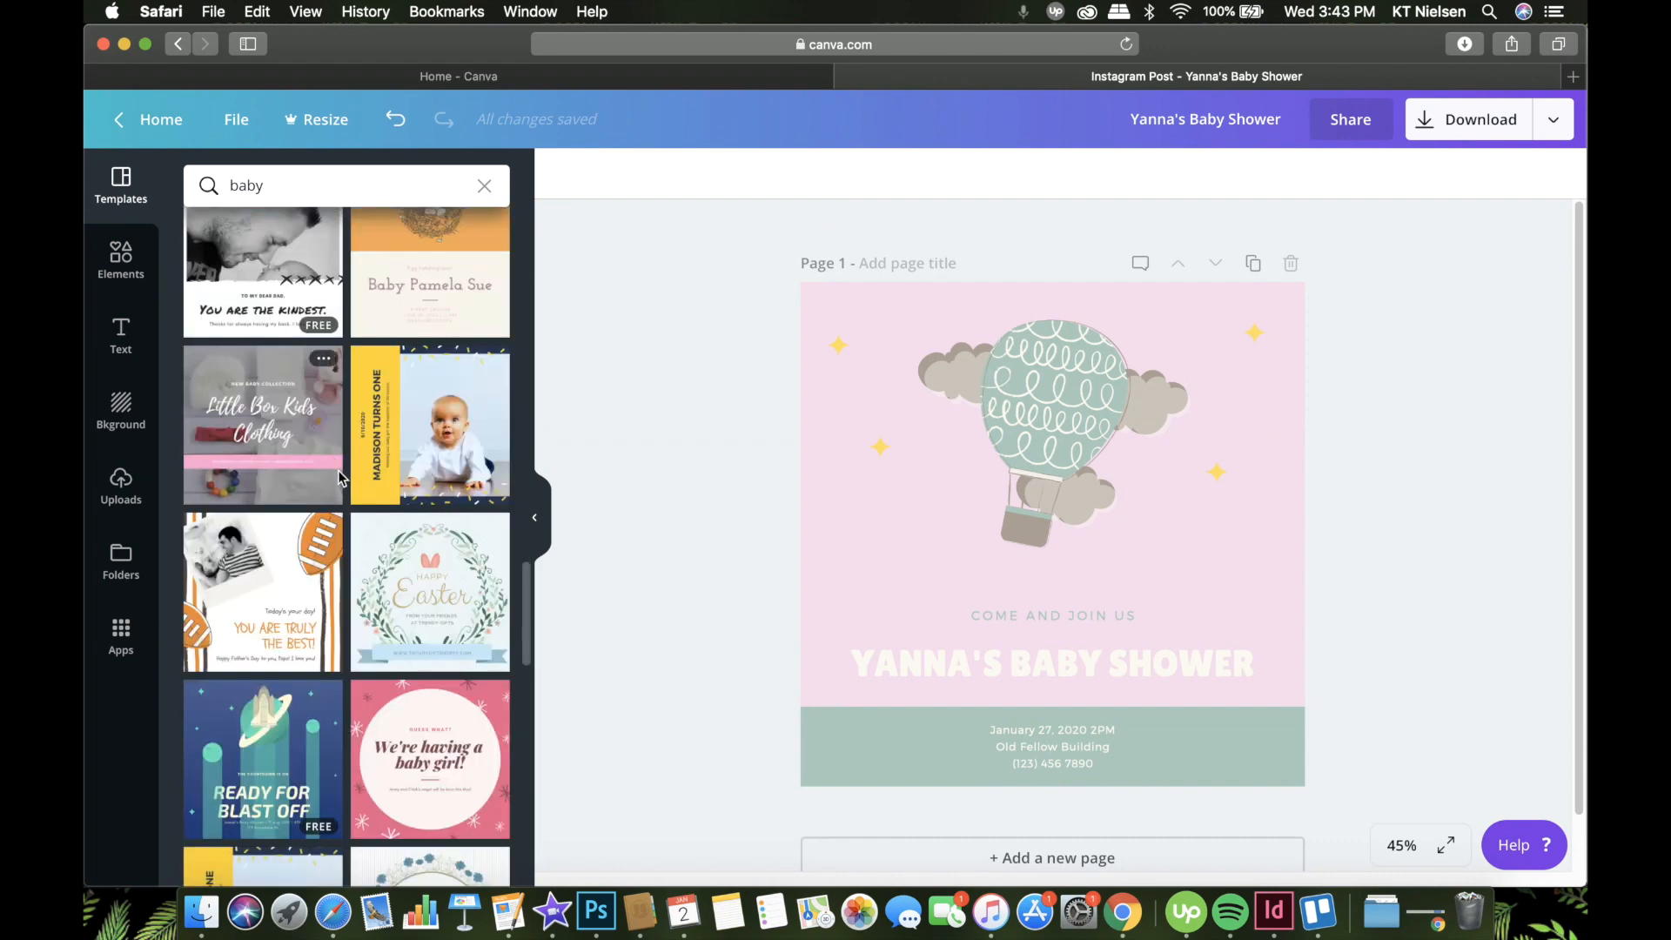
{"action": "left_click", "coordinate": [403, 597]}
{"action": "scroll", "coordinate": [399, 578], "scroll_direction": "down", "scroll_amount": 2}
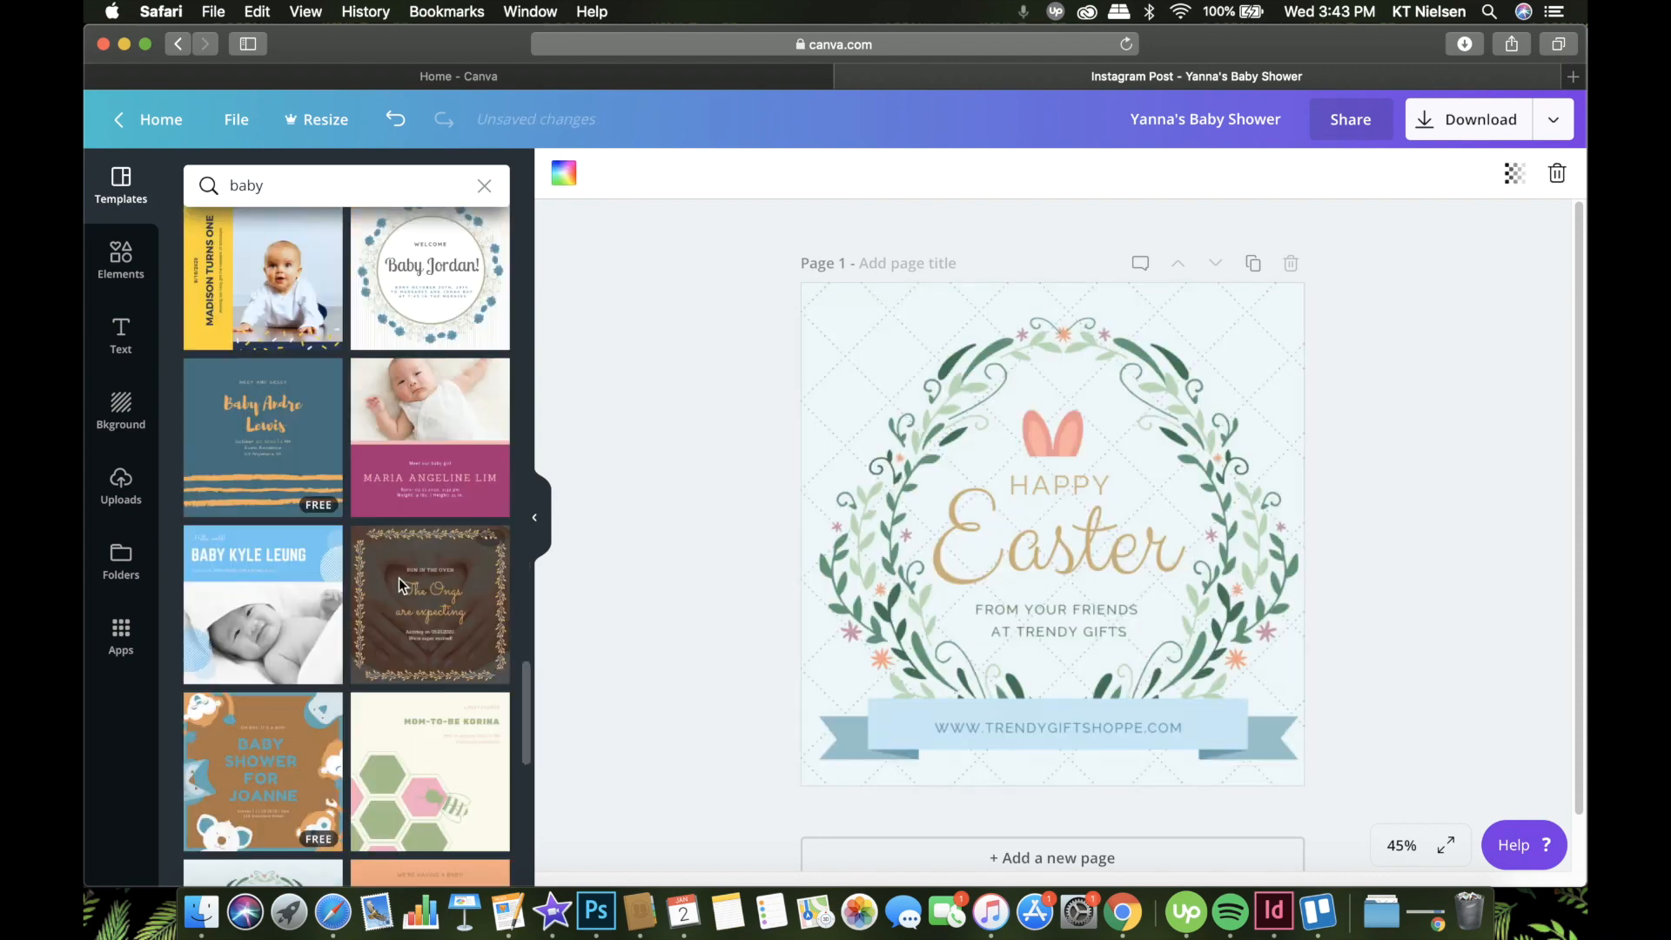
{"action": "scroll", "coordinate": [399, 578], "scroll_direction": "down", "scroll_amount": 10}
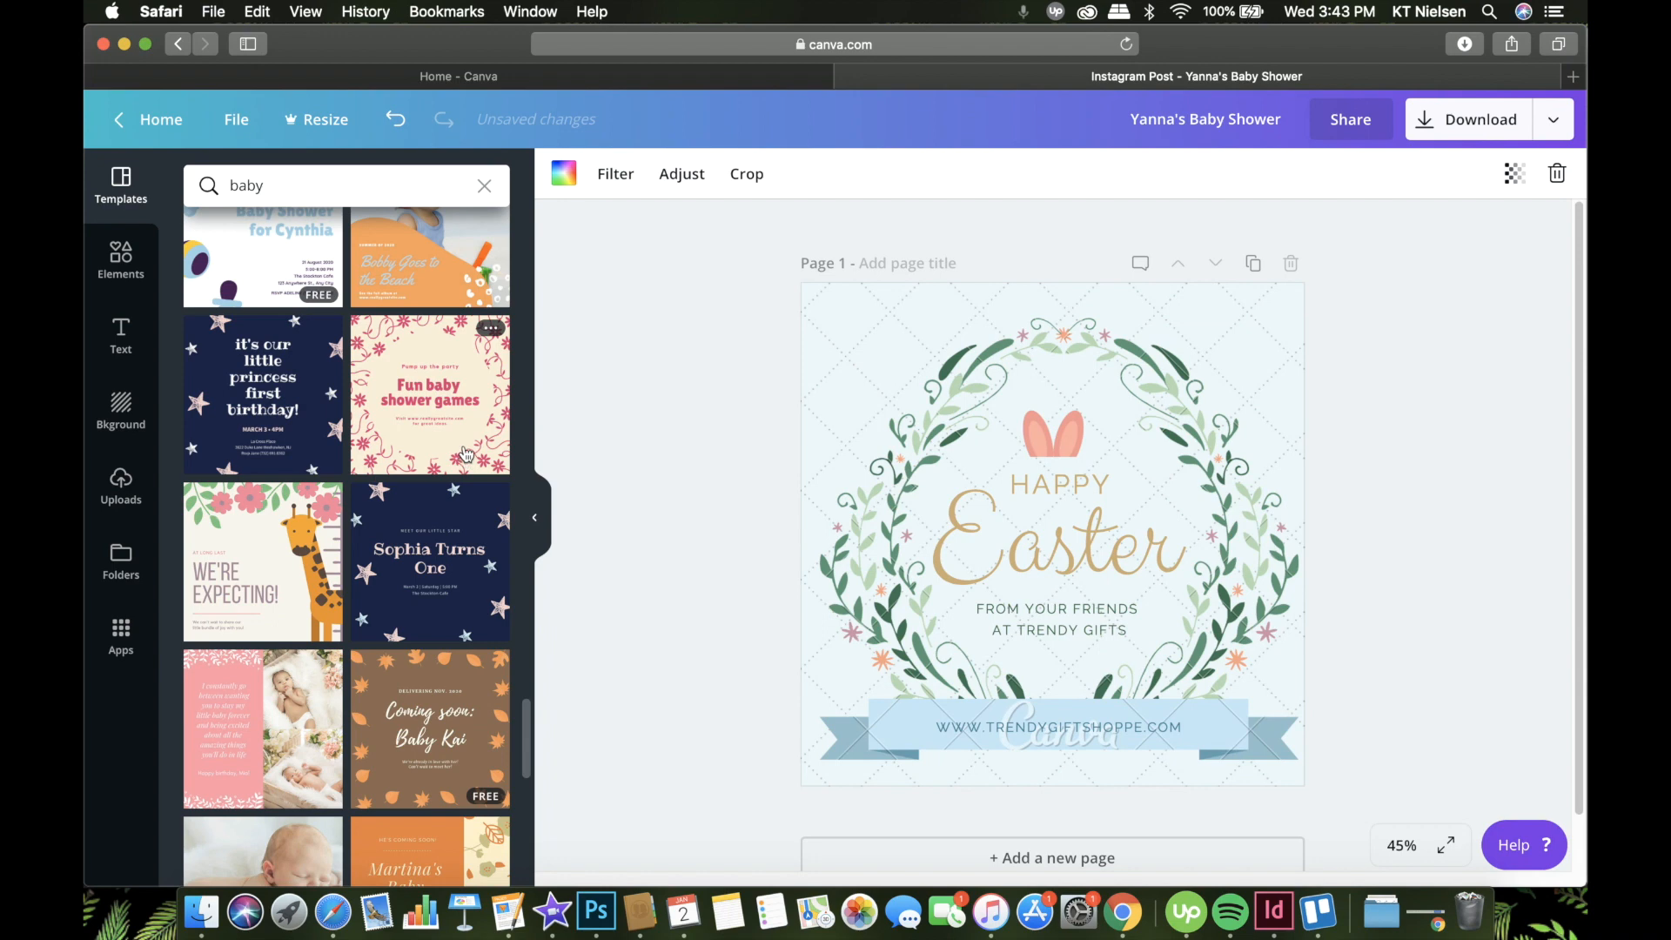
Step: Try the Fun baby shower games template on the page, and replace it with the We're Expecting giraffe template
{"action": "left_click", "coordinate": [466, 454]}
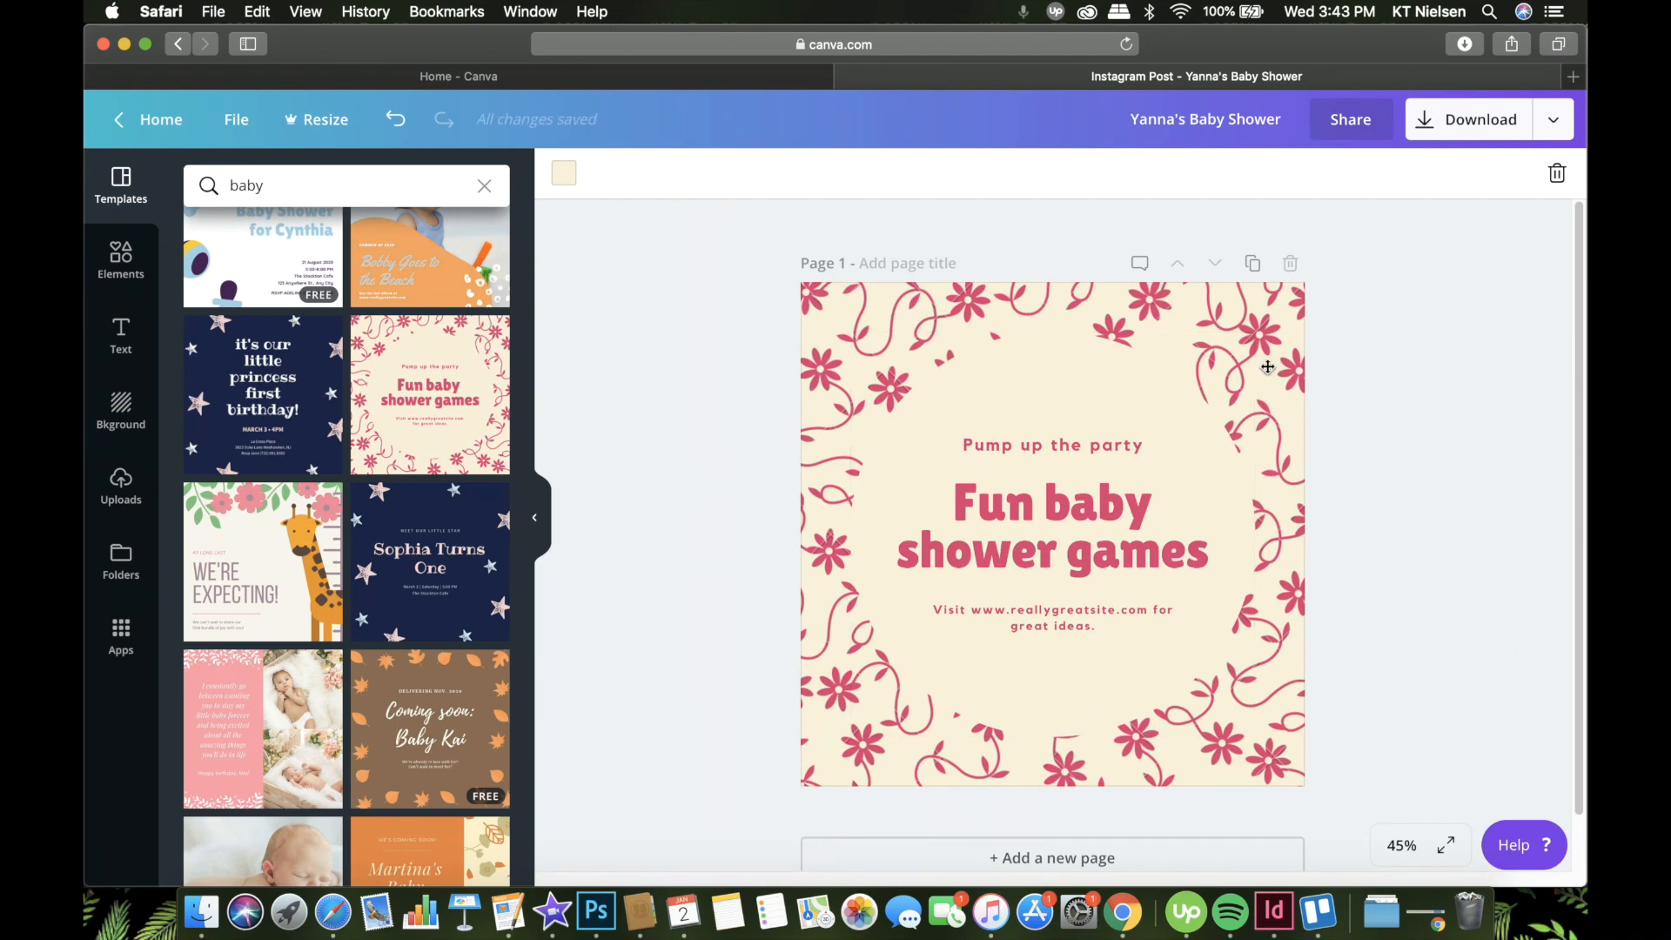
{"action": "scroll", "coordinate": [285, 384], "scroll_direction": "down", "scroll_amount": 2}
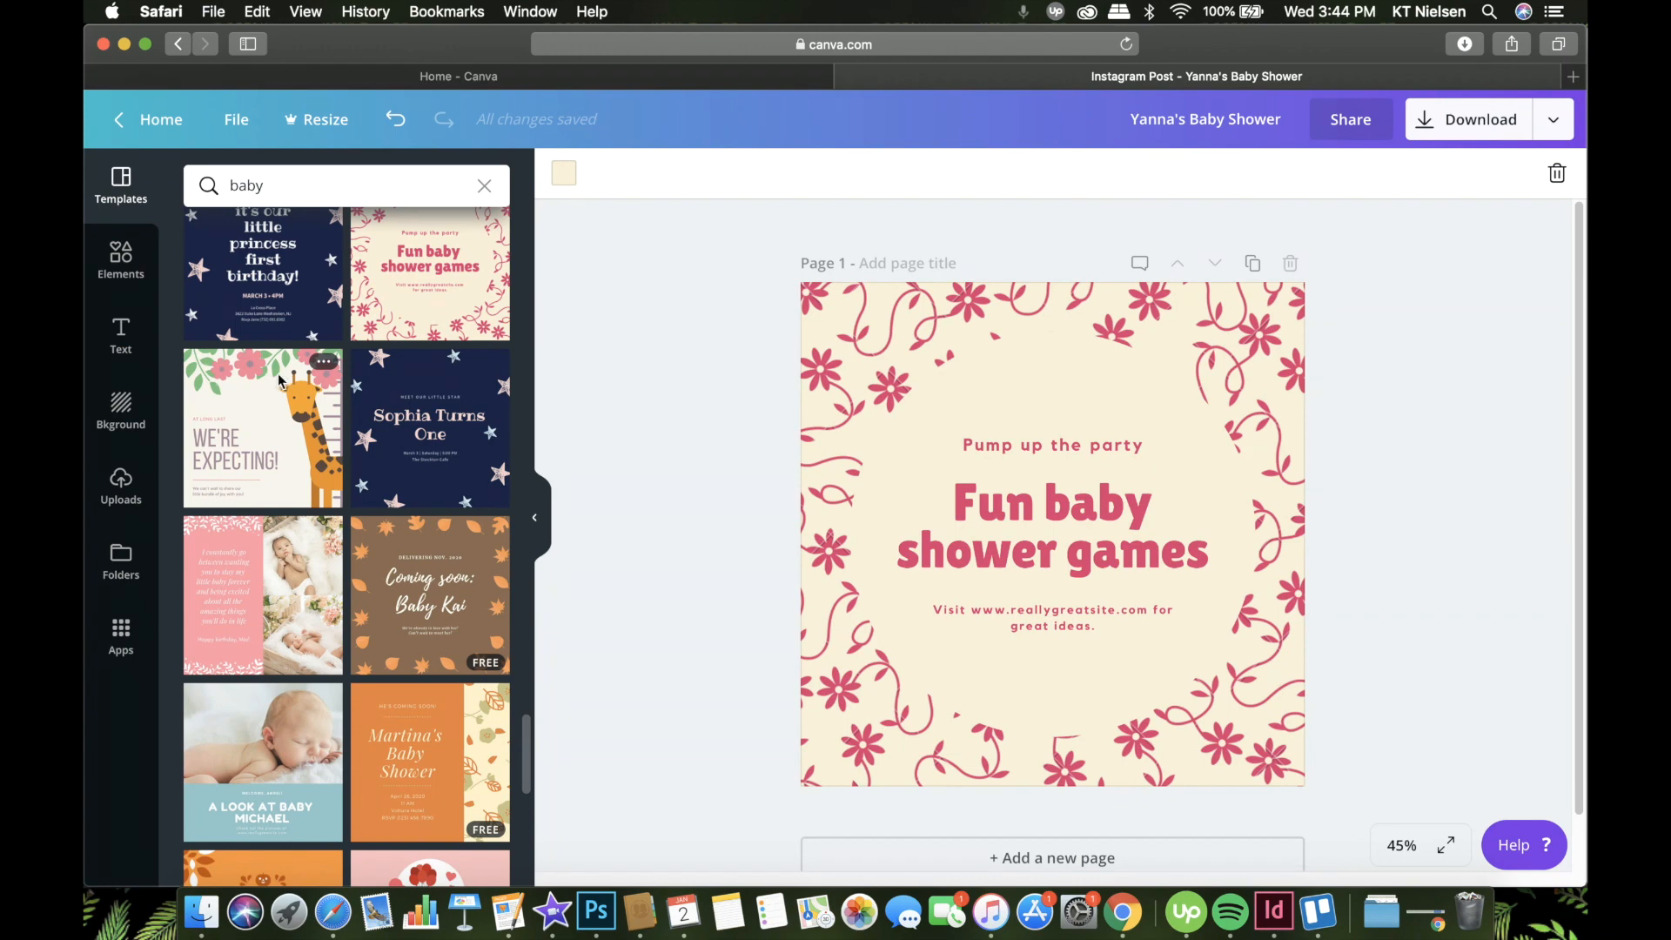
{"action": "left_click", "coordinate": [273, 425]}
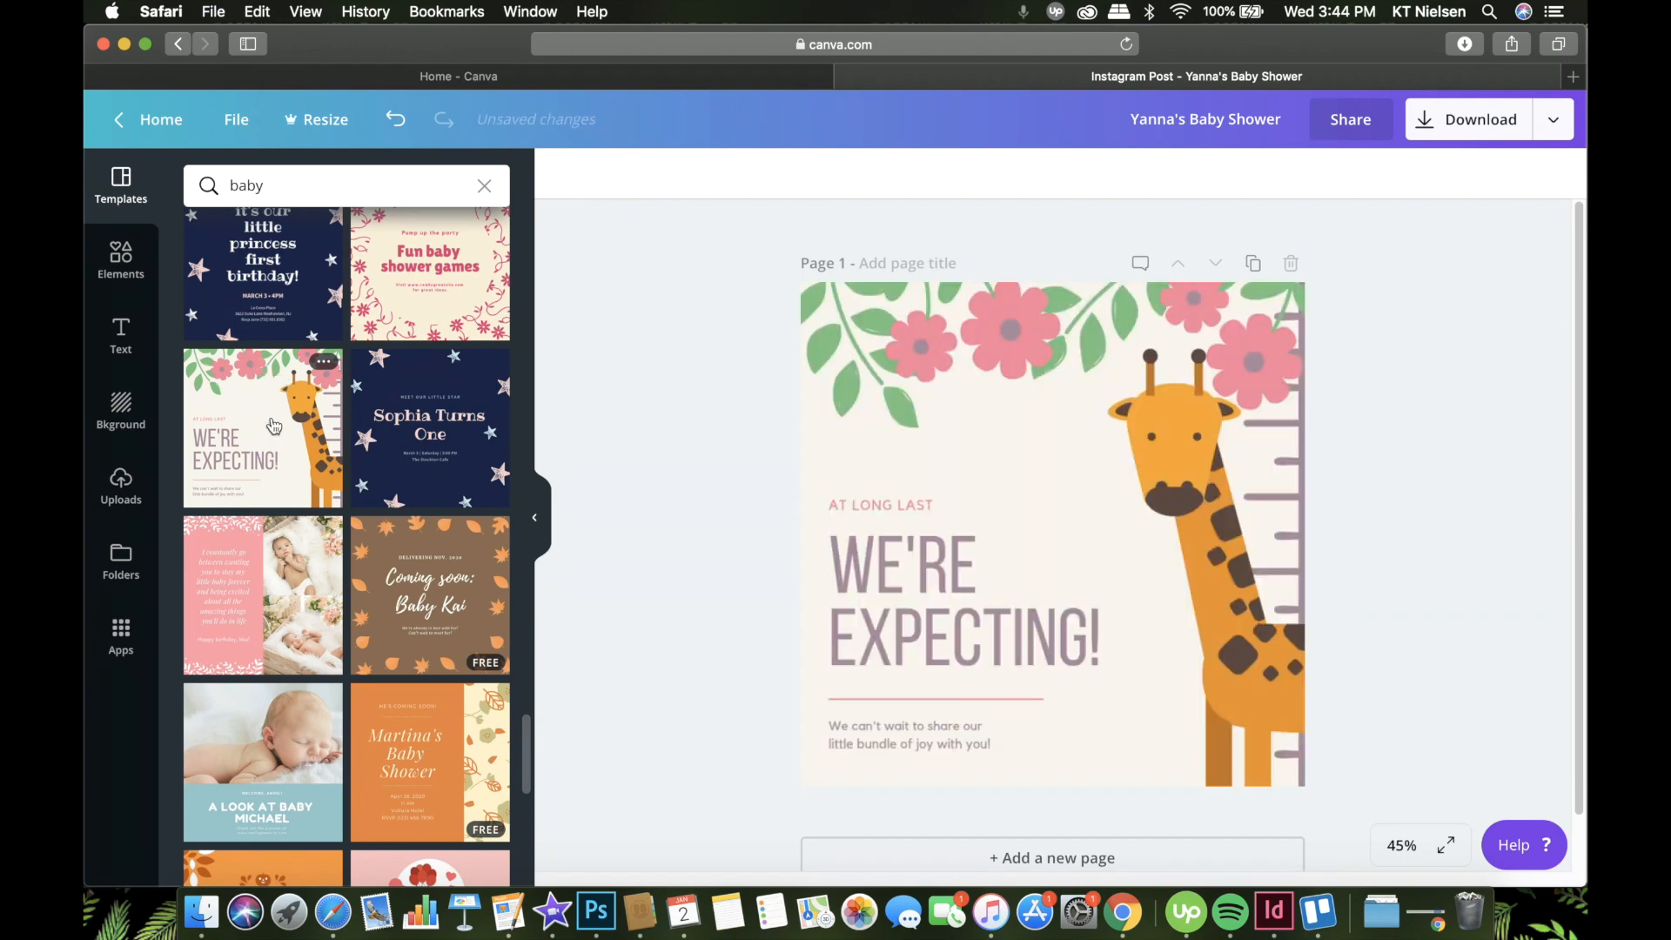
Step: Look through the photo and graphics categories of the design elements and return to the overview of all elements
{"action": "left_click", "coordinate": [123, 256]}
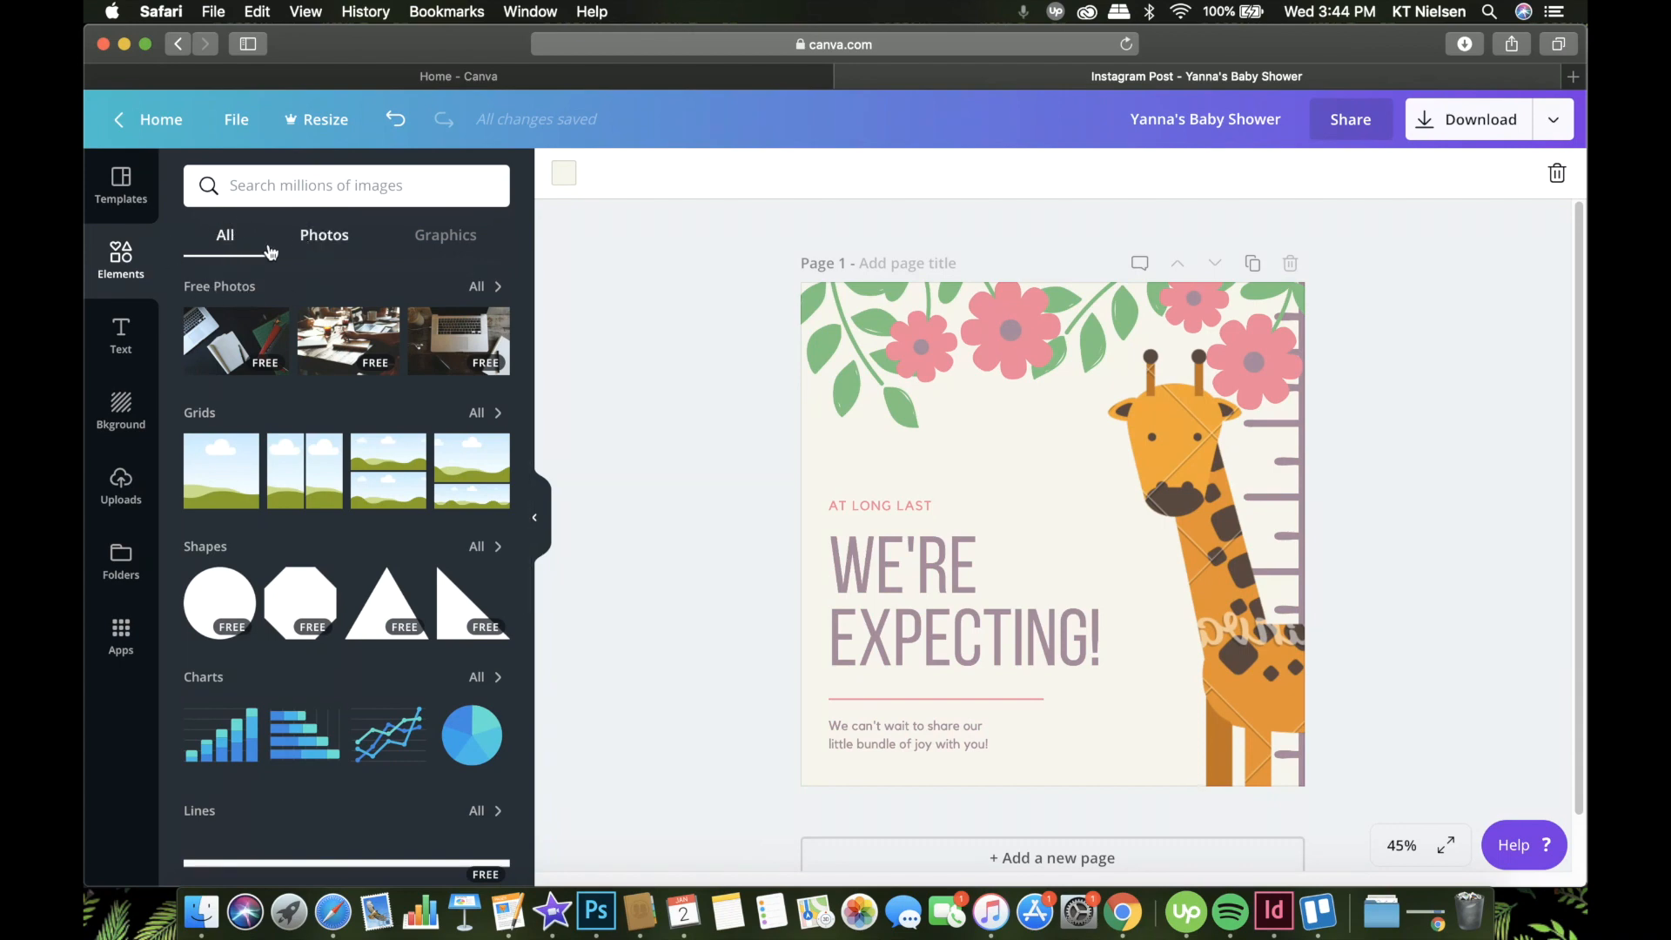
{"action": "left_click", "coordinate": [326, 237]}
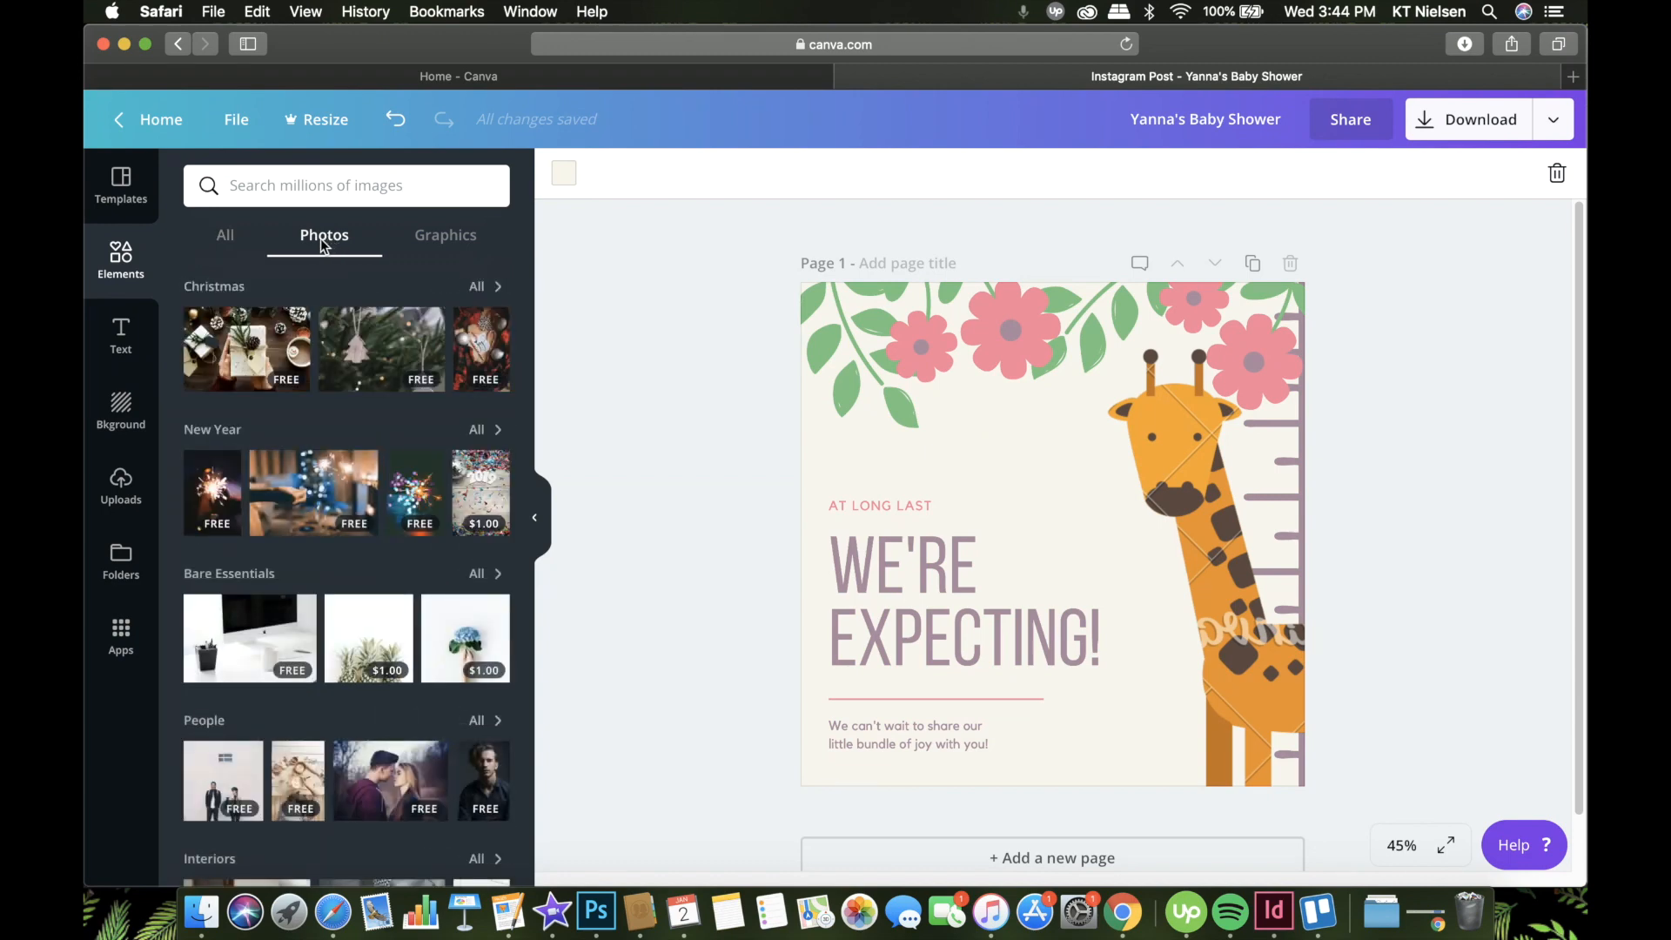
{"action": "left_click", "coordinate": [468, 248]}
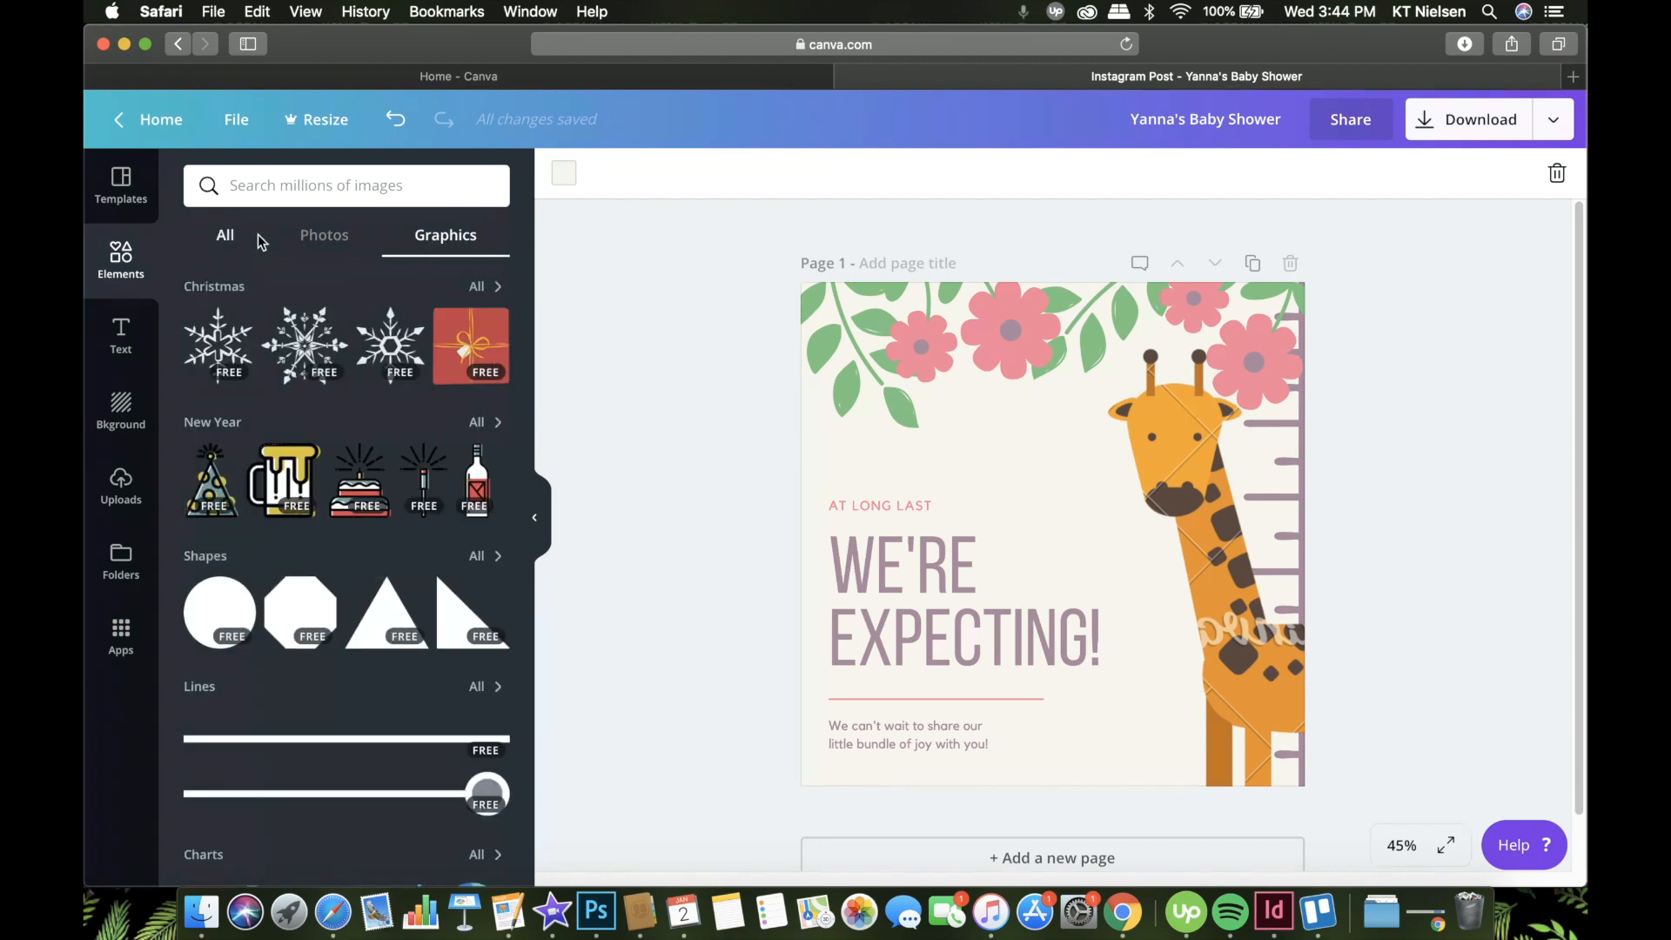
{"action": "left_click", "coordinate": [223, 248]}
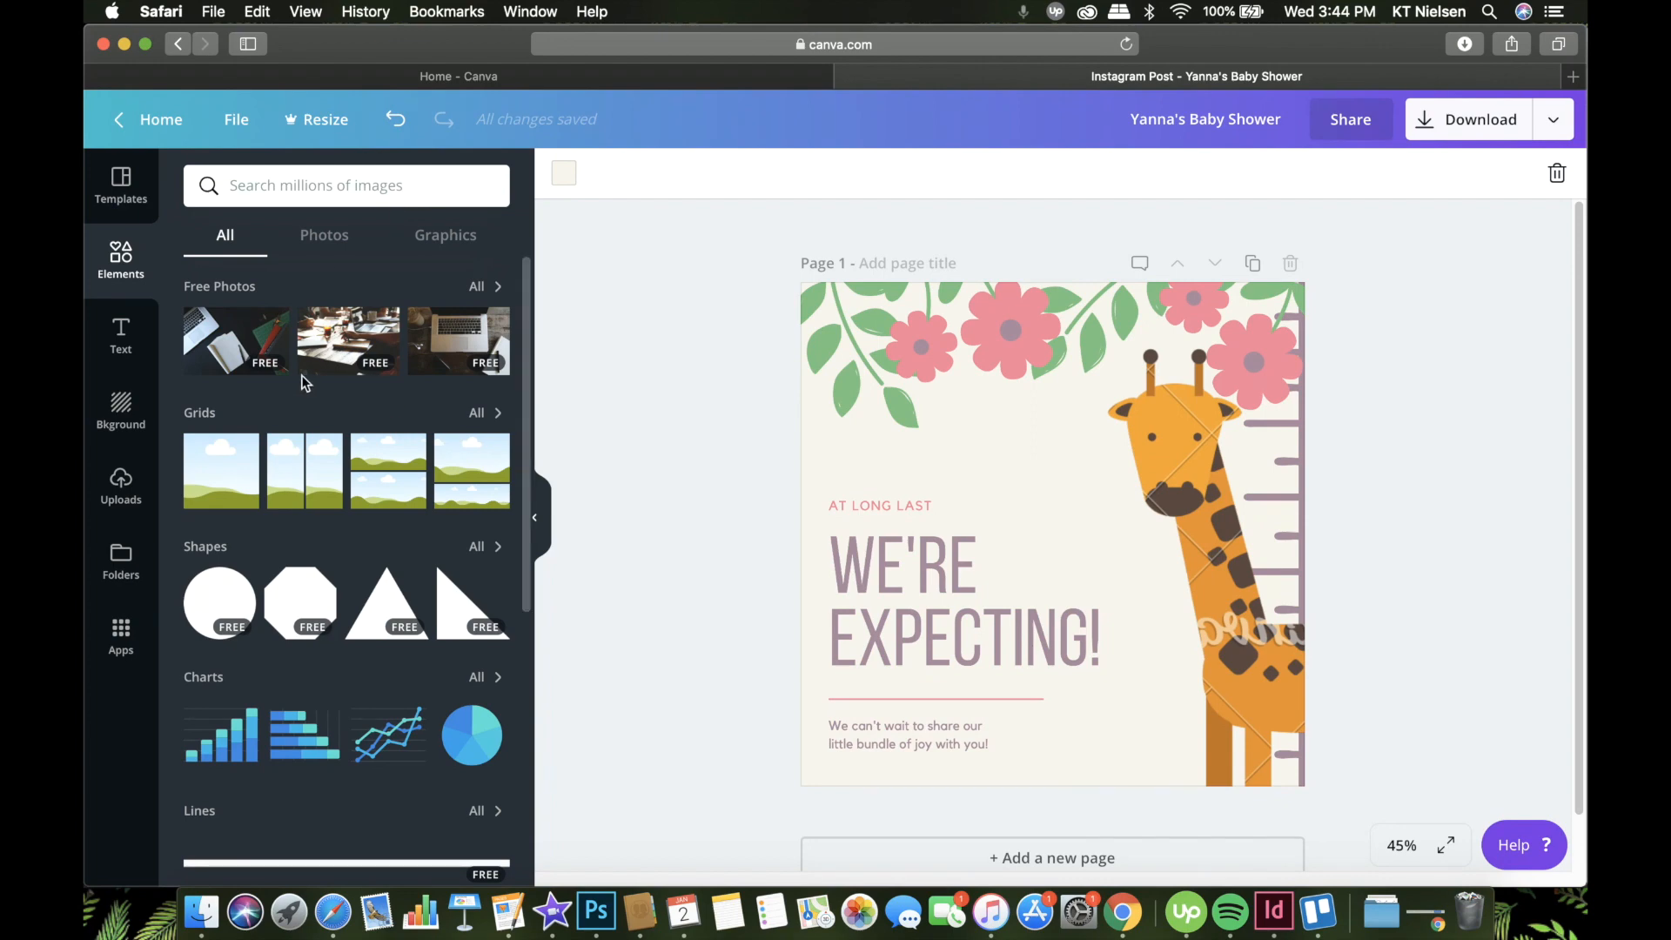
Step: Add a single-cell grid to the page, shrink it to about two thirds of the page width and centre it roughly
{"action": "left_click", "coordinate": [217, 480]}
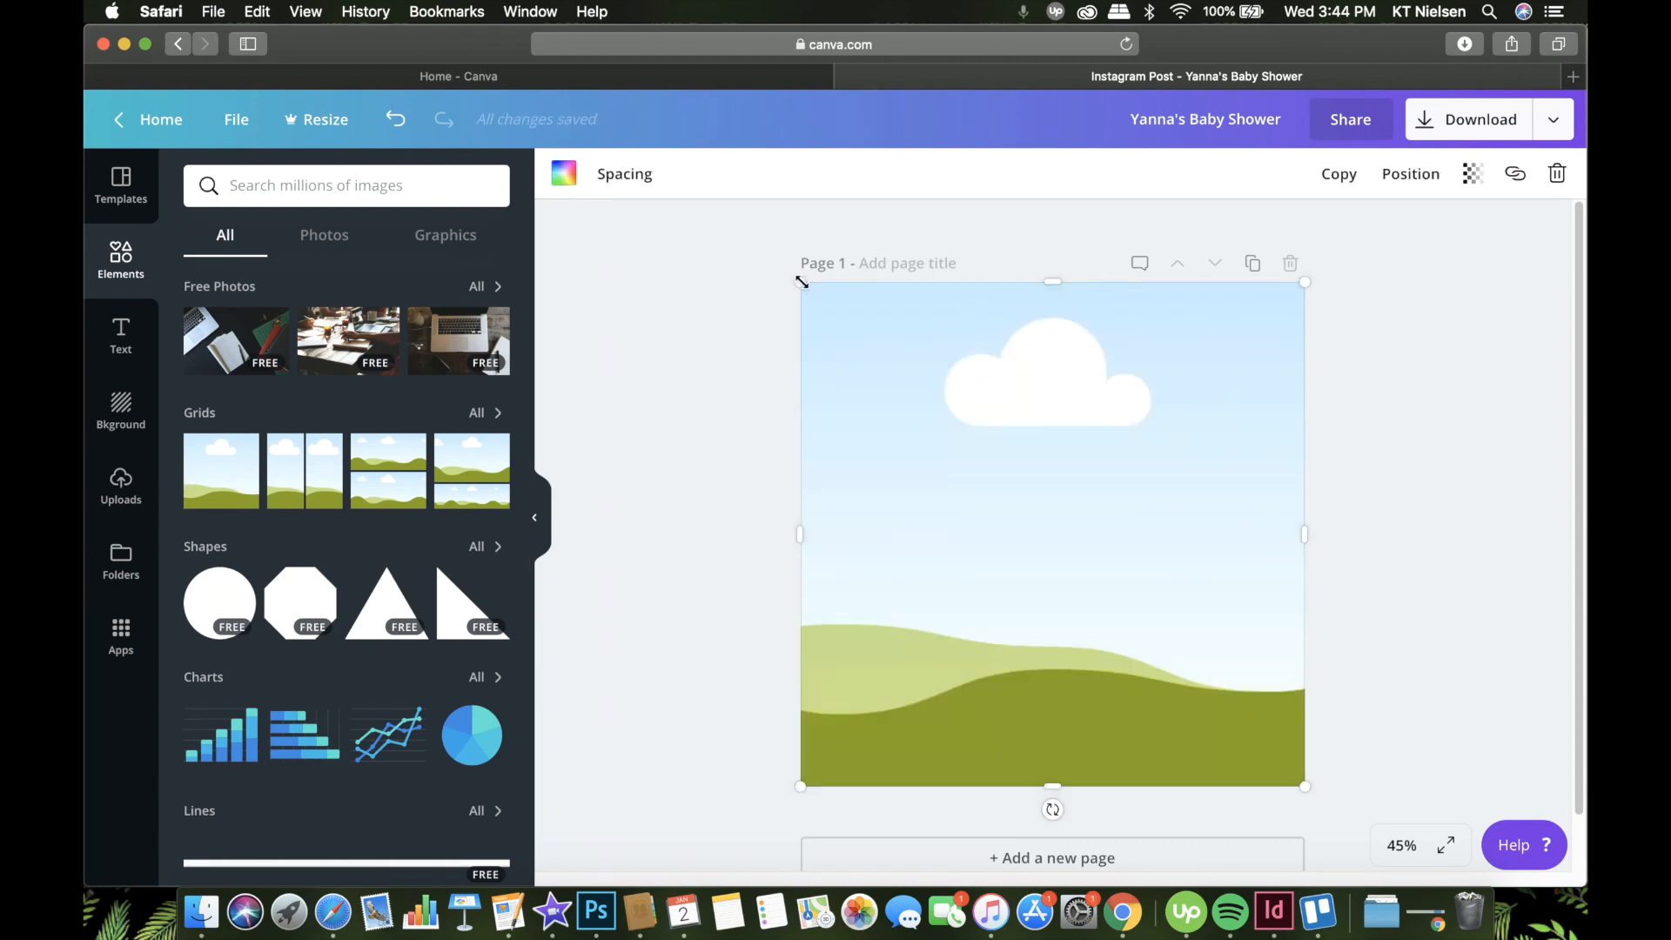
{"action": "left_click_drag", "start_coordinate": [801, 283], "coordinate": [964, 461]}
{"action": "left_click_drag", "start_coordinate": [1114, 510], "coordinate": [1082, 467]}
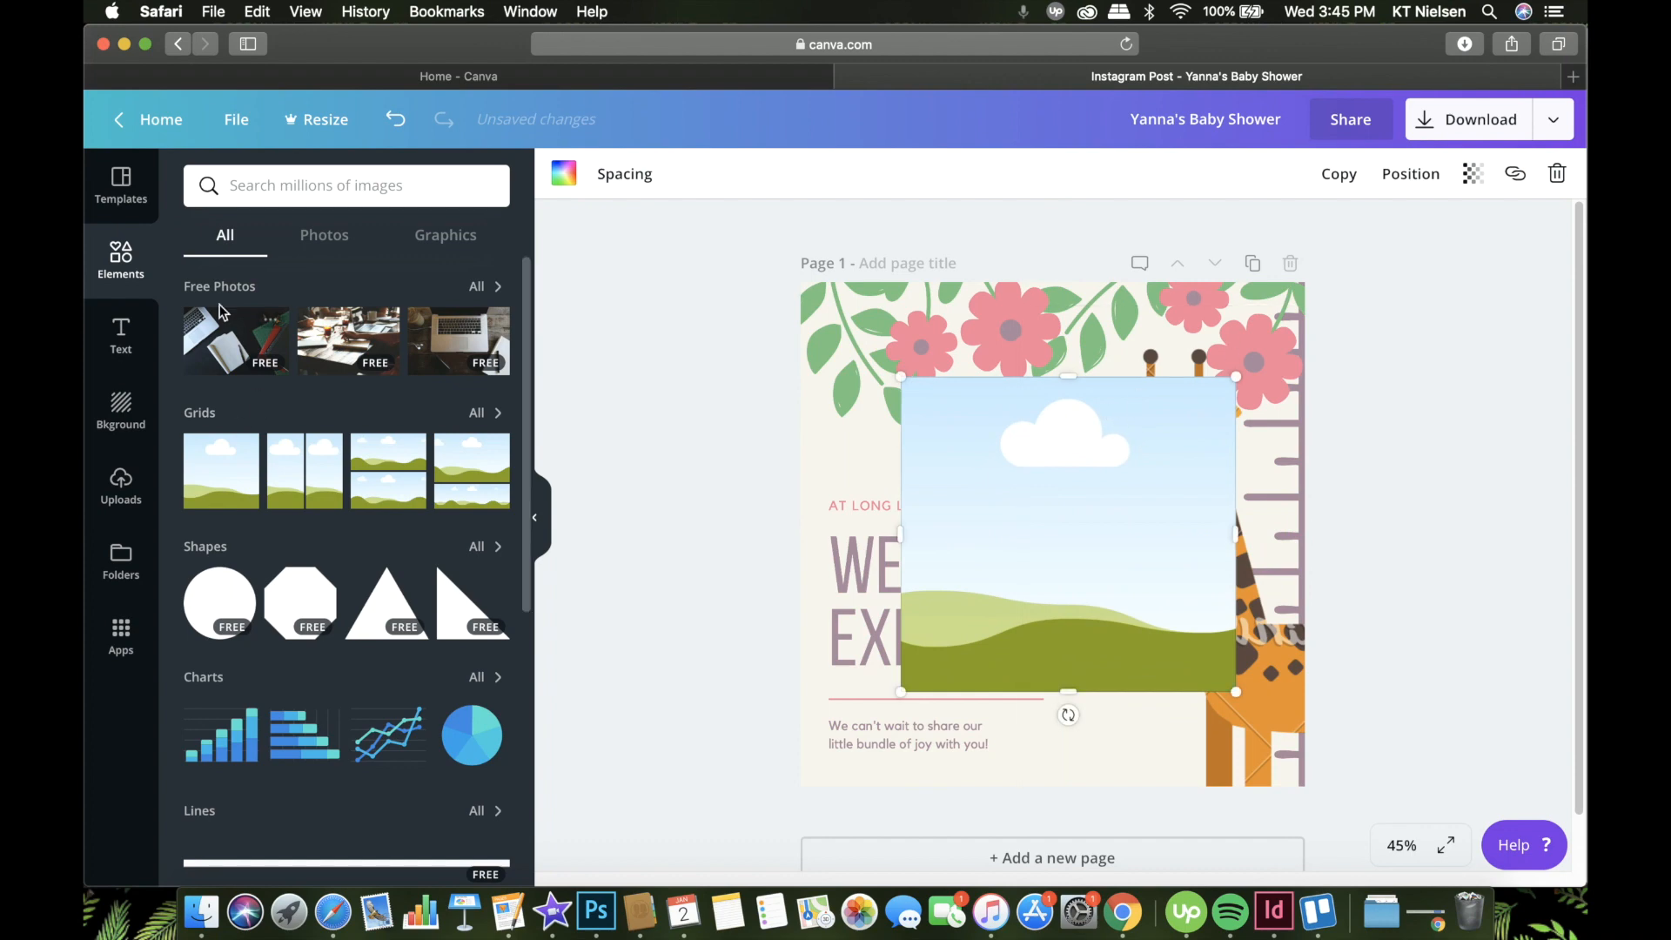
Step: Try different free photos inside the grid, ending with the dark desk photo with the open notebook
{"action": "left_click_drag", "start_coordinate": [664, 378], "coordinate": [1015, 437]}
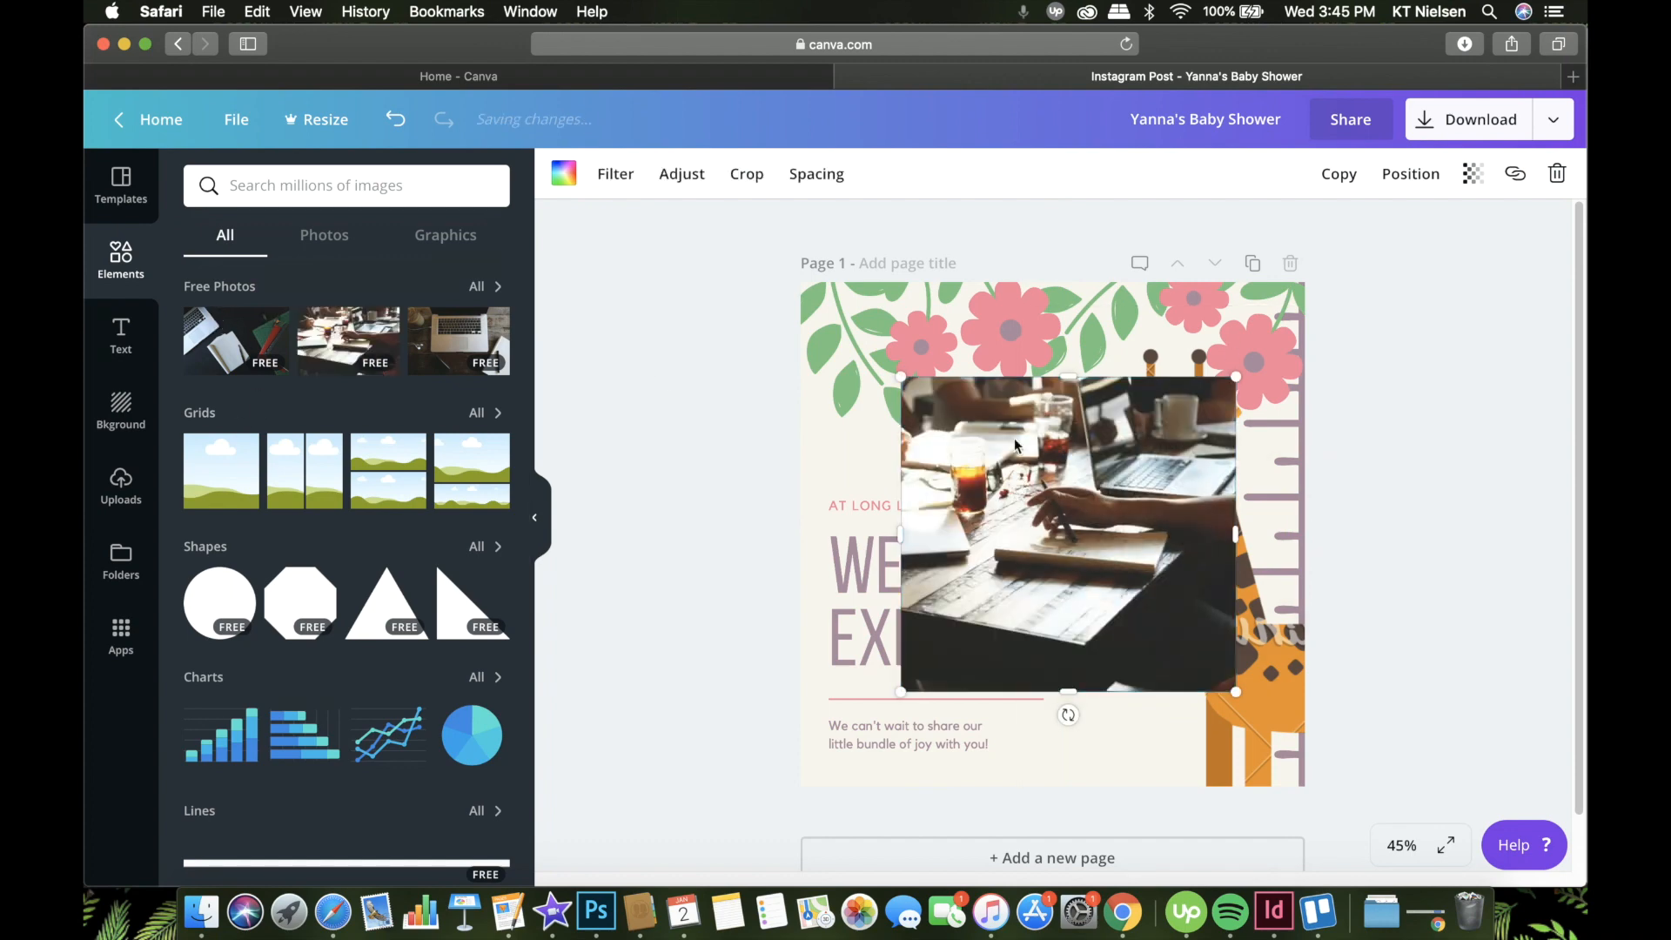
{"action": "left_click_drag", "start_coordinate": [458, 340], "coordinate": [1006, 510]}
{"action": "left_click_drag", "start_coordinate": [228, 341], "coordinate": [984, 502]}
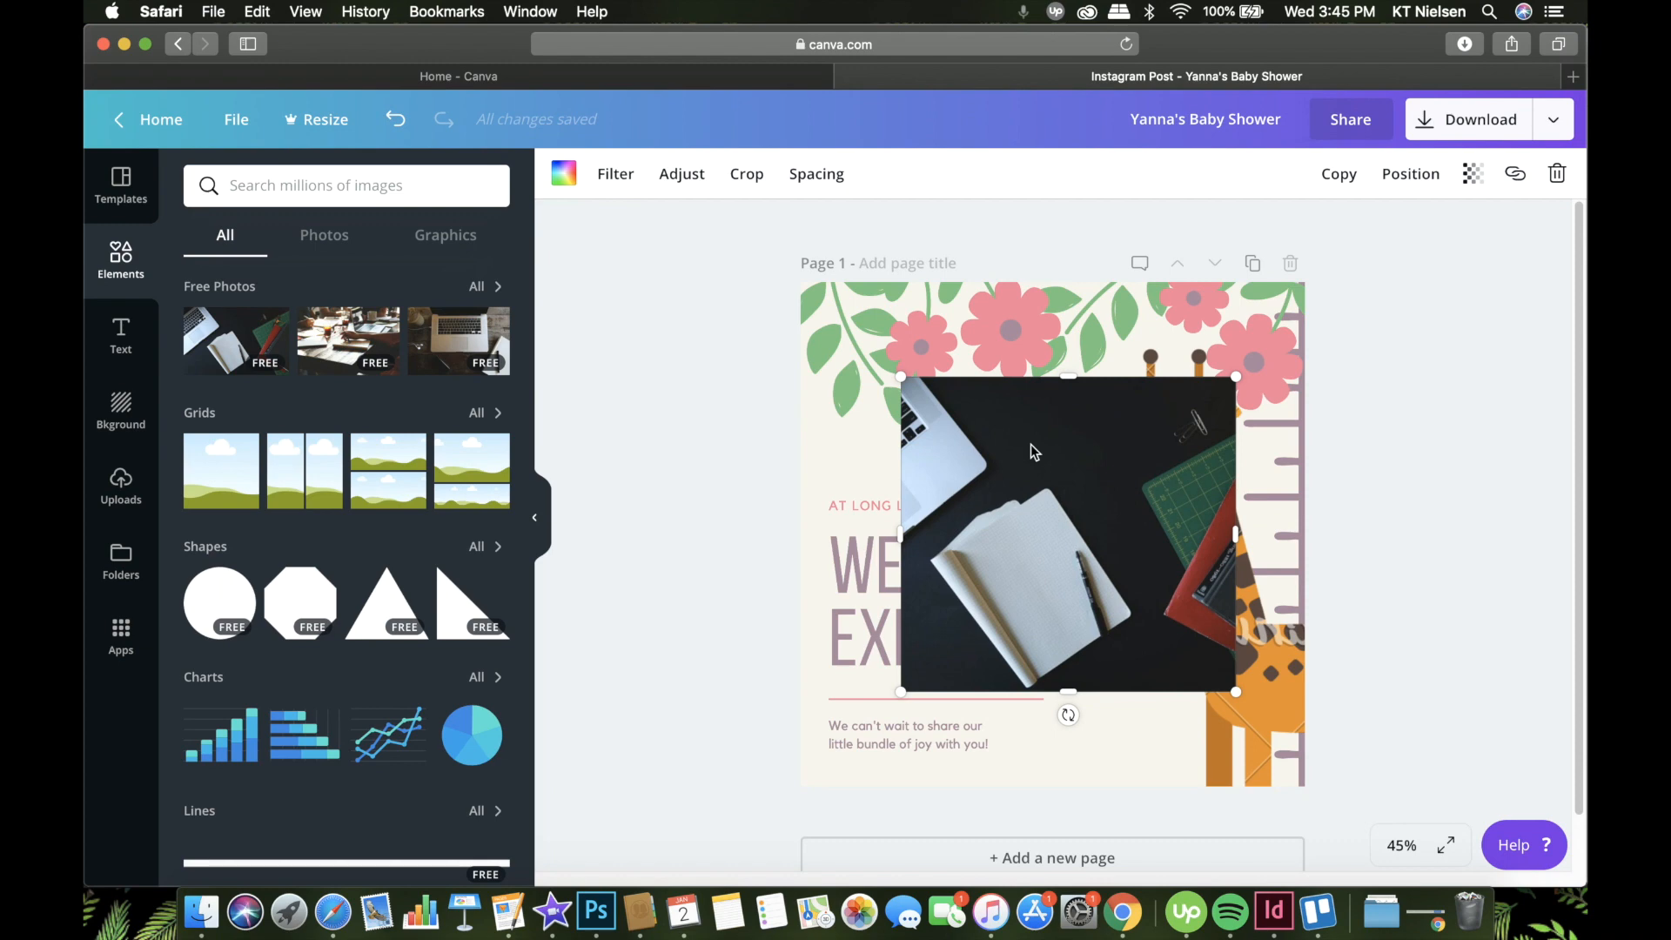
Step: Browse the full grid collection, add the four-column grid to the page and delete it again
{"action": "left_click", "coordinate": [478, 414]}
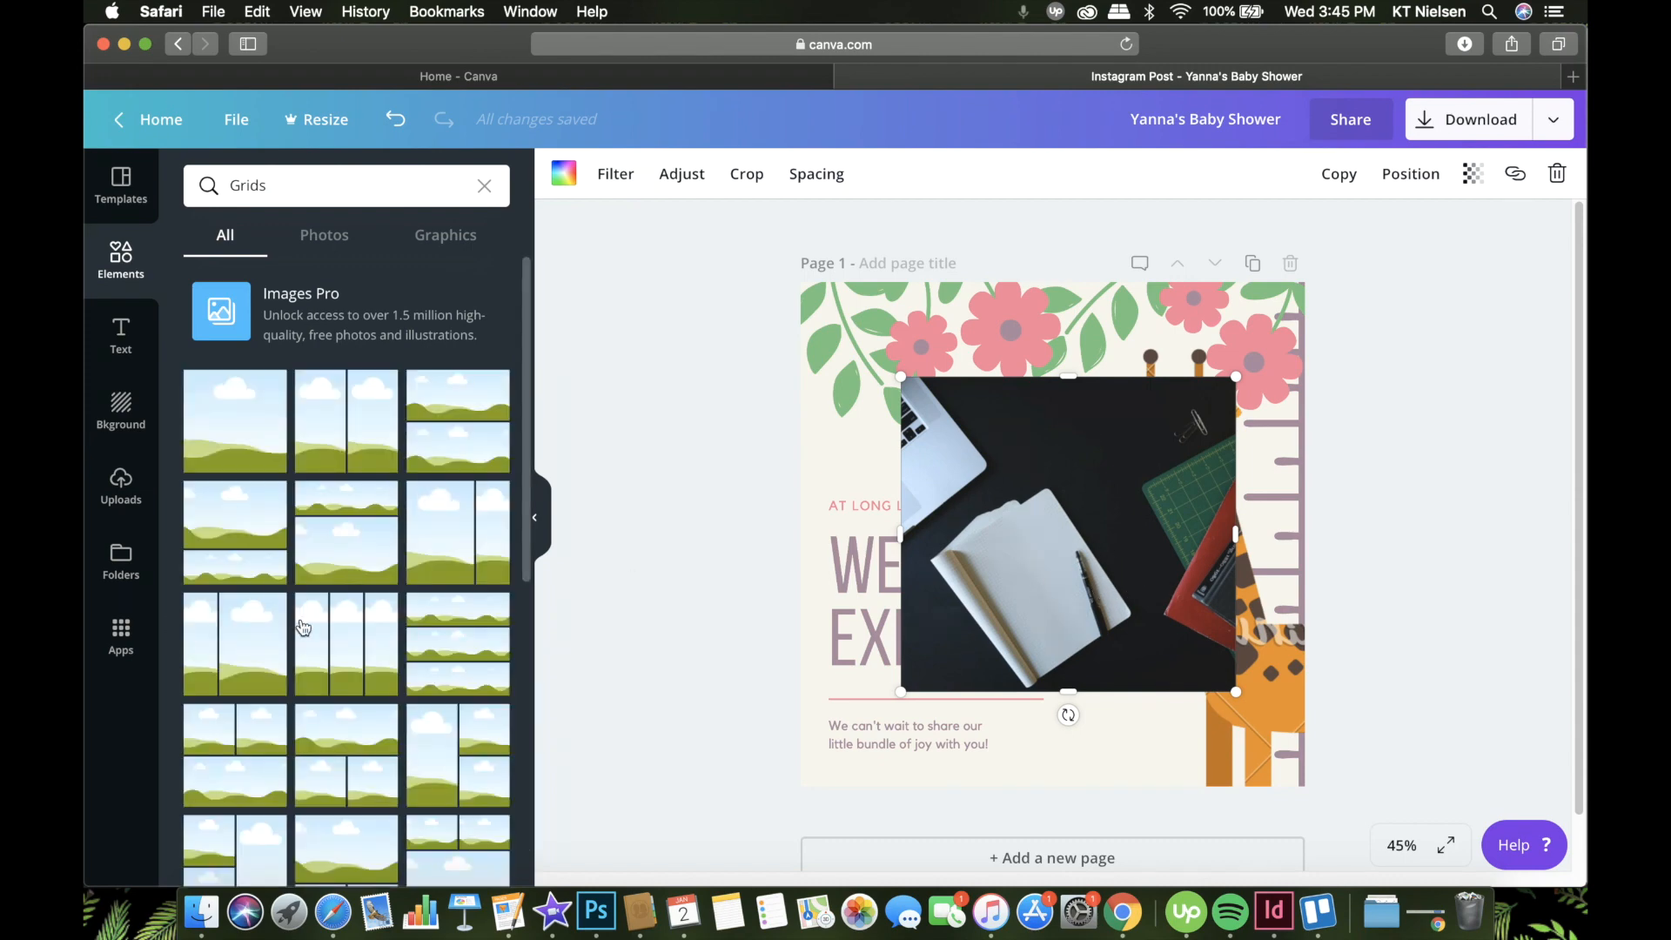
{"action": "scroll", "coordinate": [347, 625], "scroll_direction": "down", "scroll_amount": 5}
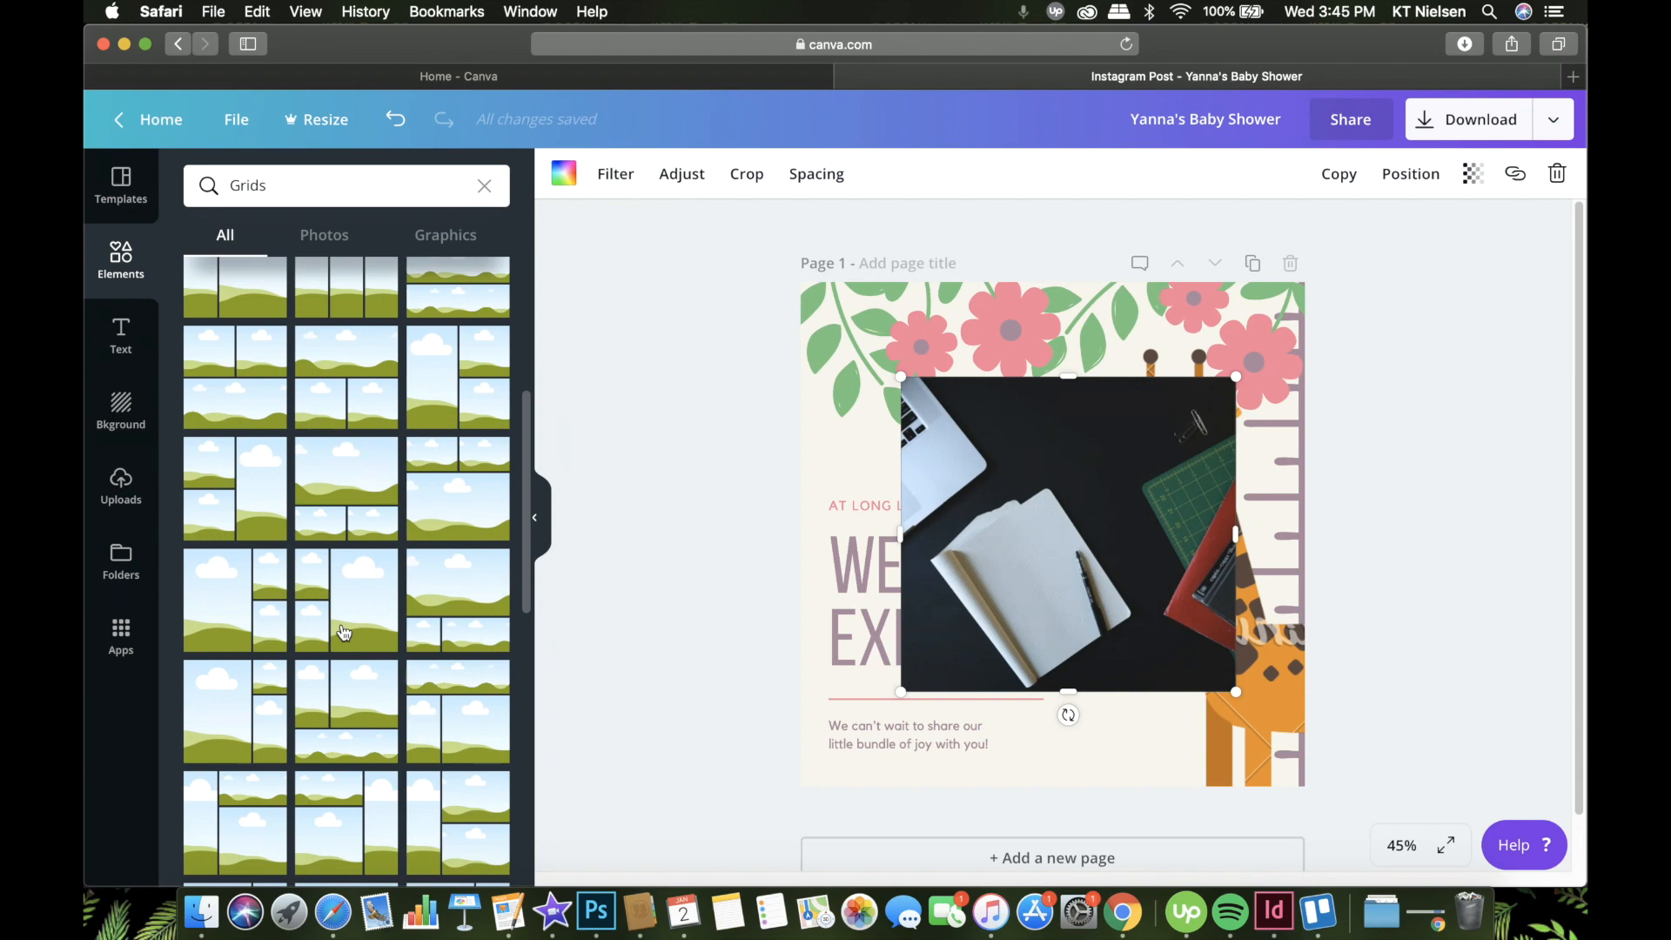
{"action": "scroll", "coordinate": [344, 633], "scroll_direction": "down", "scroll_amount": 4}
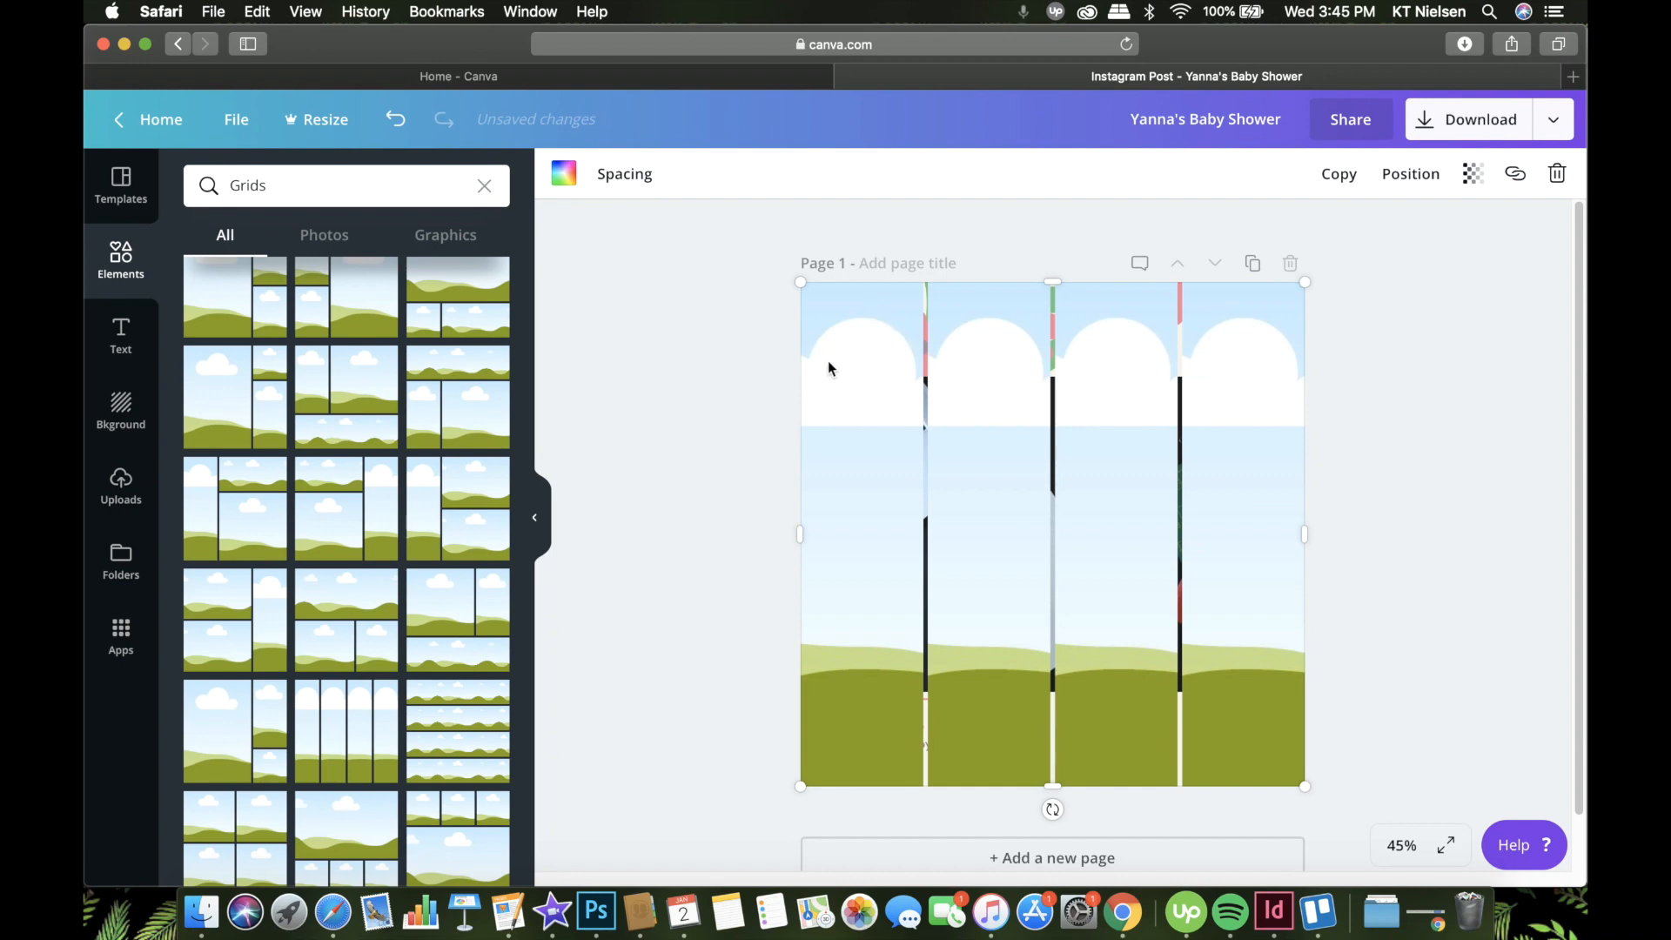
{"action": "scroll", "coordinate": [357, 383], "scroll_direction": "up", "scroll_amount": 5}
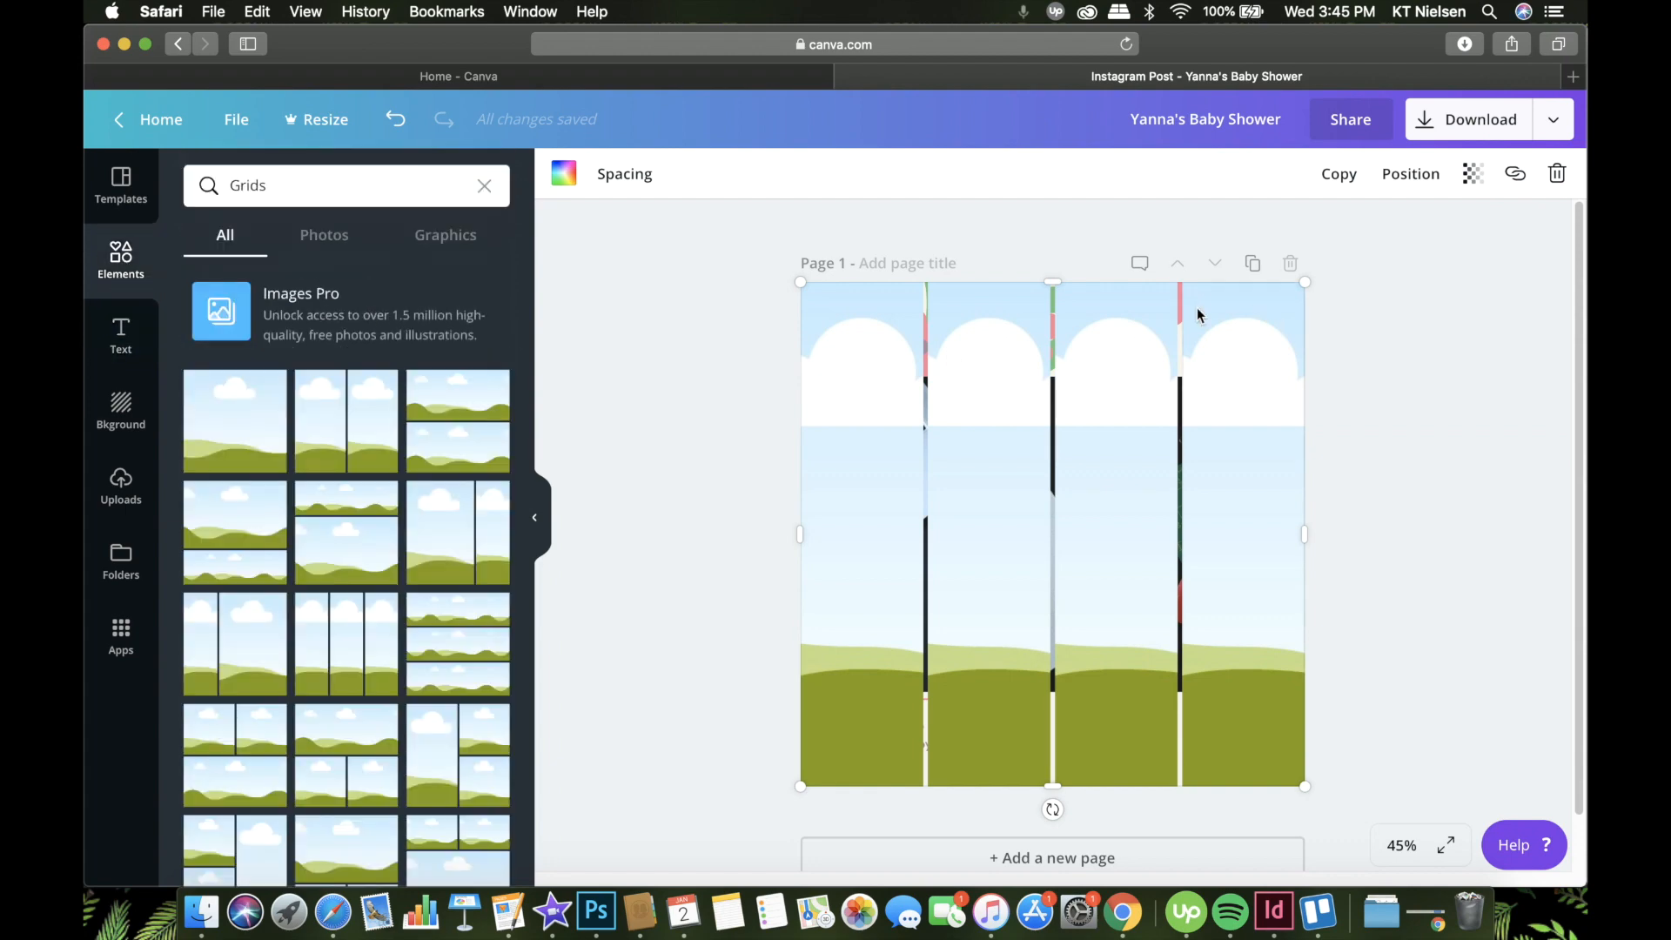
{"action": "key", "text": "Delete"}
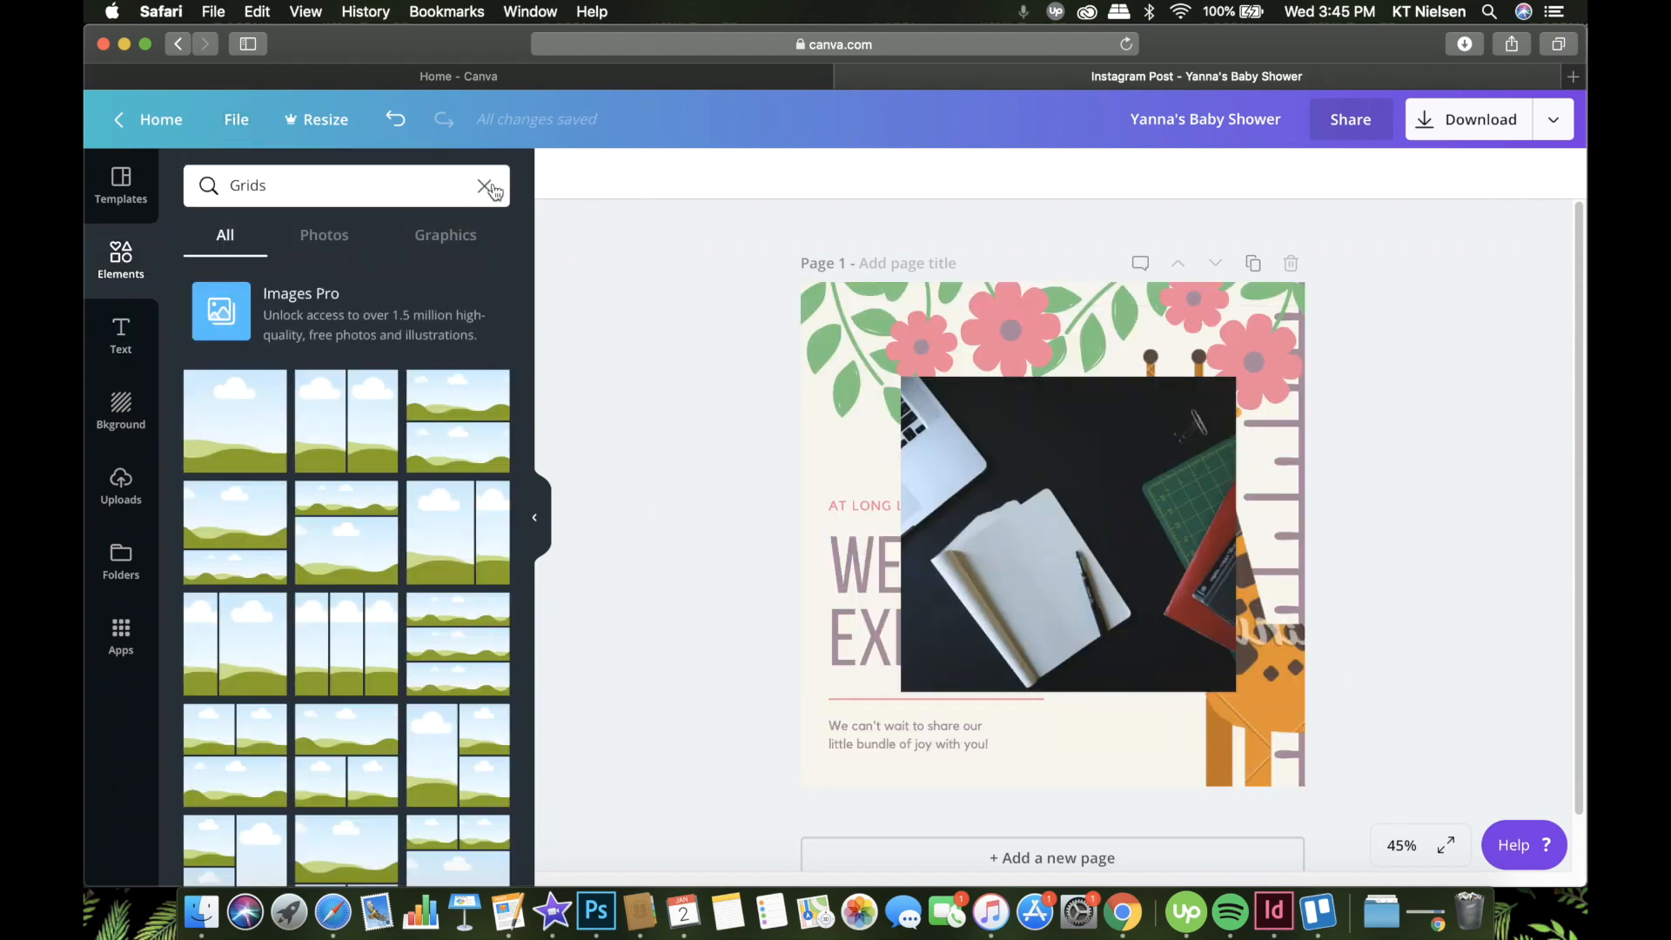
Step: Add an octagon shape over the photo and colour it turquoise, adjusting its position near the page centre
{"action": "left_click", "coordinate": [485, 187]}
{"action": "scroll", "coordinate": [430, 466], "scroll_direction": "down", "scroll_amount": 3}
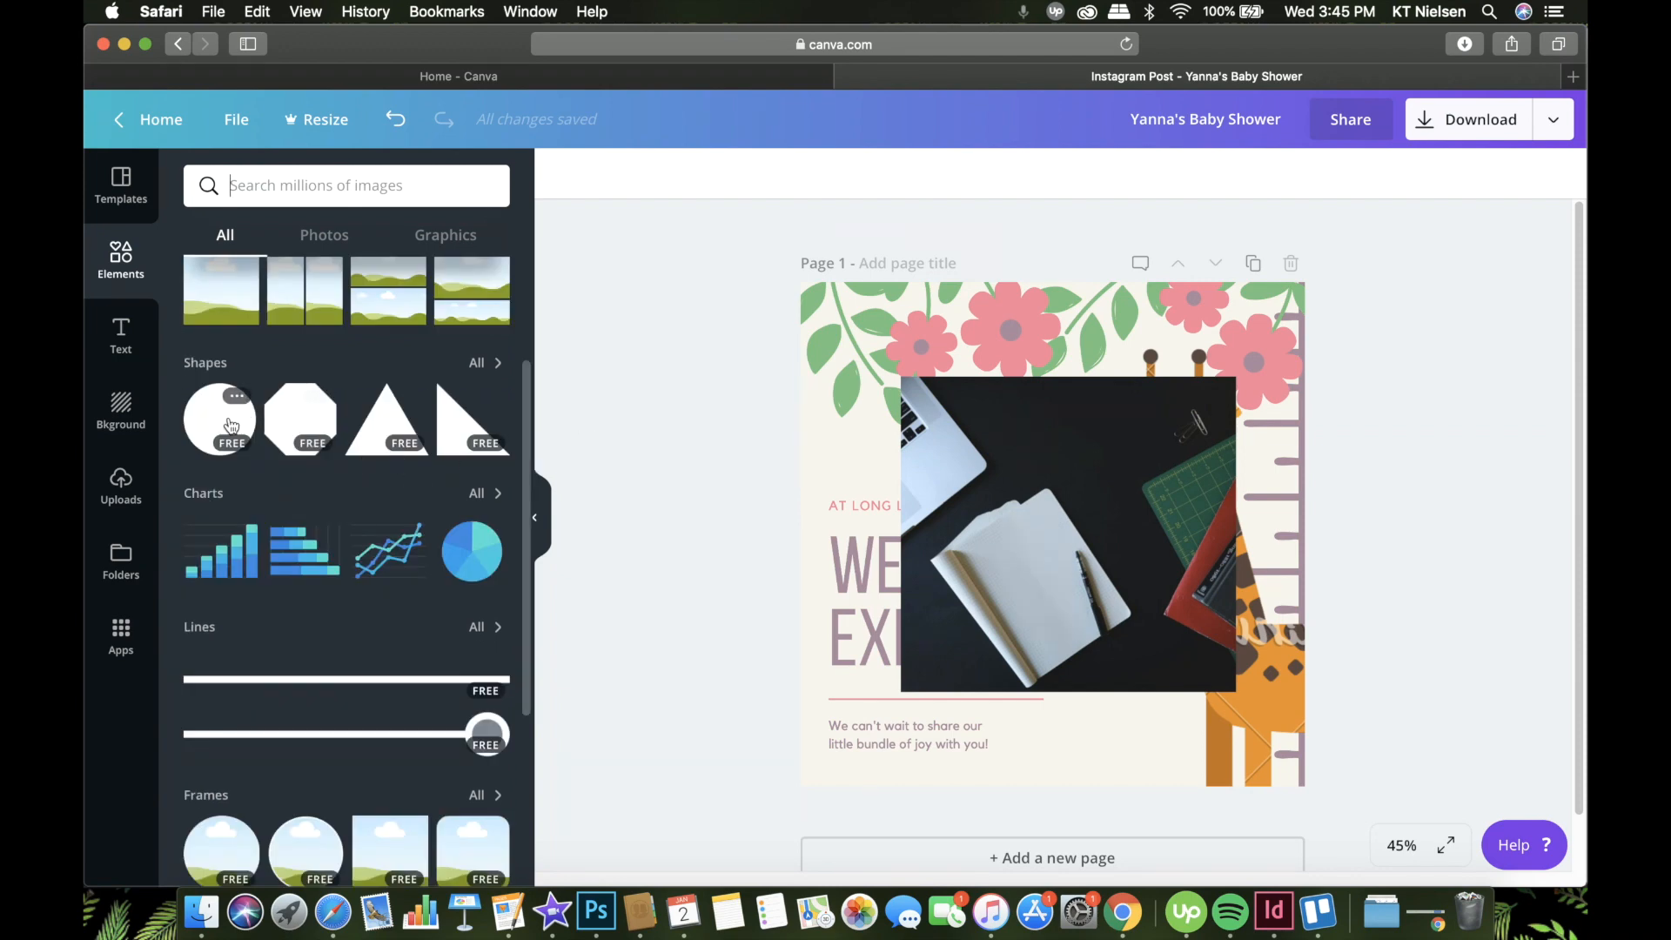
{"action": "left_click", "coordinate": [301, 419]}
{"action": "left_click_drag", "start_coordinate": [1073, 462], "coordinate": [1068, 448]}
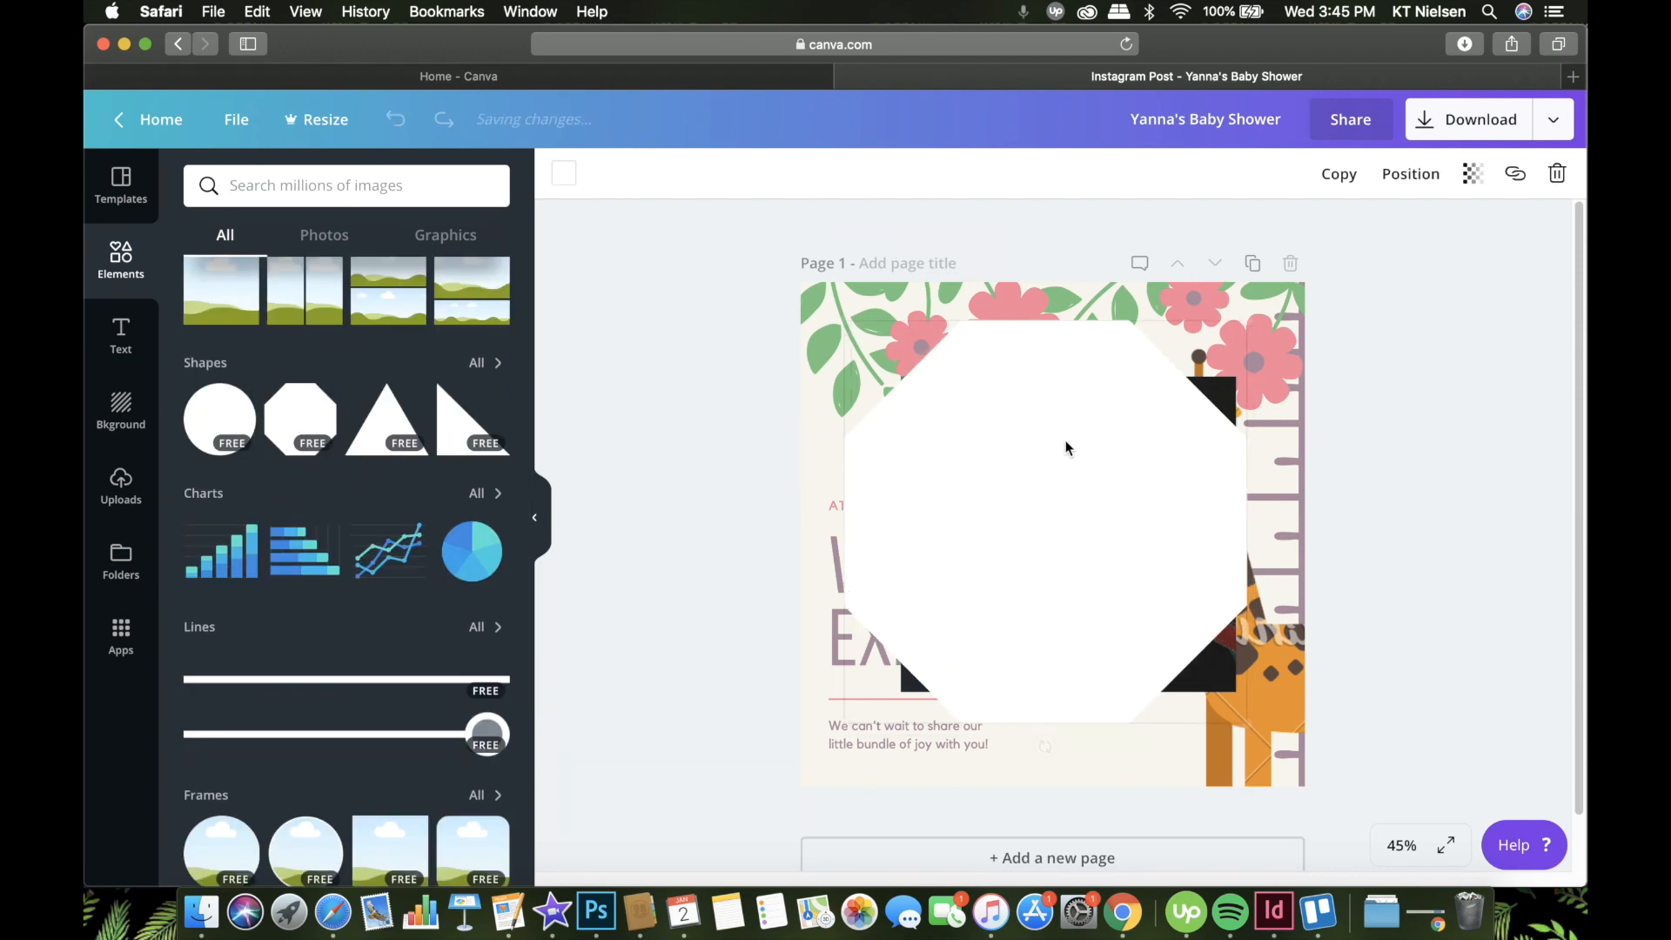
{"action": "left_click", "coordinate": [564, 174]}
{"action": "left_click", "coordinate": [593, 433]}
{"action": "left_click_drag", "start_coordinate": [1105, 440], "coordinate": [1122, 461]}
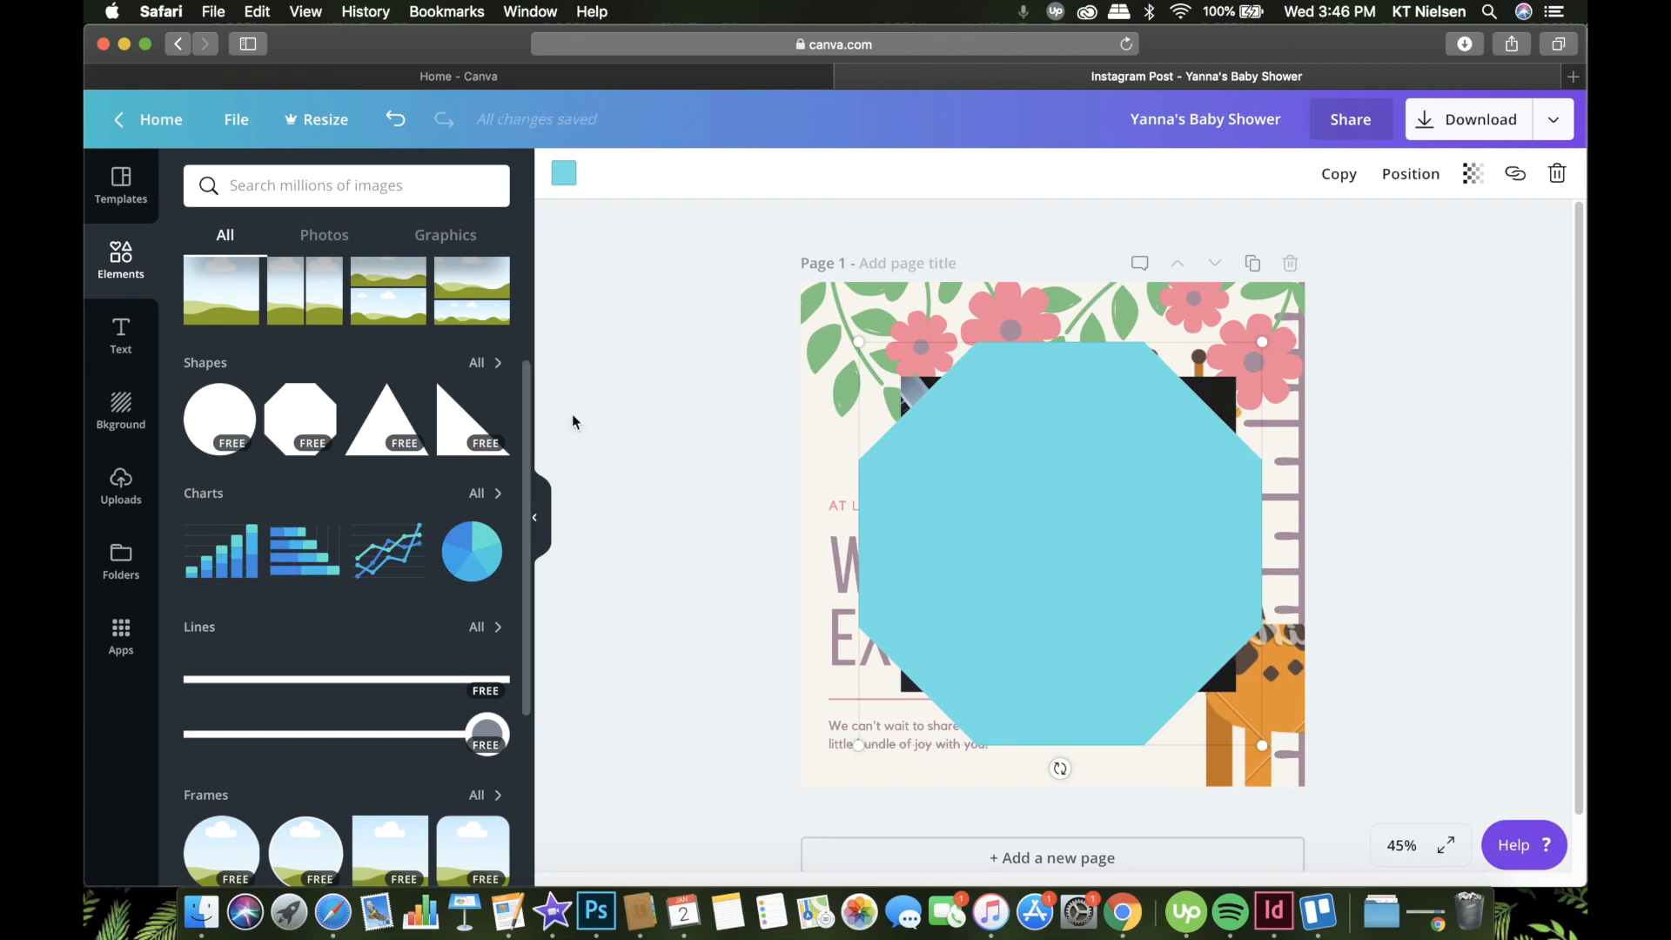
Step: Add the thick arch and the zigzag from the full shapes collection on top of the octagon
{"action": "left_click", "coordinate": [502, 369]}
{"action": "scroll", "coordinate": [369, 557], "scroll_direction": "down", "scroll_amount": 10}
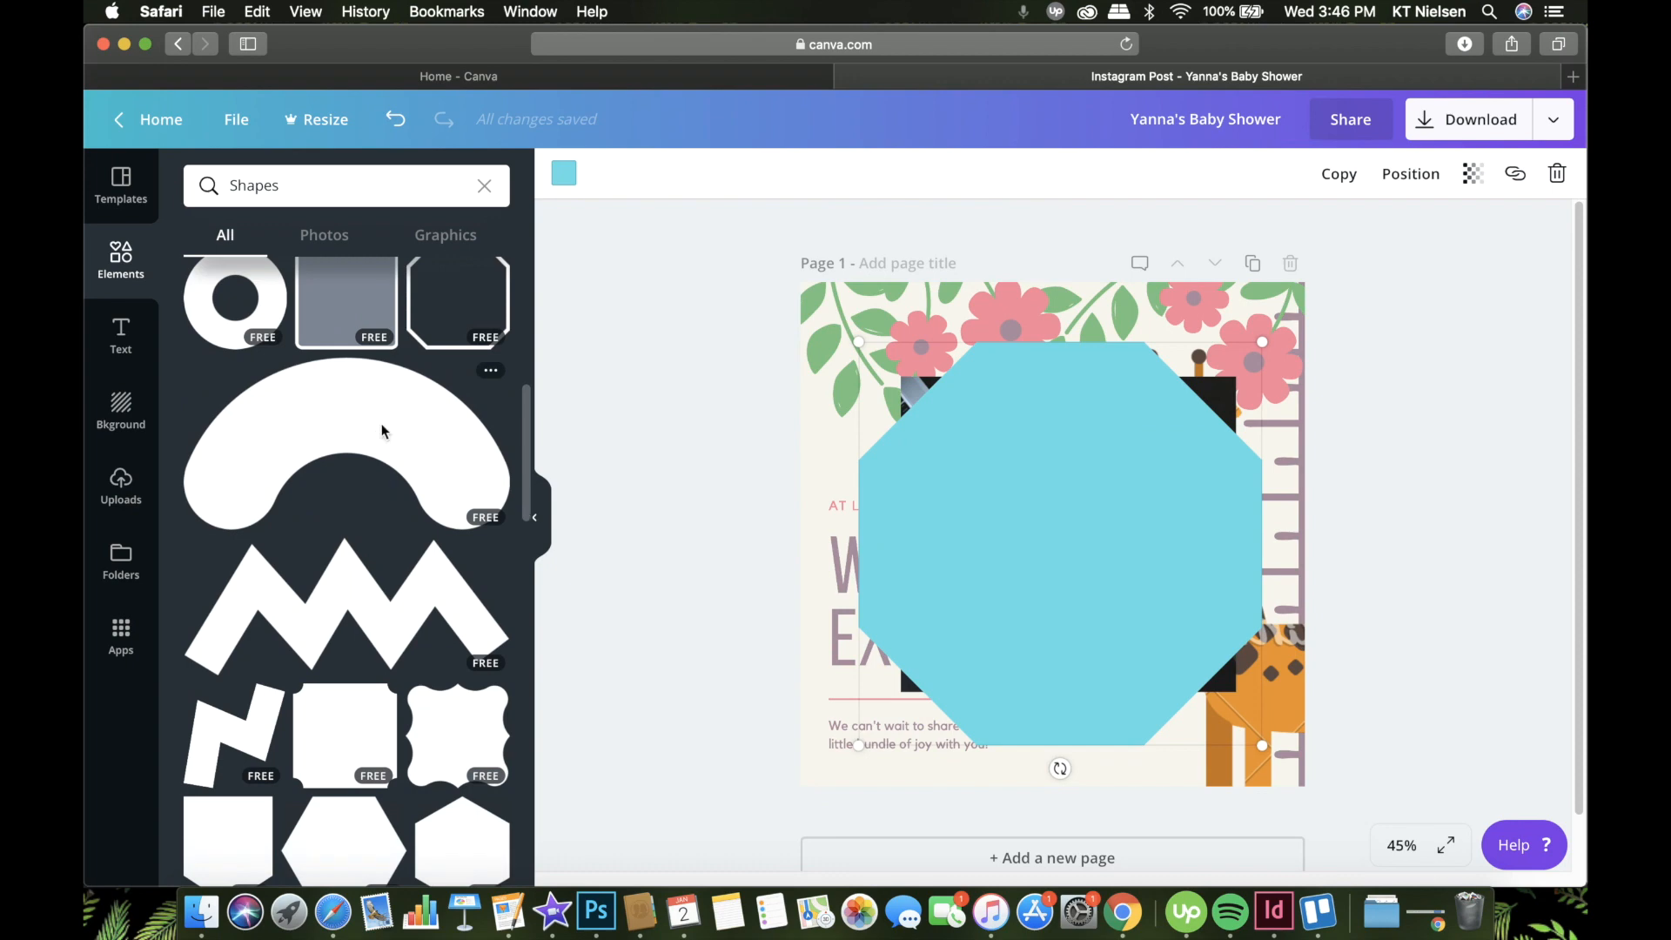
{"action": "left_click", "coordinate": [381, 438]}
{"action": "left_click_drag", "start_coordinate": [1197, 537], "coordinate": [1202, 522]}
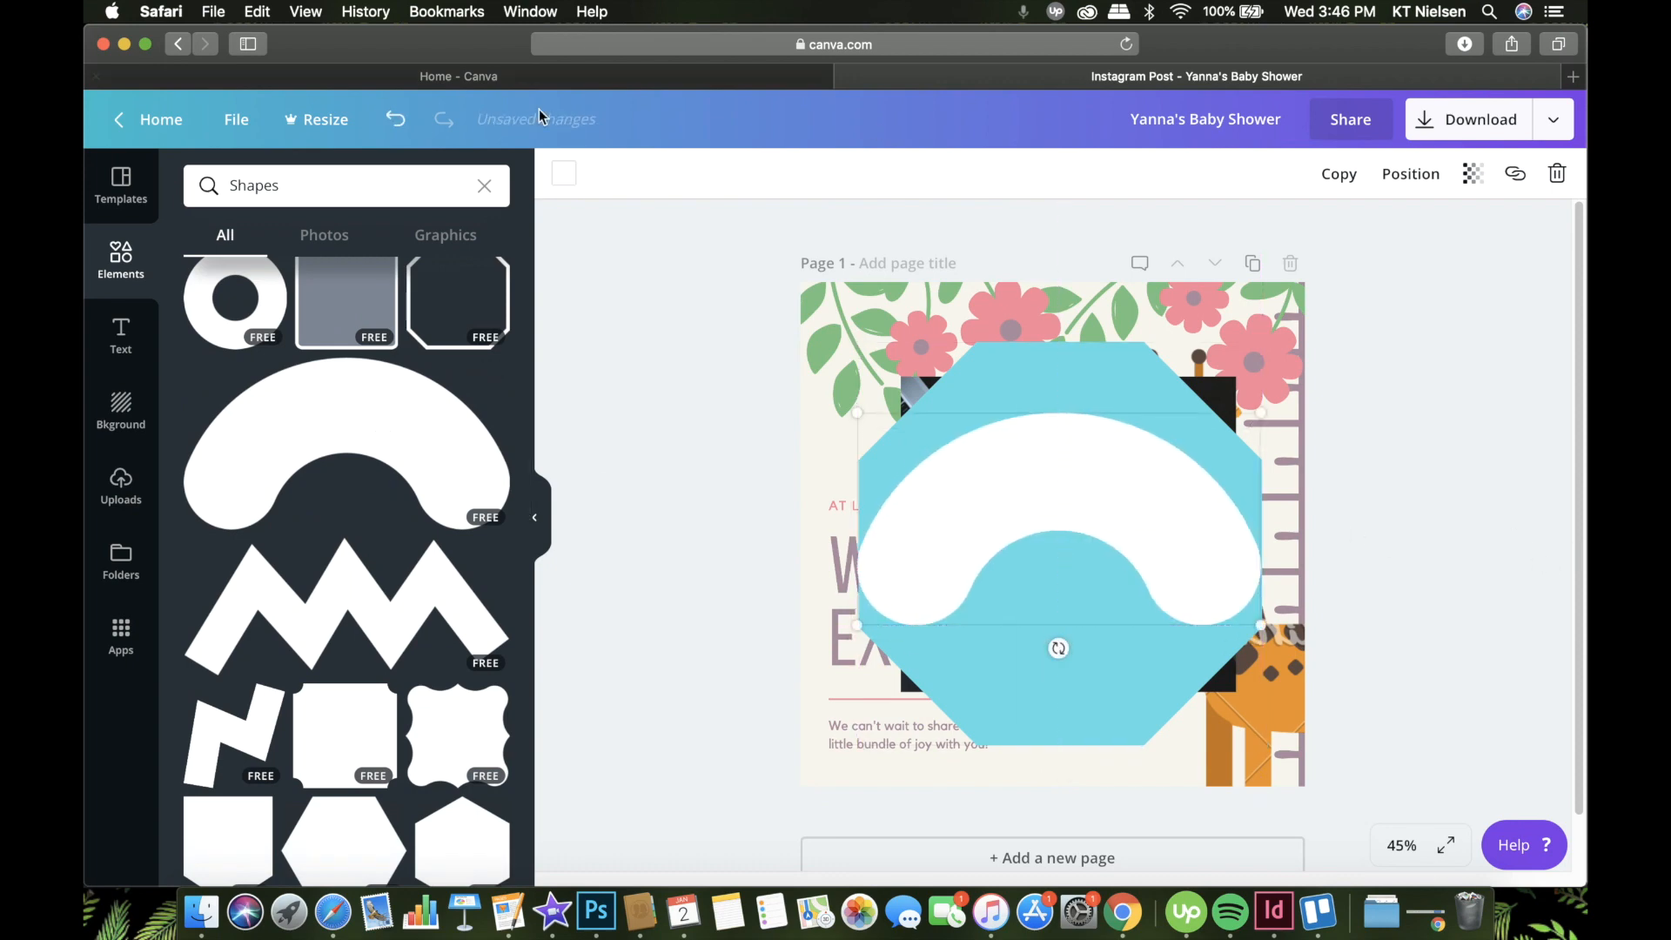
{"action": "left_click", "coordinate": [360, 599]}
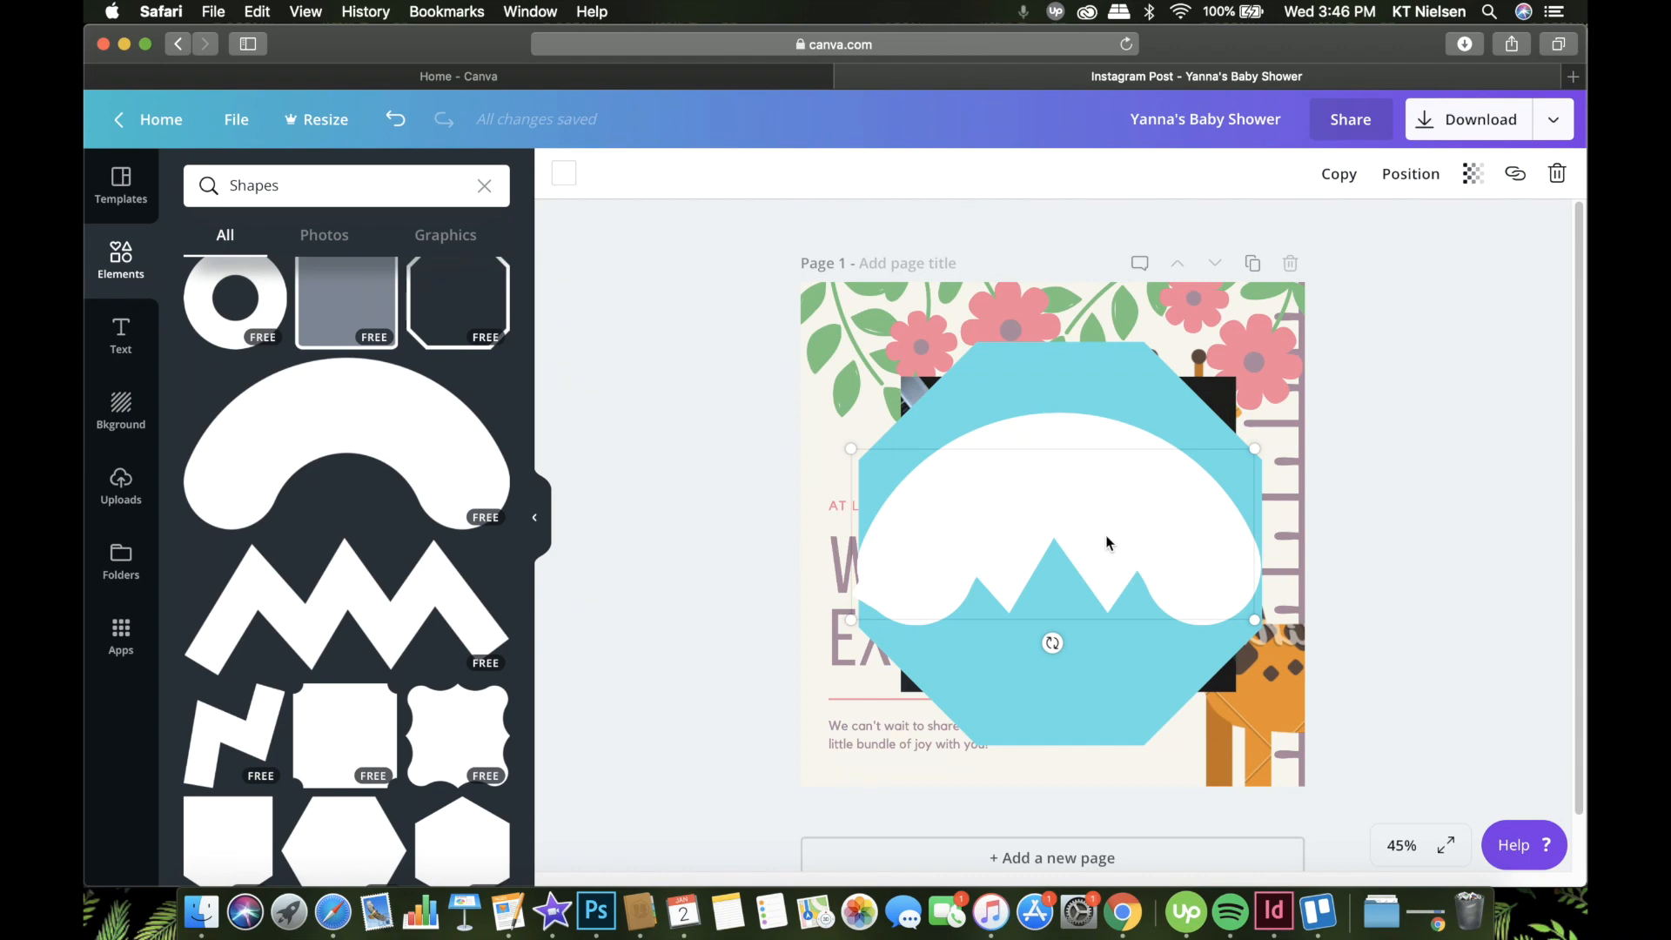
Step: Add a bar chart to the page and set its Item 1 value to 30
{"action": "left_click", "coordinate": [484, 185]}
{"action": "scroll", "coordinate": [366, 609], "scroll_direction": "down", "scroll_amount": 3}
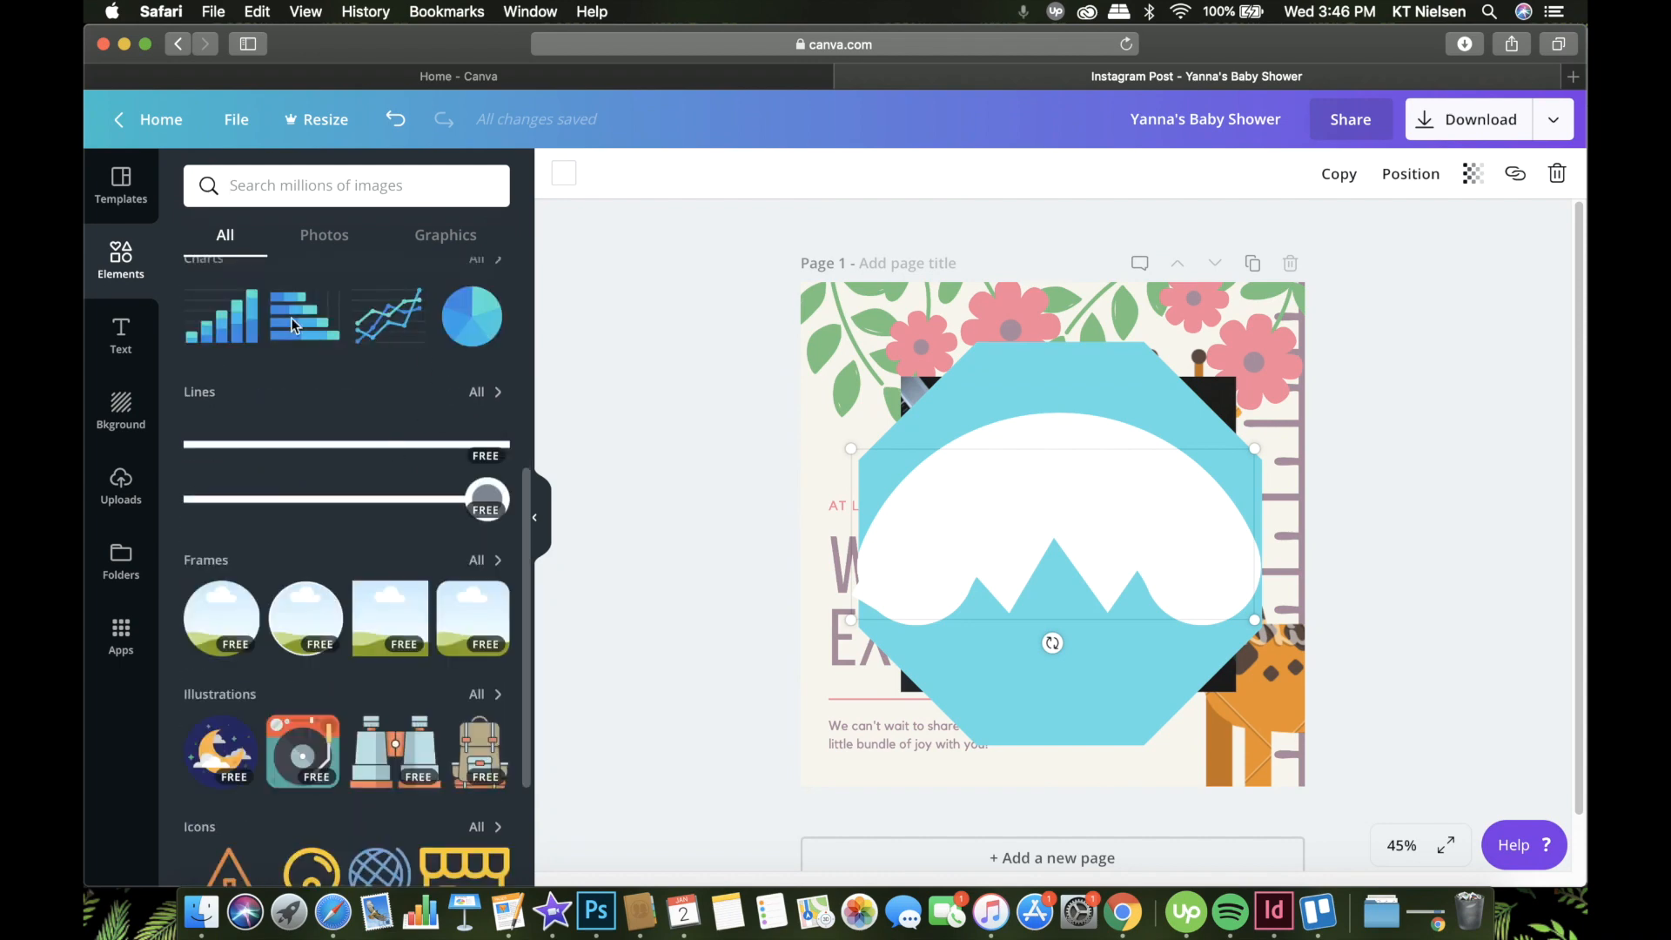
{"action": "left_click", "coordinate": [224, 327]}
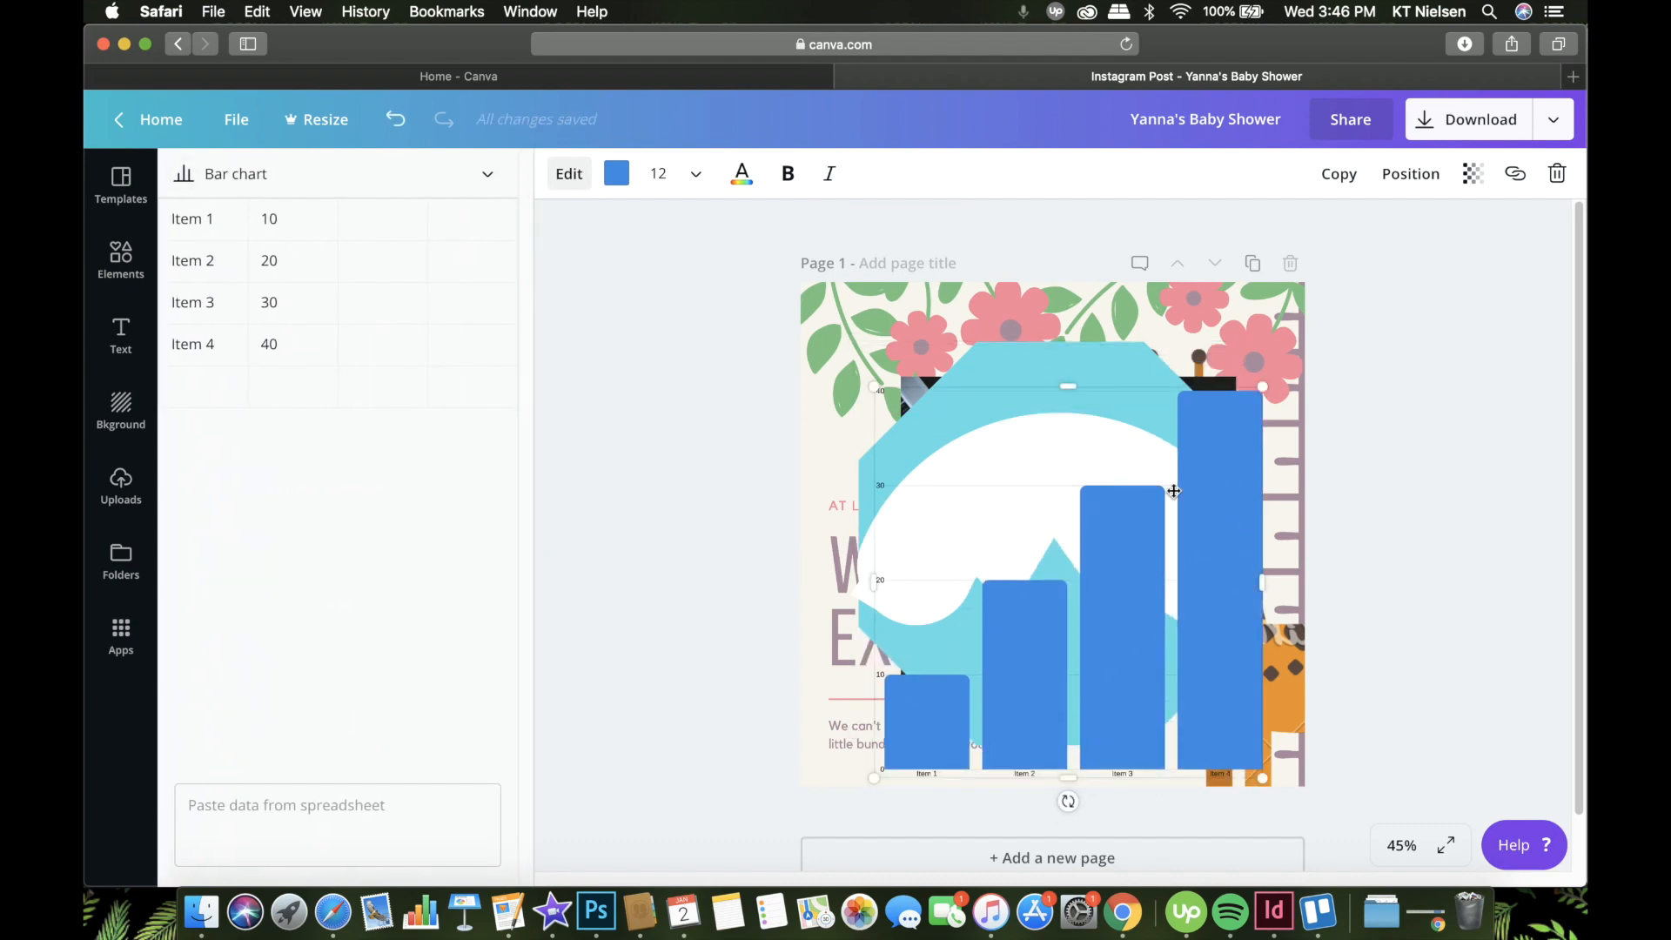
{"action": "left_click", "coordinate": [264, 219]}
{"action": "key", "text": "Return"}
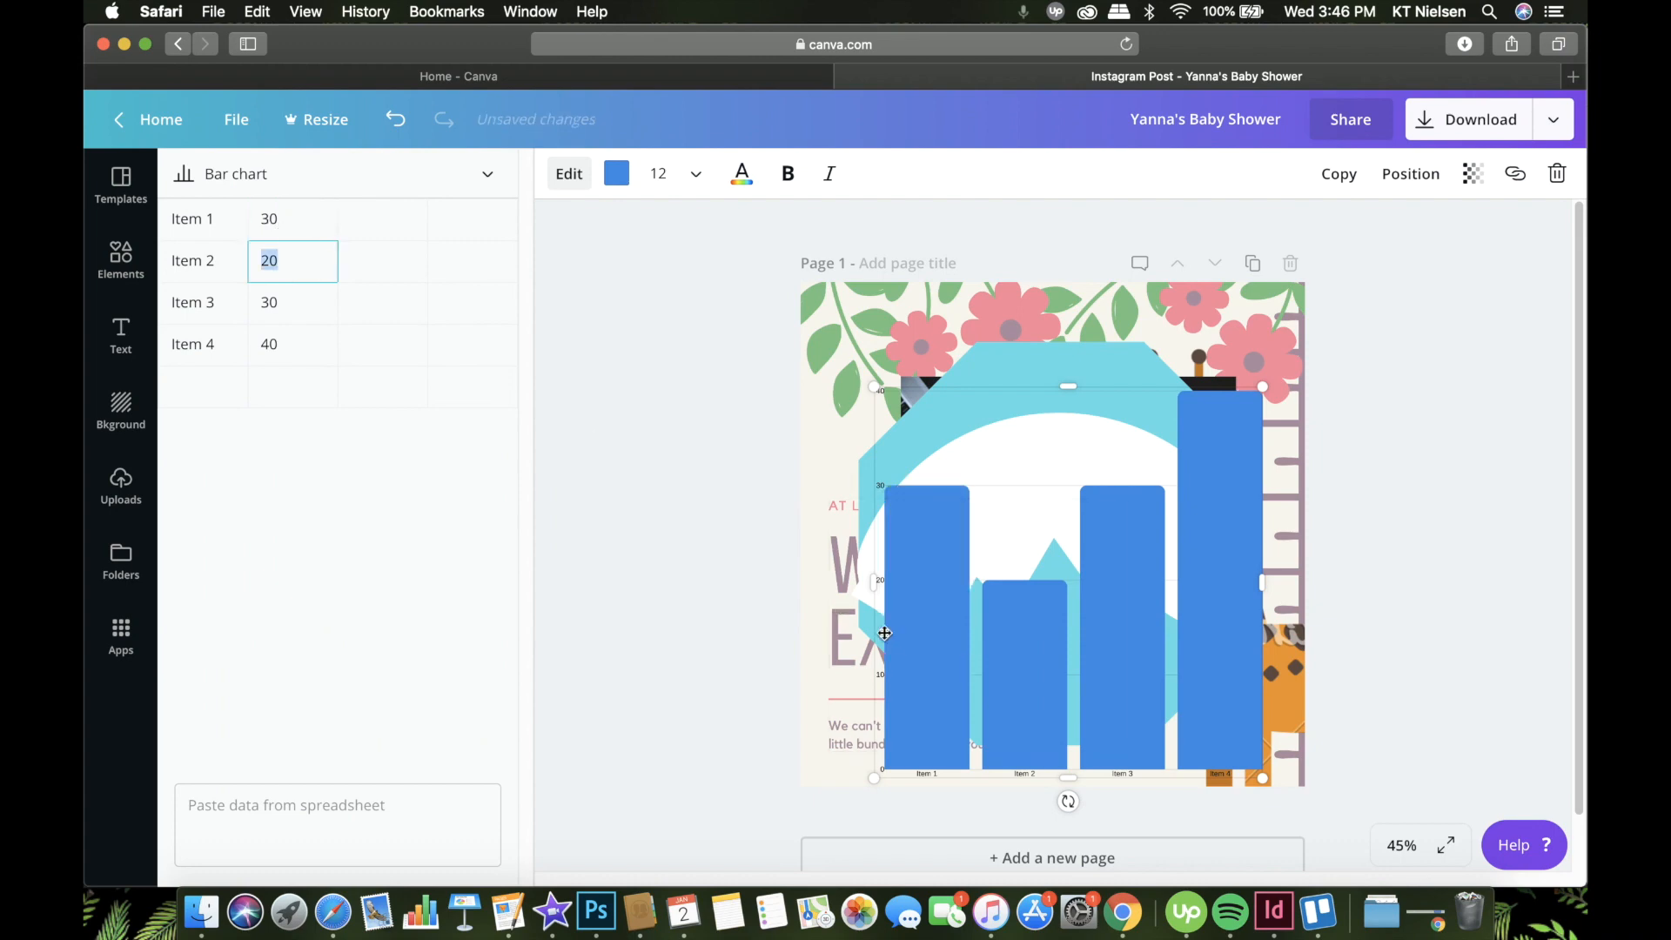
Step: Change the chart type to a donut chart and, after that, to a pie chart, and deselect it
{"action": "left_click", "coordinate": [478, 178]}
{"action": "left_click", "coordinate": [478, 173]}
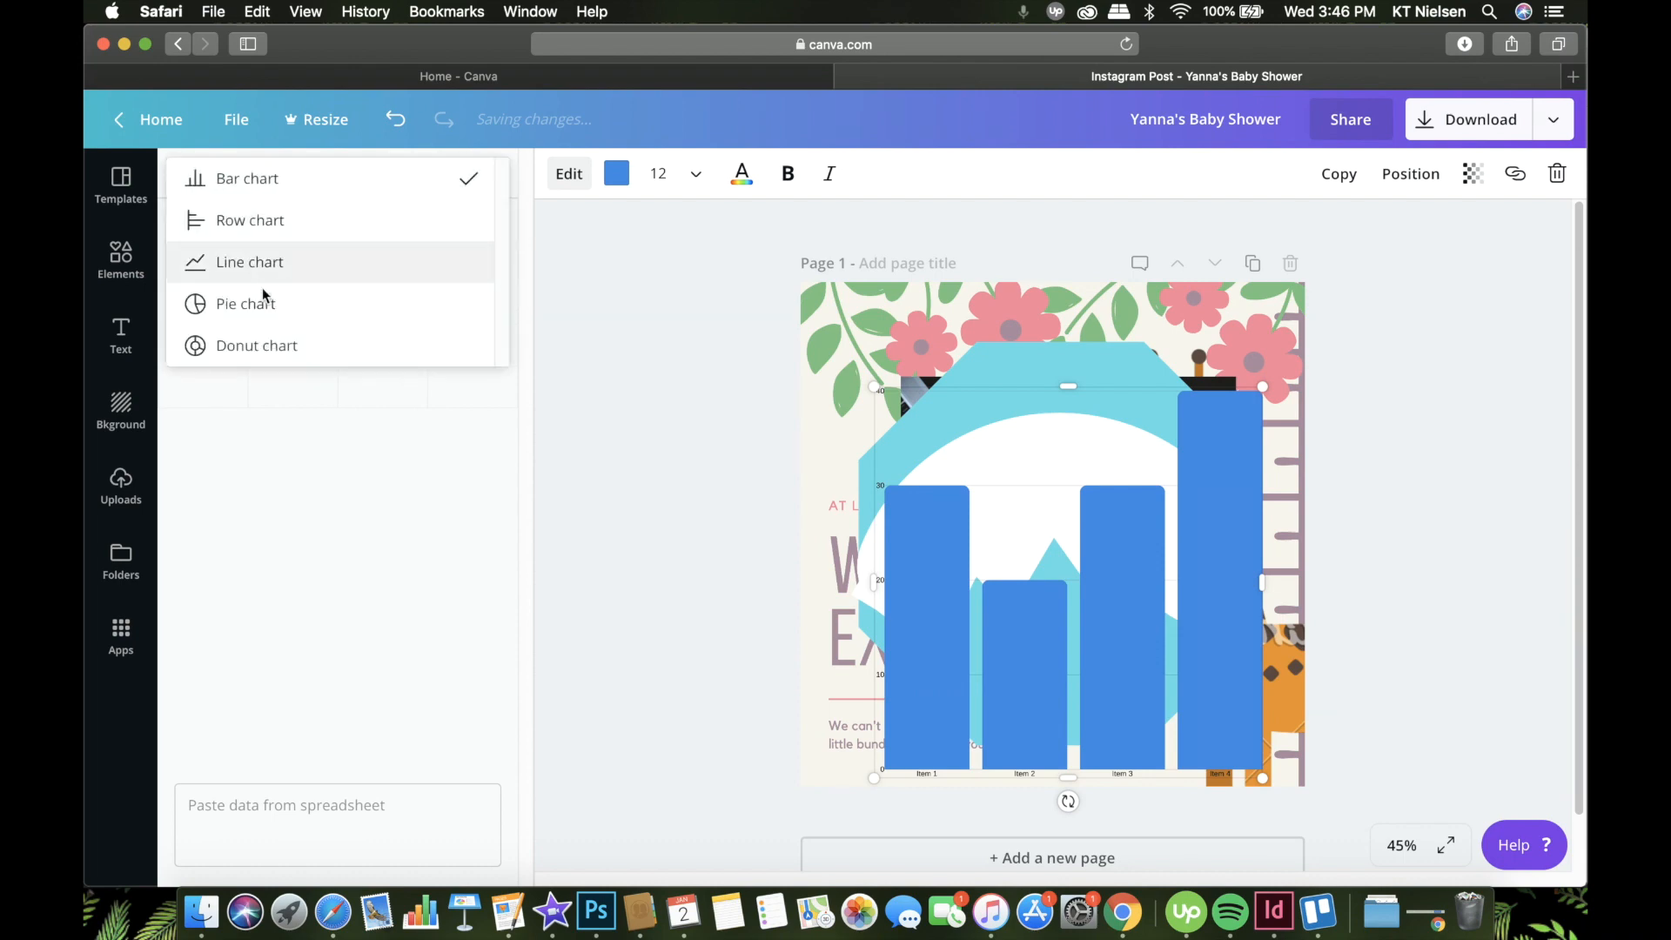
{"action": "left_click", "coordinate": [279, 346]}
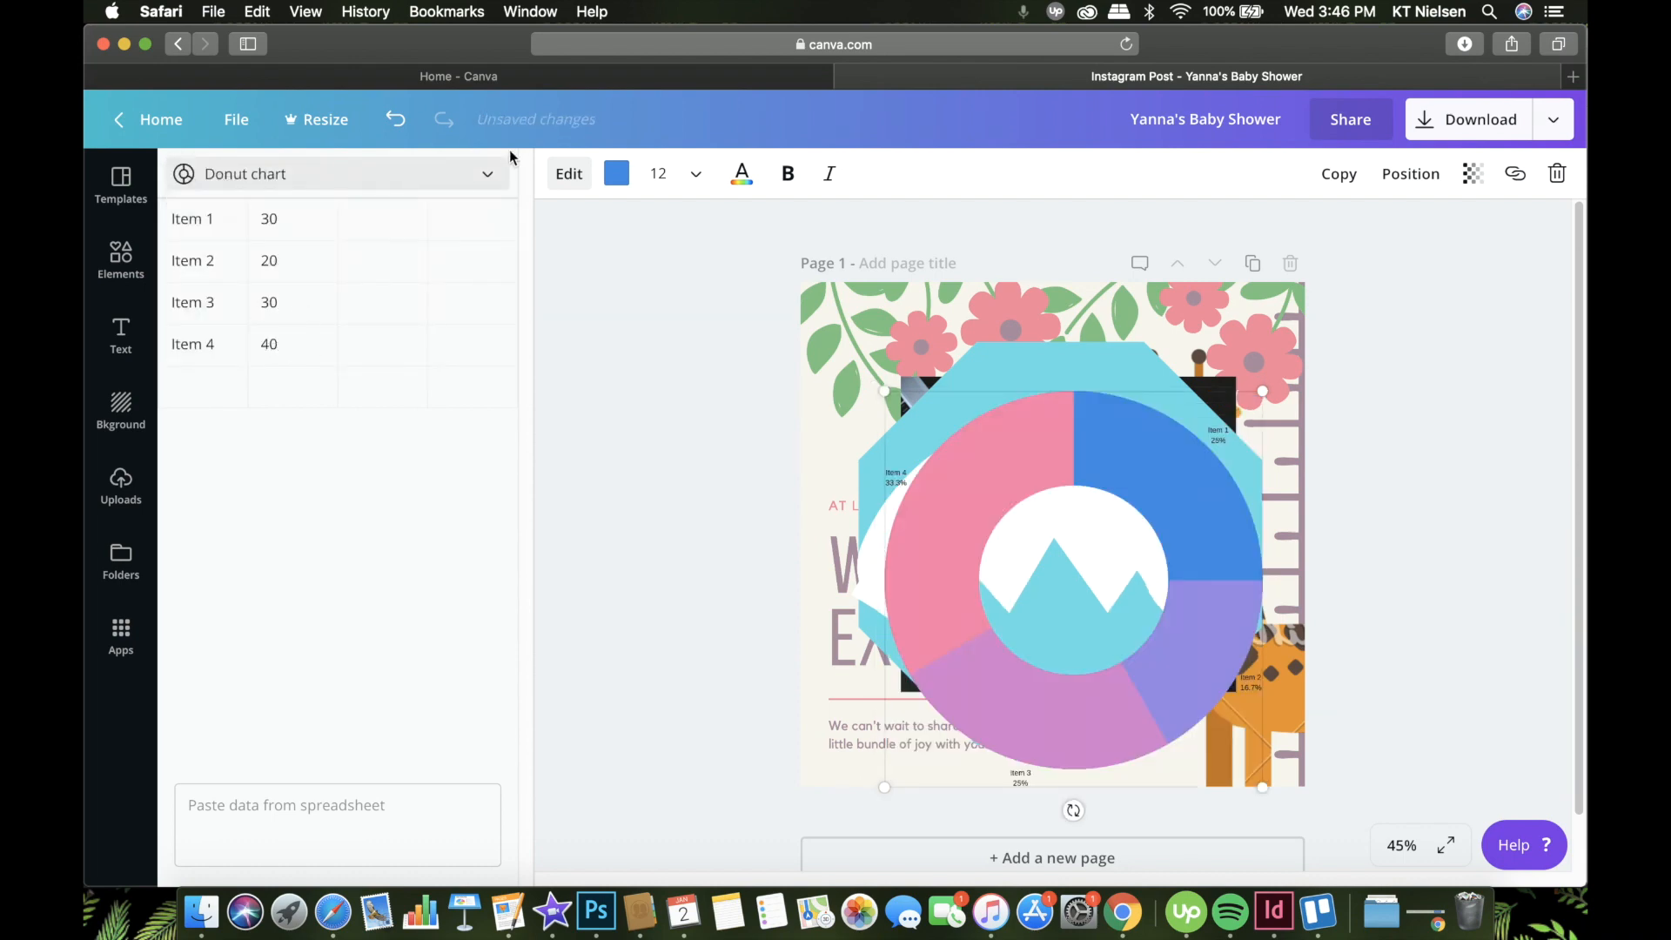
{"action": "left_click", "coordinate": [477, 170]}
{"action": "left_click", "coordinate": [310, 255]}
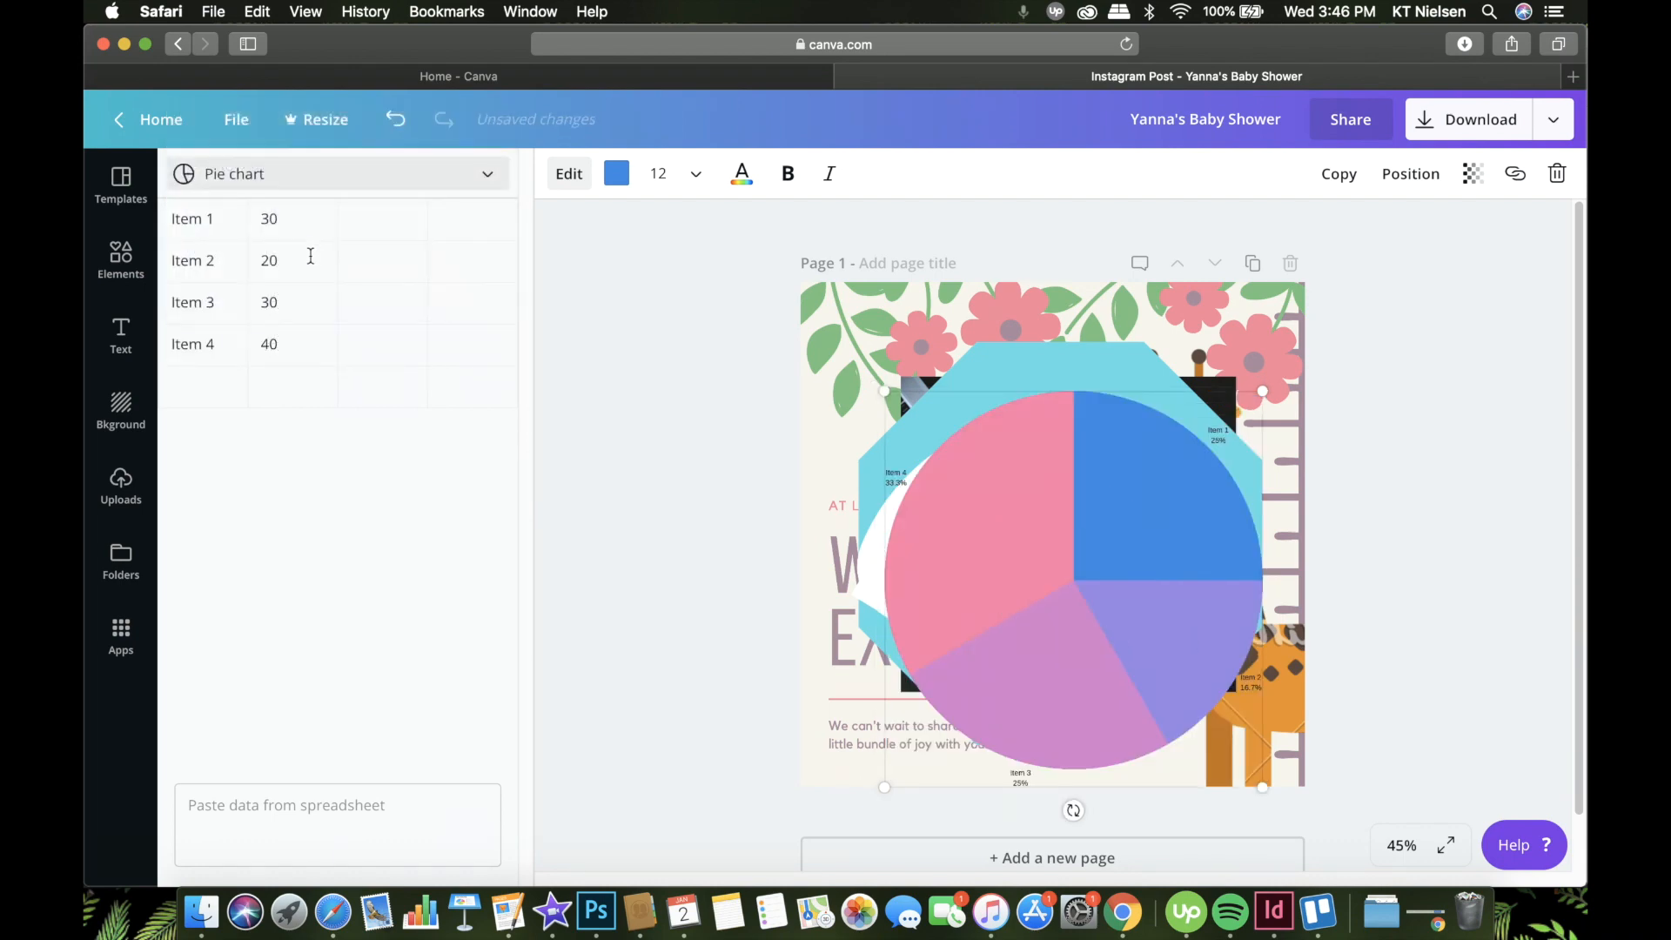
{"action": "left_click", "coordinate": [621, 296]}
Step: Add a plain solid line, place it over the flowers near the page's upper edge and colour it black
{"action": "scroll", "coordinate": [328, 489], "scroll_direction": "down", "scroll_amount": 2}
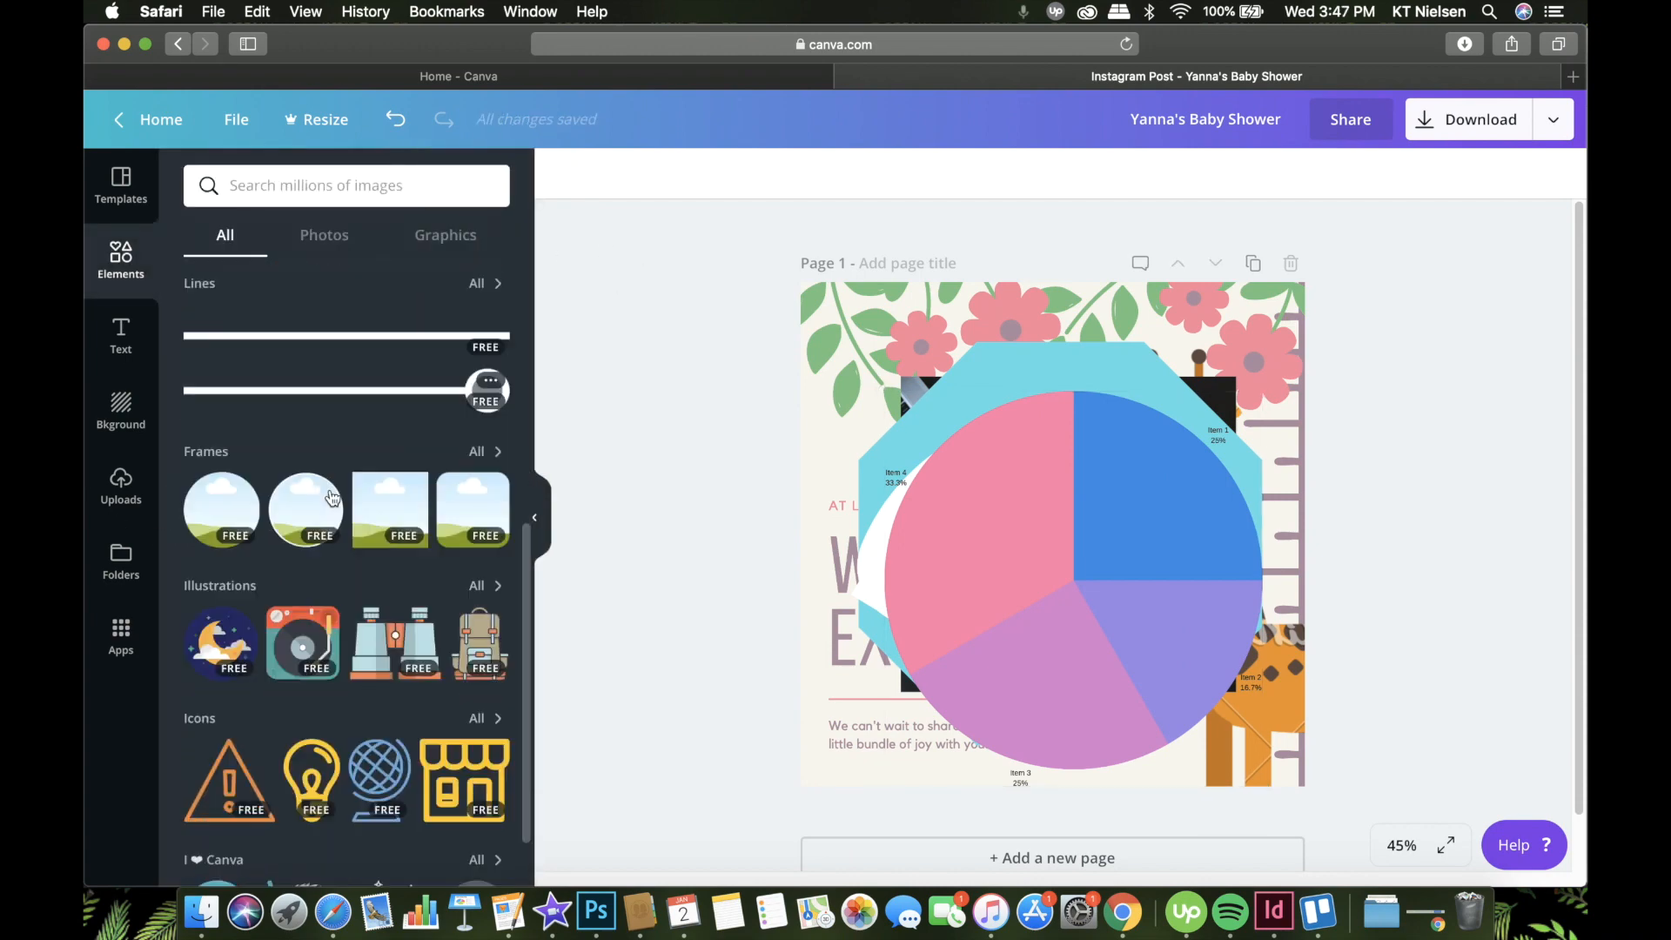
{"action": "left_click", "coordinate": [216, 334]}
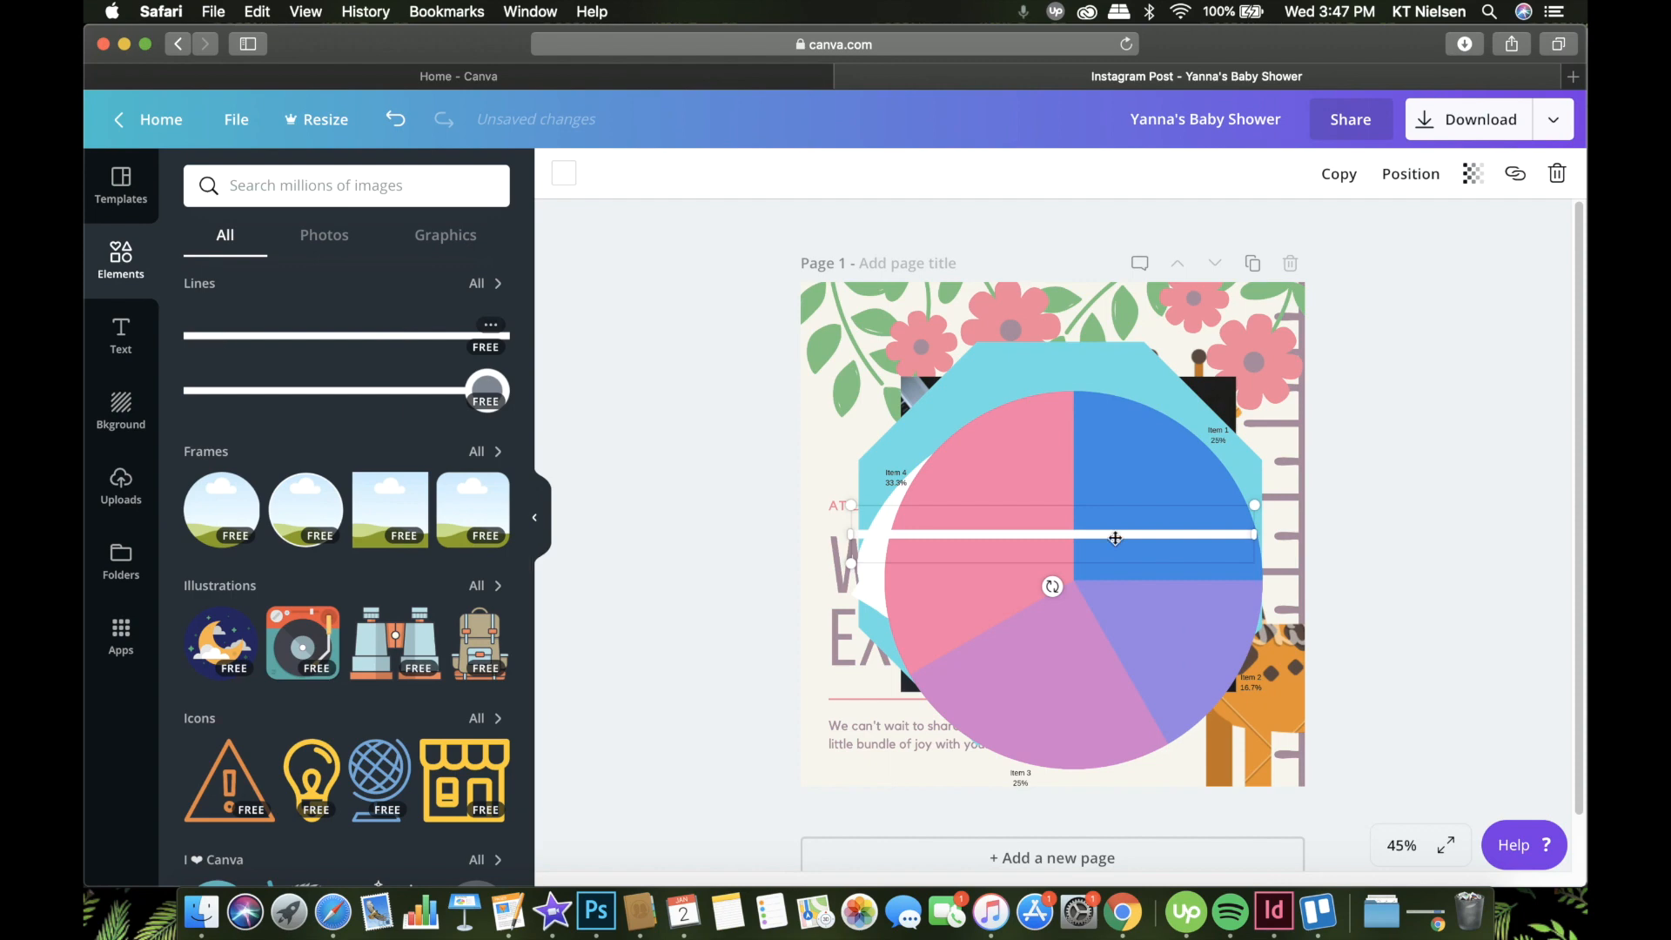
{"action": "left_click_drag", "start_coordinate": [1116, 540], "coordinate": [1132, 327]}
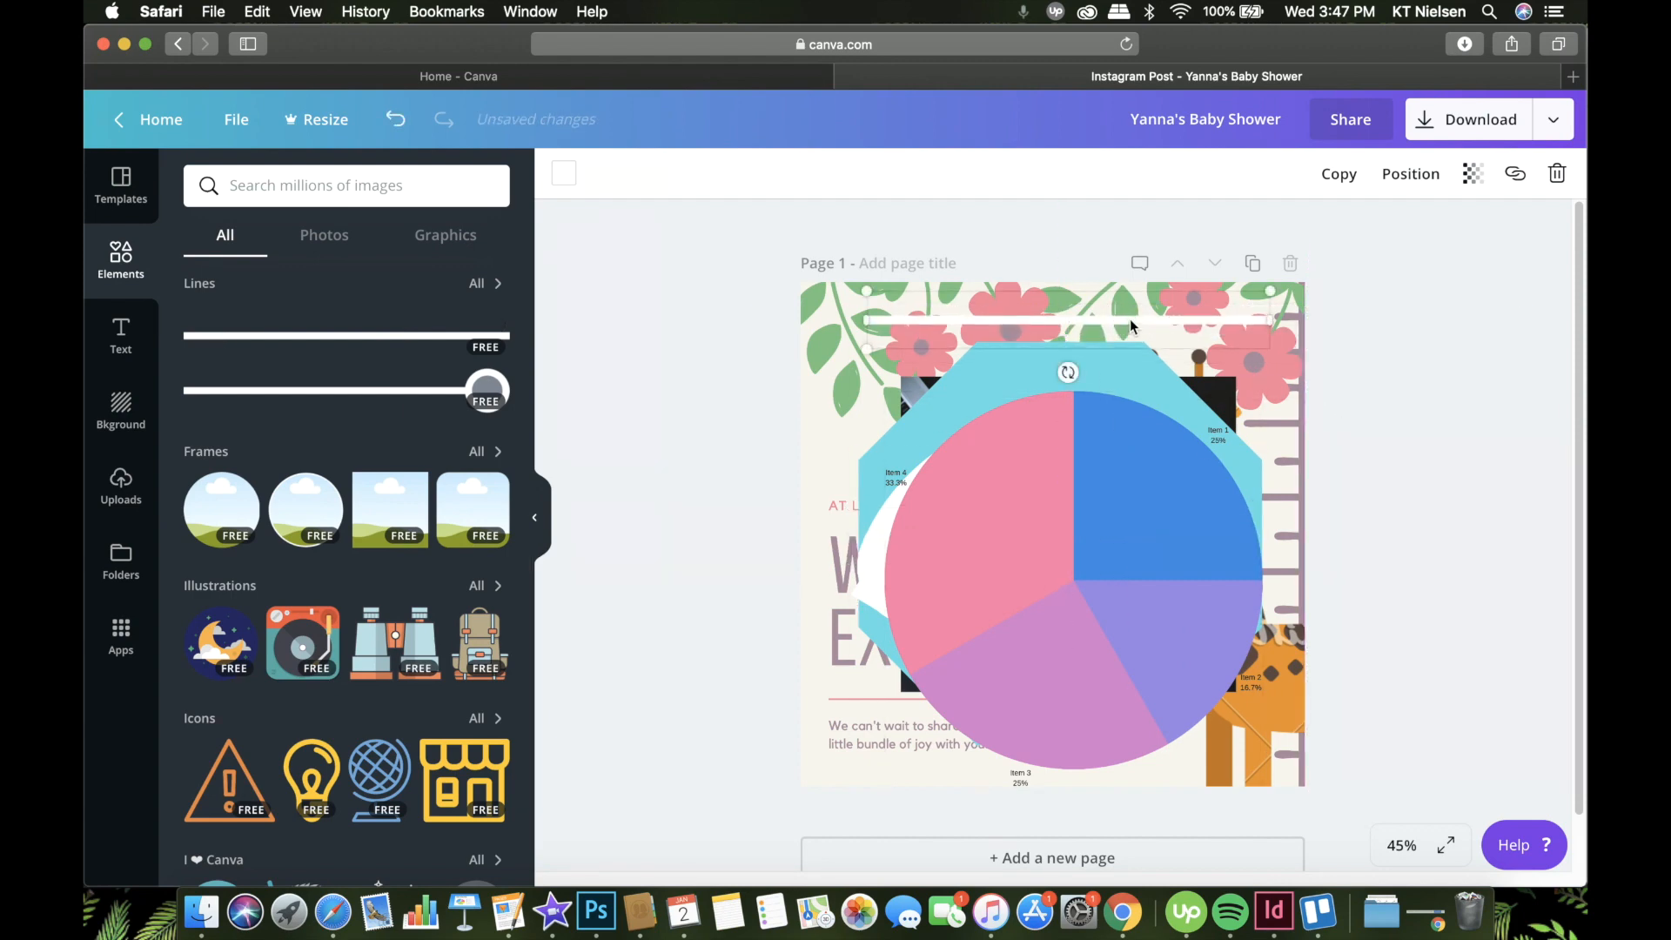
{"action": "left_click", "coordinate": [564, 173]}
{"action": "left_click", "coordinate": [631, 255]}
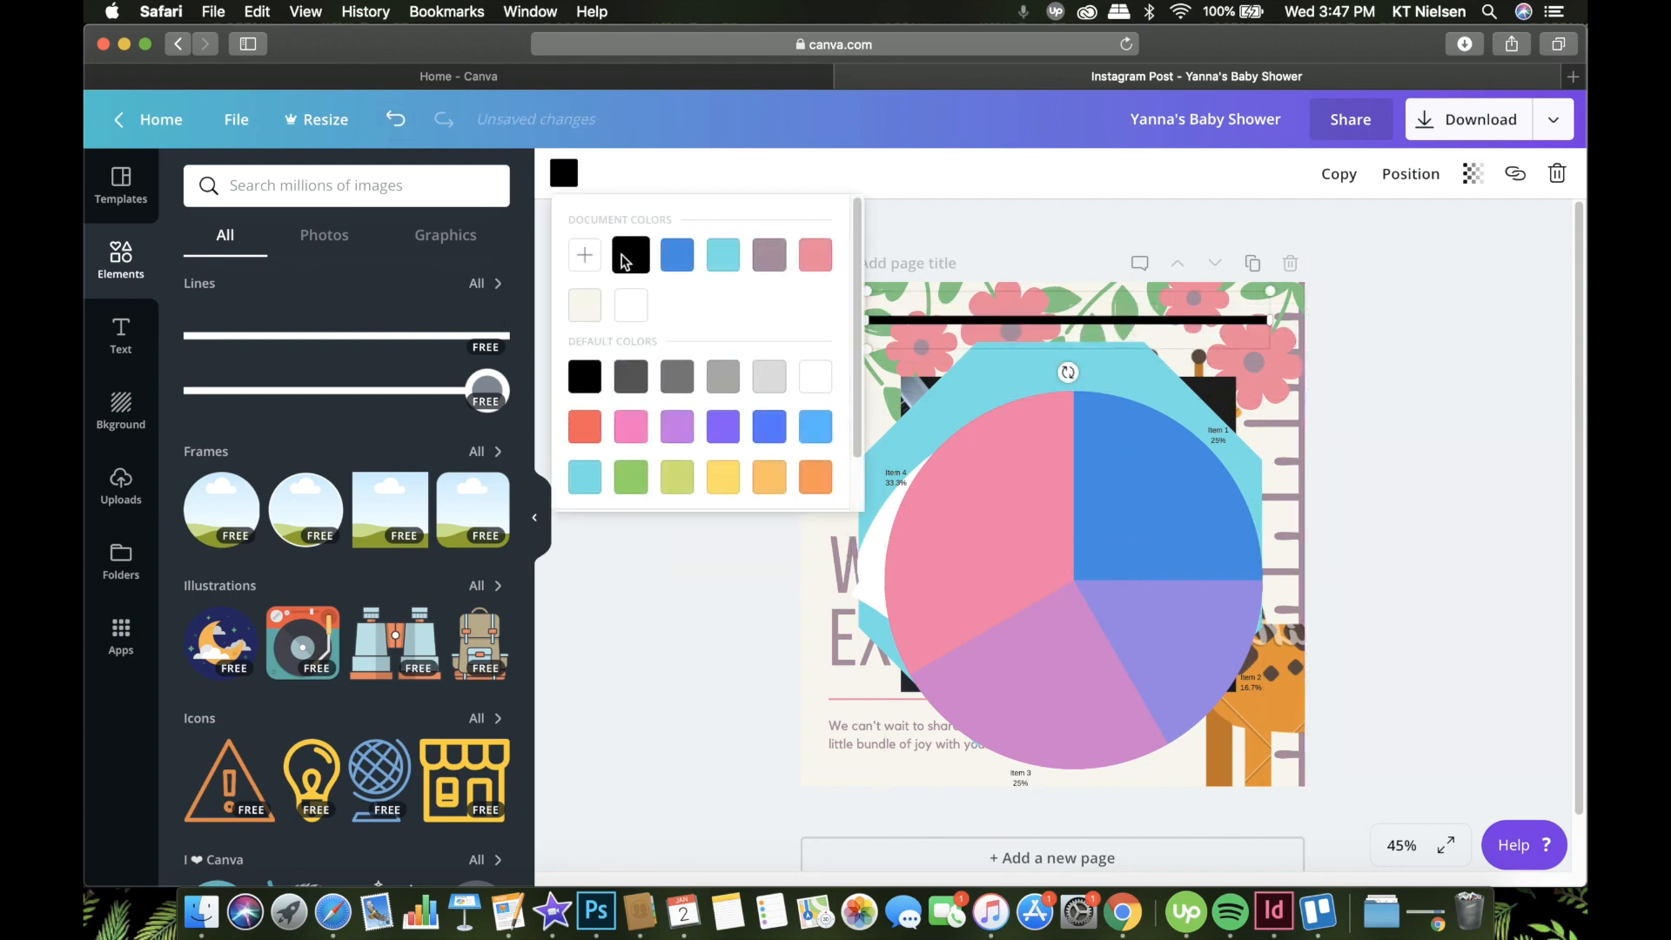
Step: Move the black line down so it crosses the upper half of the pie chart
{"action": "left_click", "coordinate": [1490, 301]}
{"action": "left_click", "coordinate": [1229, 322]}
{"action": "left_click_drag", "start_coordinate": [1231, 324], "coordinate": [1222, 480]}
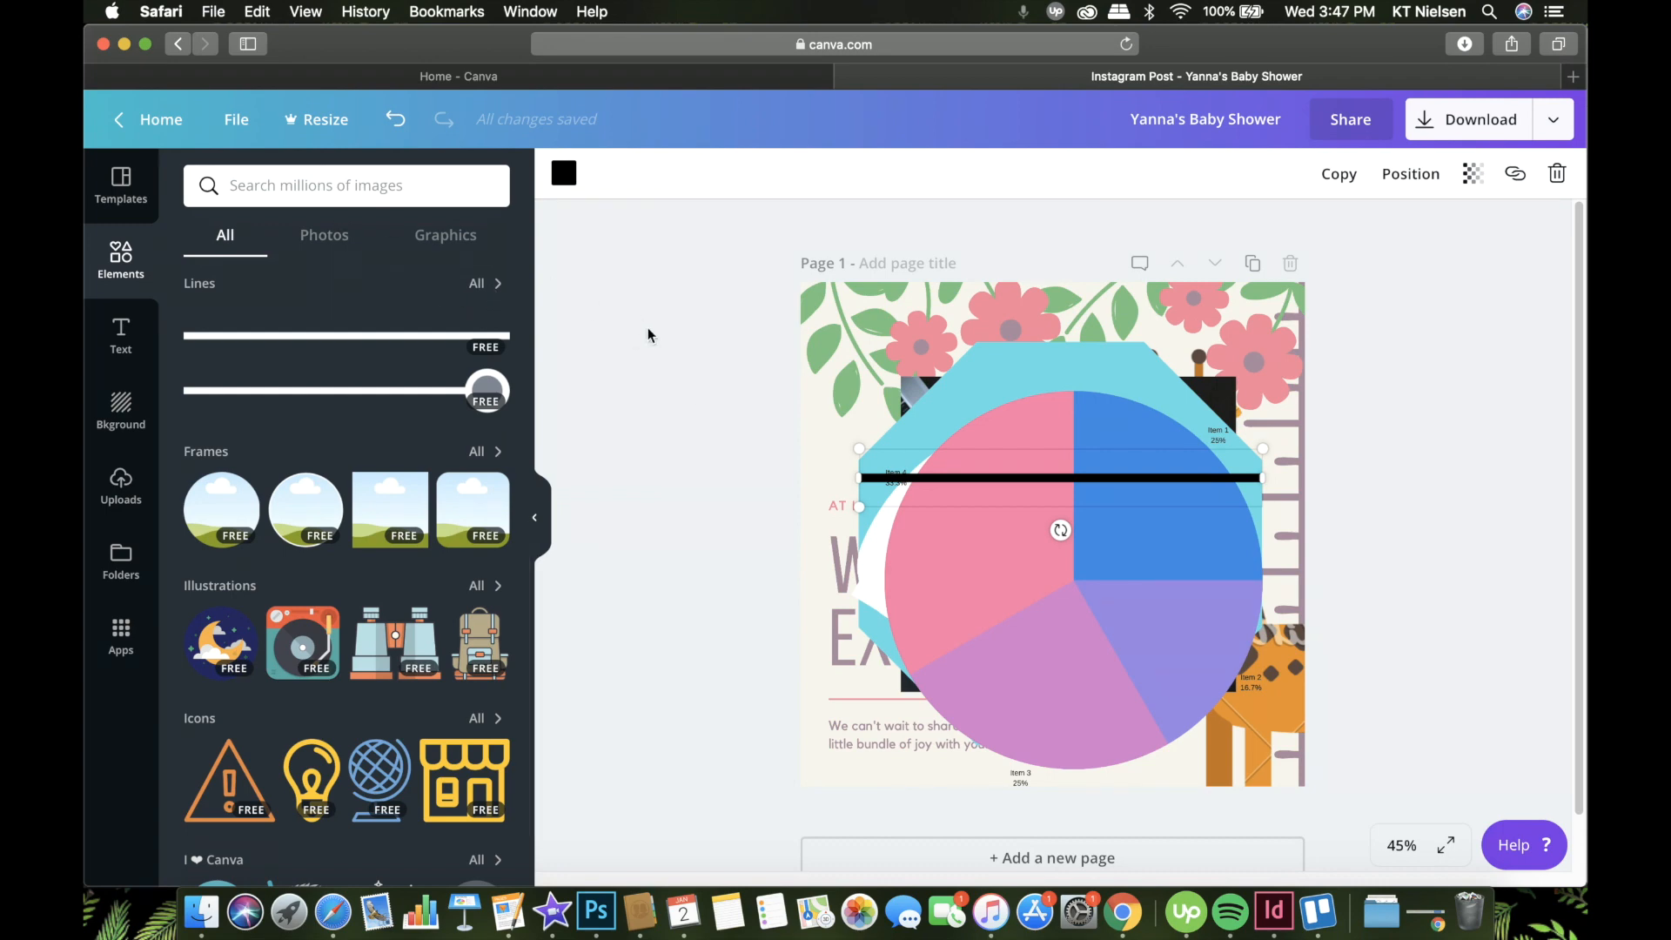
Step: Find the letter frames in the frames collection, add the letter B frame and shrink it over the flowers near the page's upper-left corner
{"action": "left_click", "coordinate": [202, 456]}
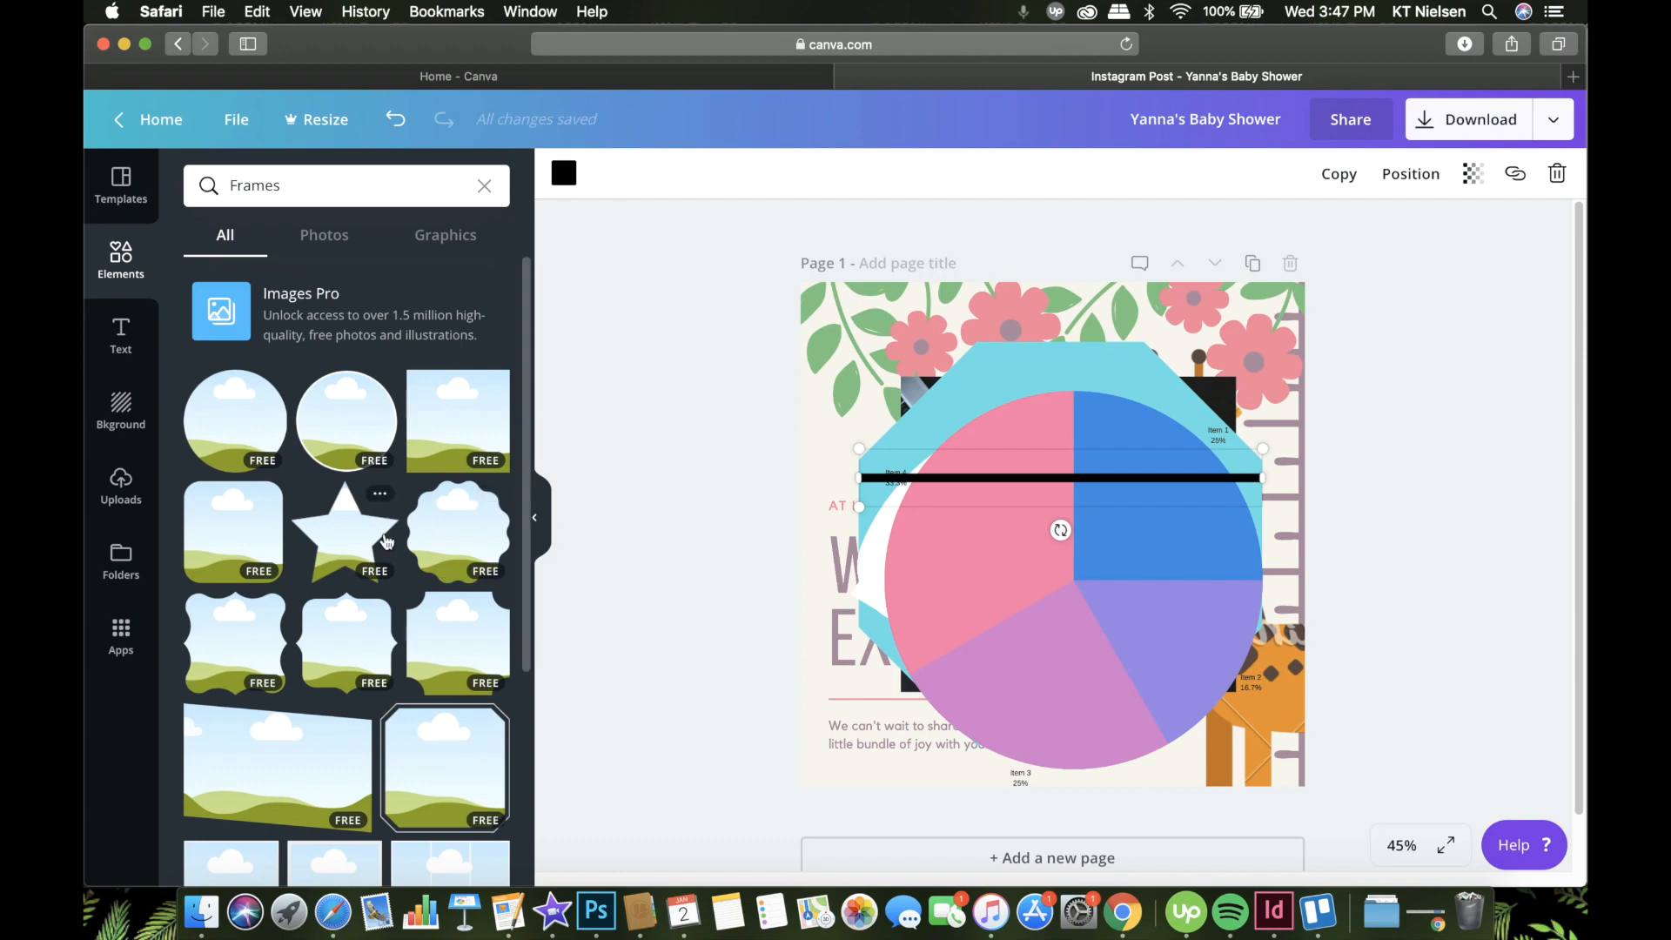
{"action": "scroll", "coordinate": [383, 540], "scroll_direction": "down", "scroll_amount": 4}
{"action": "scroll", "coordinate": [381, 539], "scroll_direction": "down", "scroll_amount": 5}
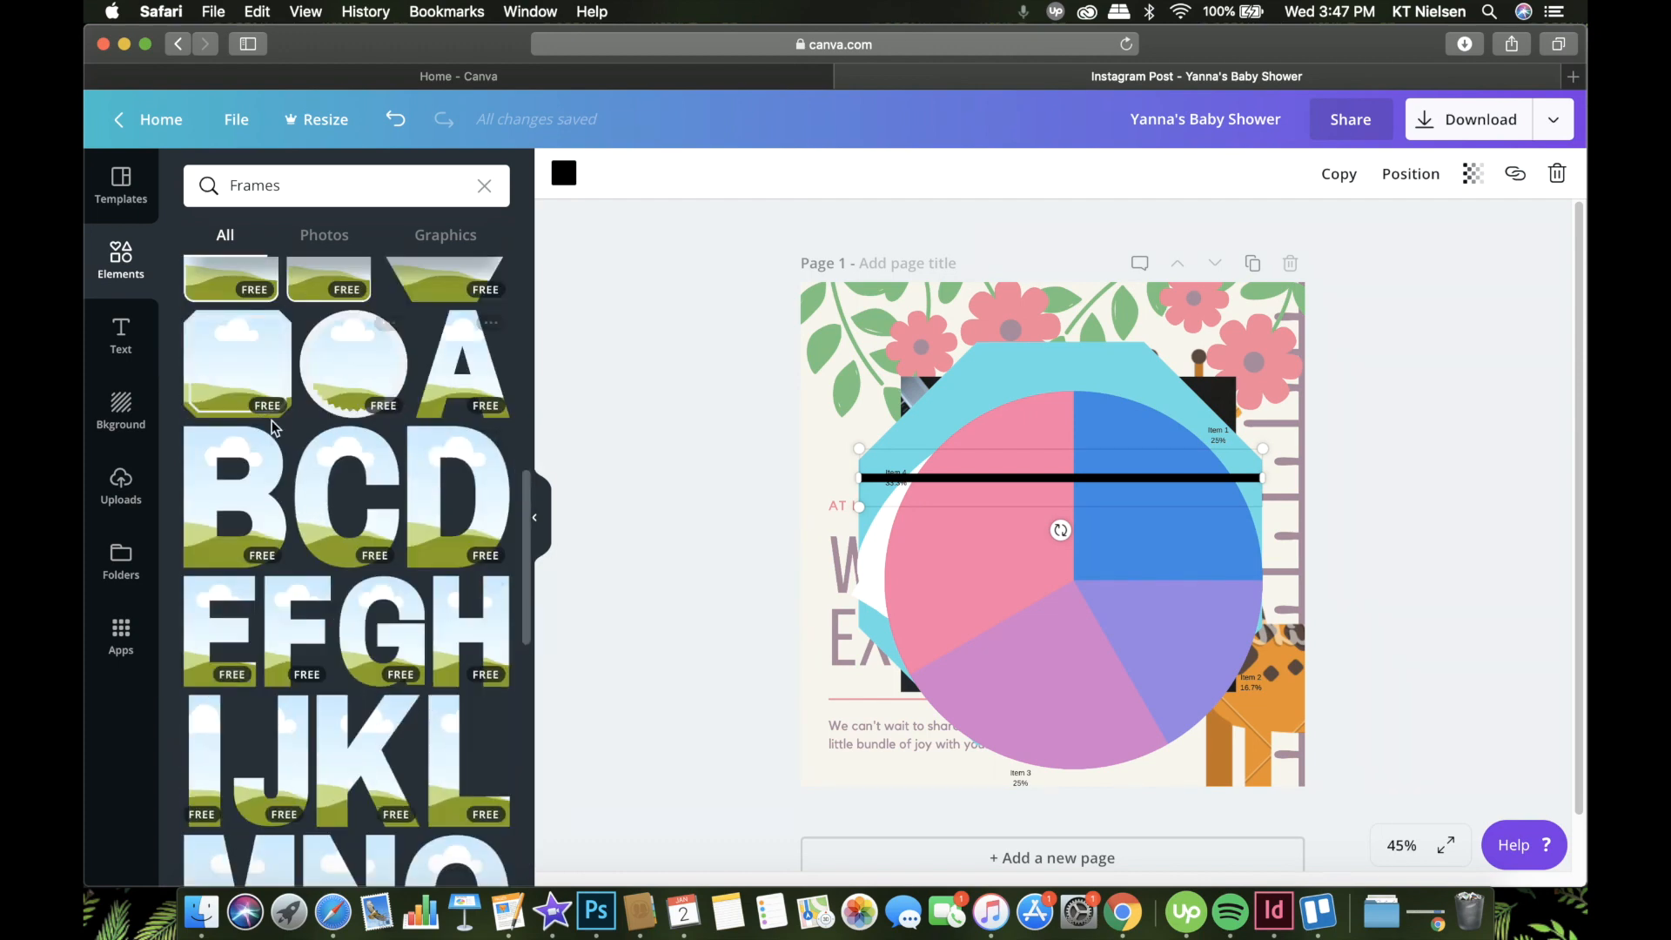
{"action": "left_click", "coordinate": [247, 497]}
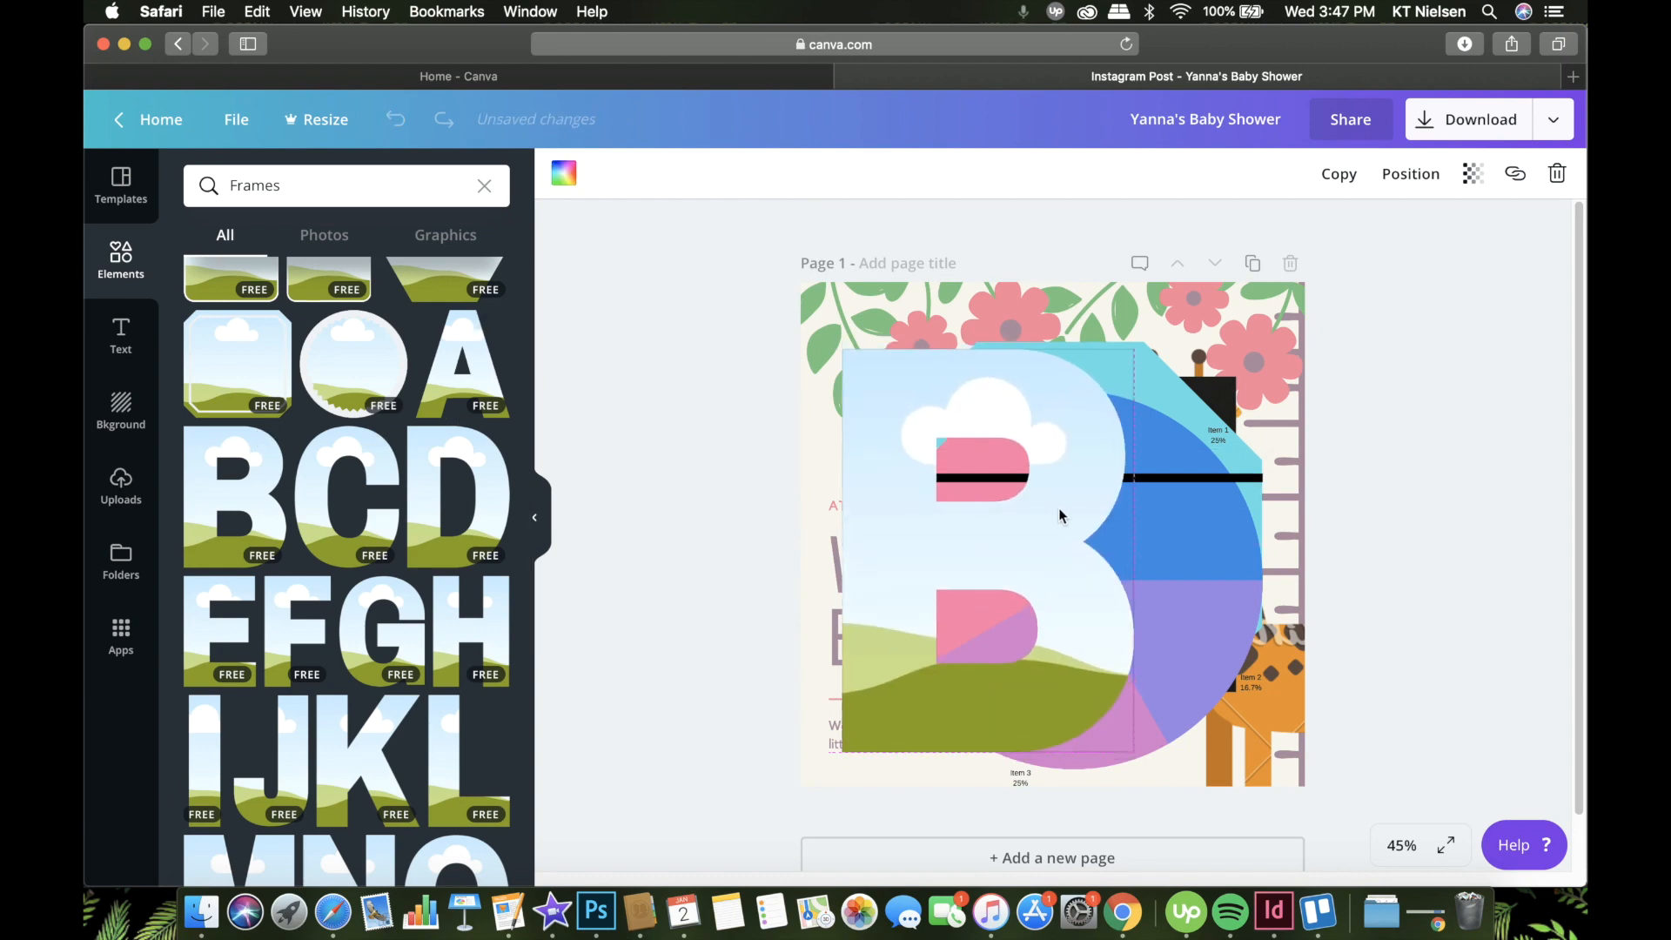
{"action": "left_click_drag", "start_coordinate": [1134, 752], "coordinate": [1027, 426]}
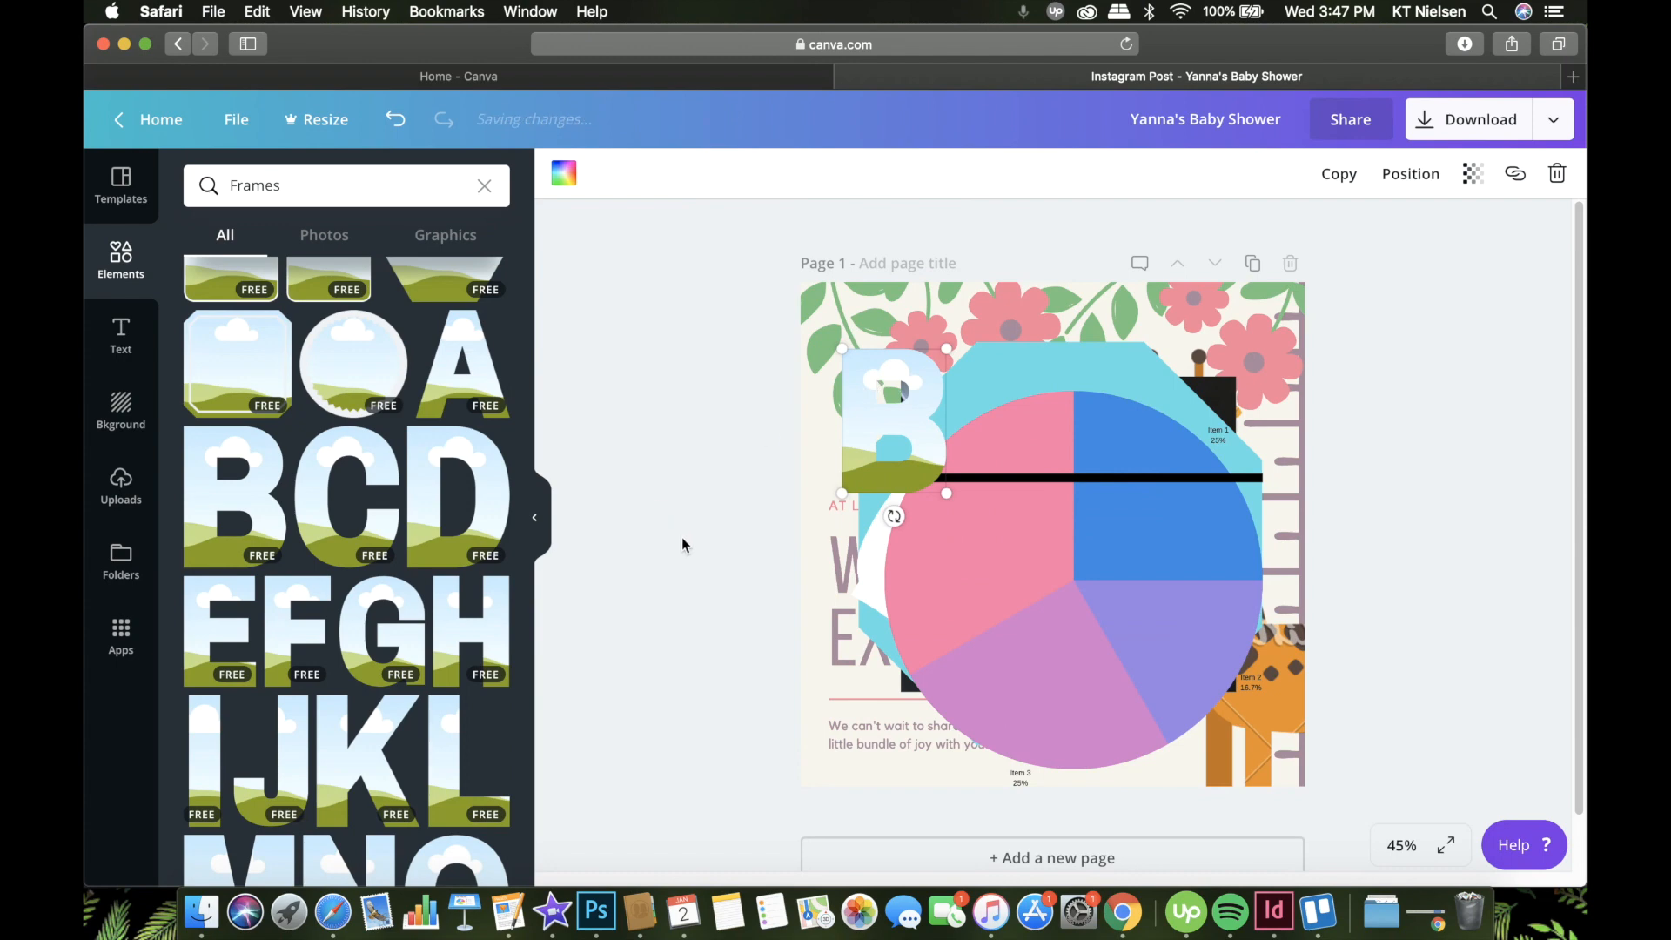
Step: Add the letter E frame, place it beside the B and size it to match the B's height
{"action": "left_click", "coordinate": [225, 634]}
{"action": "left_click_drag", "start_coordinate": [1184, 735], "coordinate": [1000, 454]}
{"action": "left_click_drag", "start_coordinate": [951, 377], "coordinate": [986, 392]}
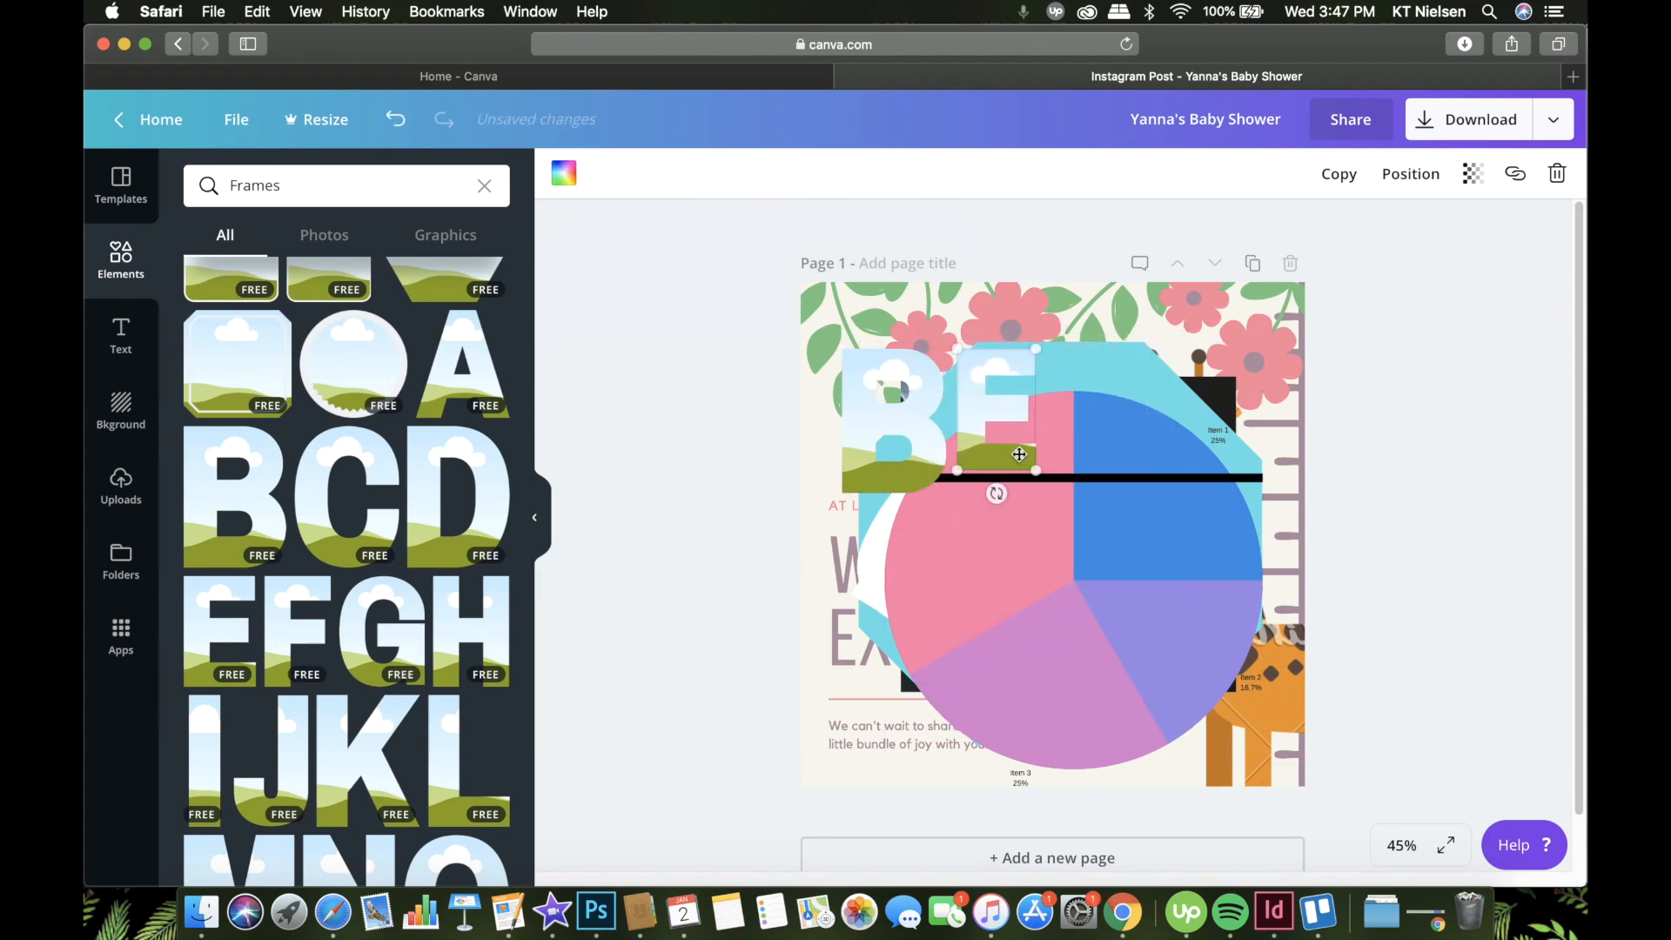
{"action": "left_click_drag", "start_coordinate": [1036, 470], "coordinate": [1050, 508]}
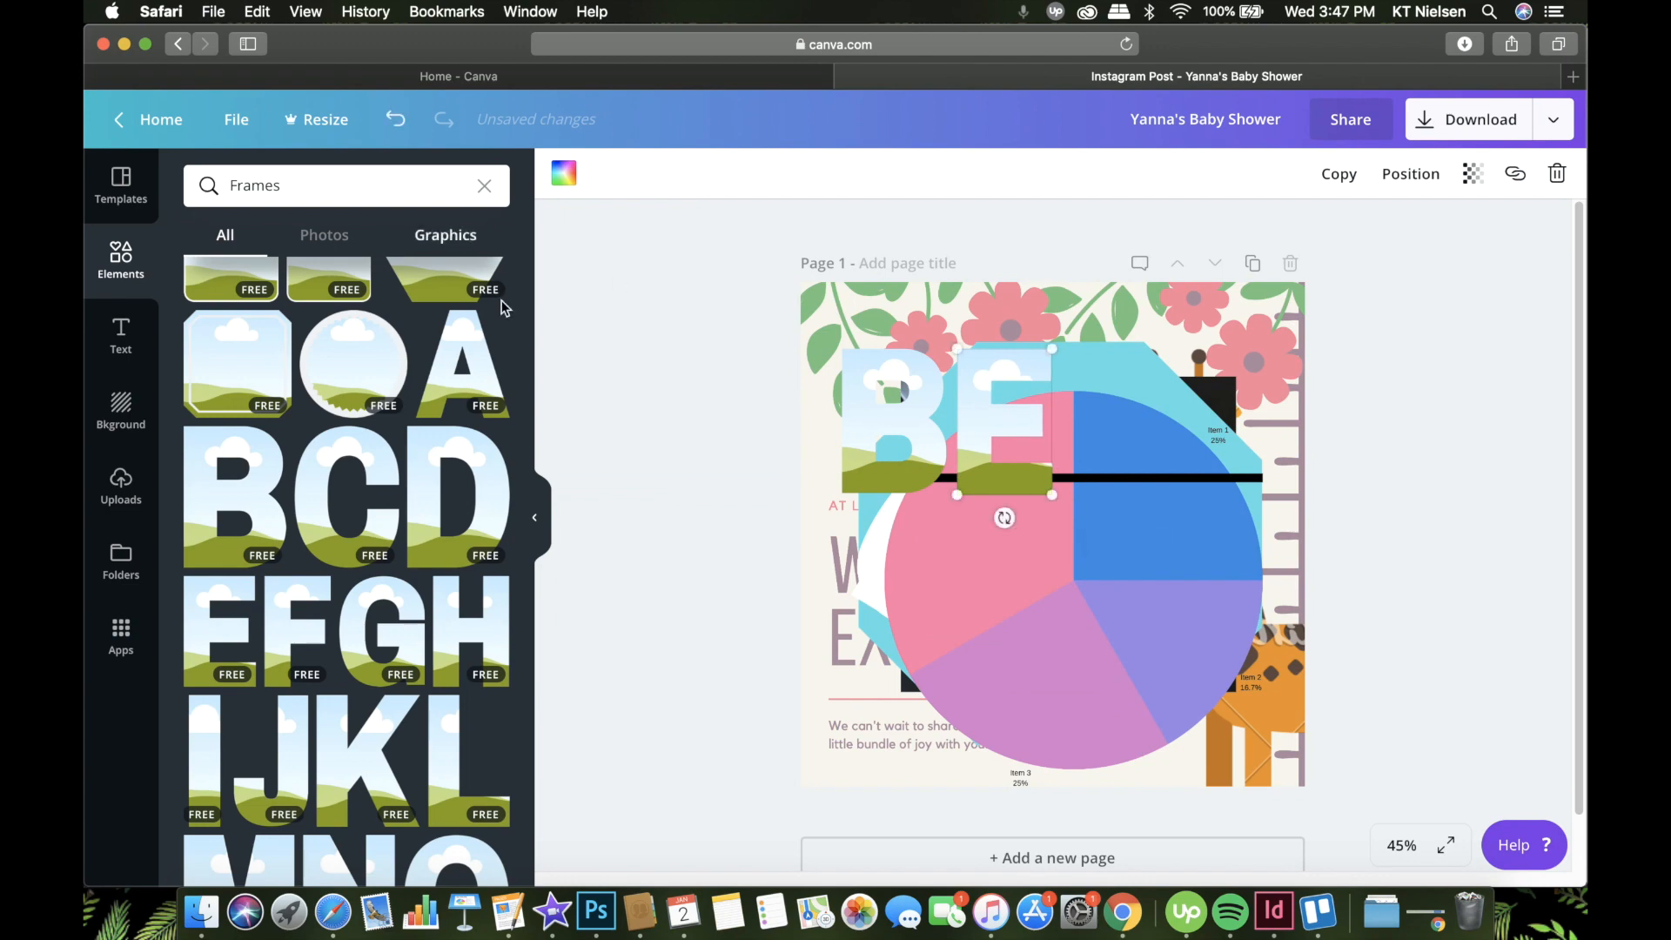
Step: Add the letter A frame, shrink it and align it after the E so the frames spell BEA
{"action": "left_click", "coordinate": [461, 361]}
{"action": "left_click_drag", "start_coordinate": [1228, 332], "coordinate": [1060, 567]}
{"action": "left_click_drag", "start_coordinate": [969, 601], "coordinate": [1175, 428]}
{"action": "left_click_drag", "start_coordinate": [1208, 502], "coordinate": [1195, 486]}
{"action": "left_click_drag", "start_coordinate": [1141, 357], "coordinate": [1143, 367]}
{"action": "left_click_drag", "start_coordinate": [1197, 493], "coordinate": [1192, 492]}
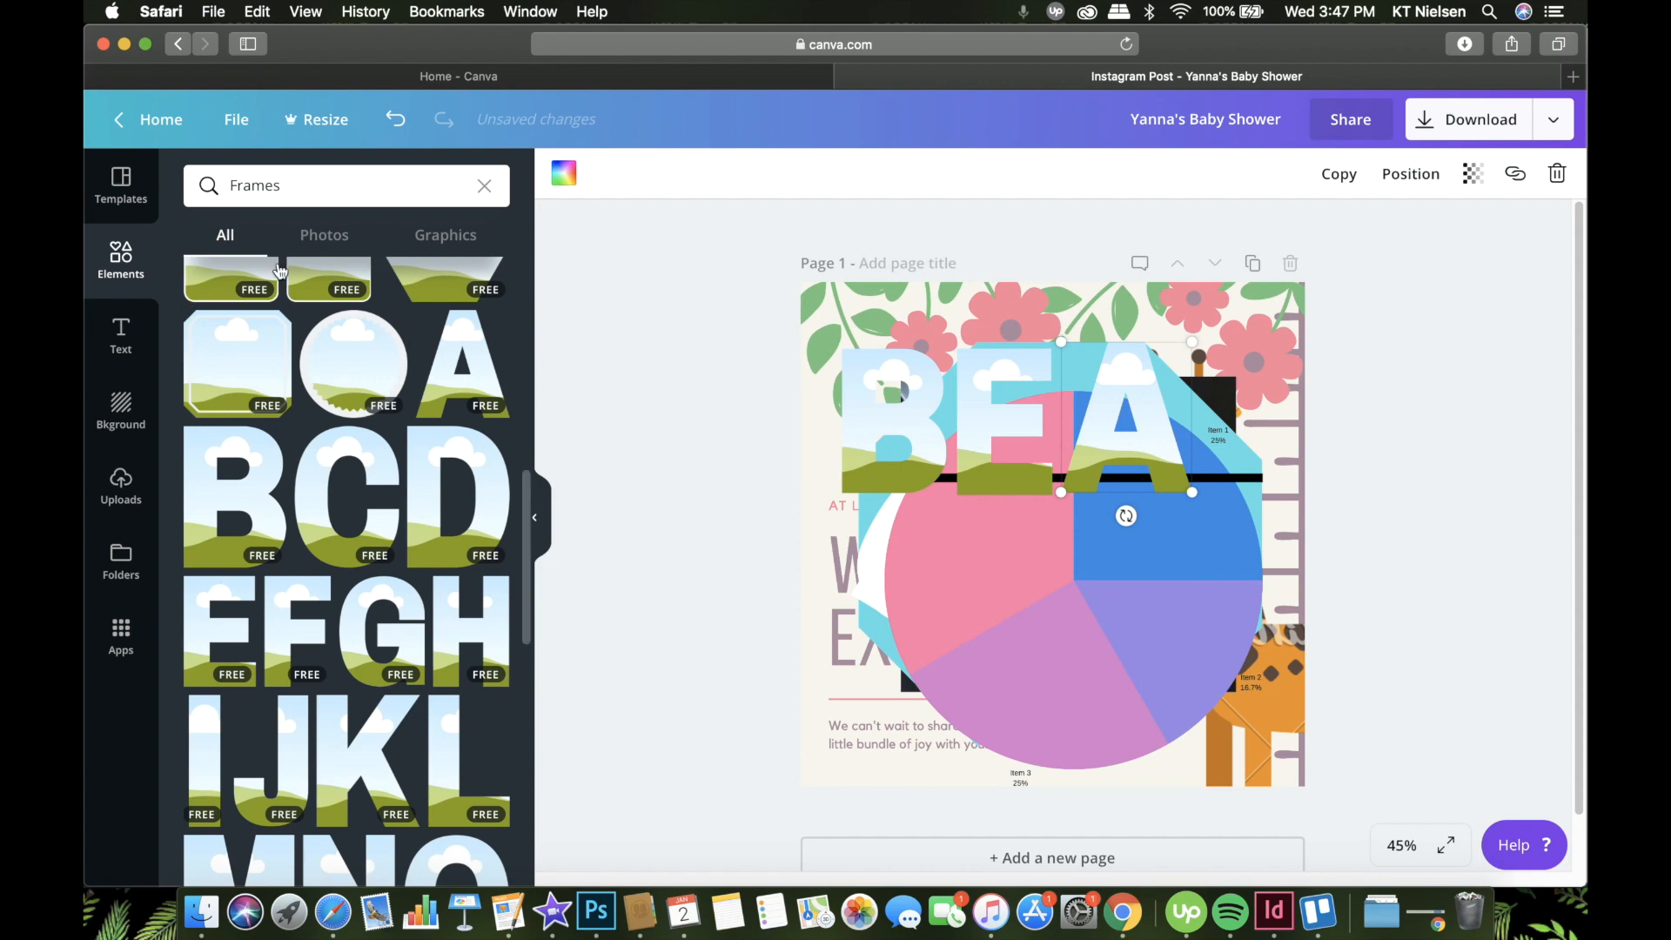
Step: Fill the B frame with the rocky cliff photo, the E with the framed plant art and the A with the framed orange-square grid
{"action": "left_click", "coordinate": [314, 234]}
{"action": "left_click_drag", "start_coordinate": [468, 566], "coordinate": [897, 409]}
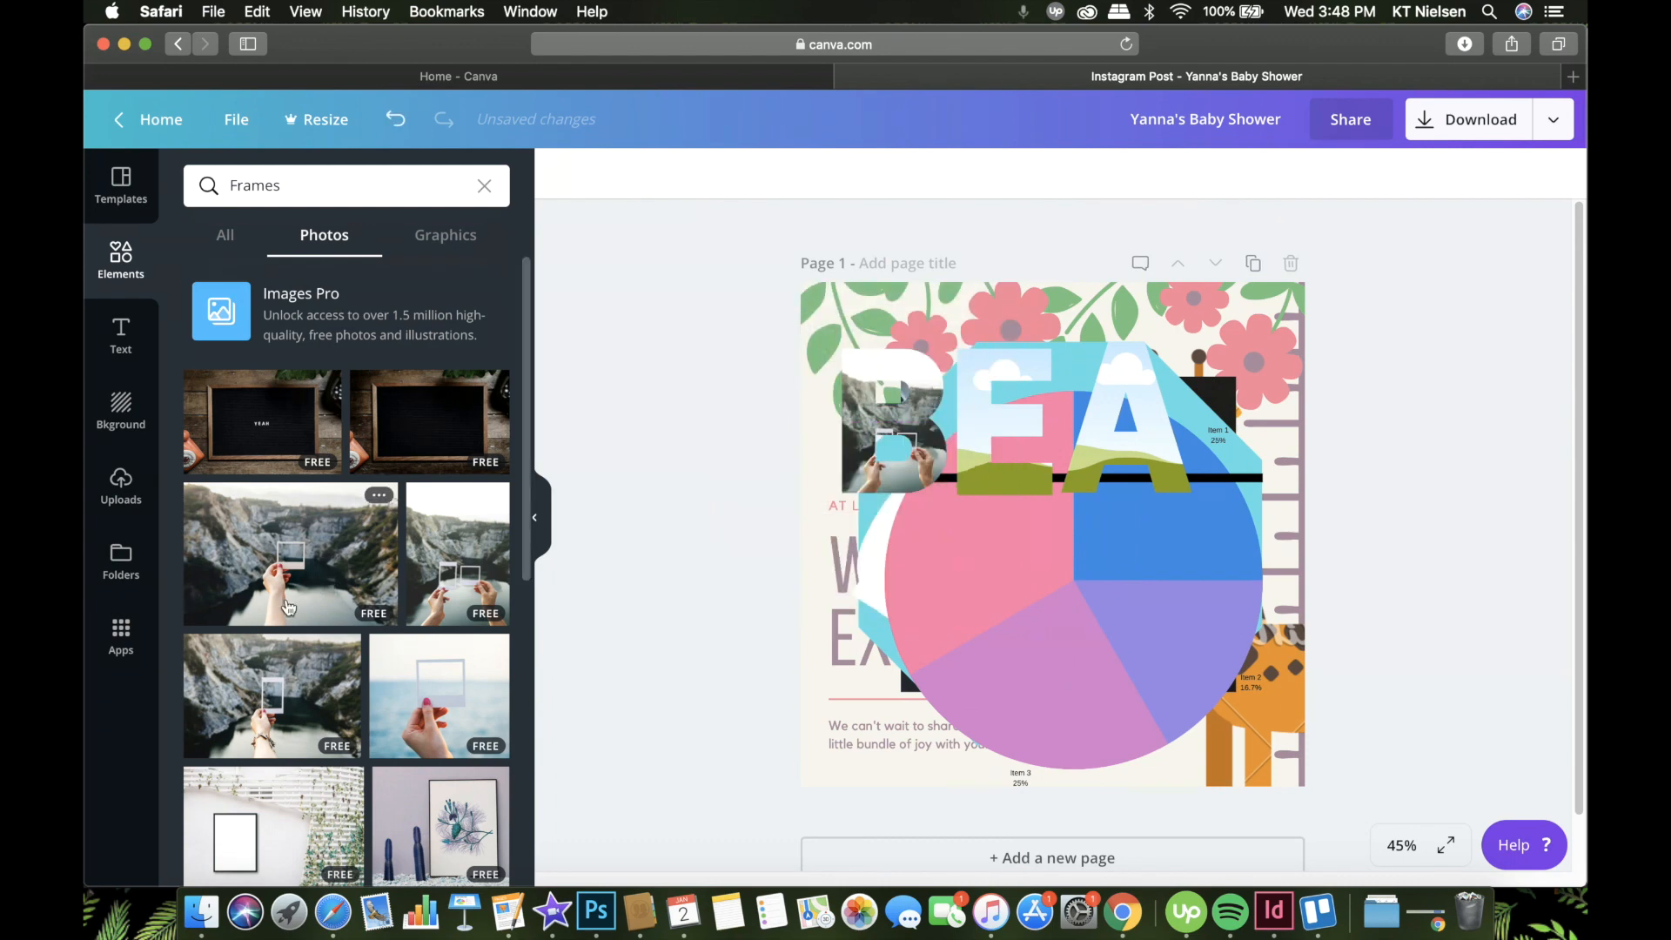
{"action": "scroll", "coordinate": [289, 608], "scroll_direction": "down", "scroll_amount": 3}
{"action": "left_click_drag", "start_coordinate": [470, 609], "coordinate": [961, 397]}
{"action": "scroll", "coordinate": [436, 634], "scroll_direction": "down", "scroll_amount": 4}
{"action": "left_click_drag", "start_coordinate": [435, 605], "coordinate": [1128, 418]}
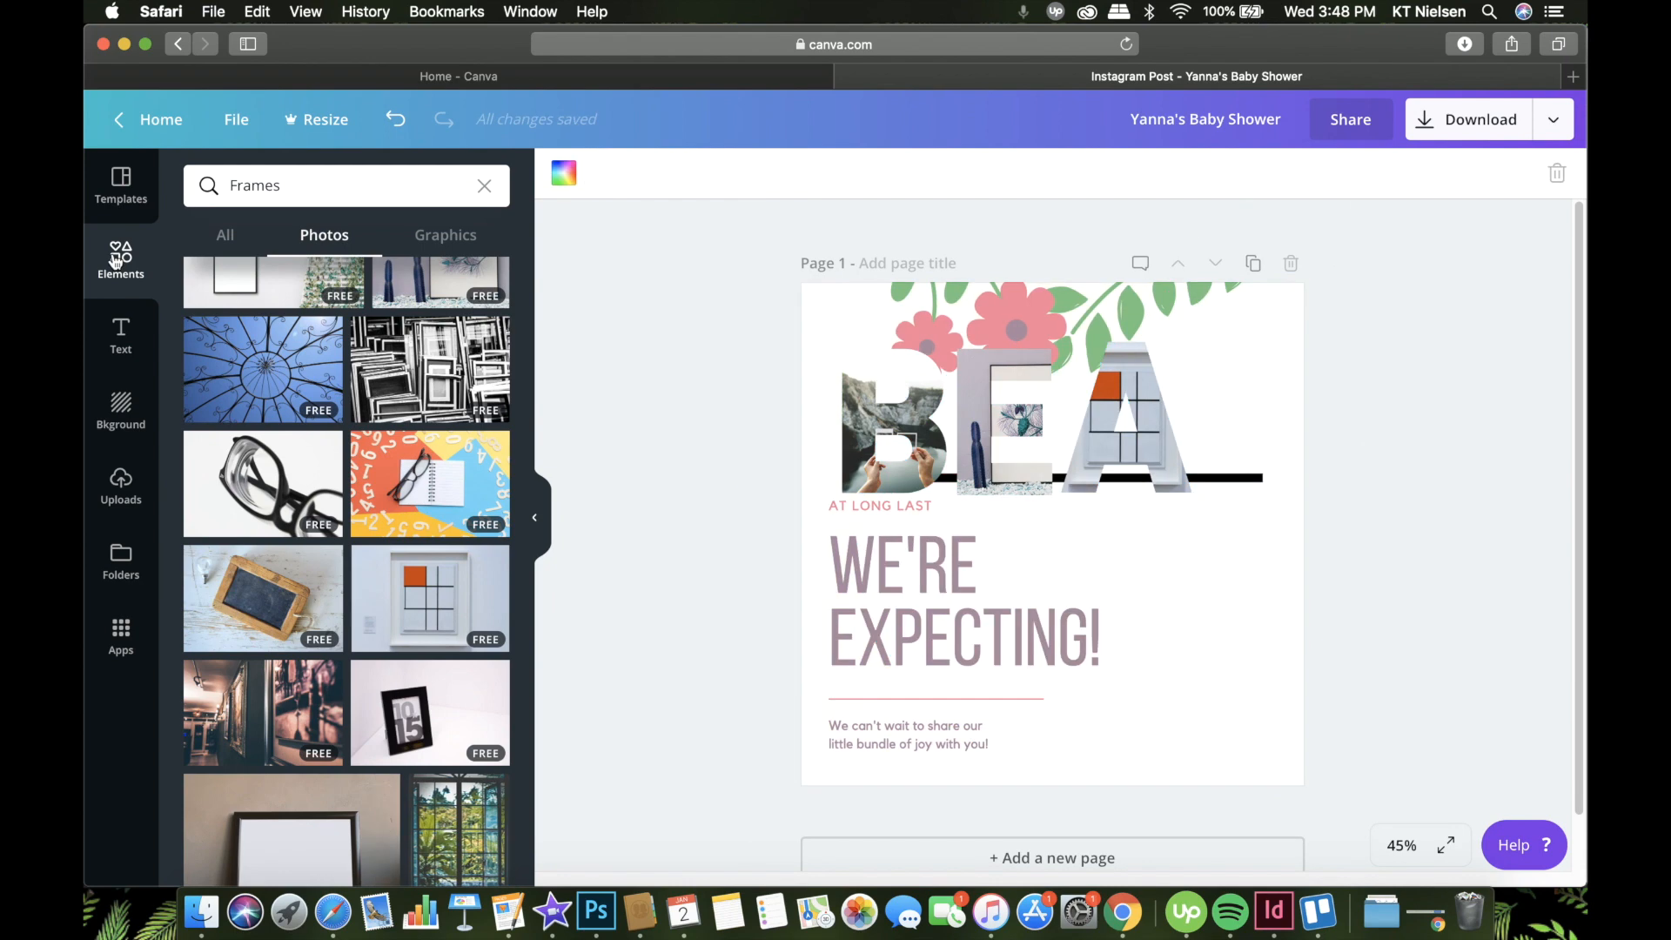
Step: Add a solid square from the shapes collection and enlarge it to cover the whole page
{"action": "left_click", "coordinate": [225, 235]}
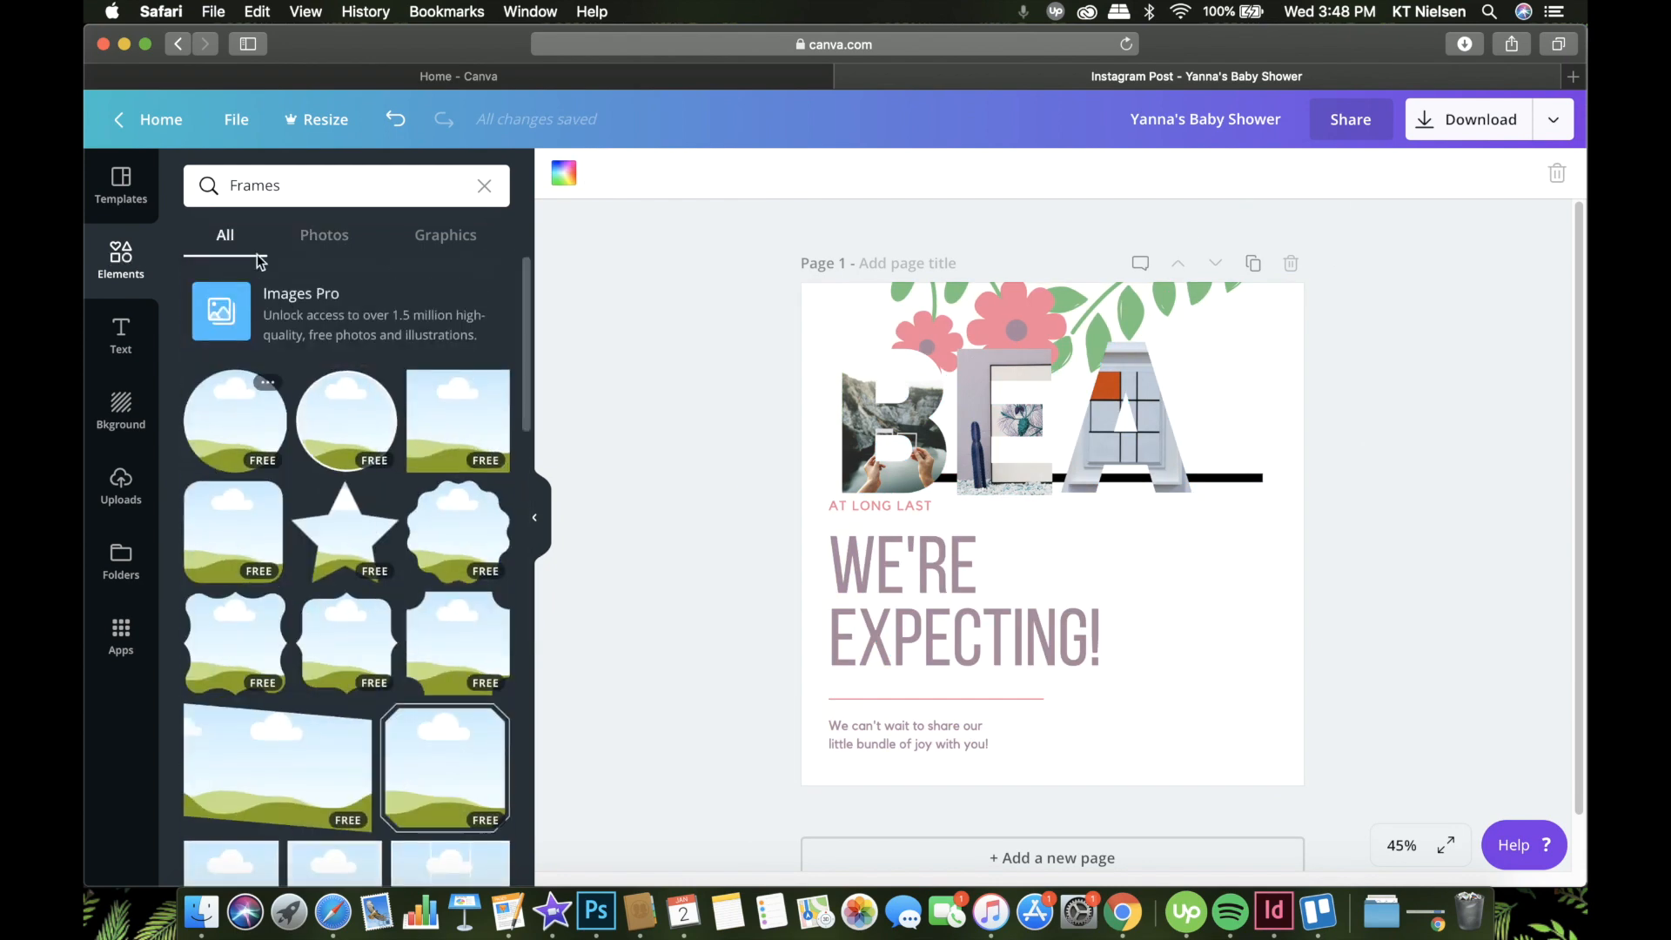
{"action": "left_click", "coordinate": [485, 186]}
{"action": "scroll", "coordinate": [230, 575], "scroll_direction": "up", "scroll_amount": 6}
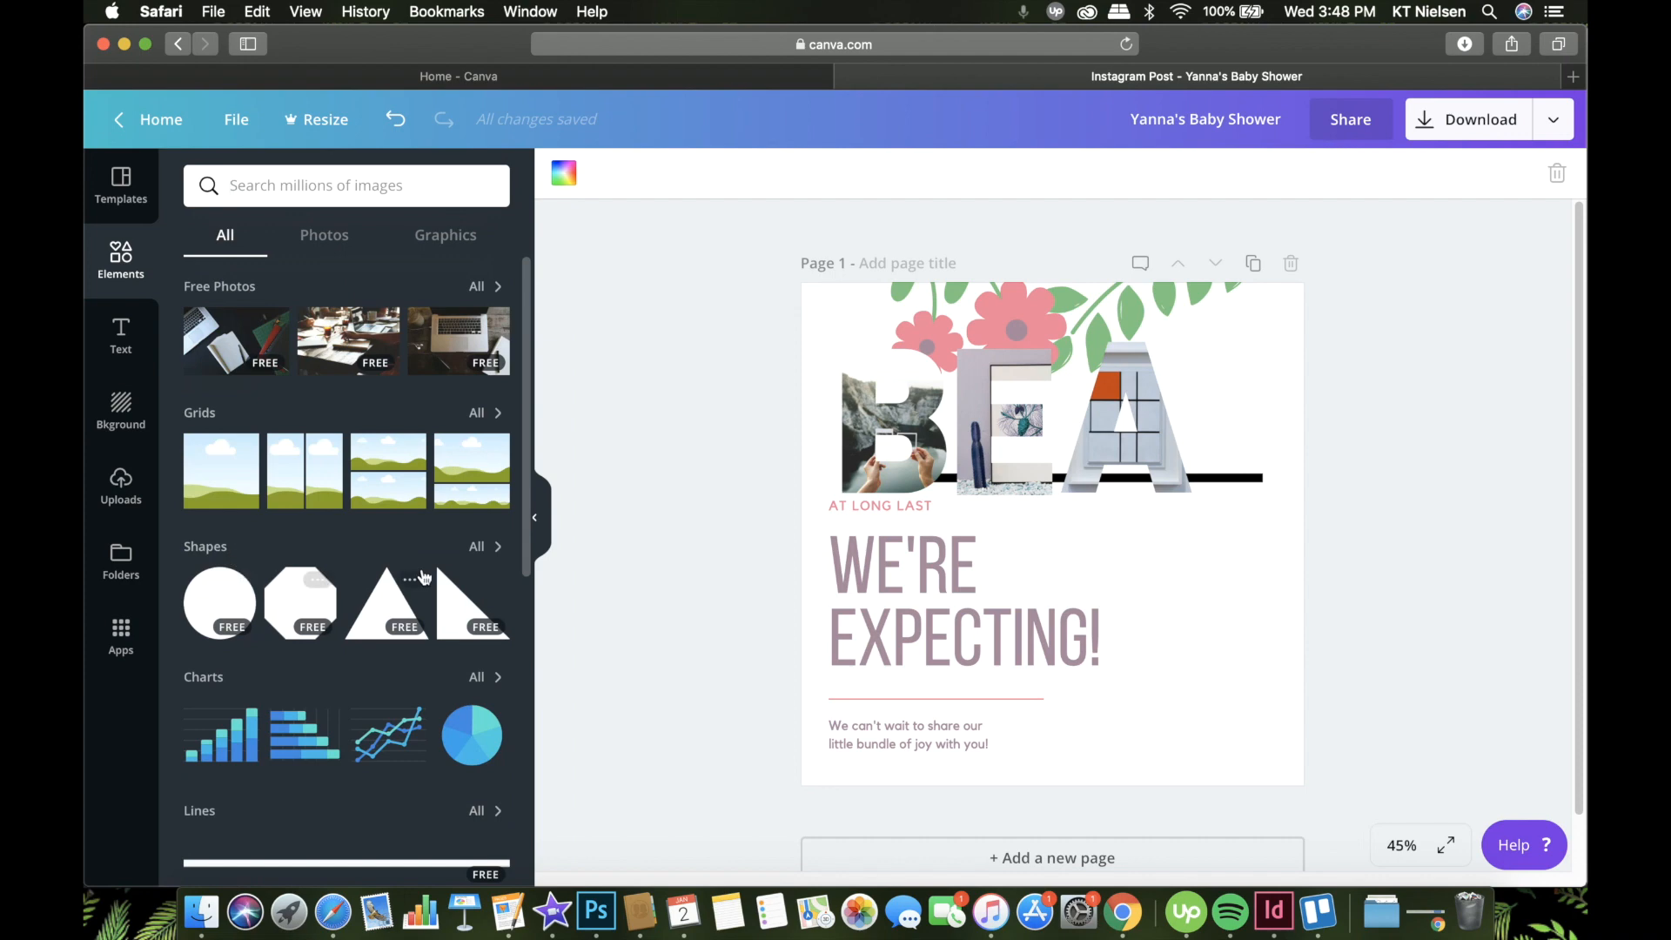
{"action": "left_click", "coordinate": [484, 547]}
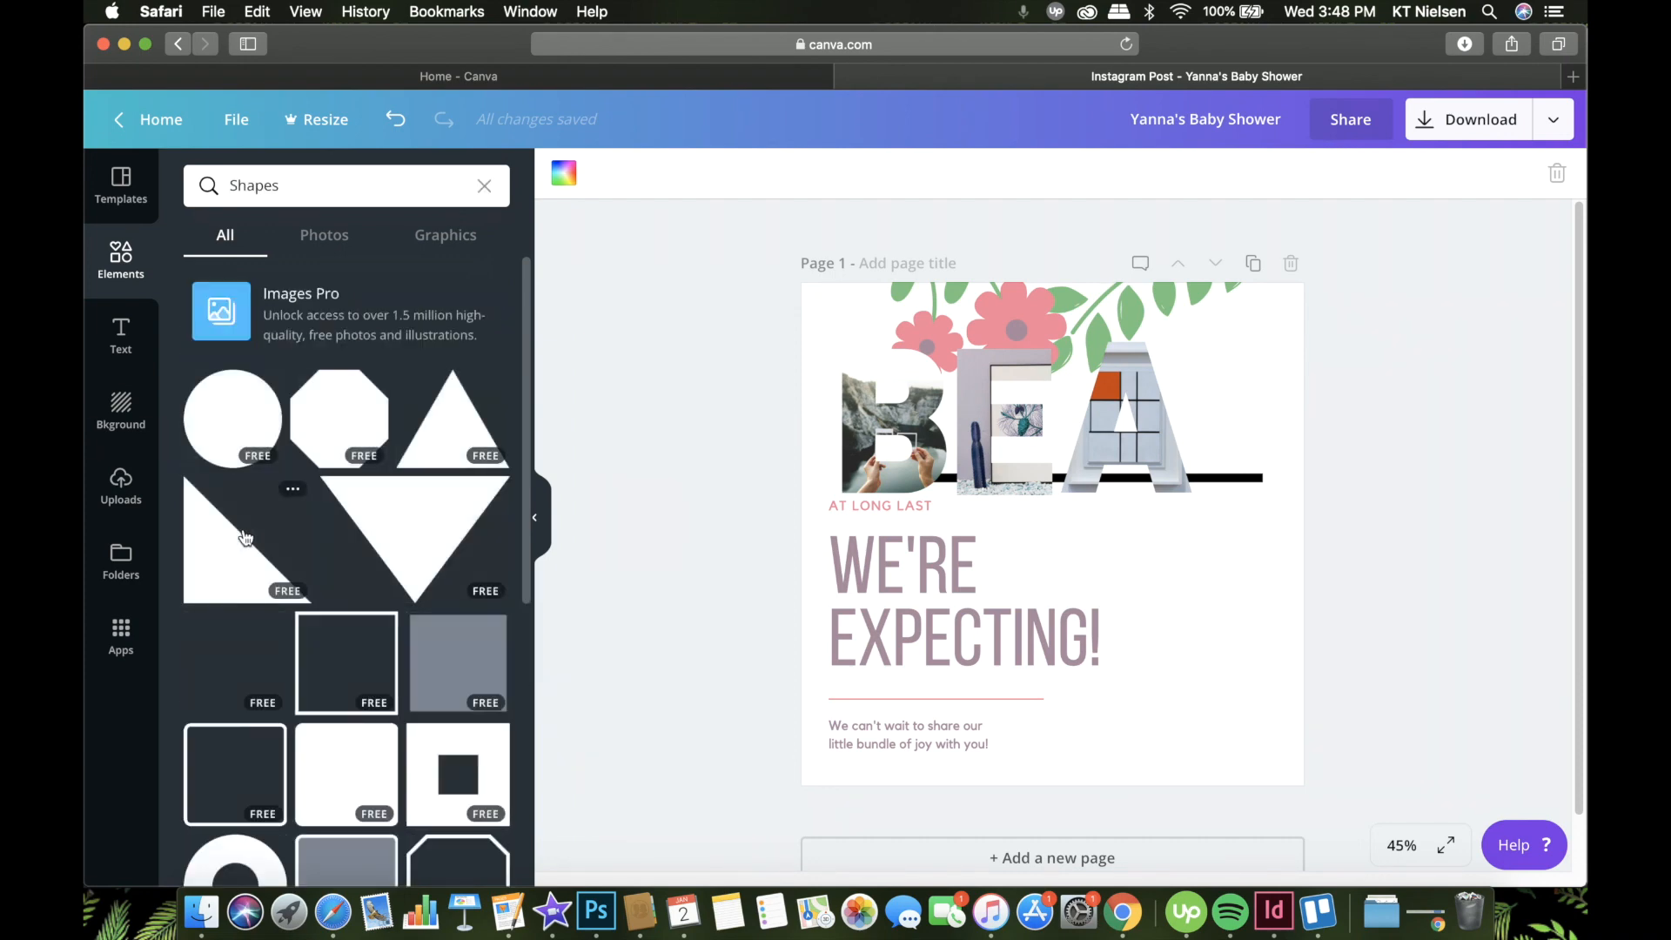
{"action": "left_click", "coordinate": [253, 684]}
{"action": "left_click_drag", "start_coordinate": [934, 398], "coordinate": [871, 337]}
{"action": "left_click_drag", "start_coordinate": [1202, 669], "coordinate": [1320, 789]}
Step: Send the page-sized square backward until it sits behind the B, E and A letter frames
{"action": "left_click", "coordinate": [1411, 174]}
{"action": "left_click", "coordinate": [1354, 267]}
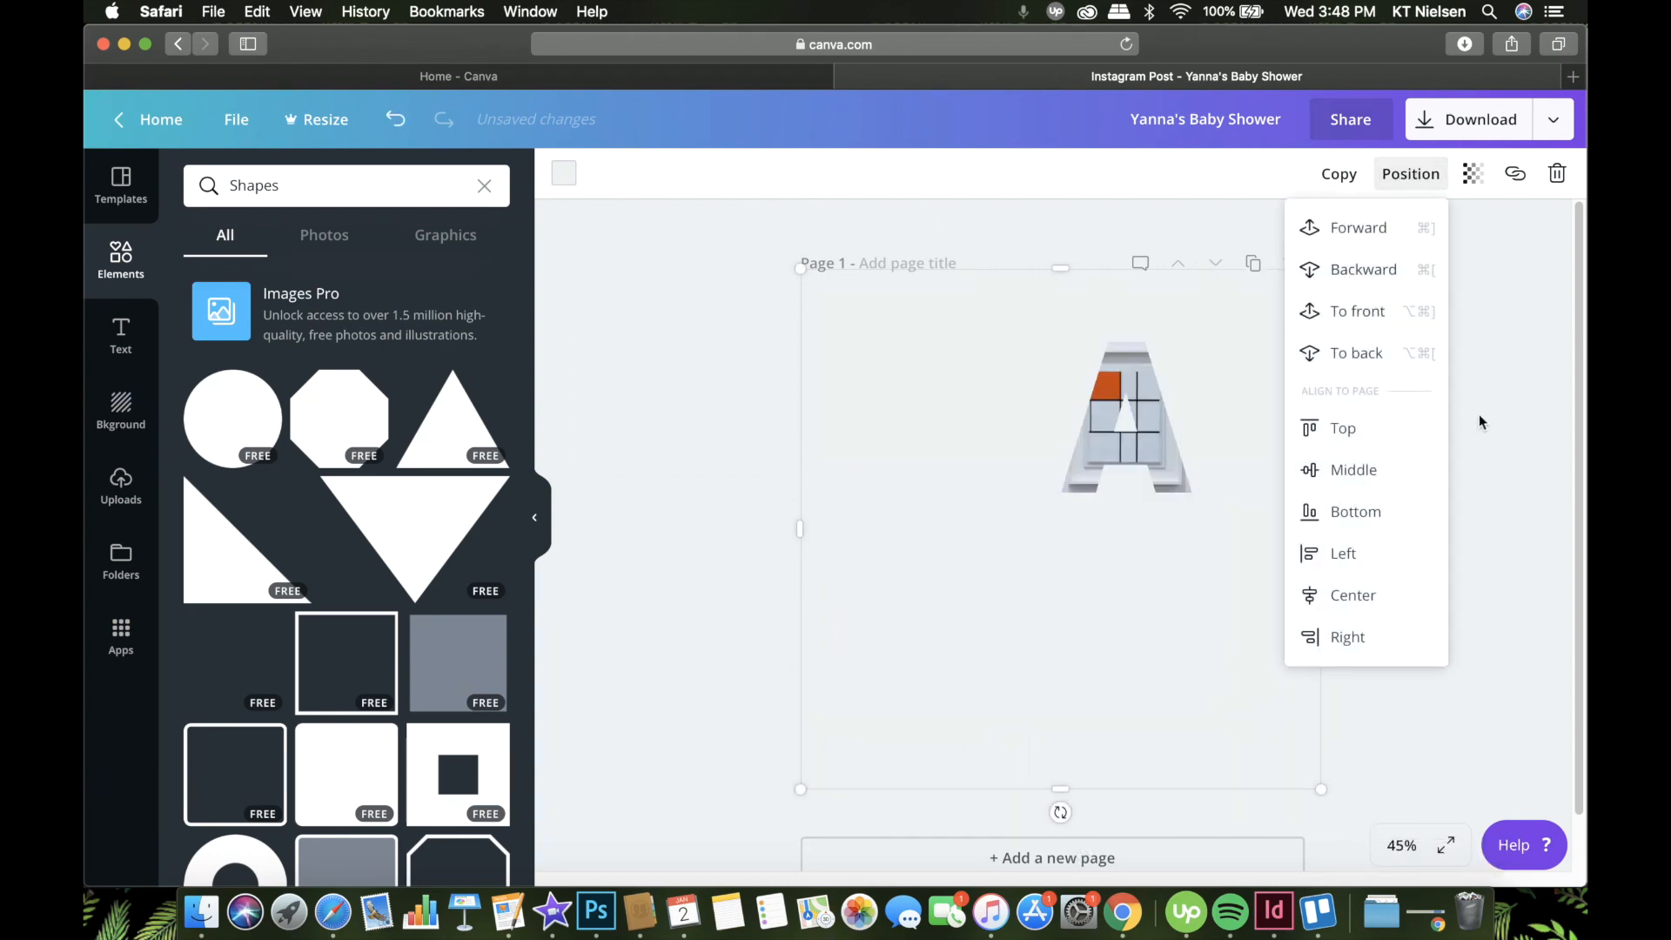
{"action": "left_click", "coordinate": [1485, 410]}
{"action": "left_click", "coordinate": [1067, 680]}
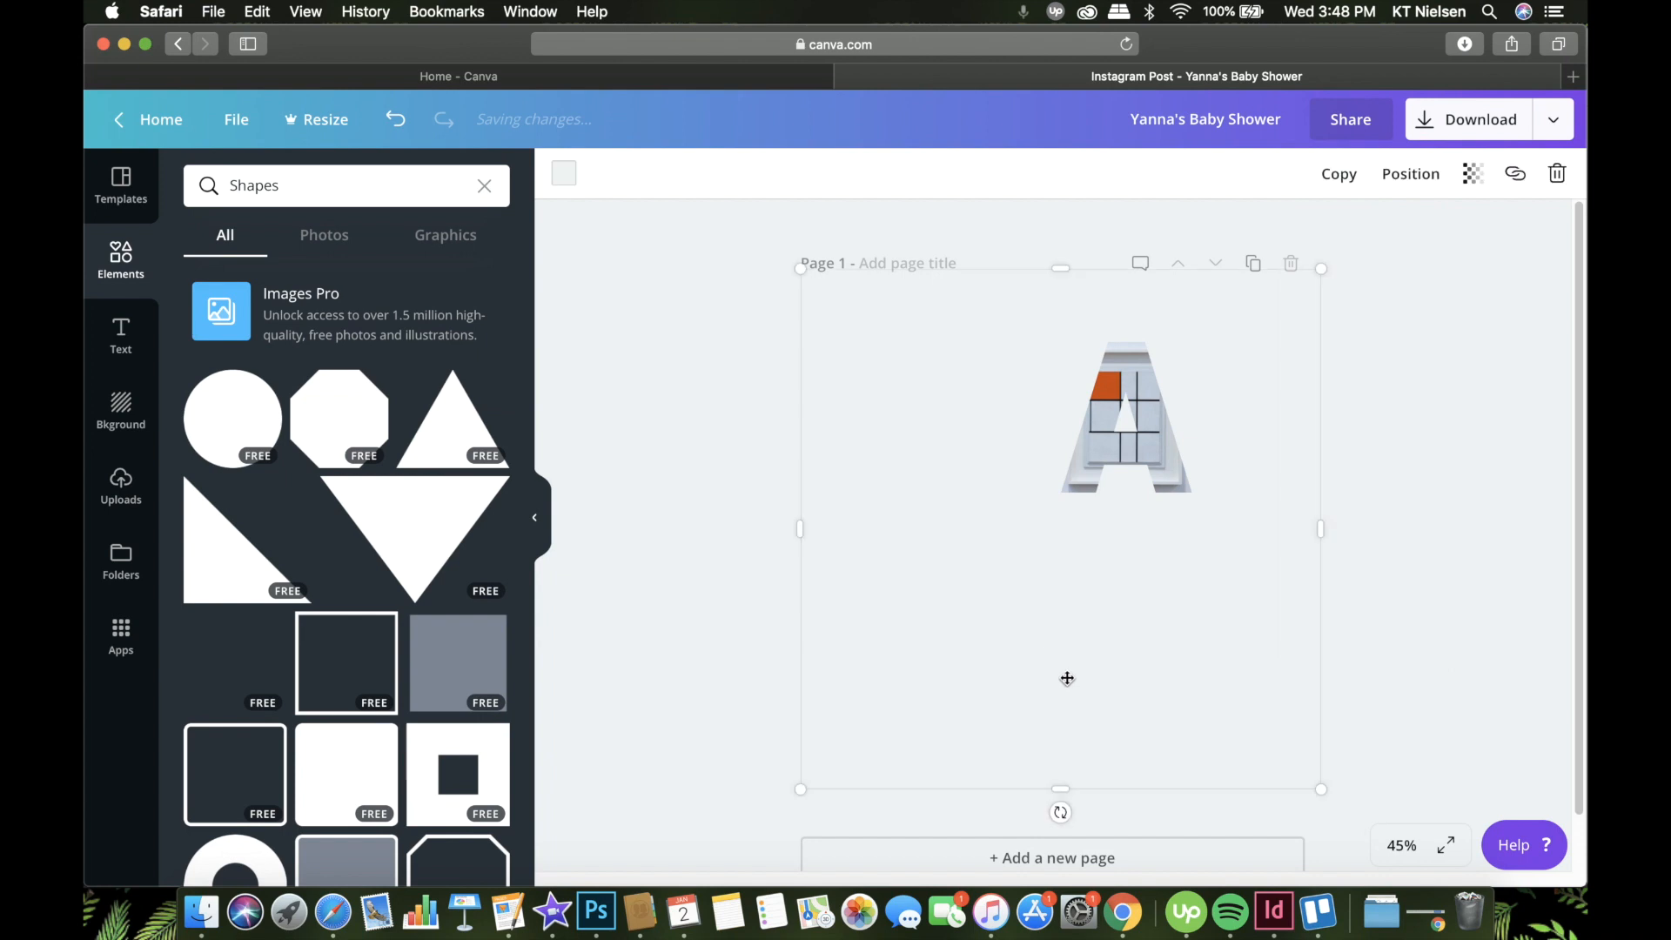
{"action": "left_click", "coordinate": [1411, 174]}
{"action": "left_click", "coordinate": [1396, 270]}
{"action": "left_click", "coordinate": [1396, 270]}
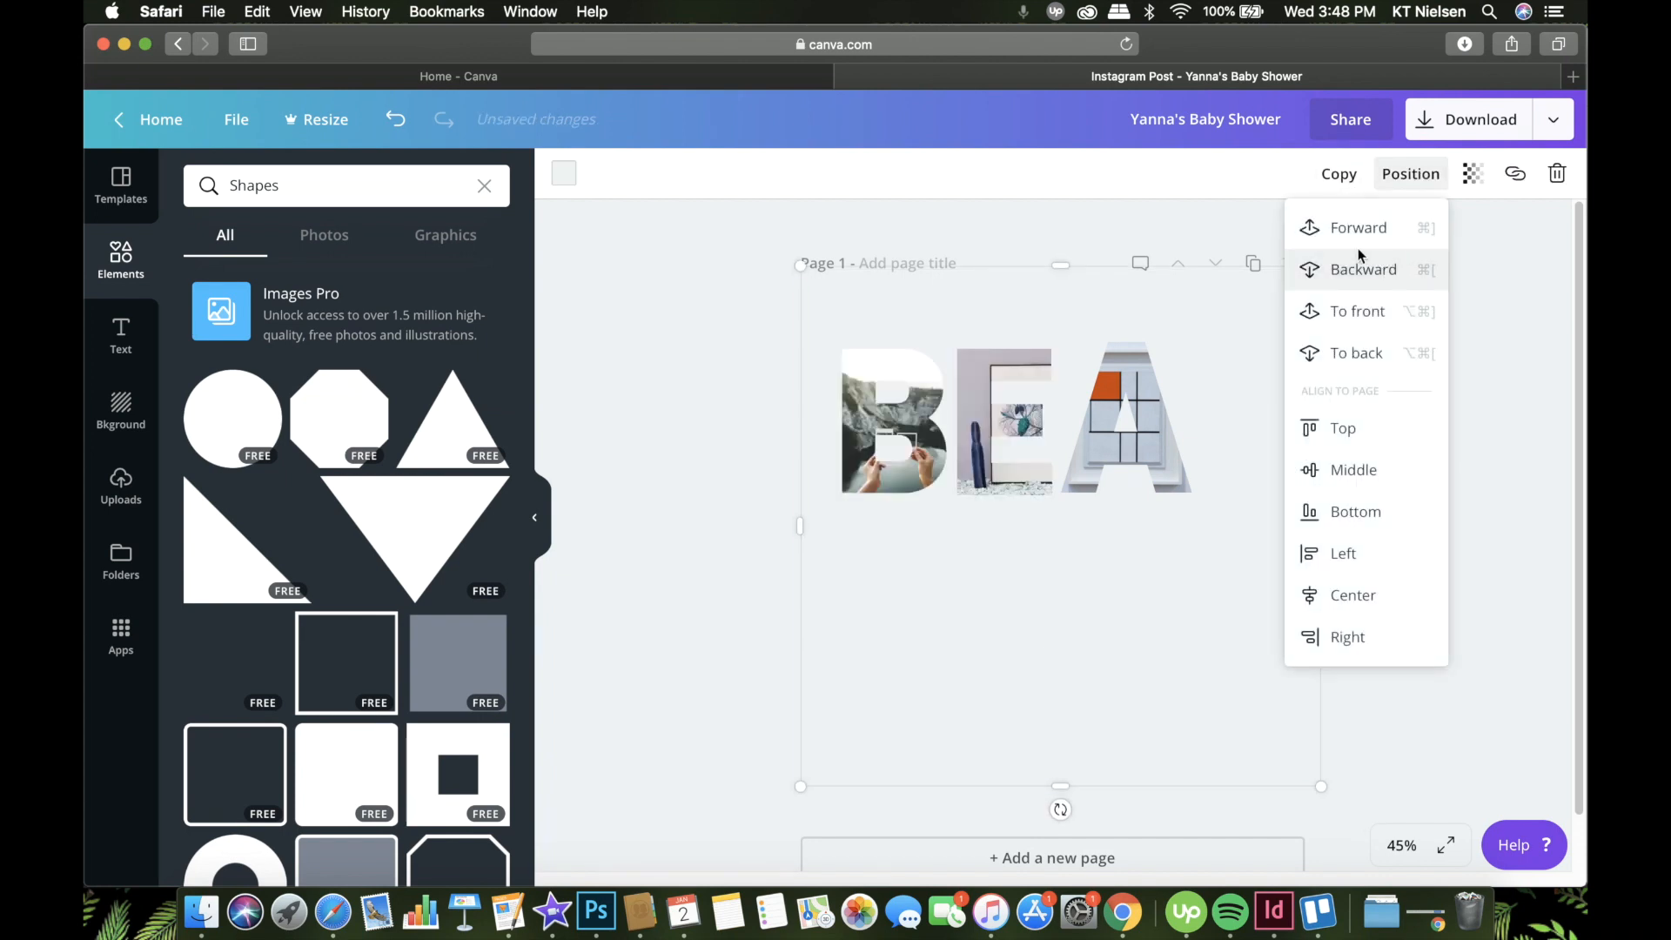
{"action": "left_click", "coordinate": [1513, 398]}
Step: Look through the other element categories down to the I ❤ Canva graphics, and open the text options
{"action": "left_click", "coordinate": [1106, 399]}
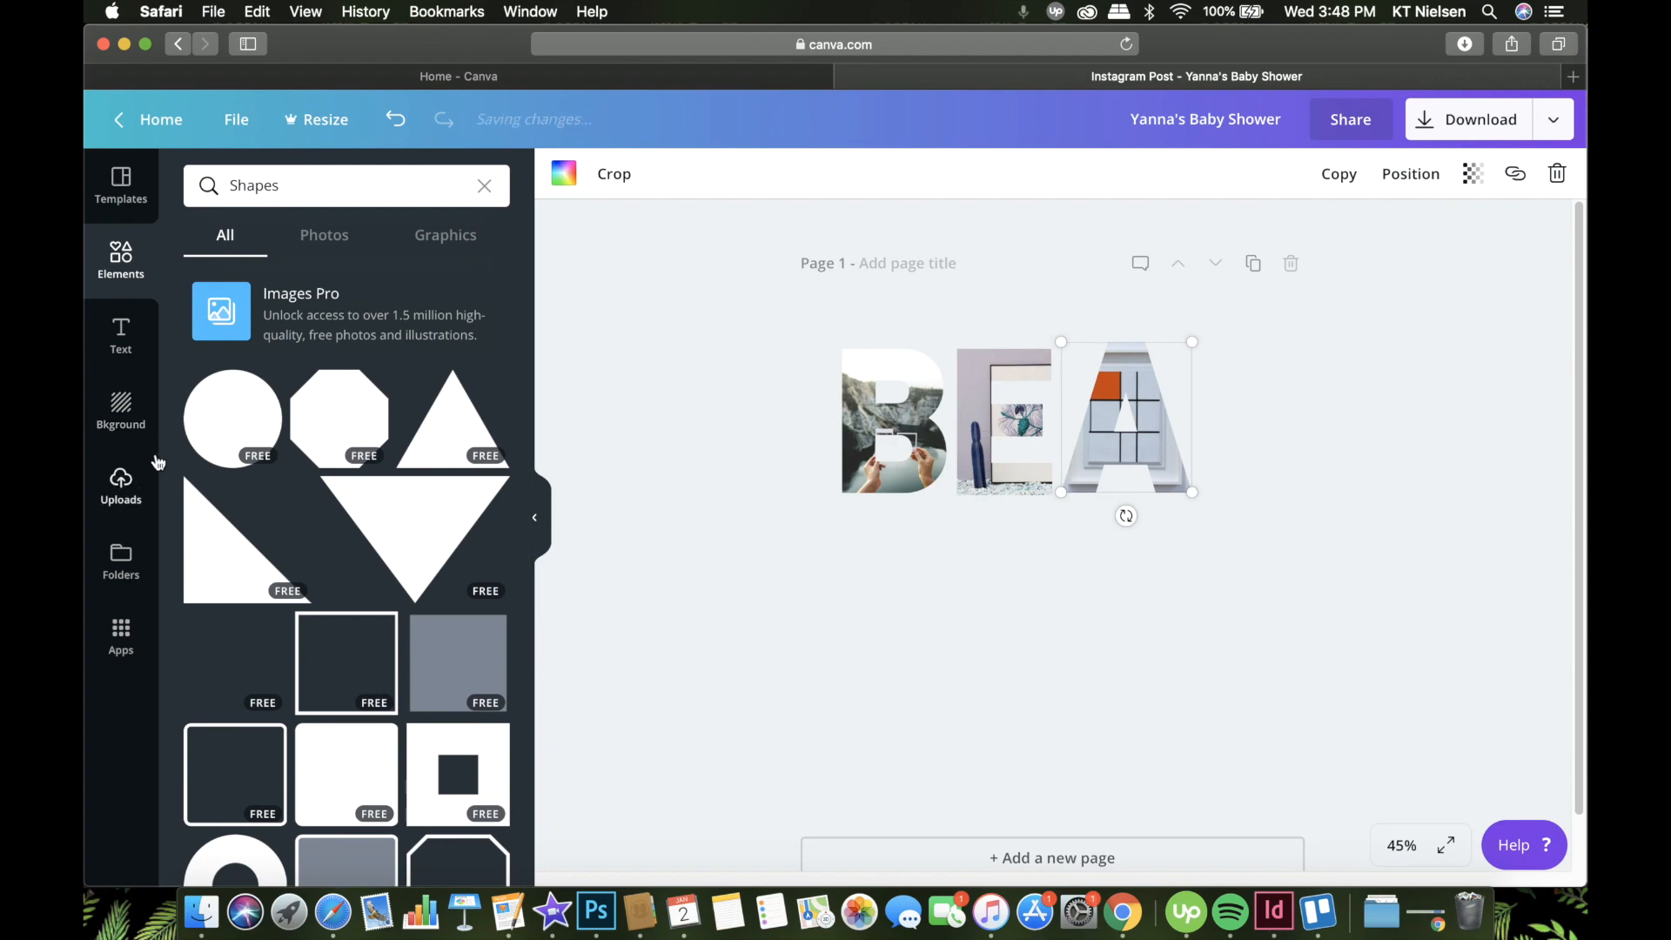
{"action": "left_click", "coordinate": [484, 188]}
{"action": "scroll", "coordinate": [368, 526], "scroll_direction": "down", "scroll_amount": 2}
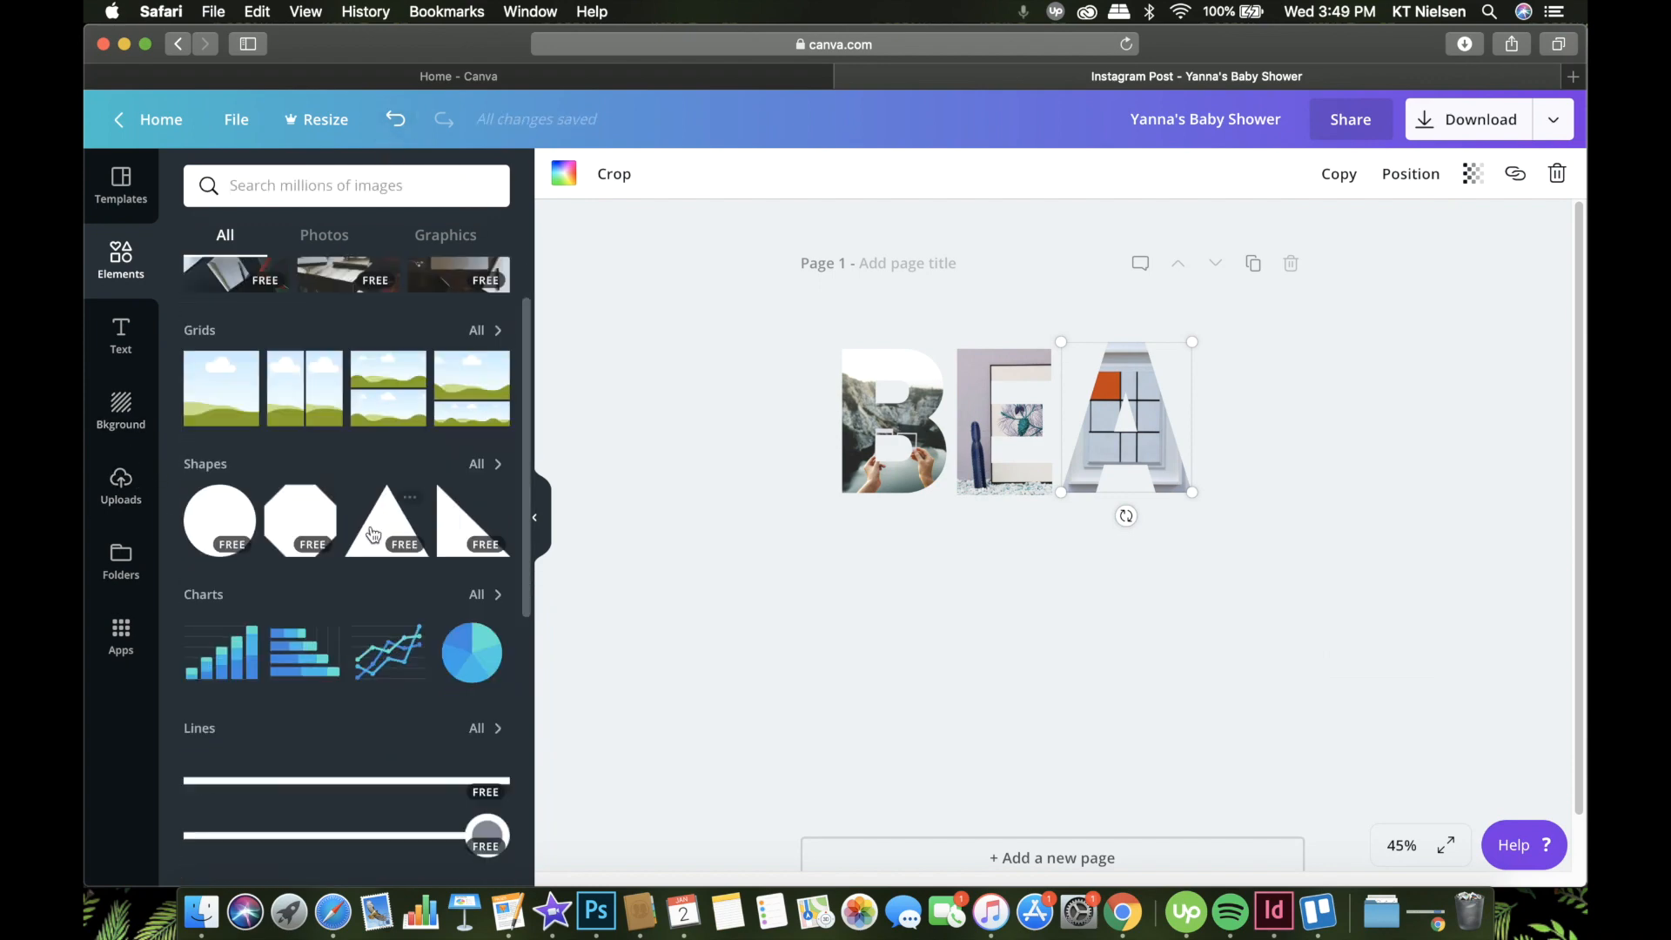
{"action": "scroll", "coordinate": [317, 509], "scroll_direction": "down", "scroll_amount": 6}
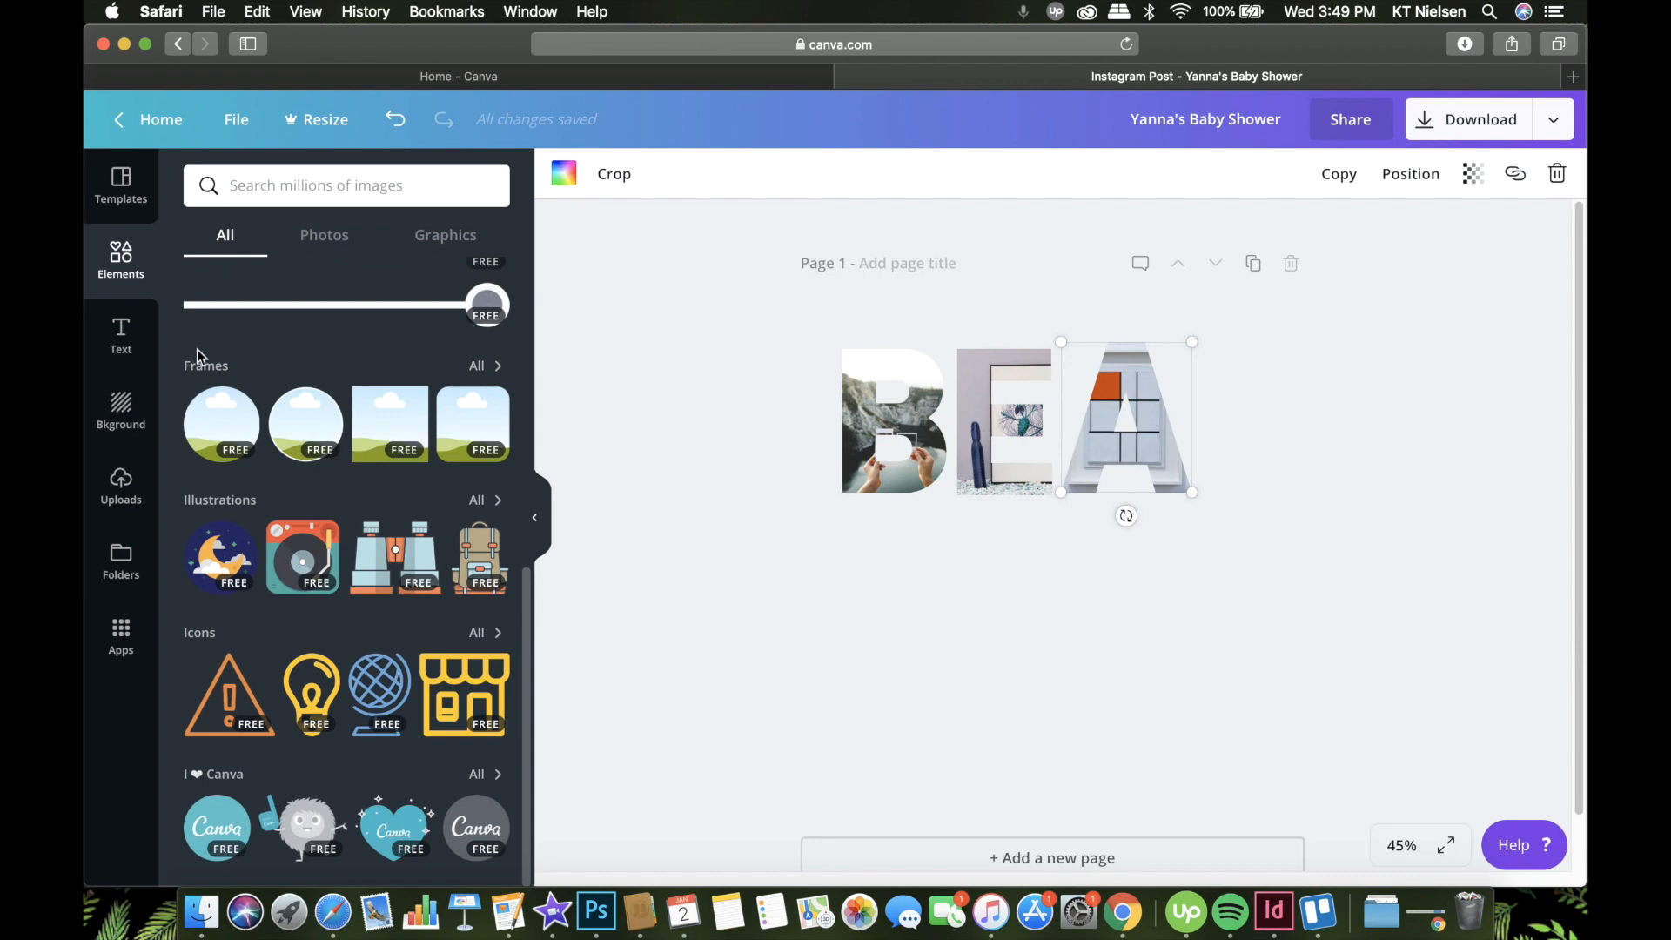
{"action": "left_click", "coordinate": [121, 357]}
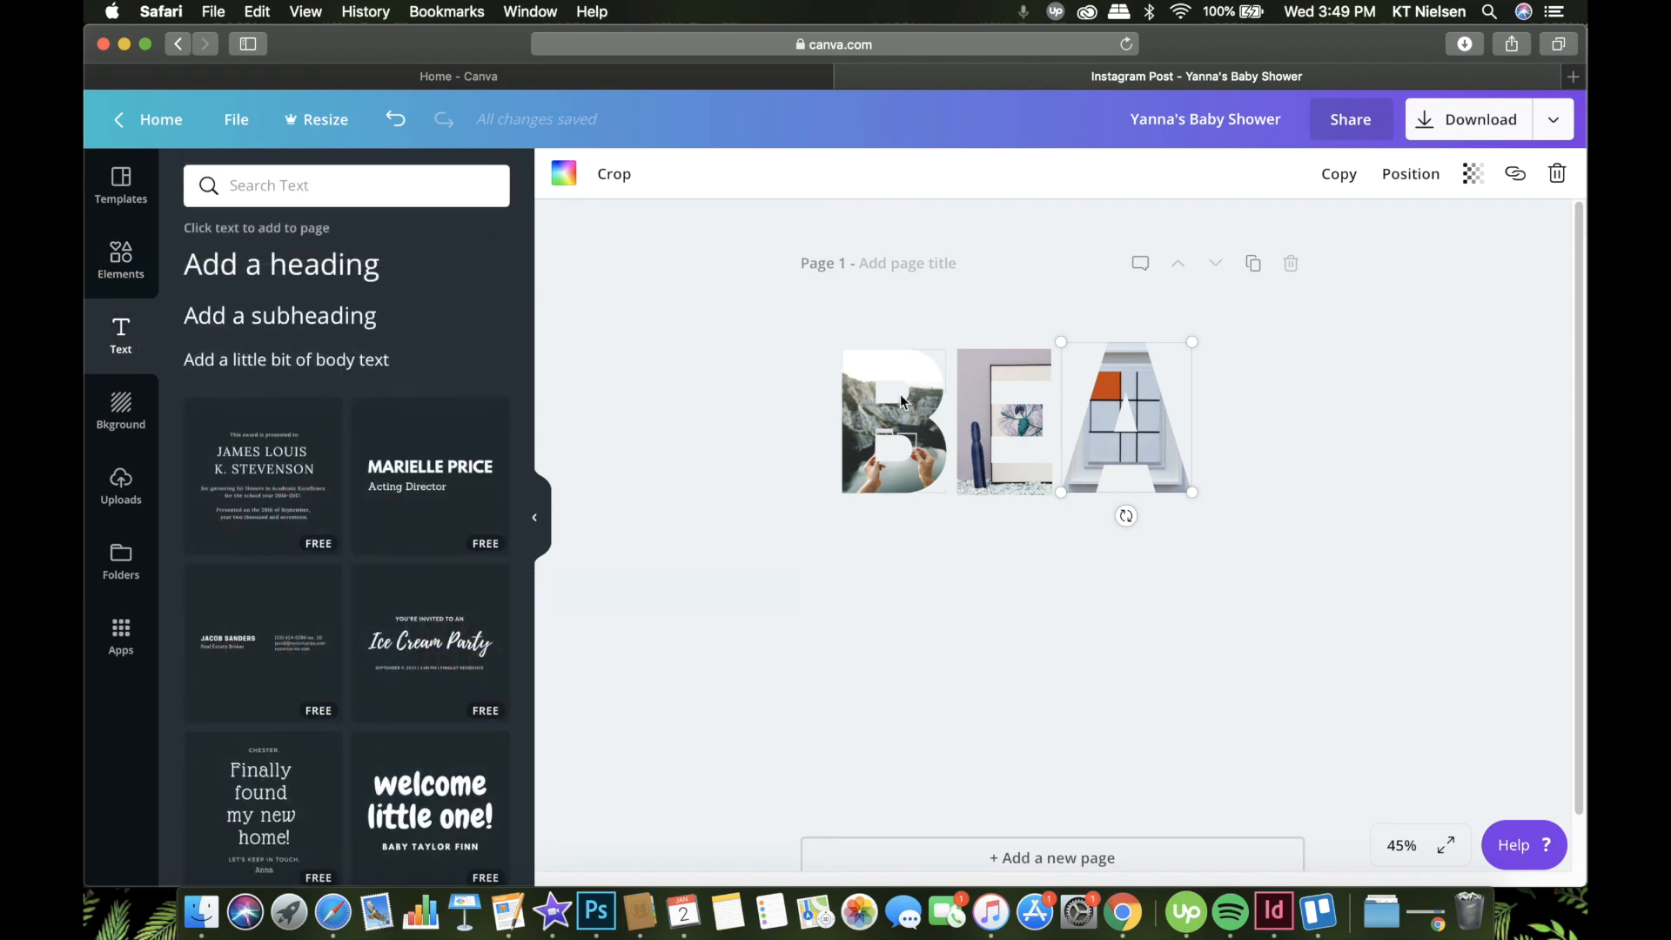
Step: Delete the photo-filled B, E and A letter frames from the page
{"action": "key", "text": "super+z"}
{"action": "key", "text": "super+z"}
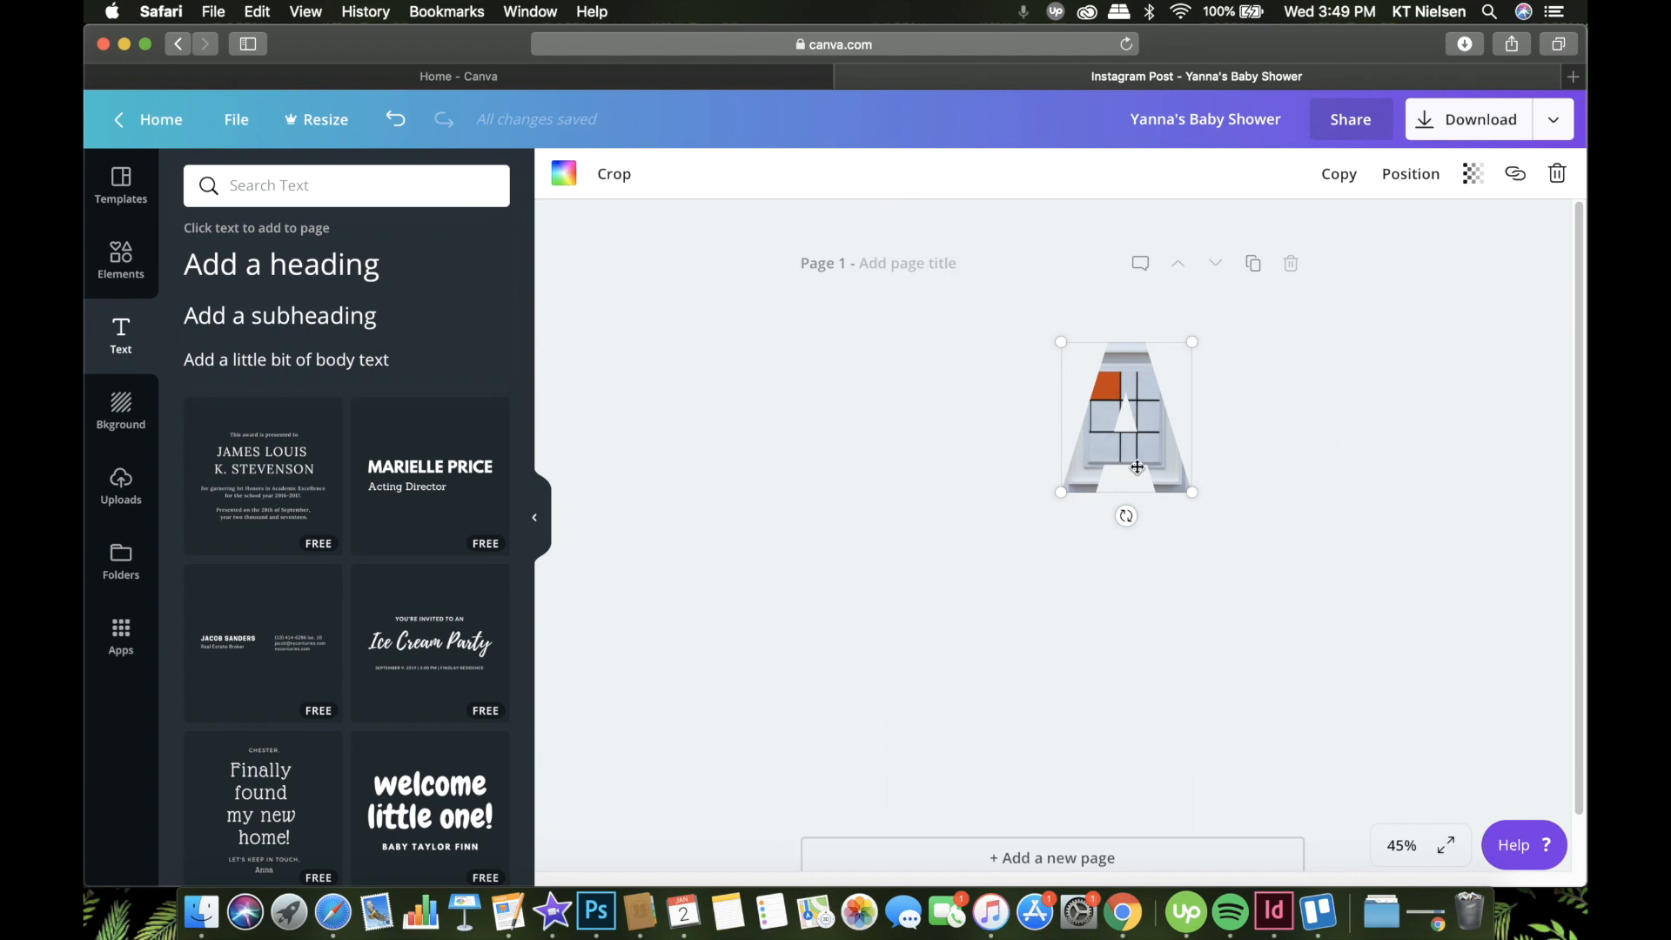
{"action": "key", "text": "Delete"}
Step: Colour the page-sized square dark grey and deselect it
{"action": "left_click", "coordinate": [957, 463]}
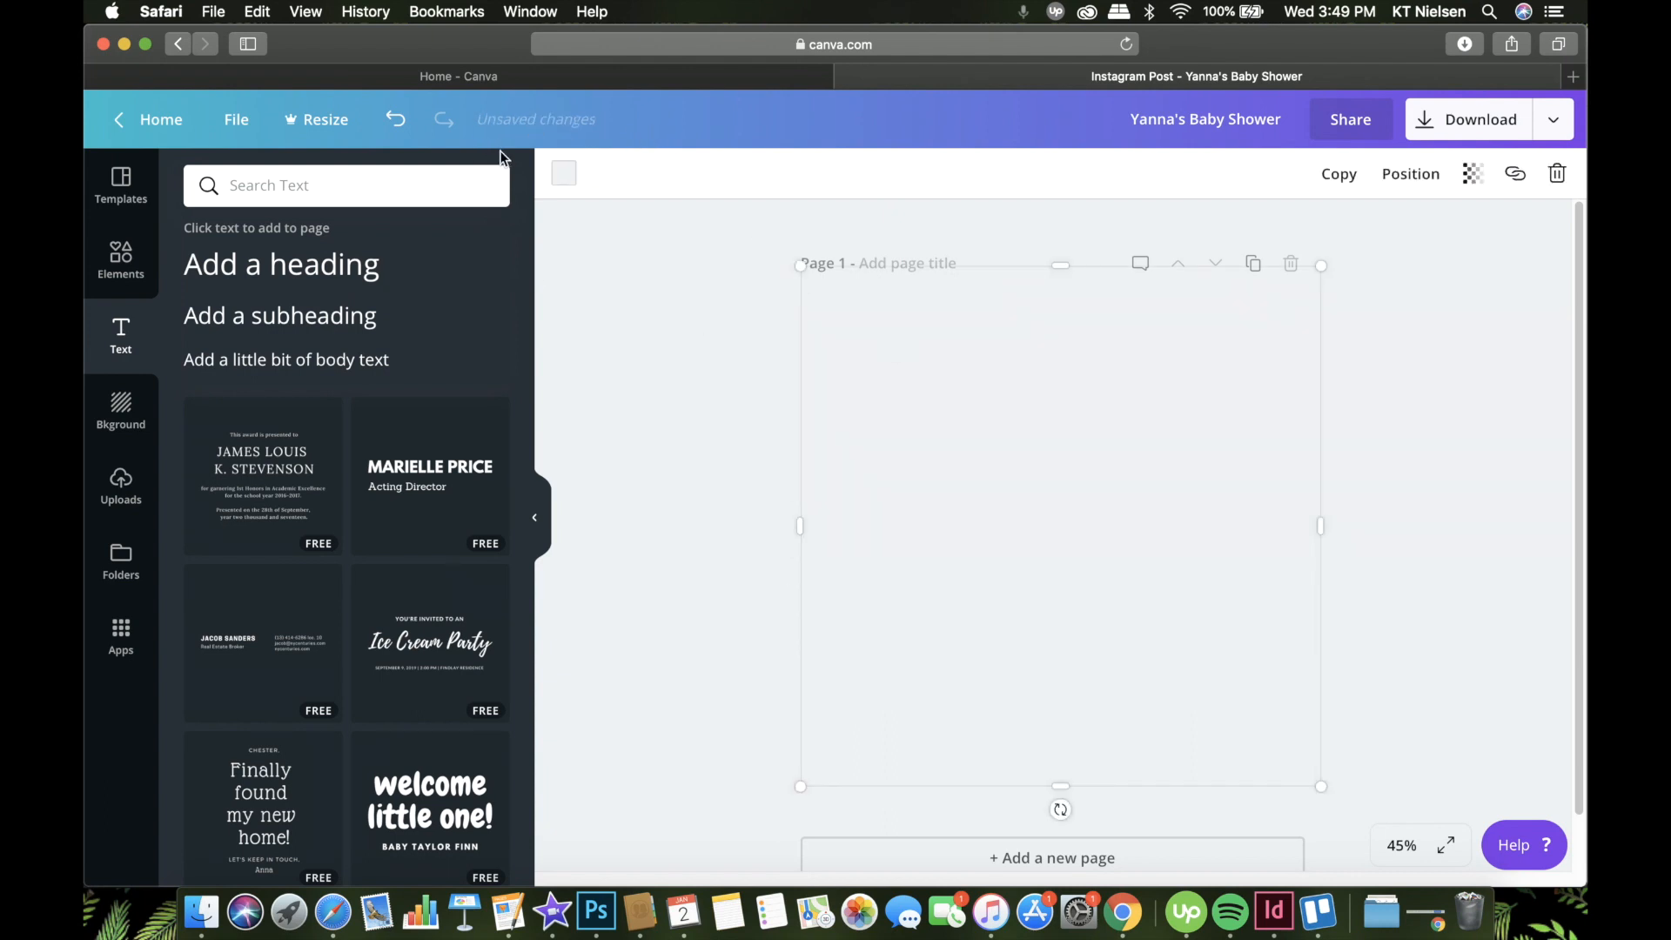
{"action": "left_click", "coordinate": [564, 173]}
{"action": "left_click", "coordinate": [631, 326]}
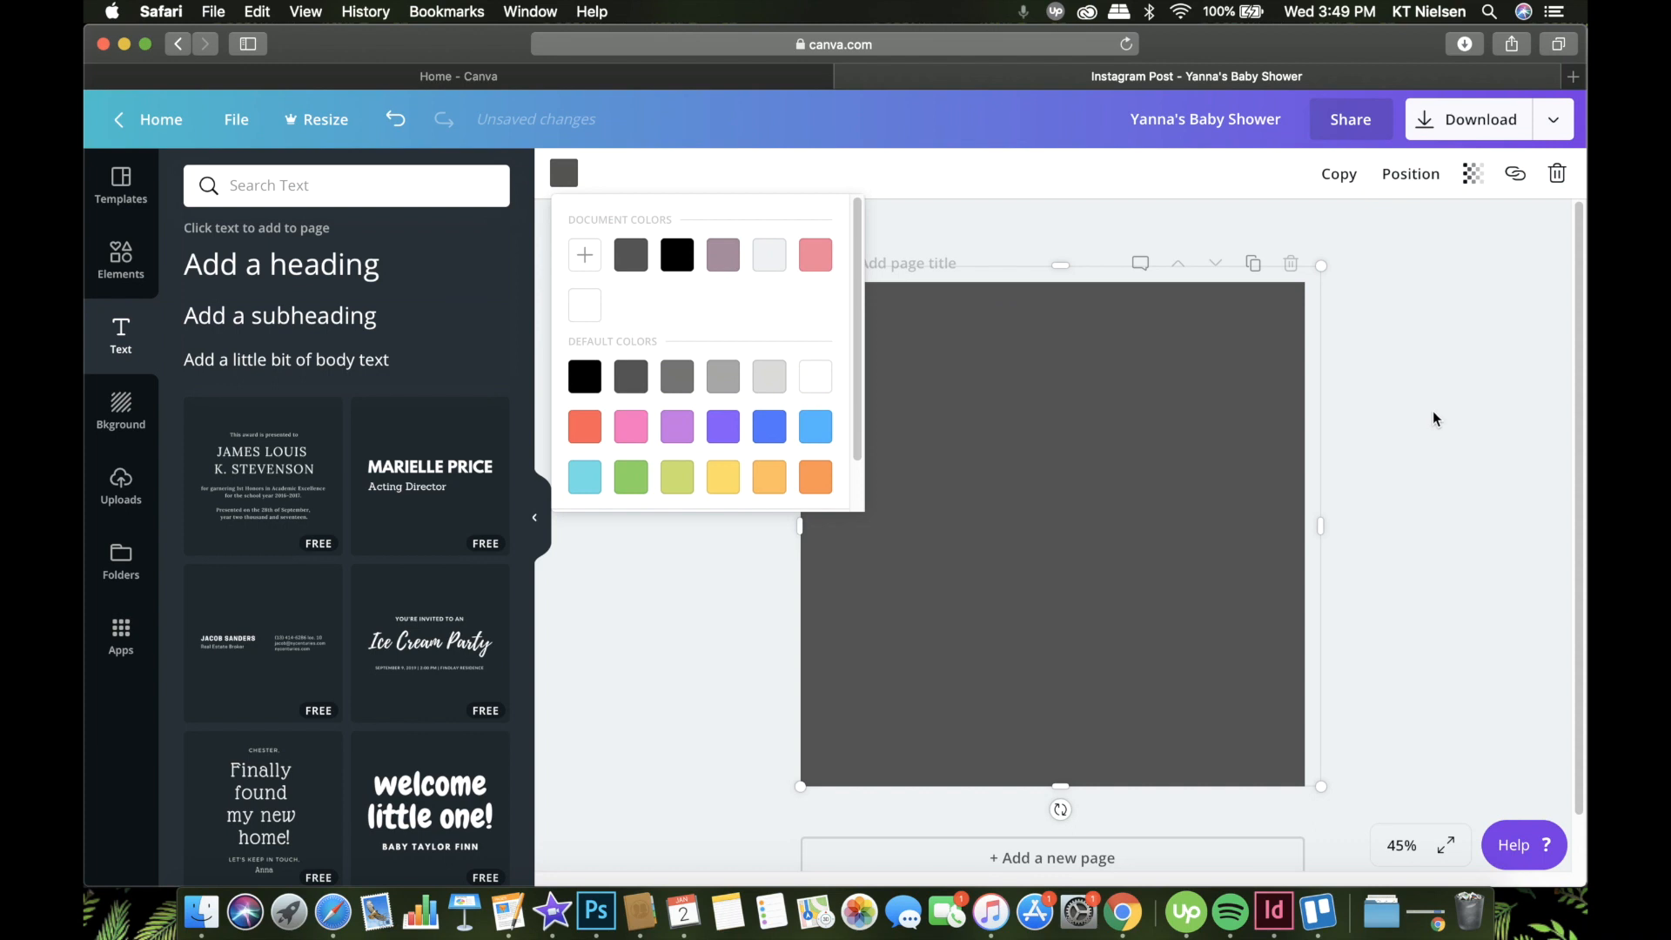
{"action": "left_click", "coordinate": [1324, 348]}
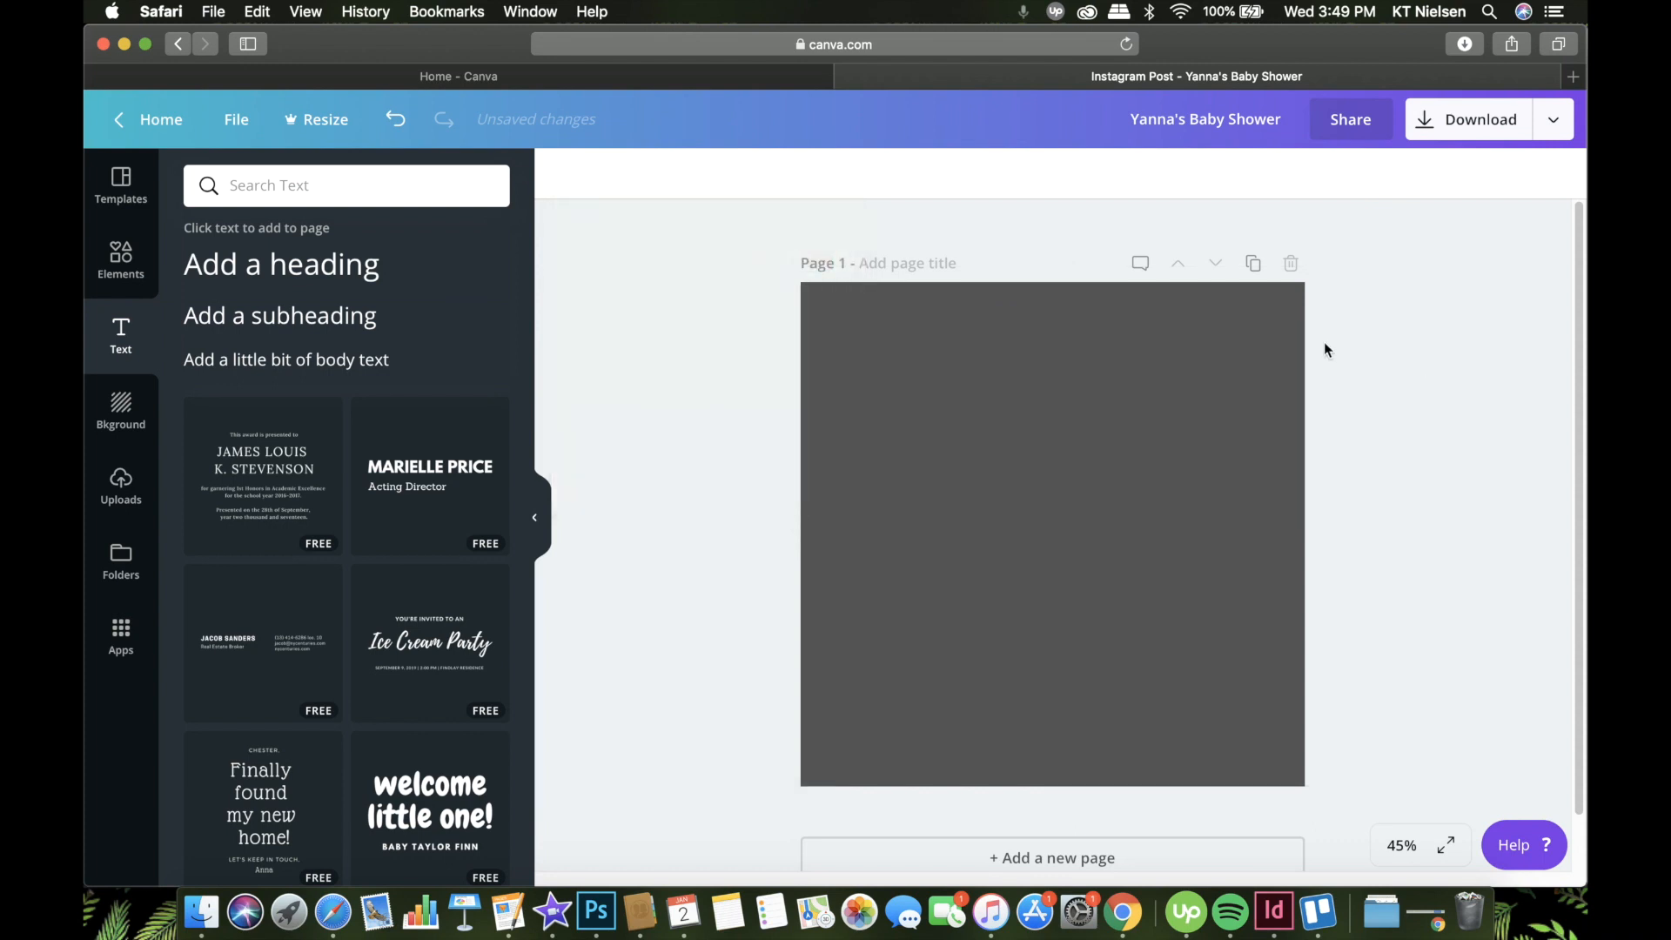
Step: Add a heading text box, widen it and move it up into the upper part of the page
{"action": "left_click", "coordinate": [325, 273]}
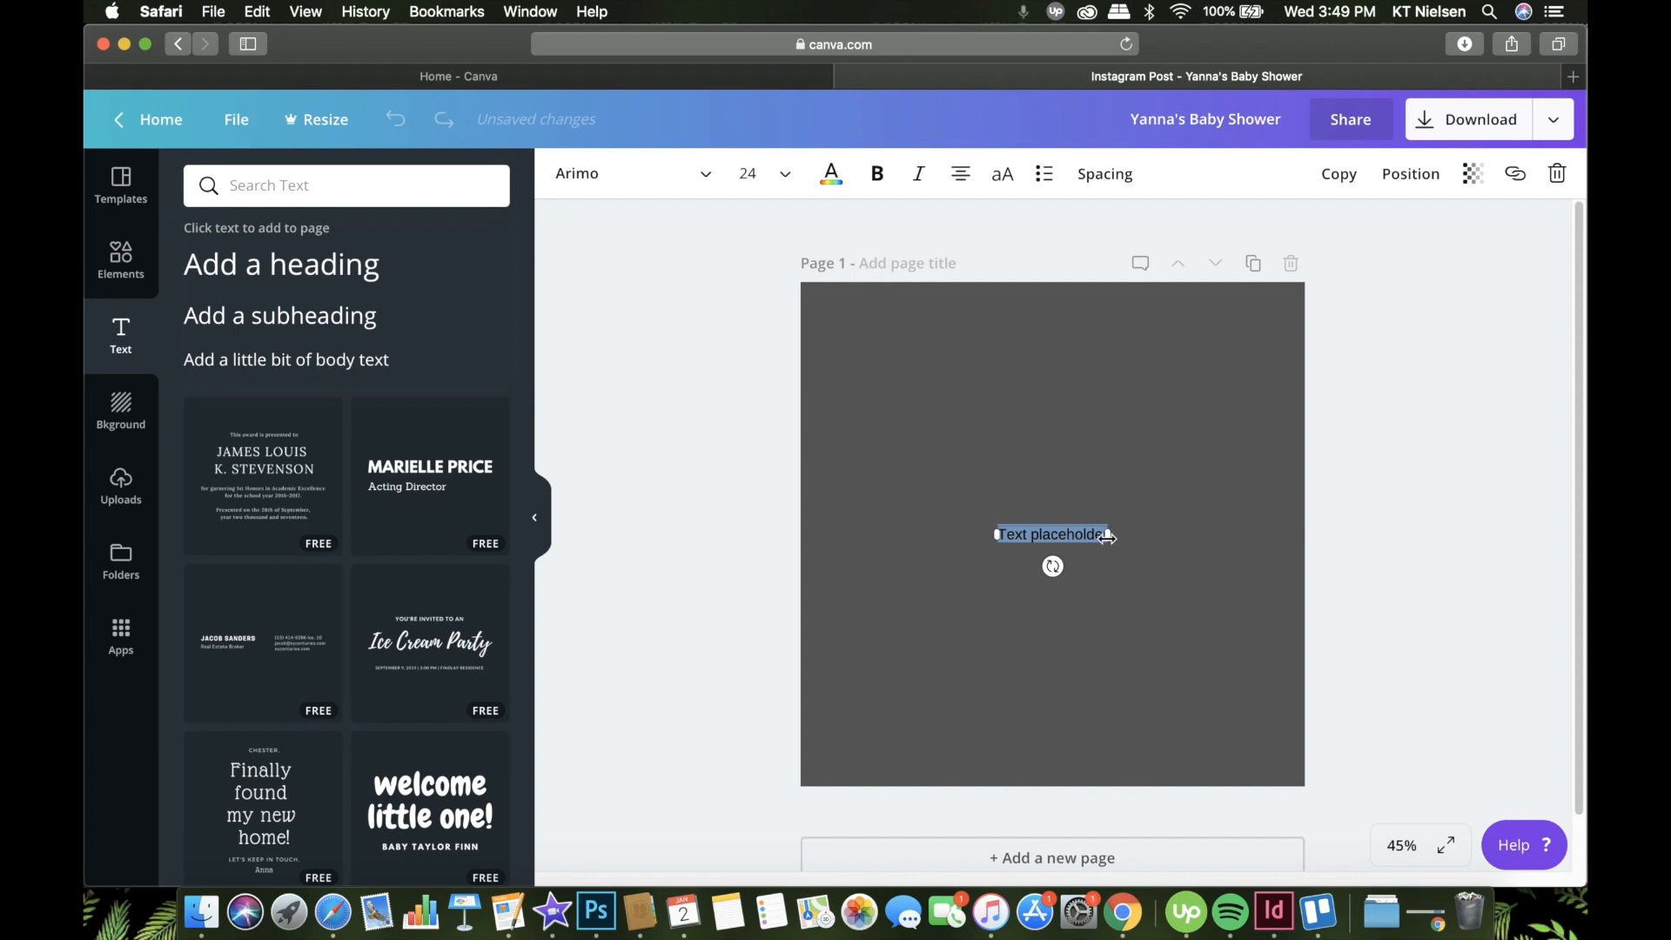
{"action": "left_click_drag", "start_coordinate": [1109, 534], "coordinate": [1216, 534]}
{"action": "left_click", "coordinate": [1343, 531]}
{"action": "left_click_drag", "start_coordinate": [1099, 535], "coordinate": [1036, 369]}
Step: Replace the heading's placeholder text with "I'm replaced!"
{"action": "double_click", "coordinate": [1080, 369]}
{"action": "left_click", "coordinate": [1106, 369]}
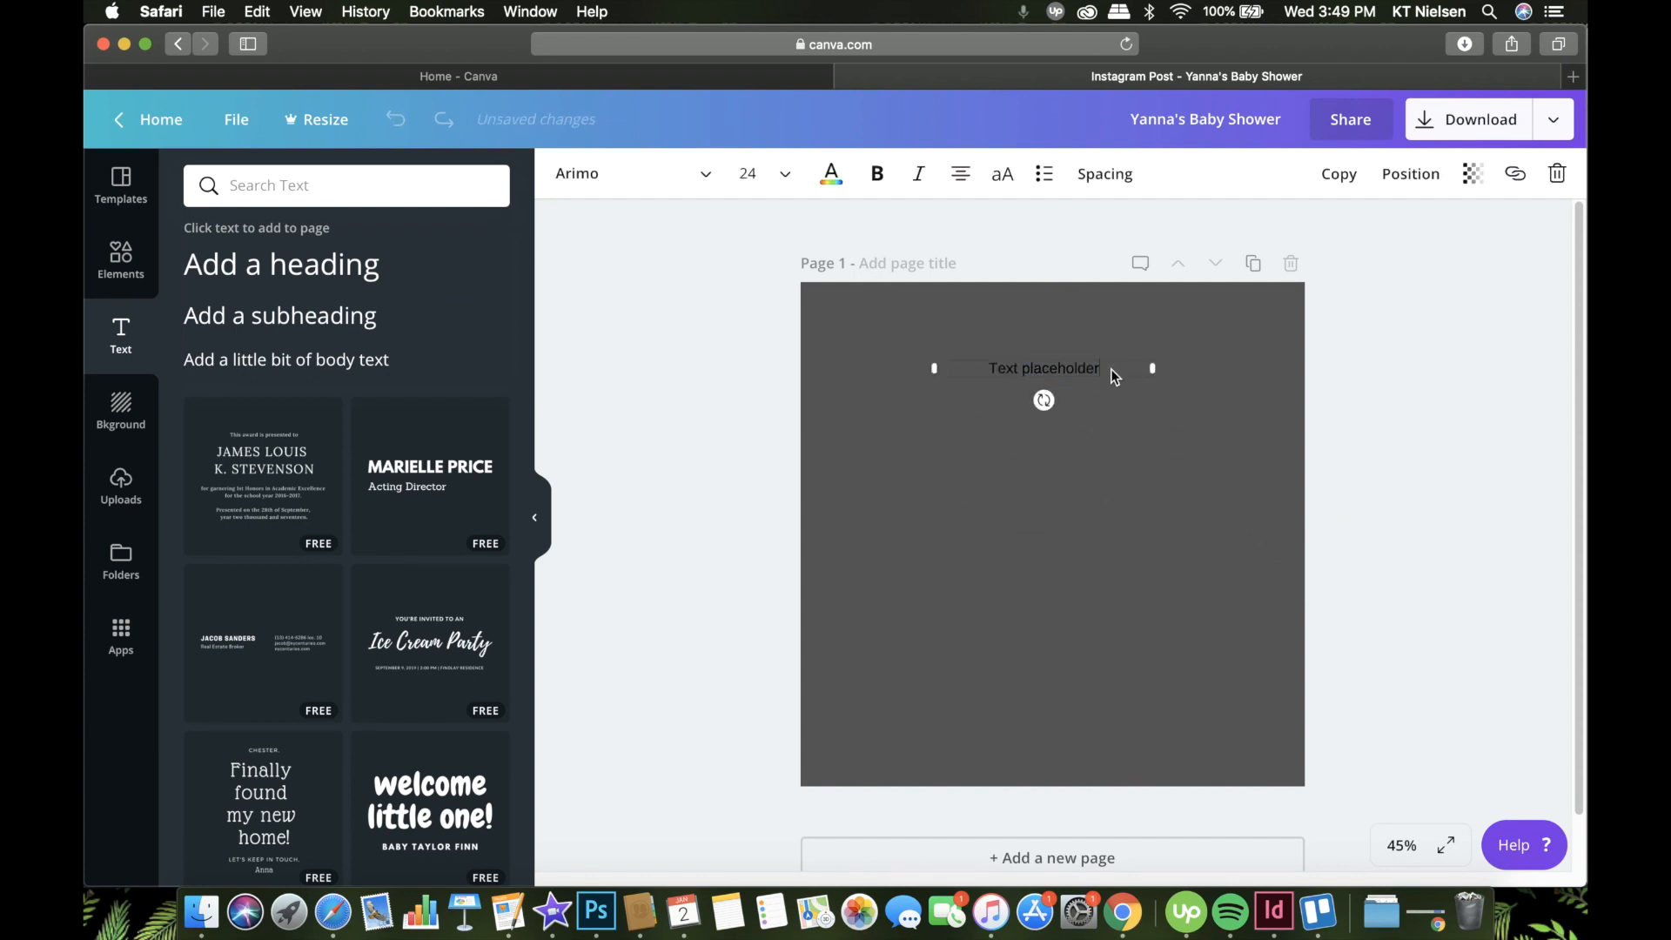
{"action": "left_click_drag", "start_coordinate": [965, 372], "coordinate": [1123, 364]}
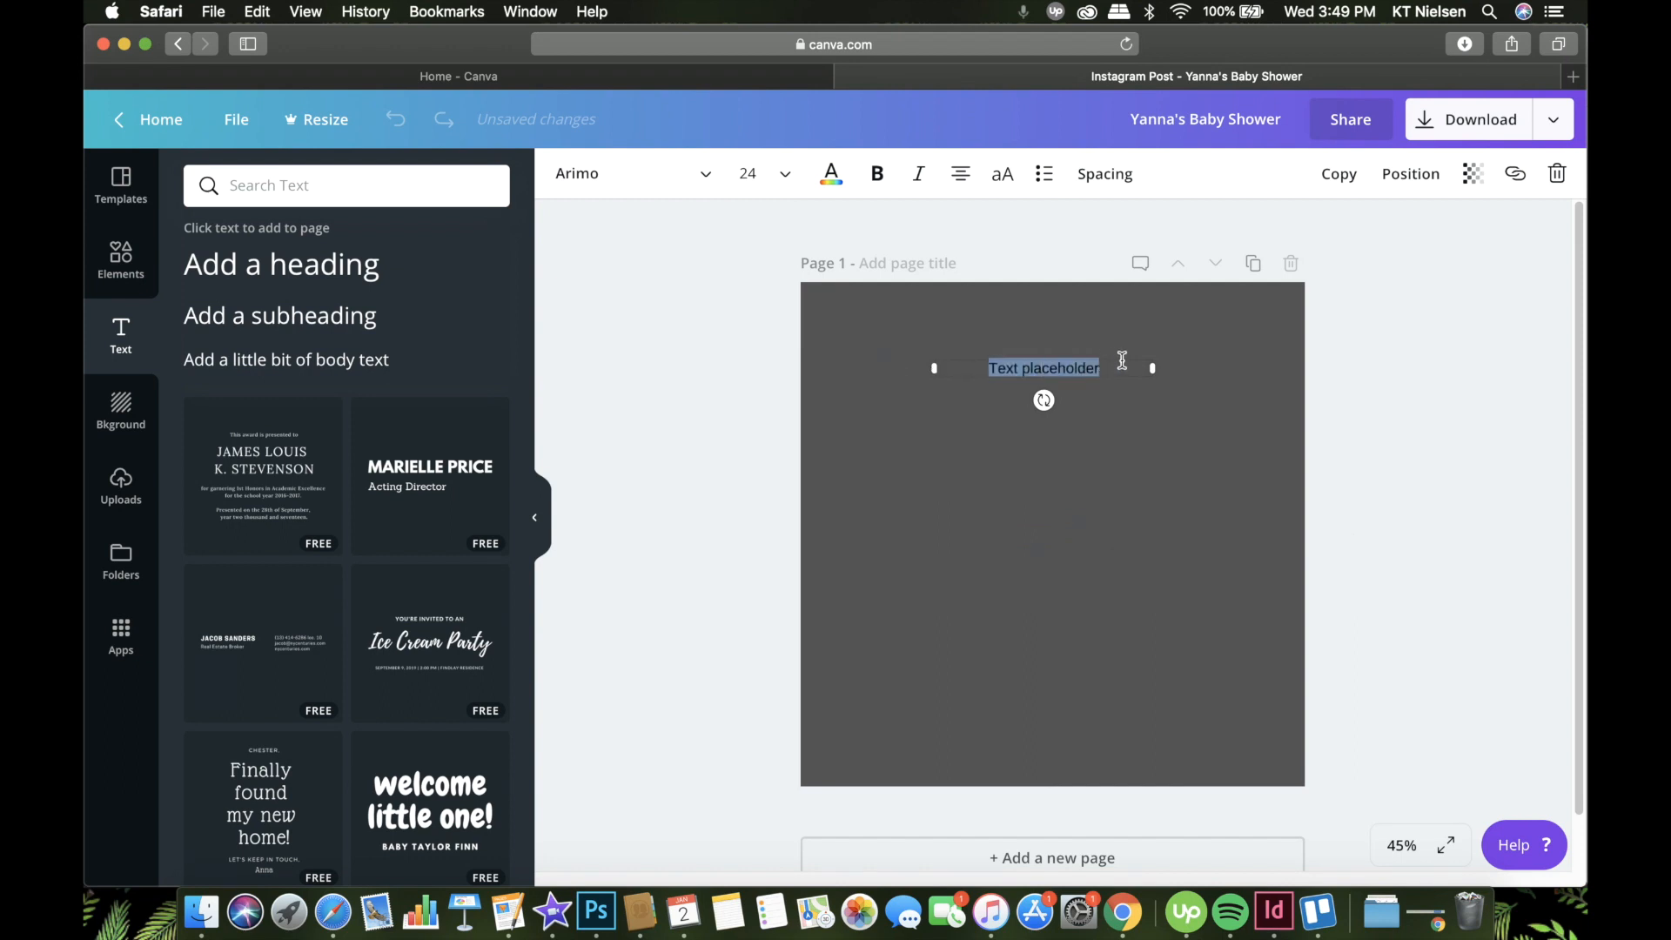
{"action": "type", "text": "I'm replaced!"}
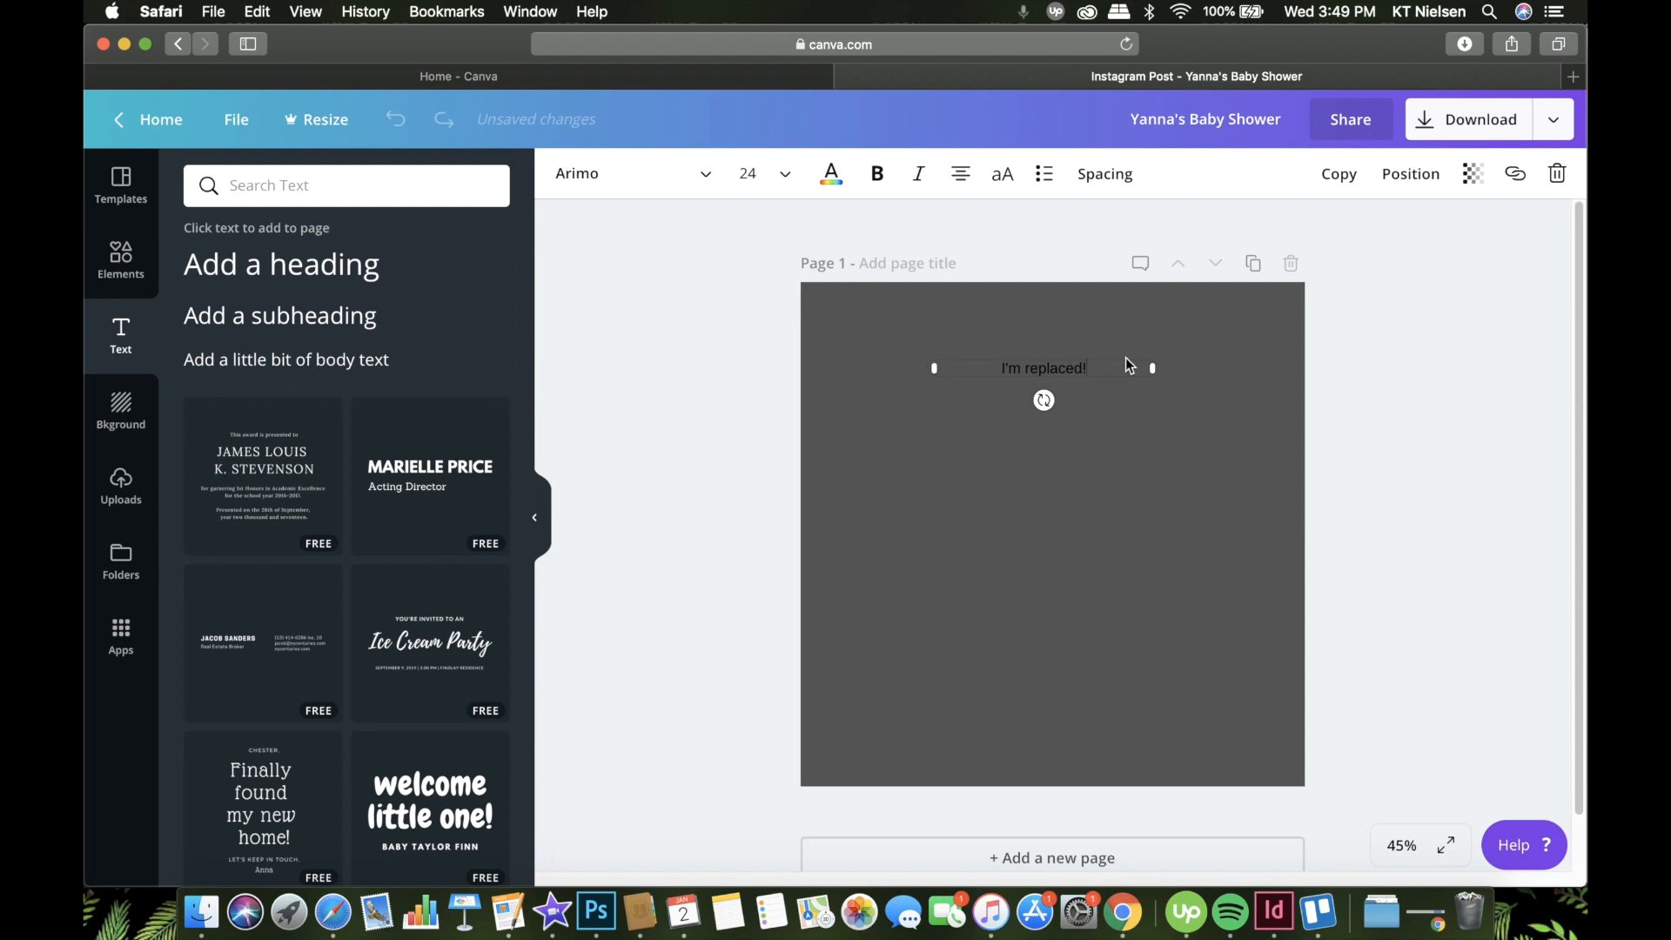
Step: Colour the "I'm replaced!" heading text white
{"action": "left_click", "coordinate": [1396, 381]}
{"action": "left_click", "coordinate": [1078, 382]}
{"action": "left_click_drag", "start_coordinate": [1094, 377], "coordinate": [941, 373]}
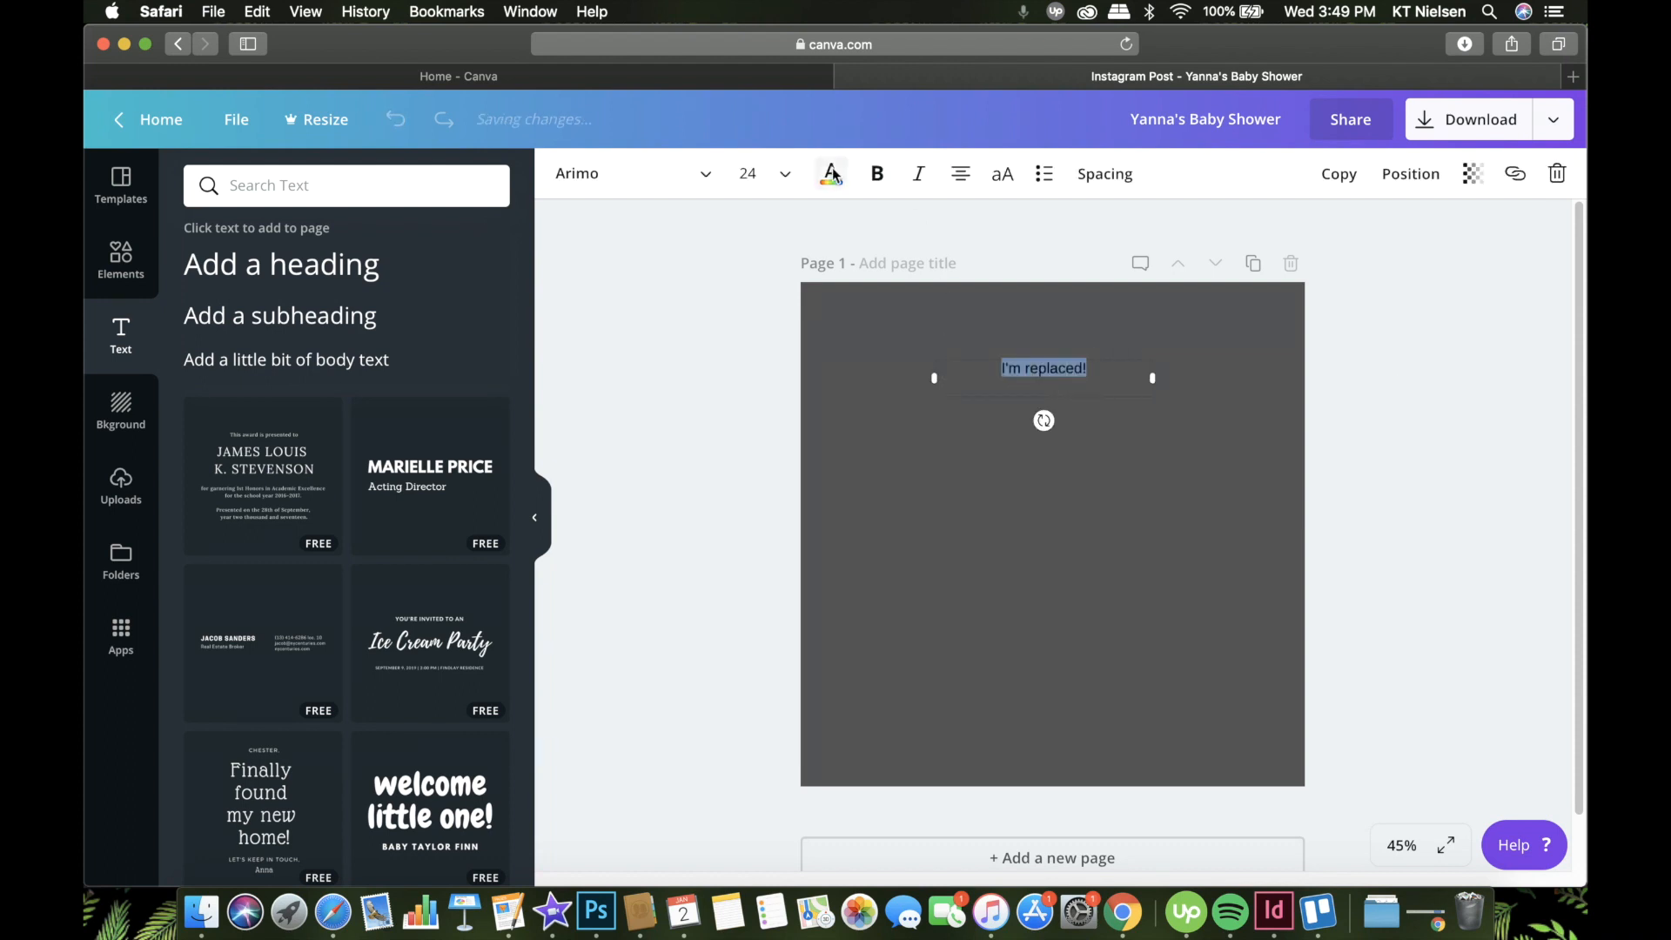
{"action": "left_click", "coordinate": [1036, 365]}
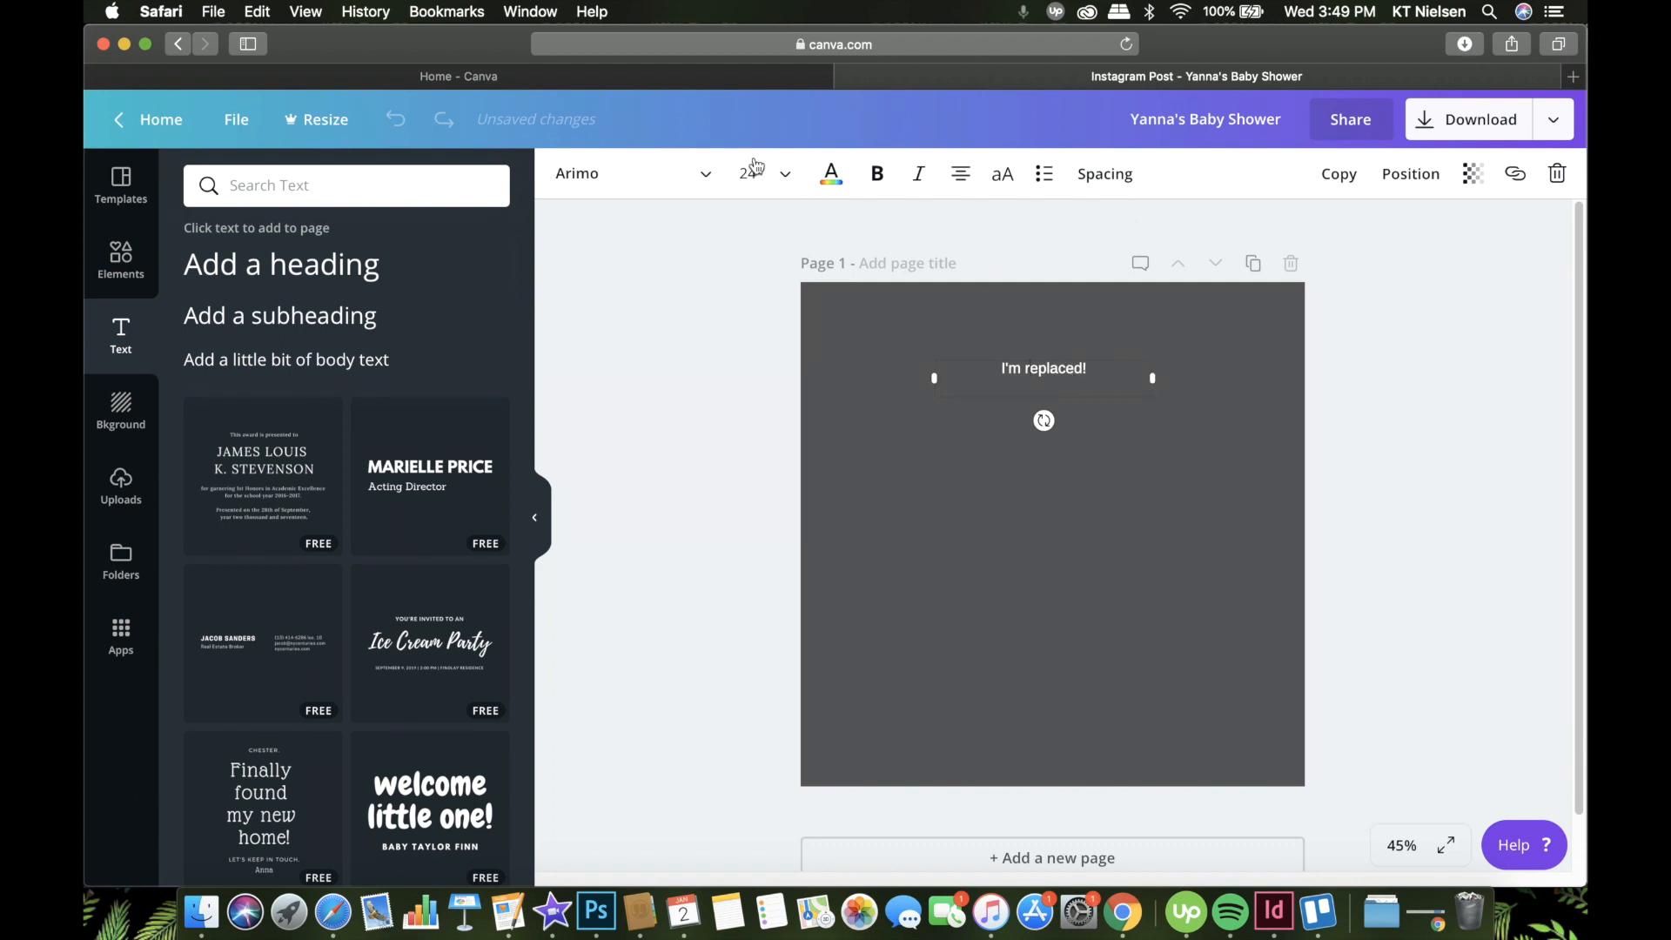
Step: Set the heading's font size to 64, centre it horizontally on the page and deselect it
{"action": "left_click", "coordinate": [784, 175]}
{"action": "left_click", "coordinate": [771, 519]}
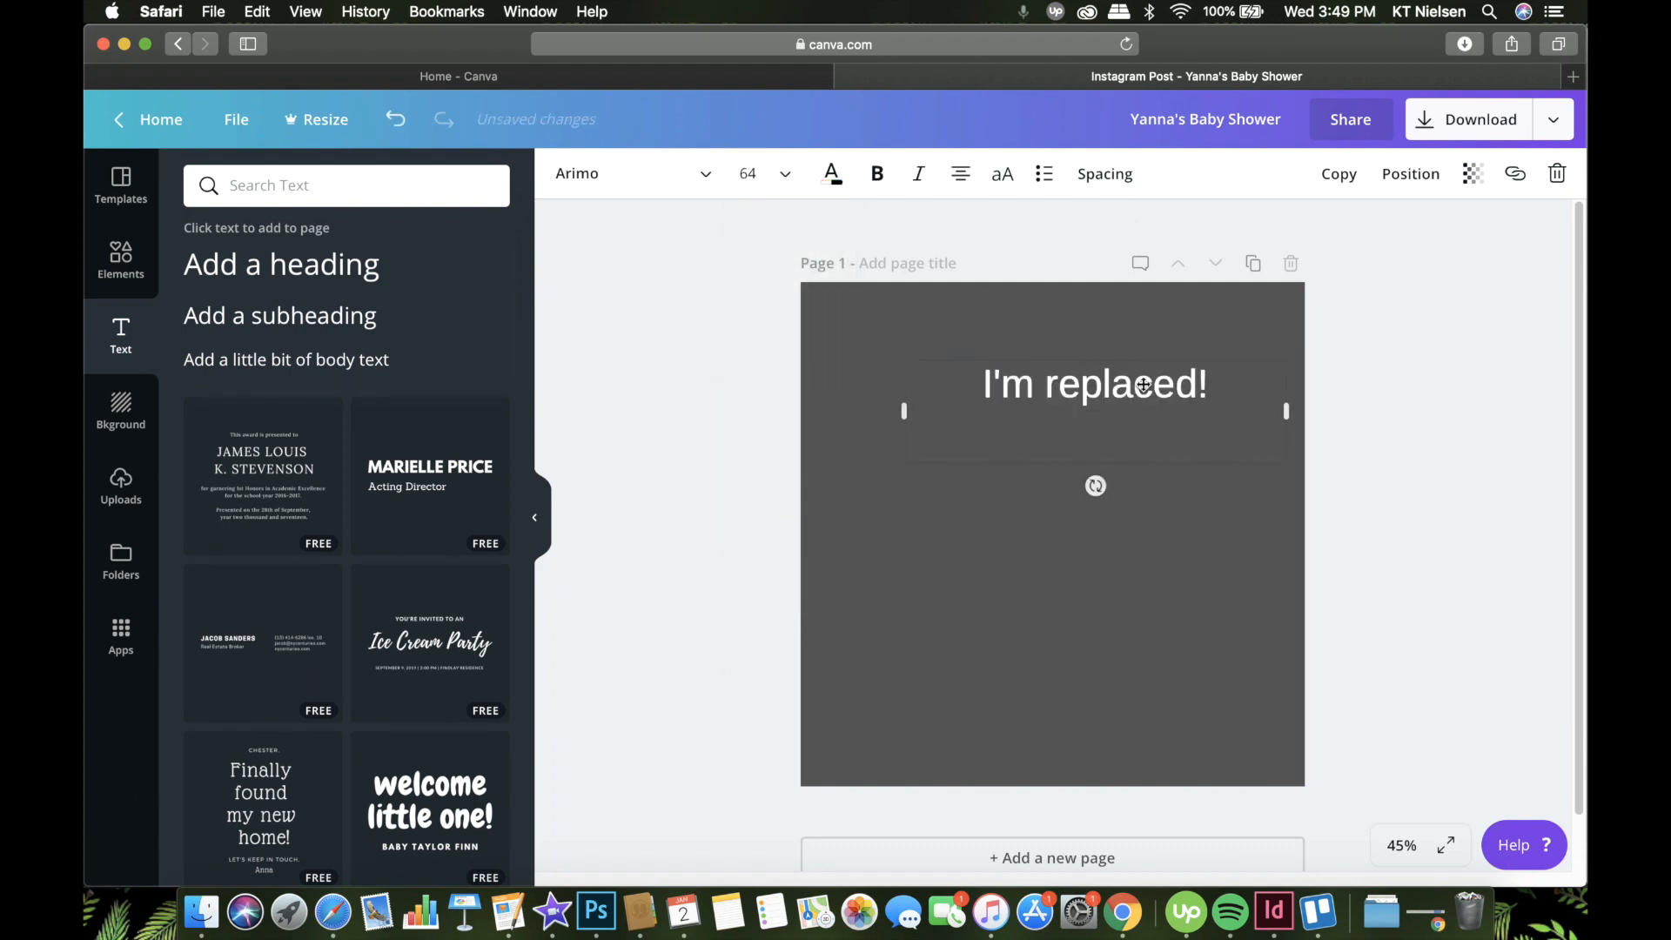
{"action": "left_click_drag", "start_coordinate": [1144, 377], "coordinate": [1102, 386]}
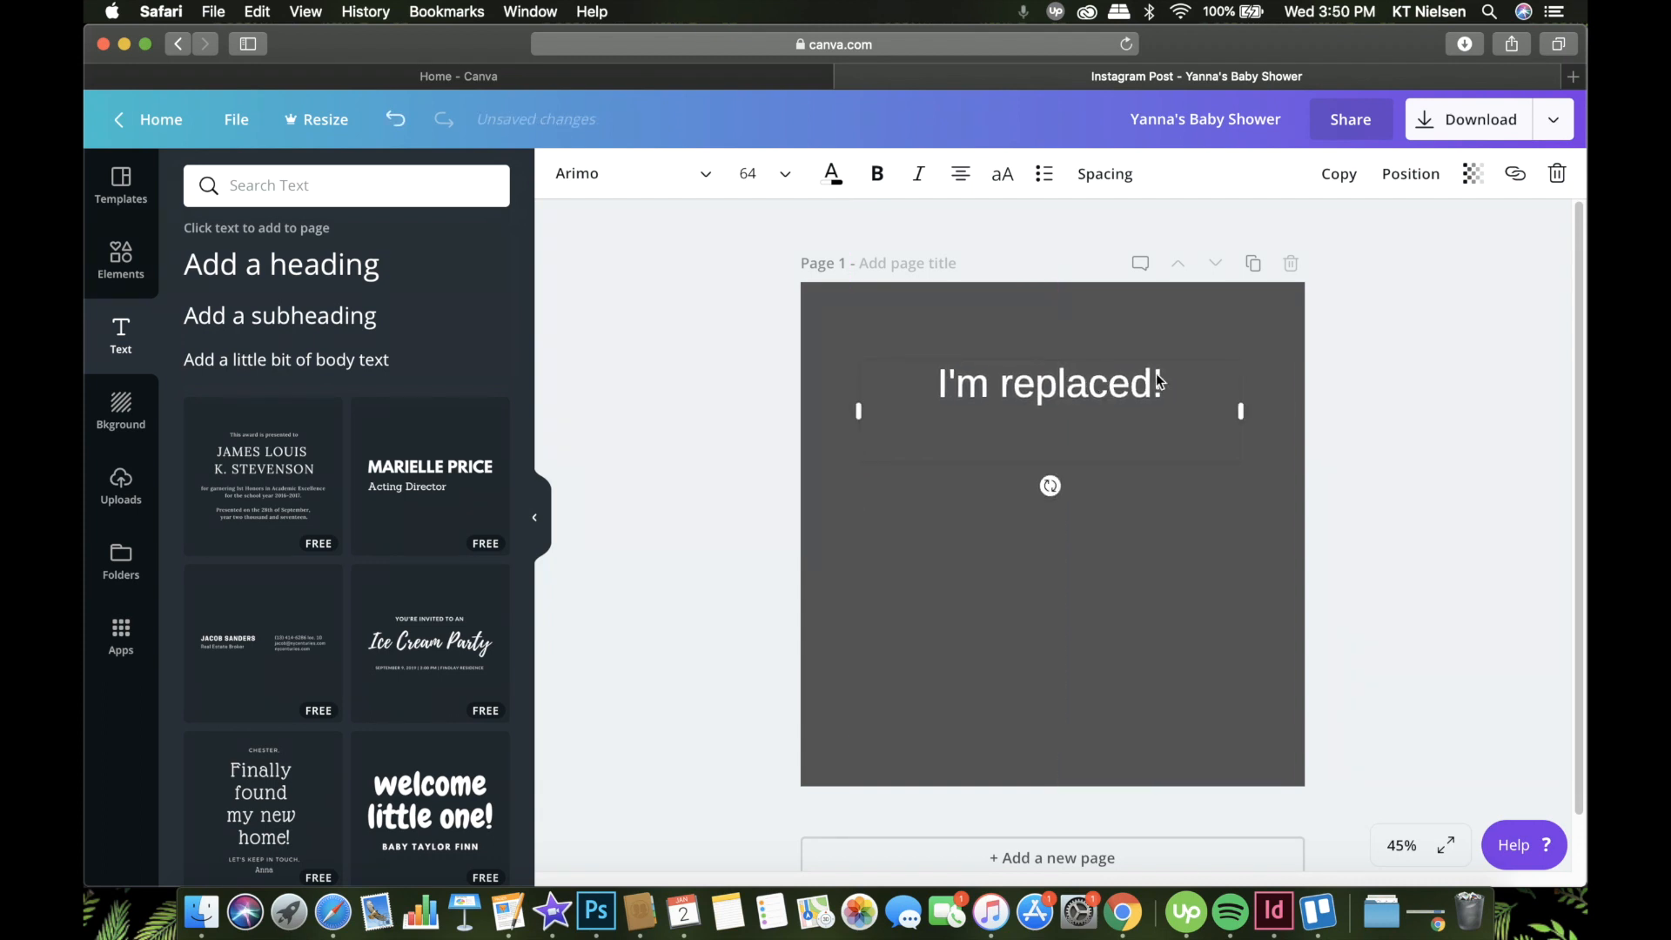
{"action": "left_click", "coordinate": [1366, 365]}
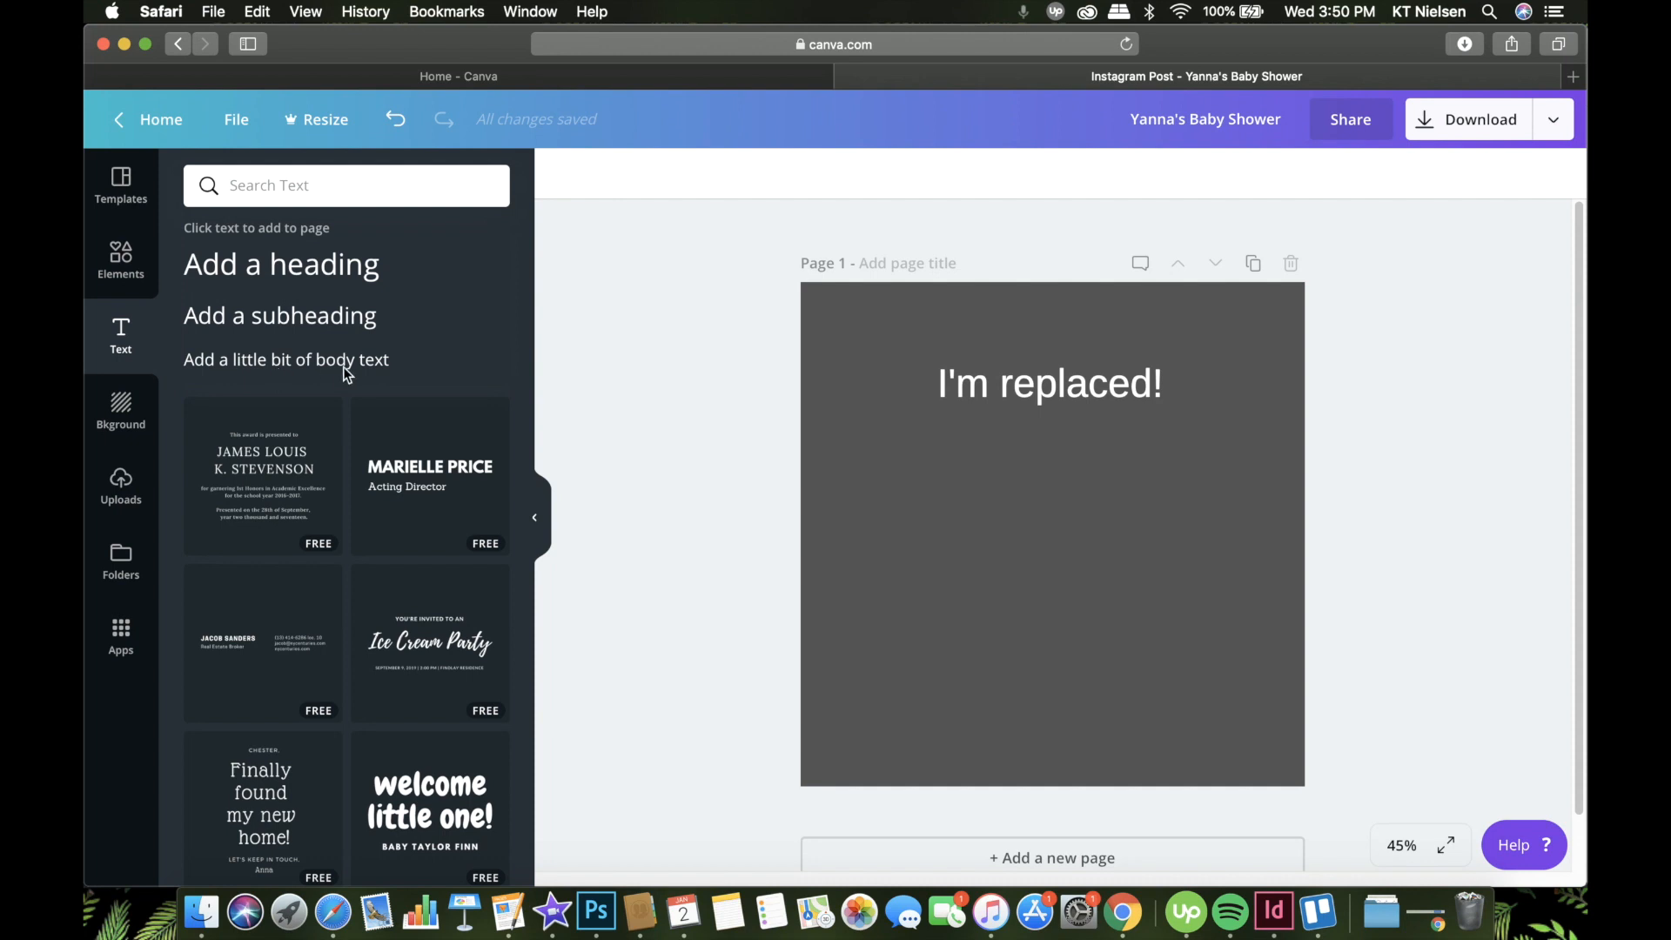
Step: Add the ready-made text combination with a bold name above "Acting Director" to the page
{"action": "scroll", "coordinate": [417, 429], "scroll_direction": "down", "scroll_amount": 2}
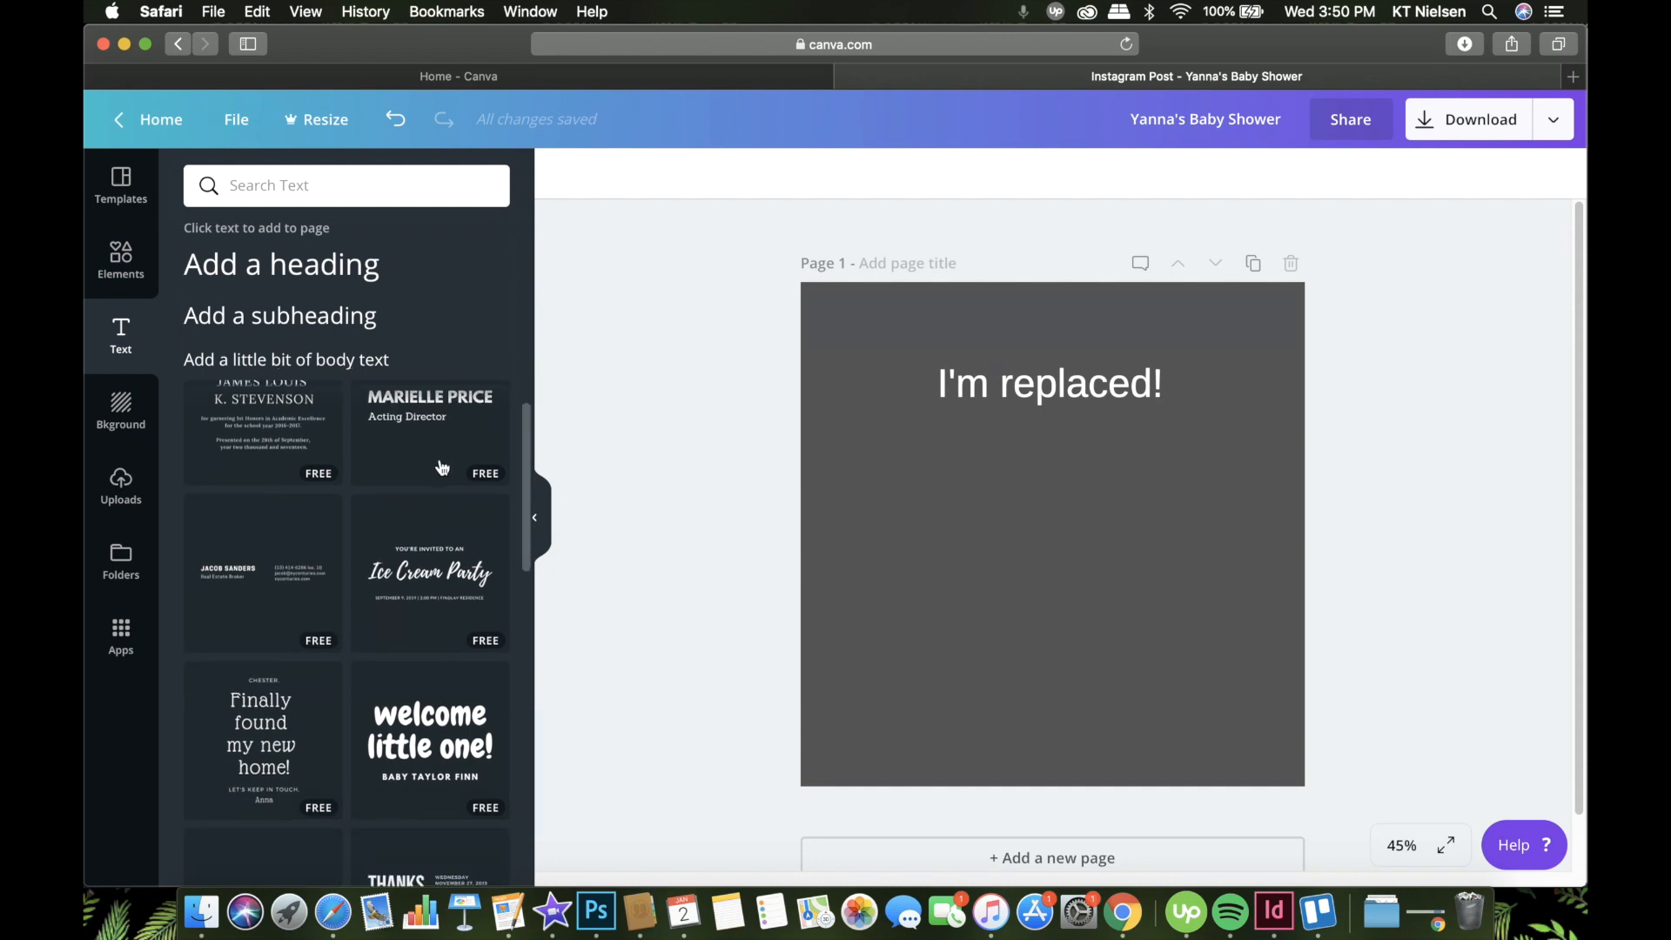
{"action": "scroll", "coordinate": [440, 461], "scroll_direction": "up", "scroll_amount": 2}
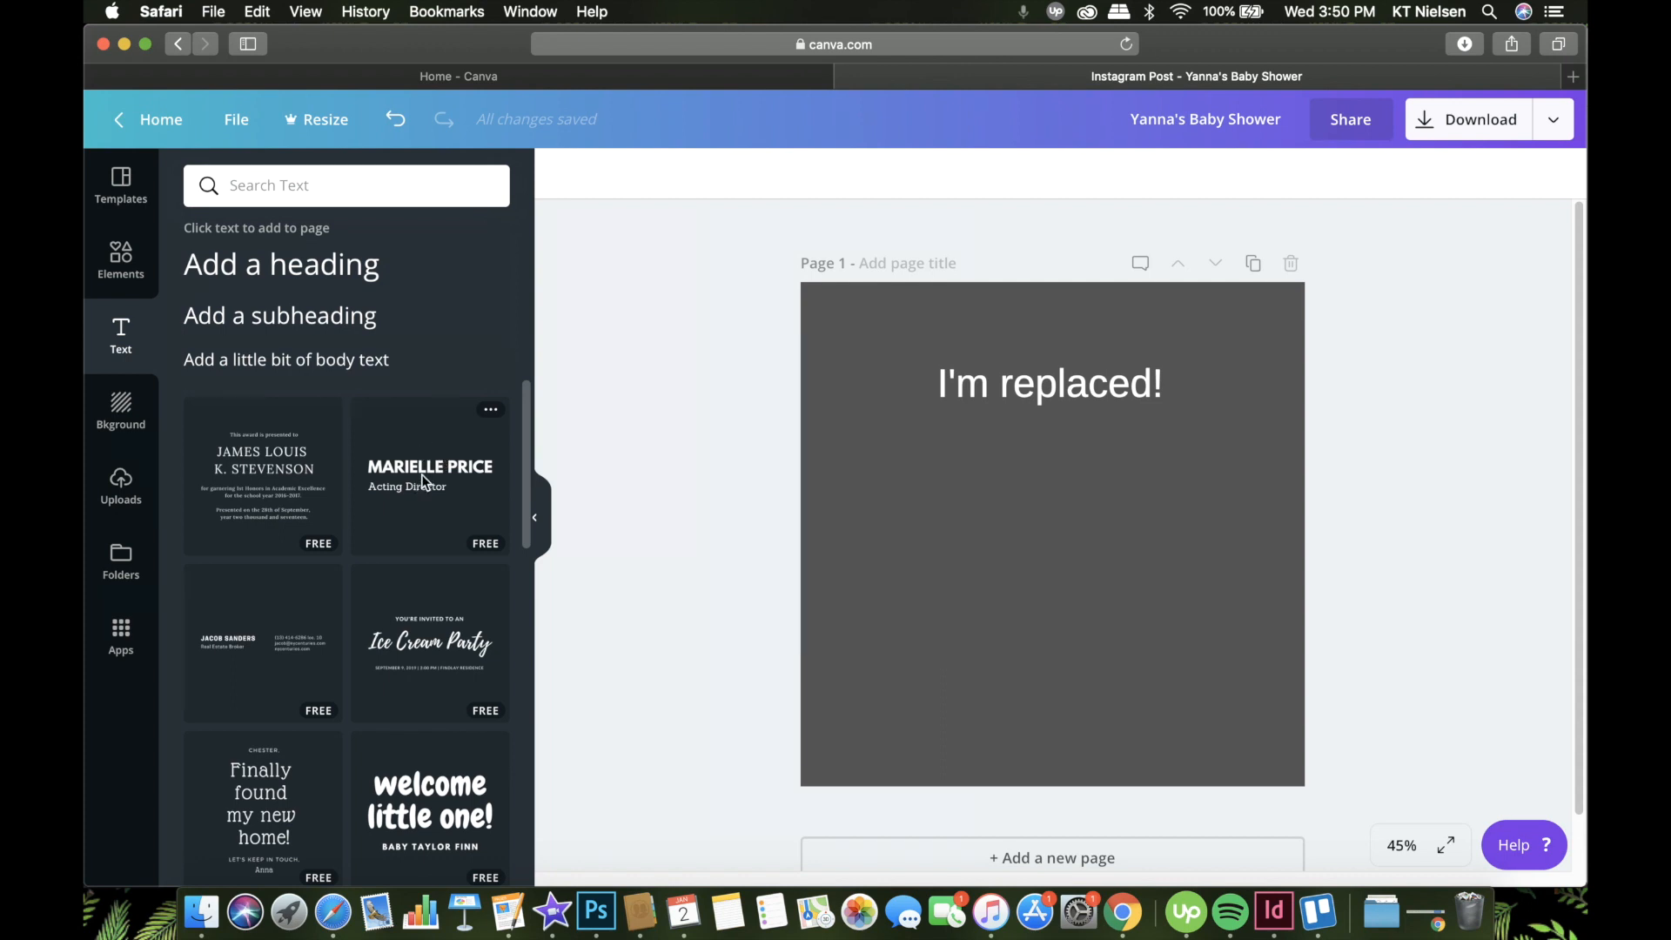
{"action": "left_click", "coordinate": [415, 472]}
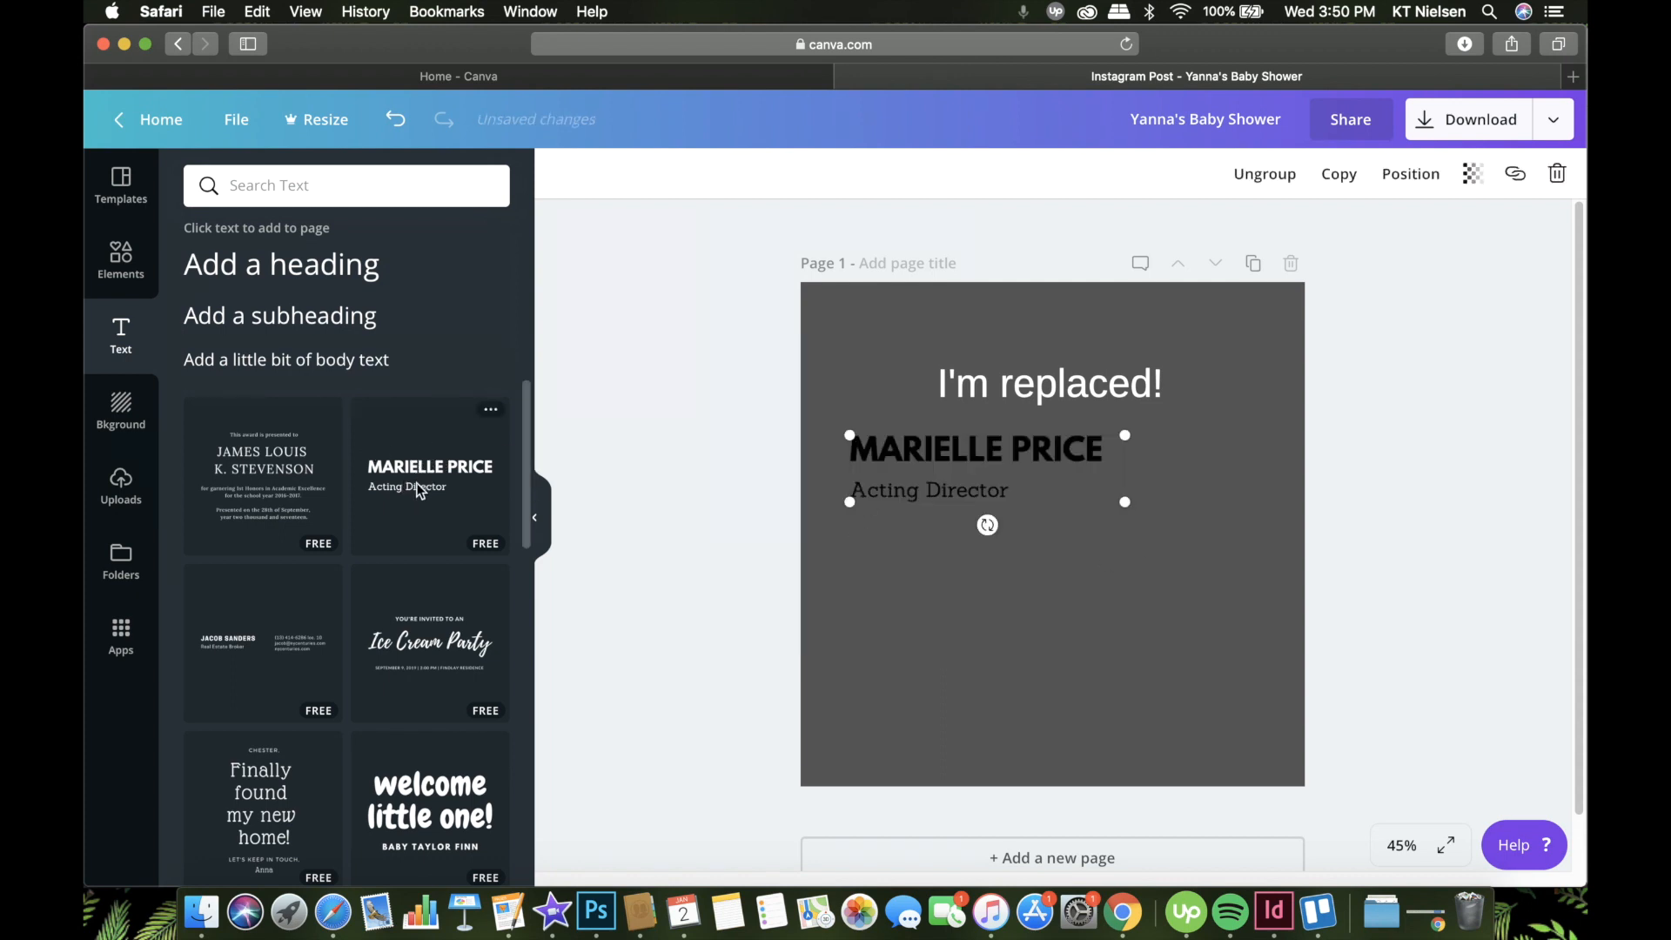
Step: Move the bold name and "Acting Director" text combination slightly on the page and browse the other ready-made text combinations
{"action": "left_click_drag", "start_coordinate": [1007, 467], "coordinate": [991, 464]}
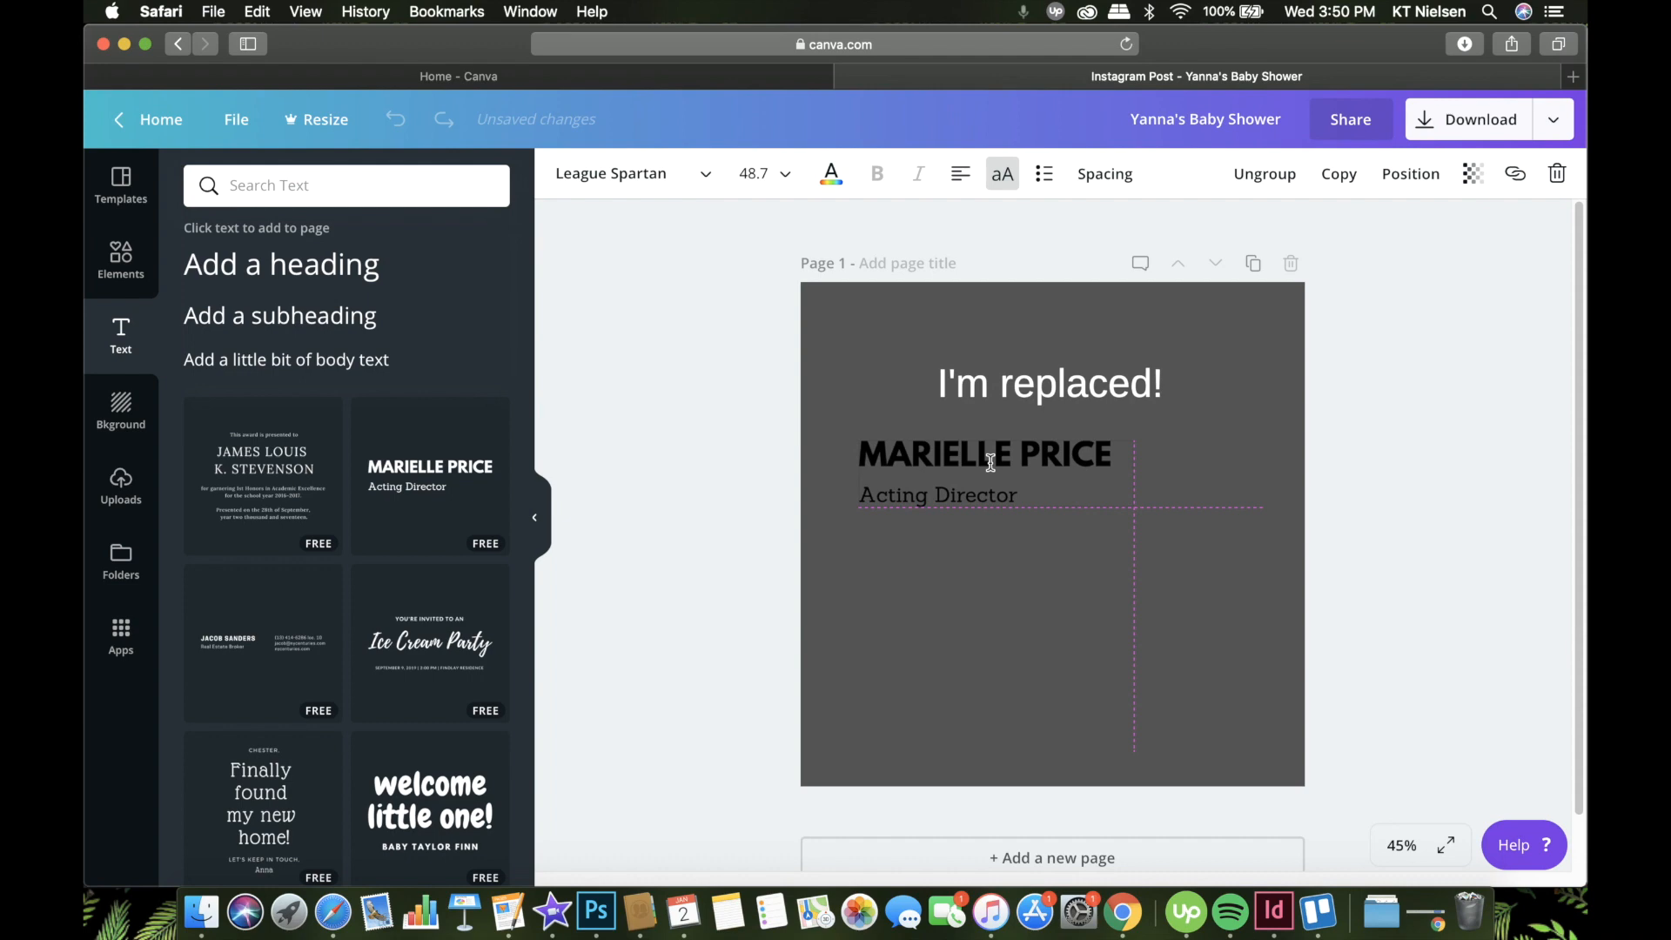
{"action": "scroll", "coordinate": [436, 604], "scroll_direction": "down", "scroll_amount": 10}
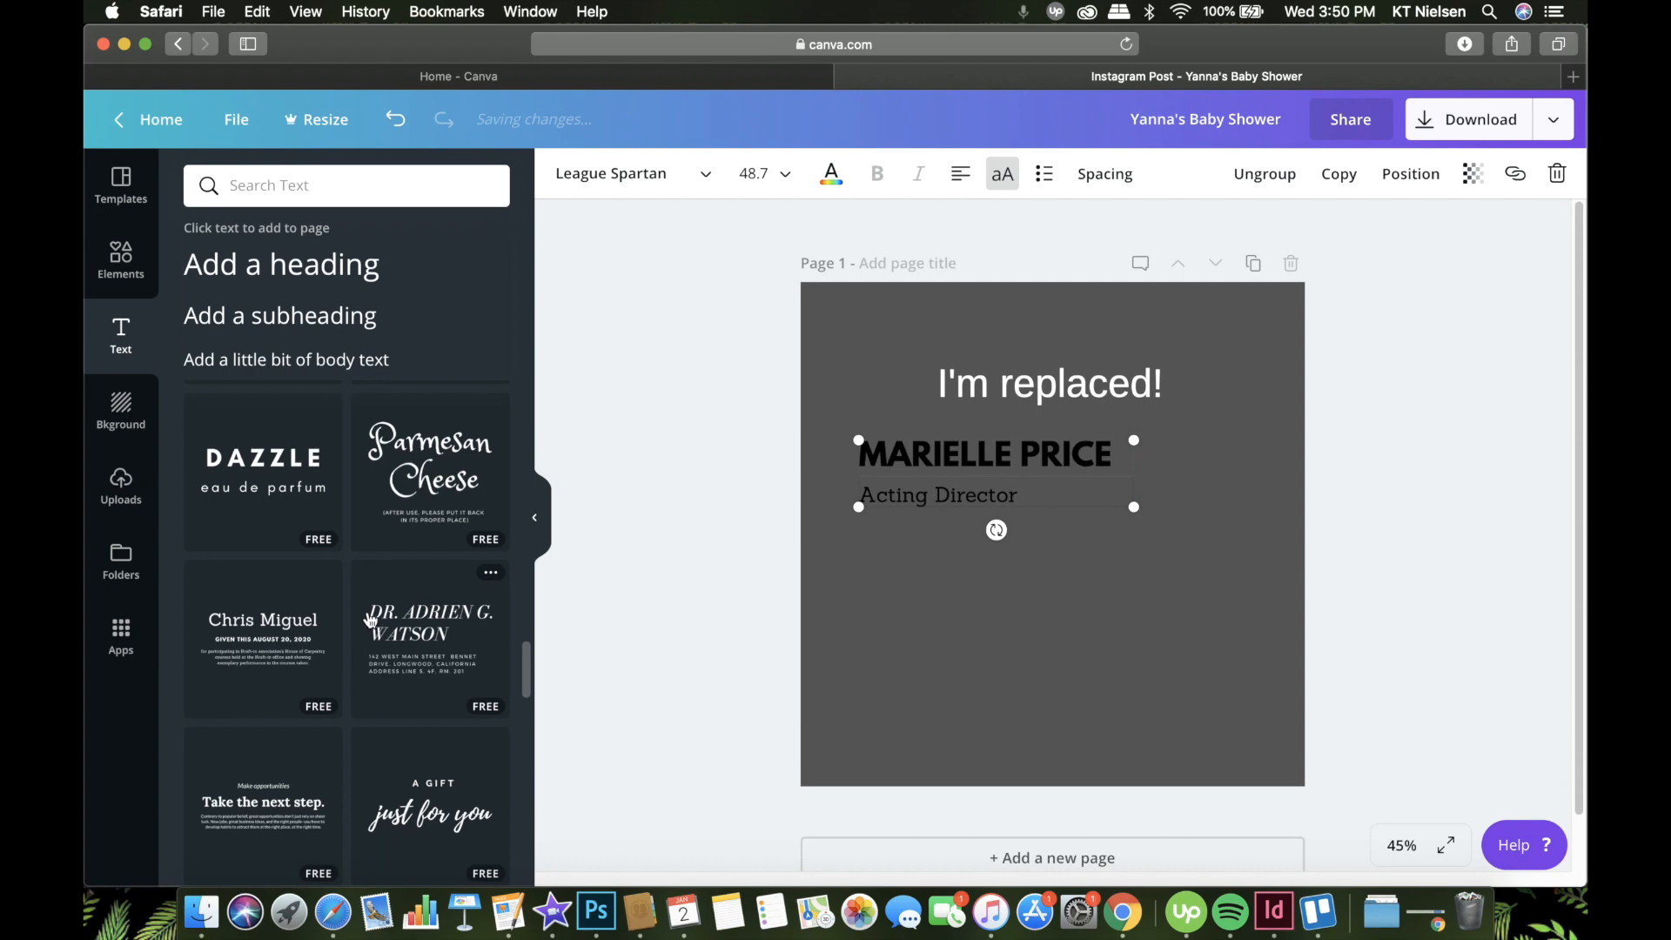
{"action": "scroll", "coordinate": [370, 618], "scroll_direction": "up", "scroll_amount": 5}
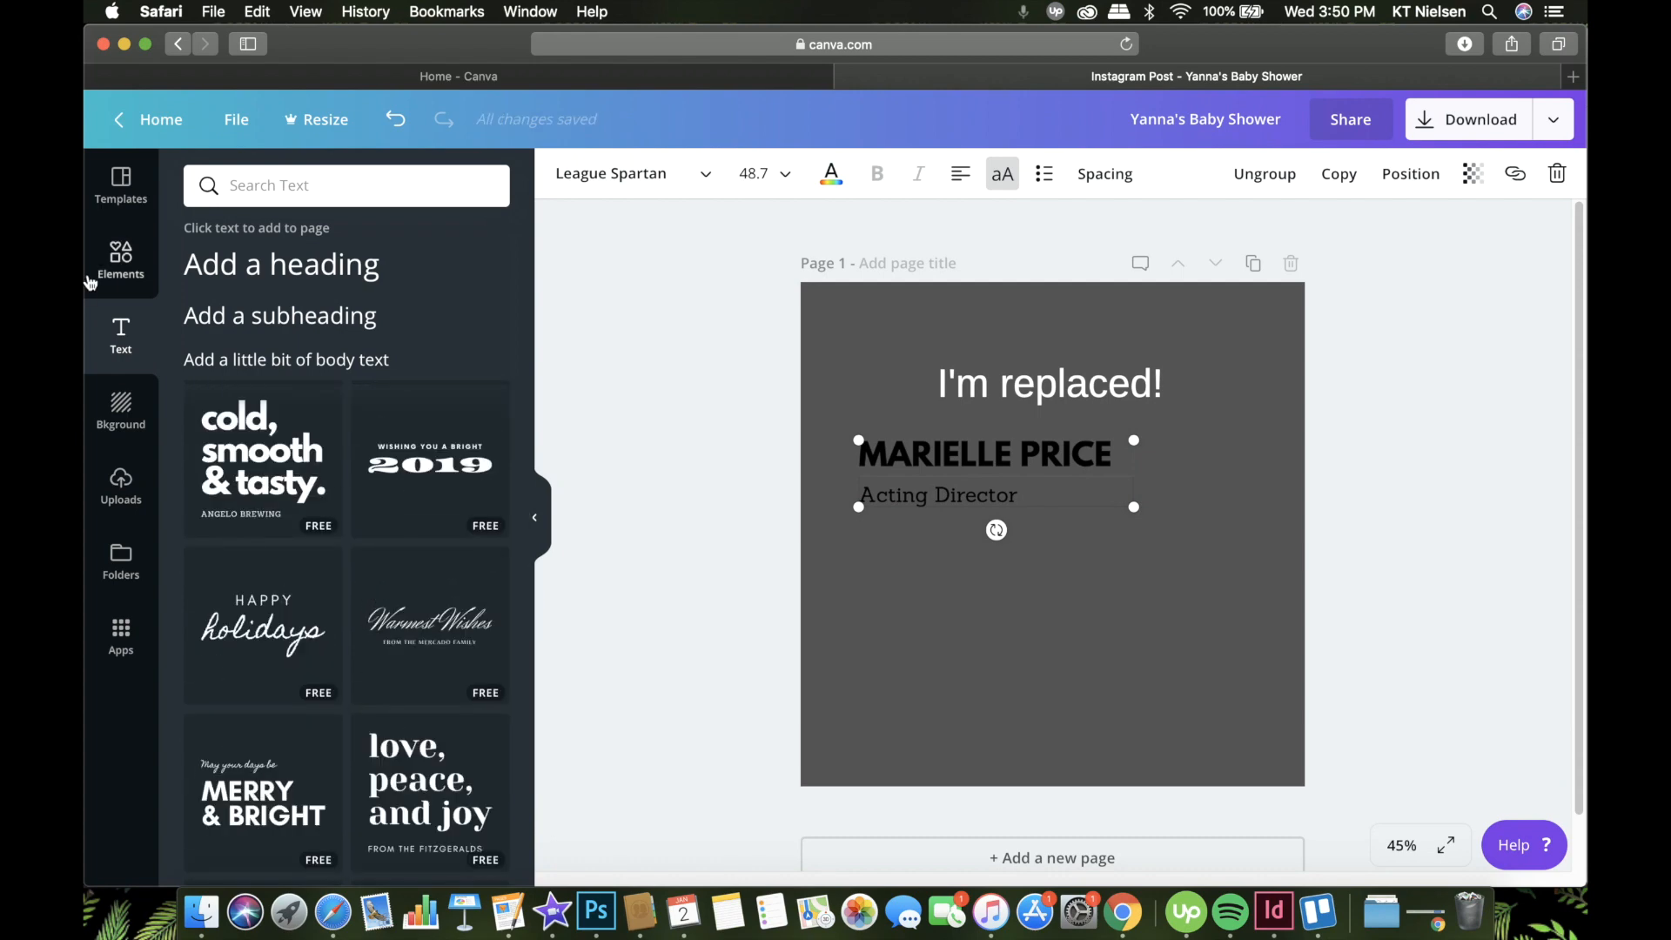
Step: Apply the starry night-sky photo as the page background and browse the other free backgrounds
{"action": "left_click", "coordinate": [120, 409]}
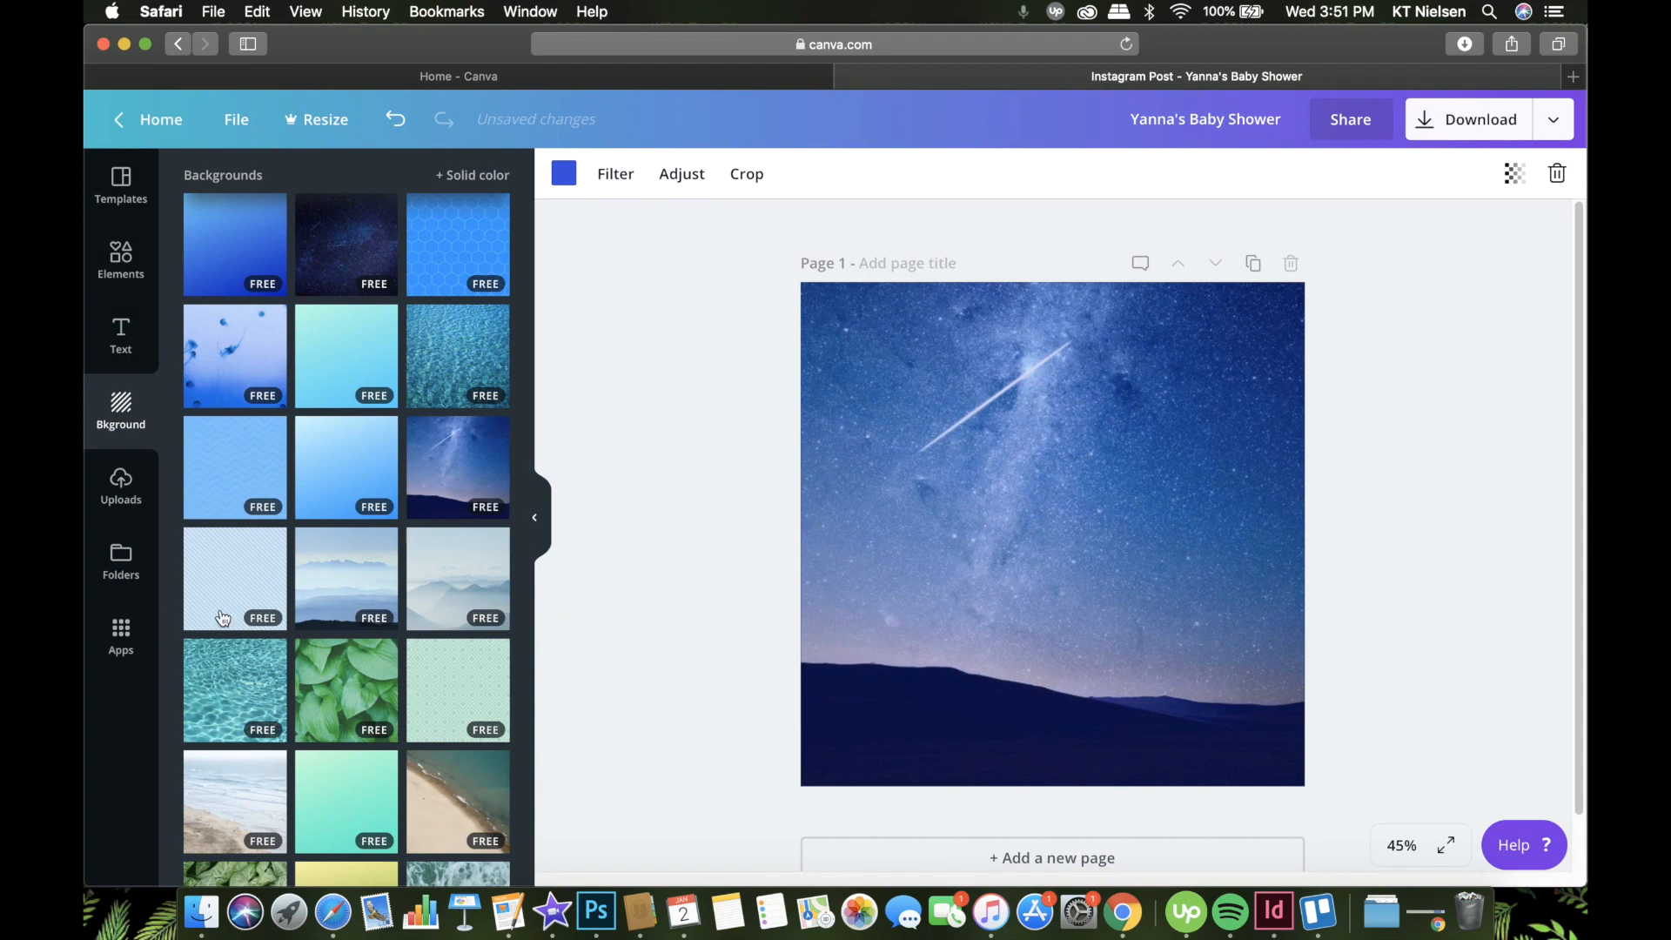
{"action": "scroll", "coordinate": [322, 590], "scroll_direction": "down", "scroll_amount": 3}
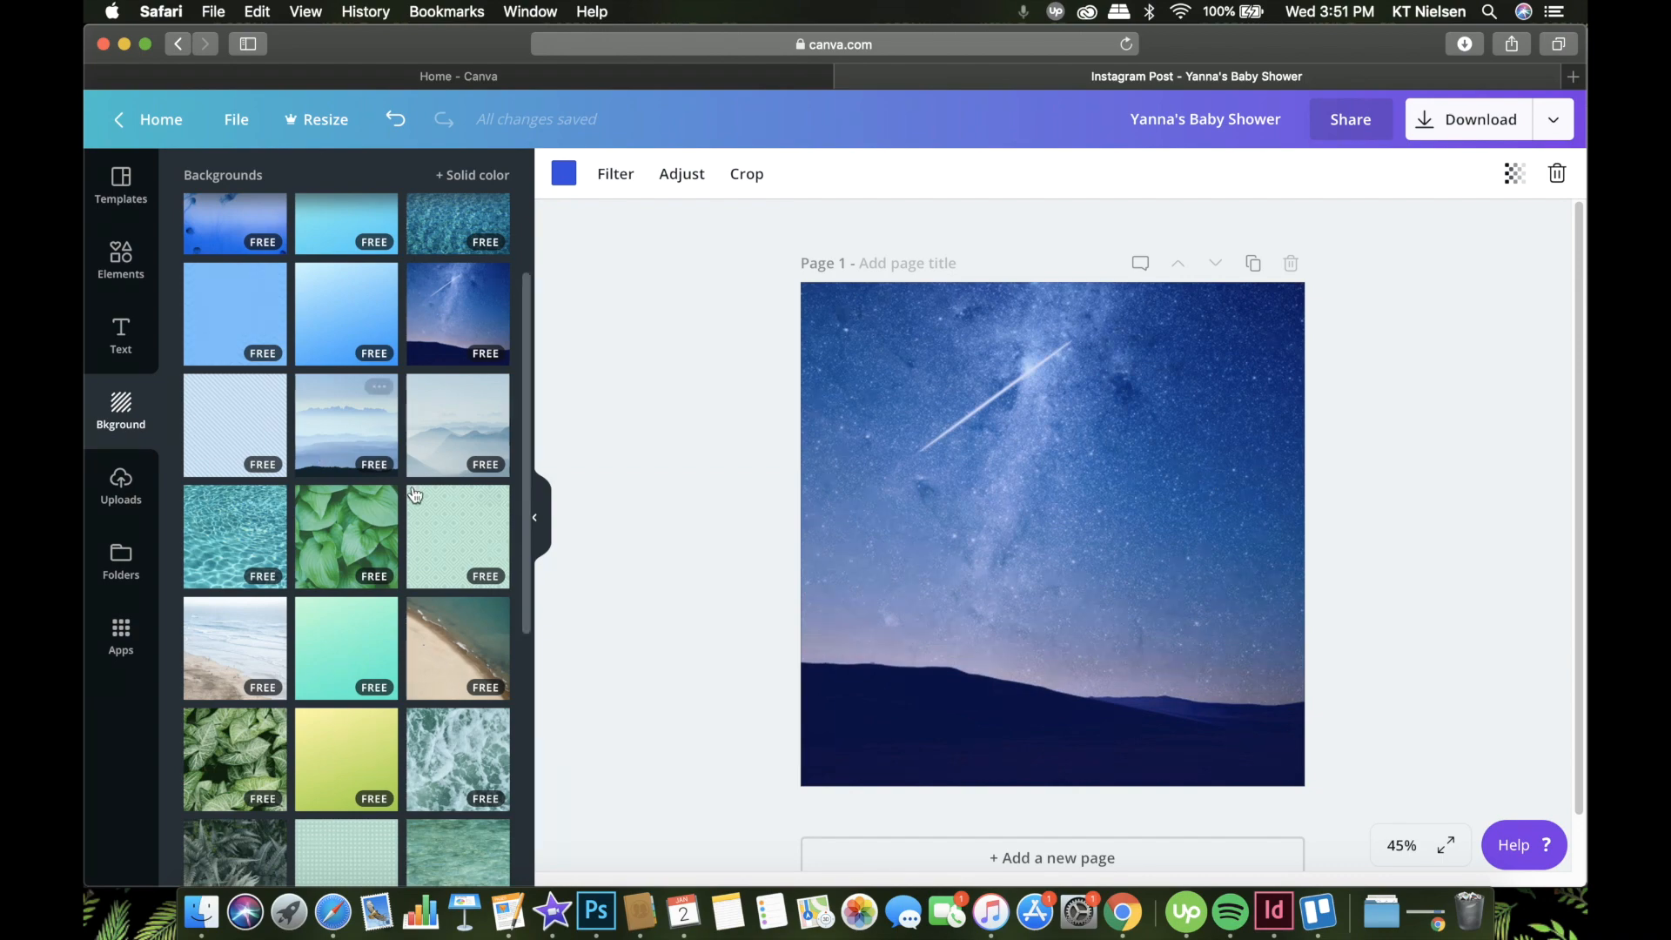
{"action": "scroll", "coordinate": [394, 494], "scroll_direction": "down", "scroll_amount": 5}
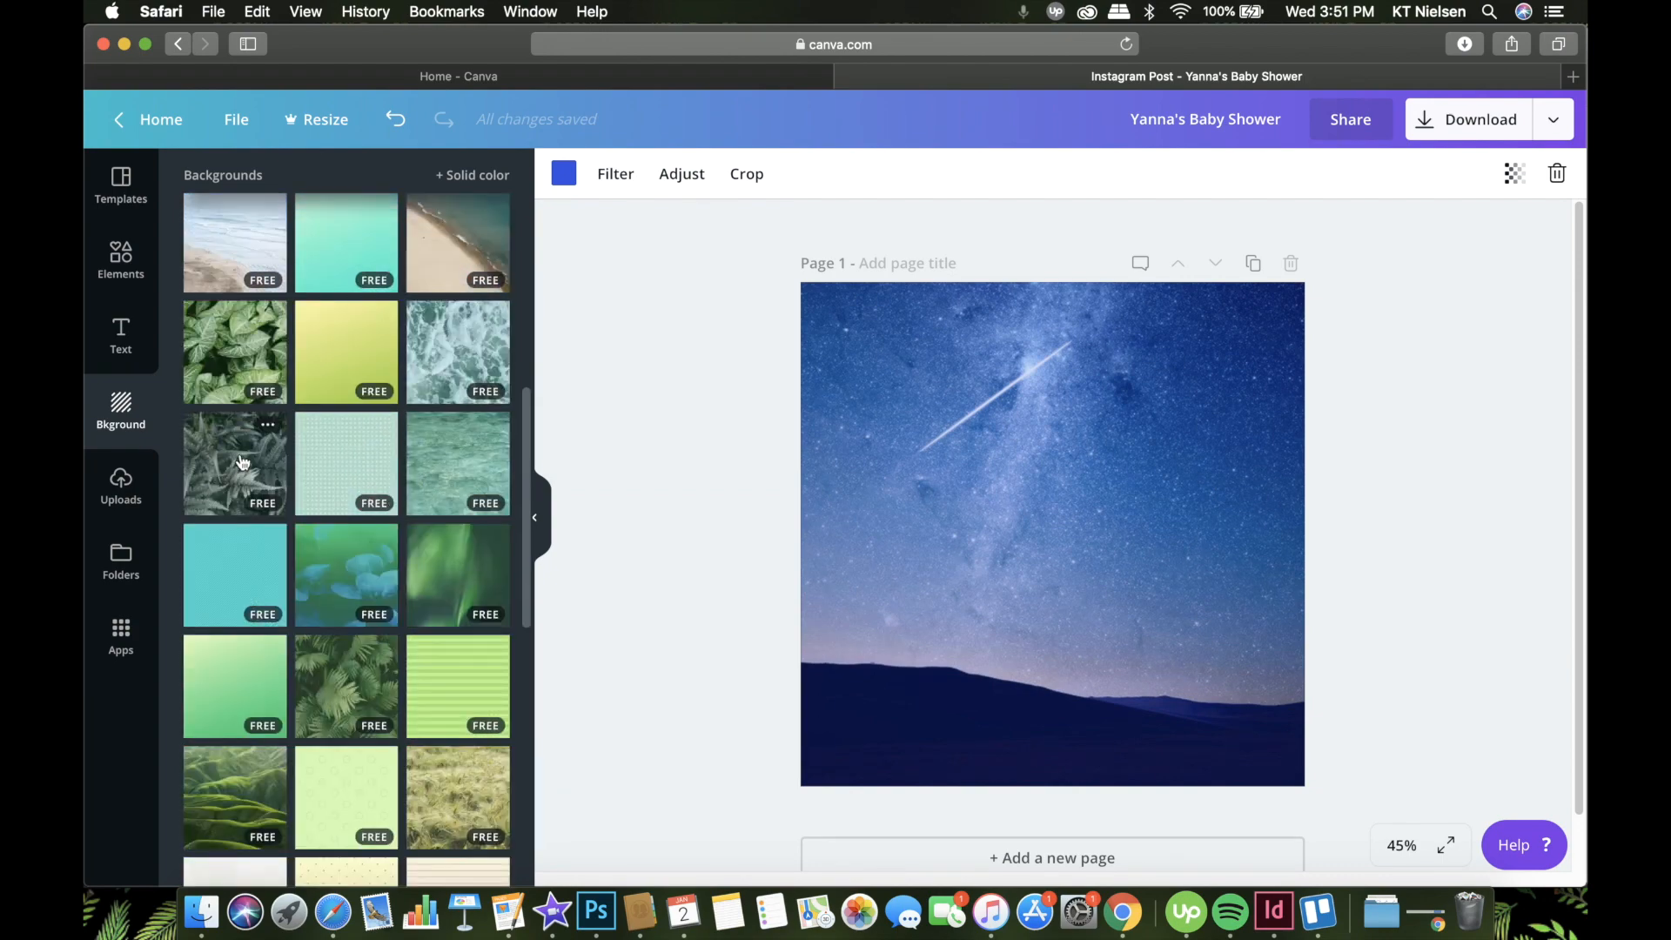
{"action": "scroll", "coordinate": [370, 471], "scroll_direction": "up", "scroll_amount": 7}
Step: Give the page a solid colour background, trying pink and purple before settling on yellow
{"action": "left_click", "coordinate": [484, 178]}
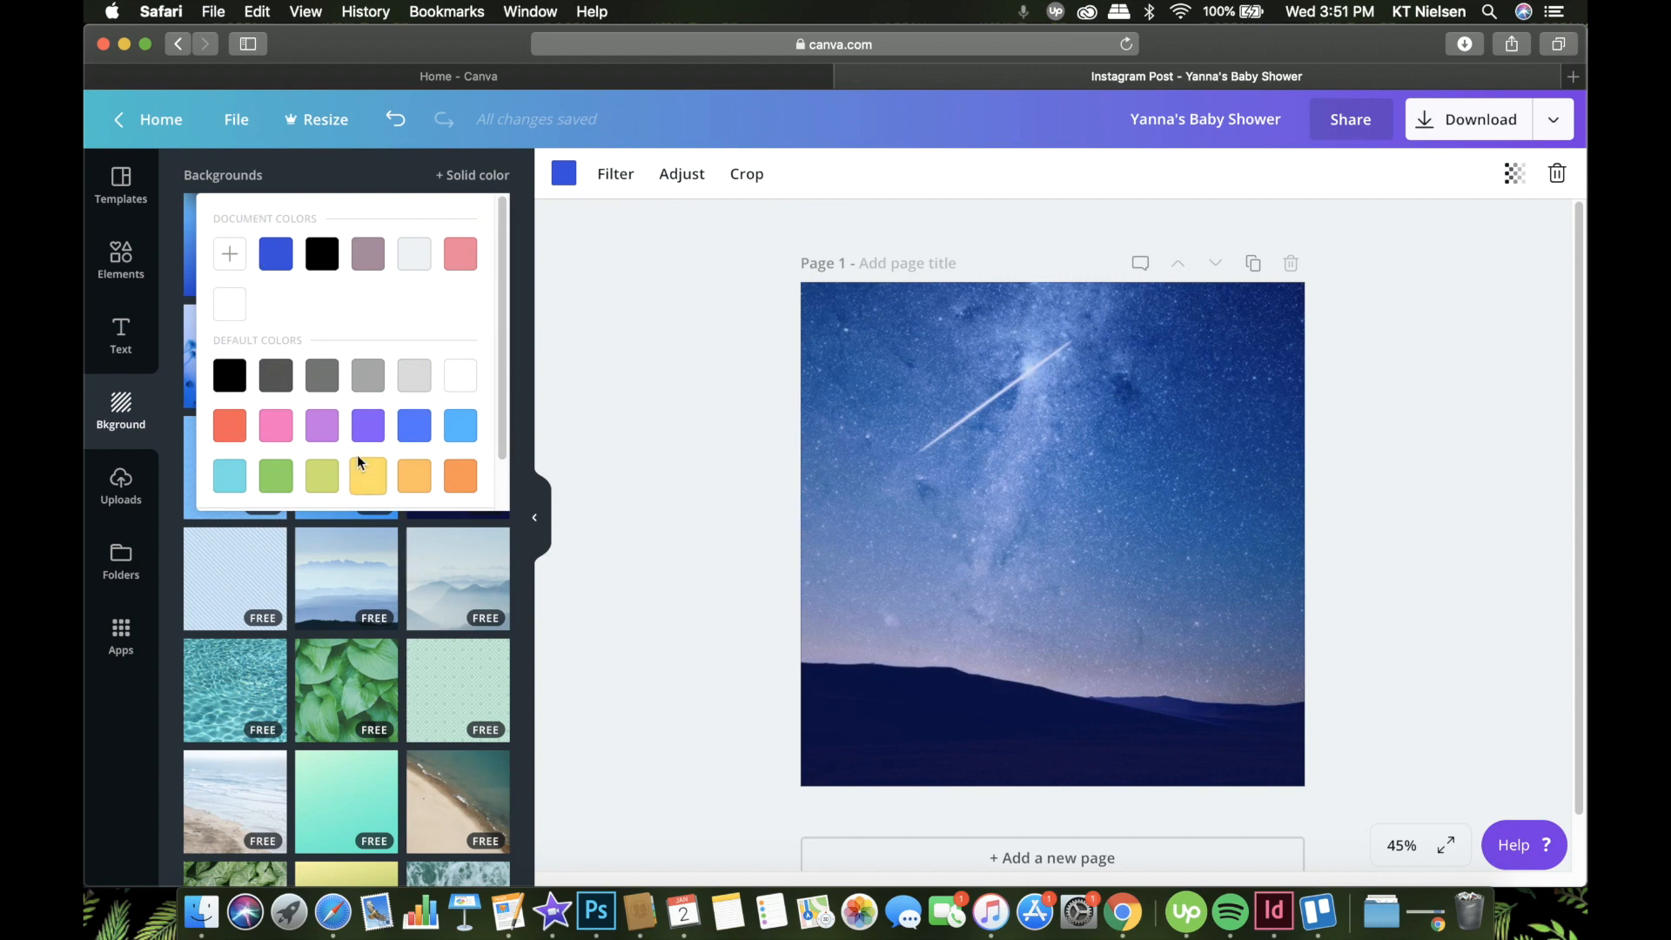
{"action": "left_click", "coordinate": [274, 425]}
{"action": "left_click", "coordinate": [370, 428]}
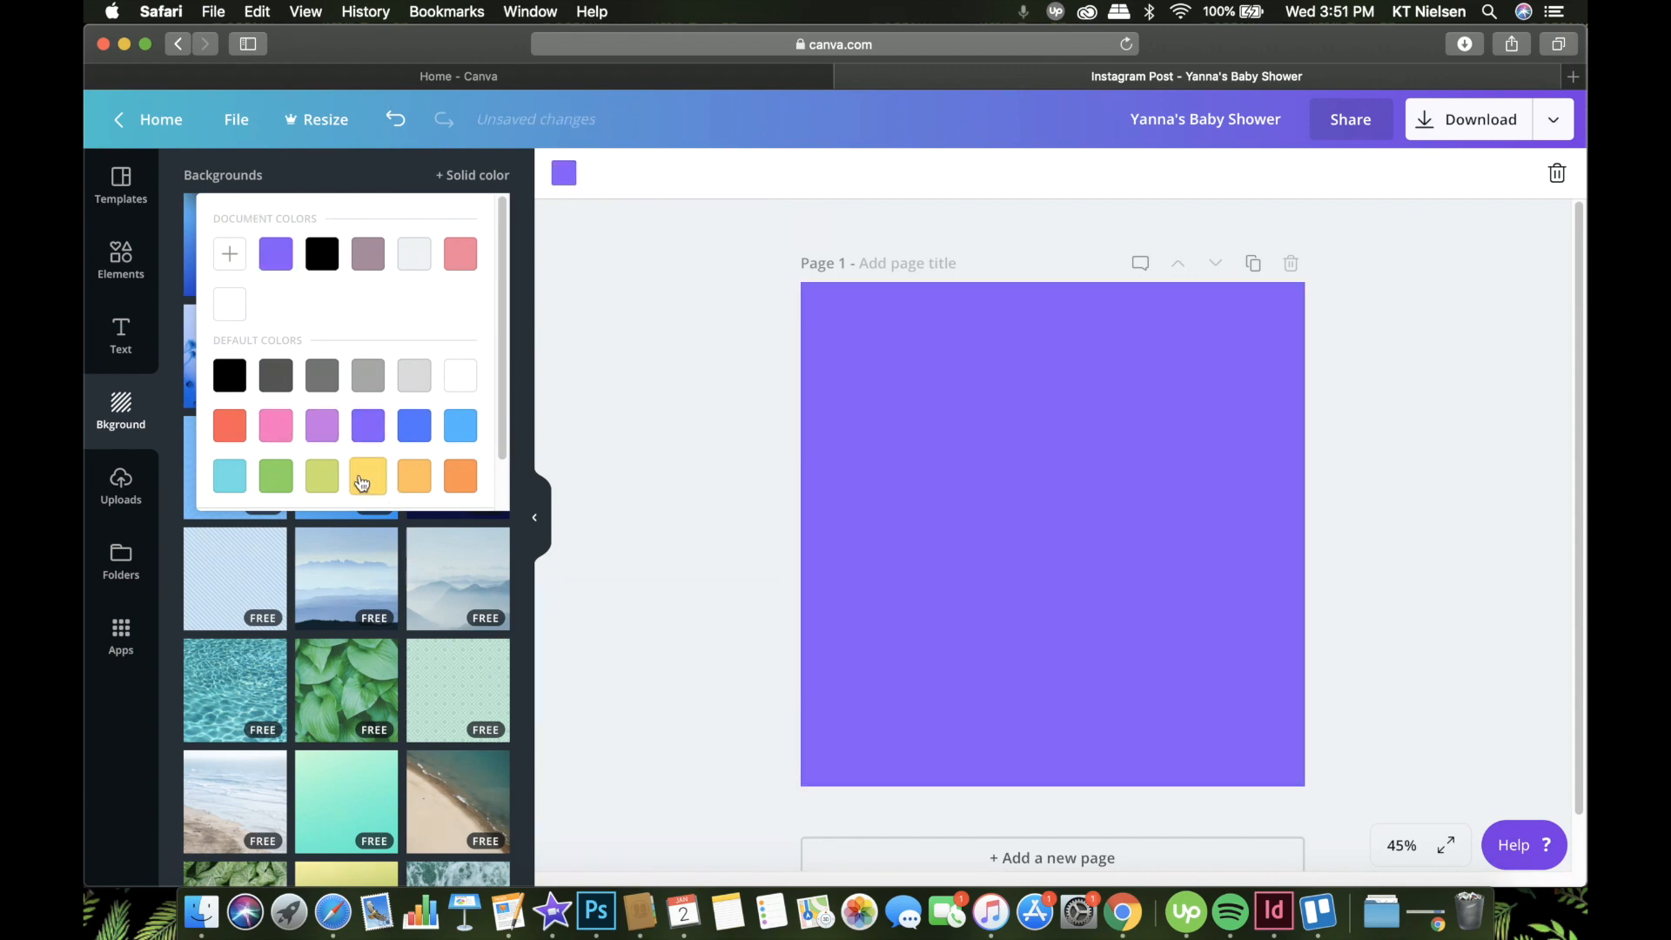
{"action": "left_click", "coordinate": [362, 481]}
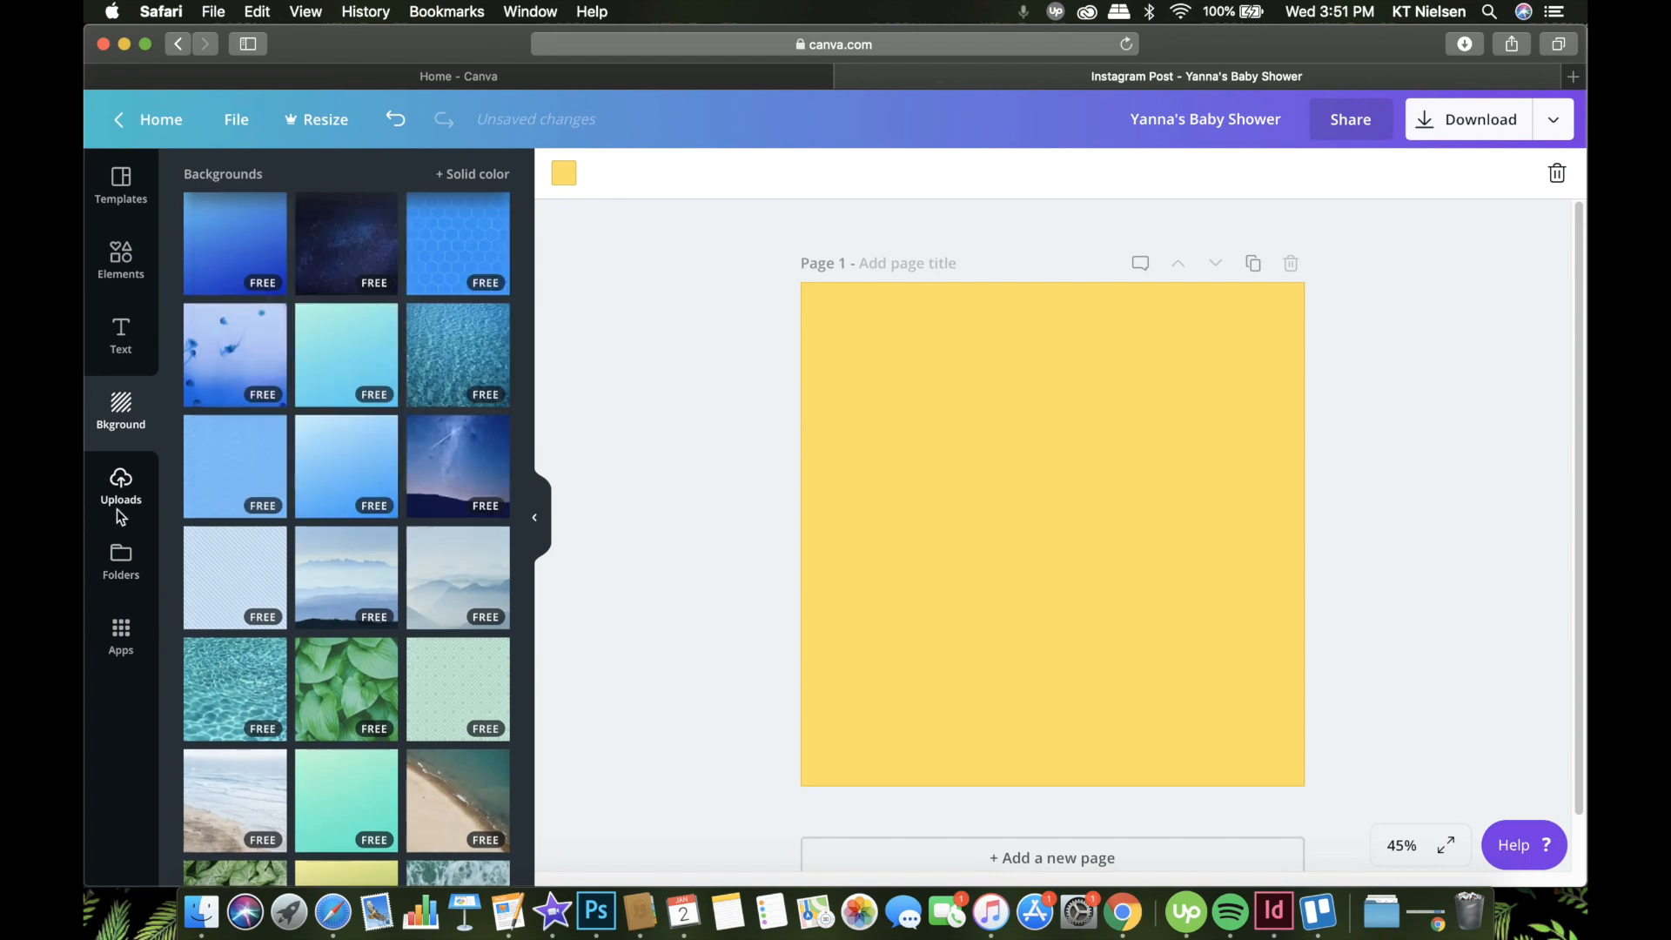
Step: Upload woman1b.jpg, woman6.jpg, woman7.jpg and woman10.jpg from the BACKGROUND ERASE folder on the Desktop
{"action": "left_click", "coordinate": [122, 516]}
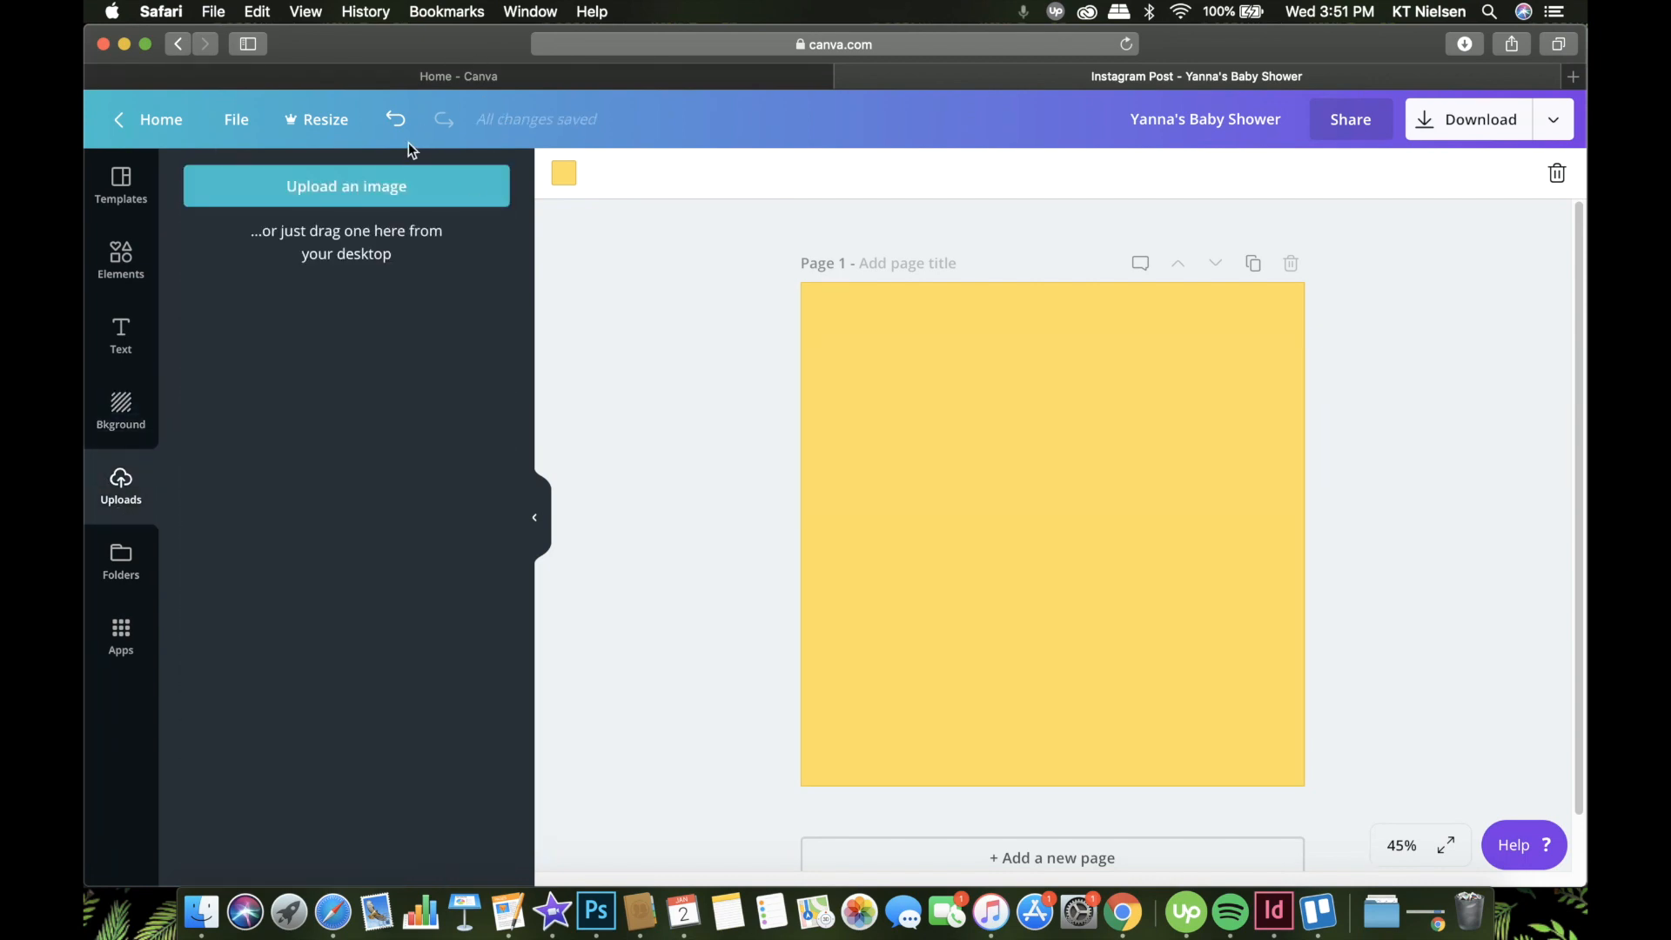
{"action": "left_click", "coordinate": [389, 193]}
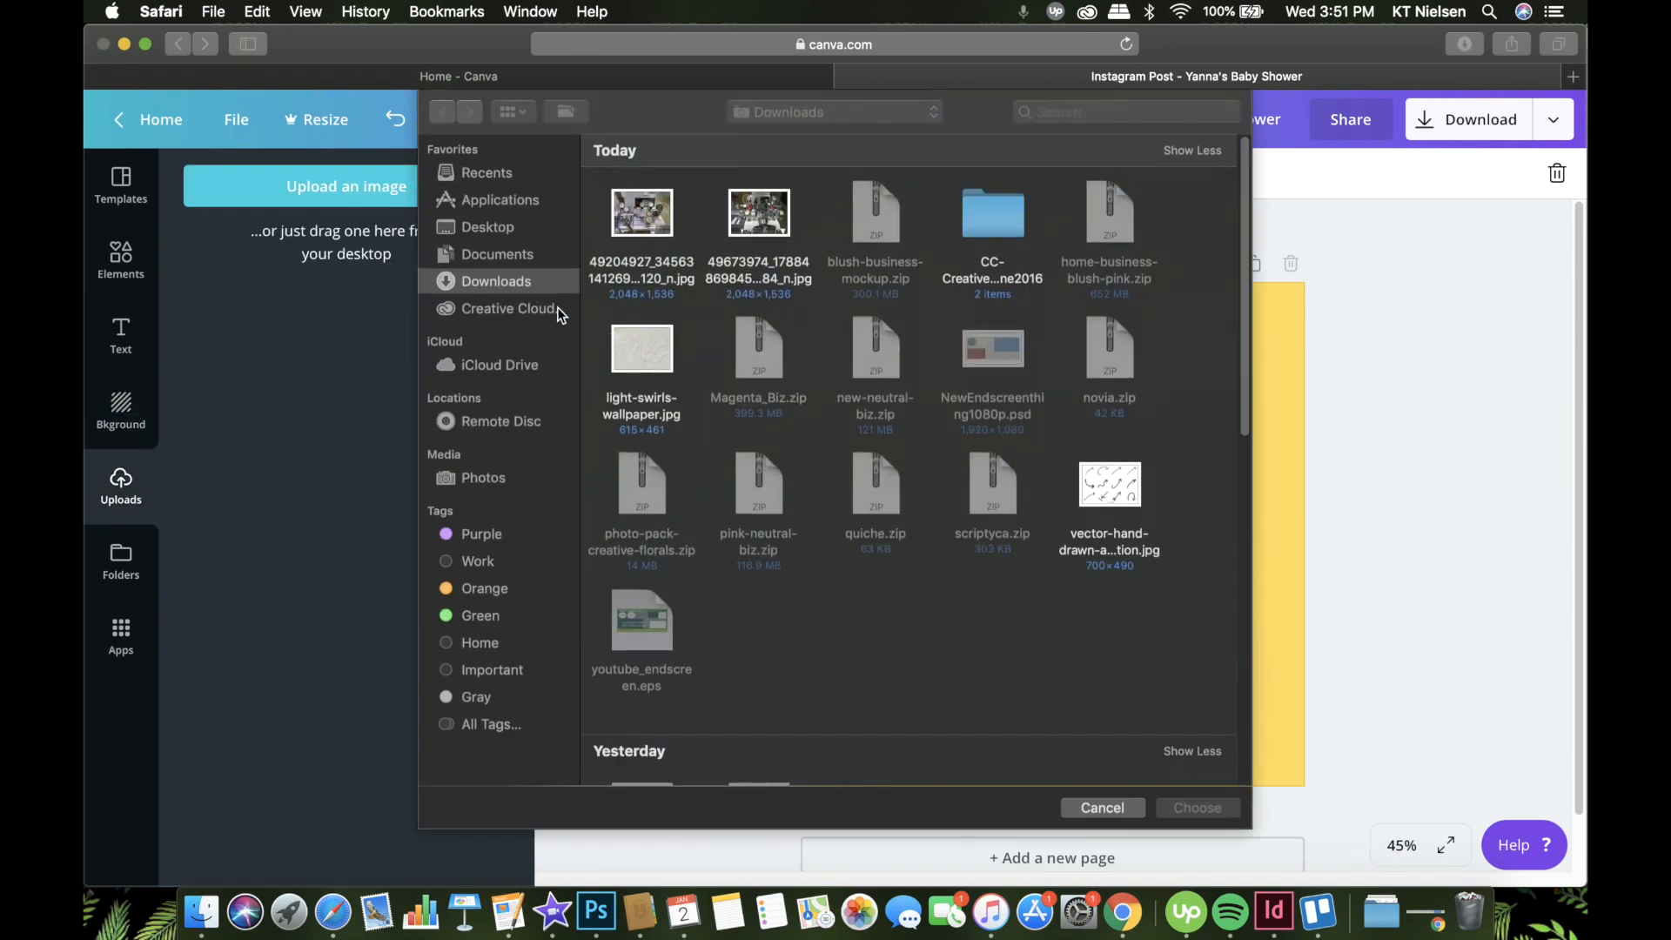
{"action": "left_click", "coordinate": [475, 230]}
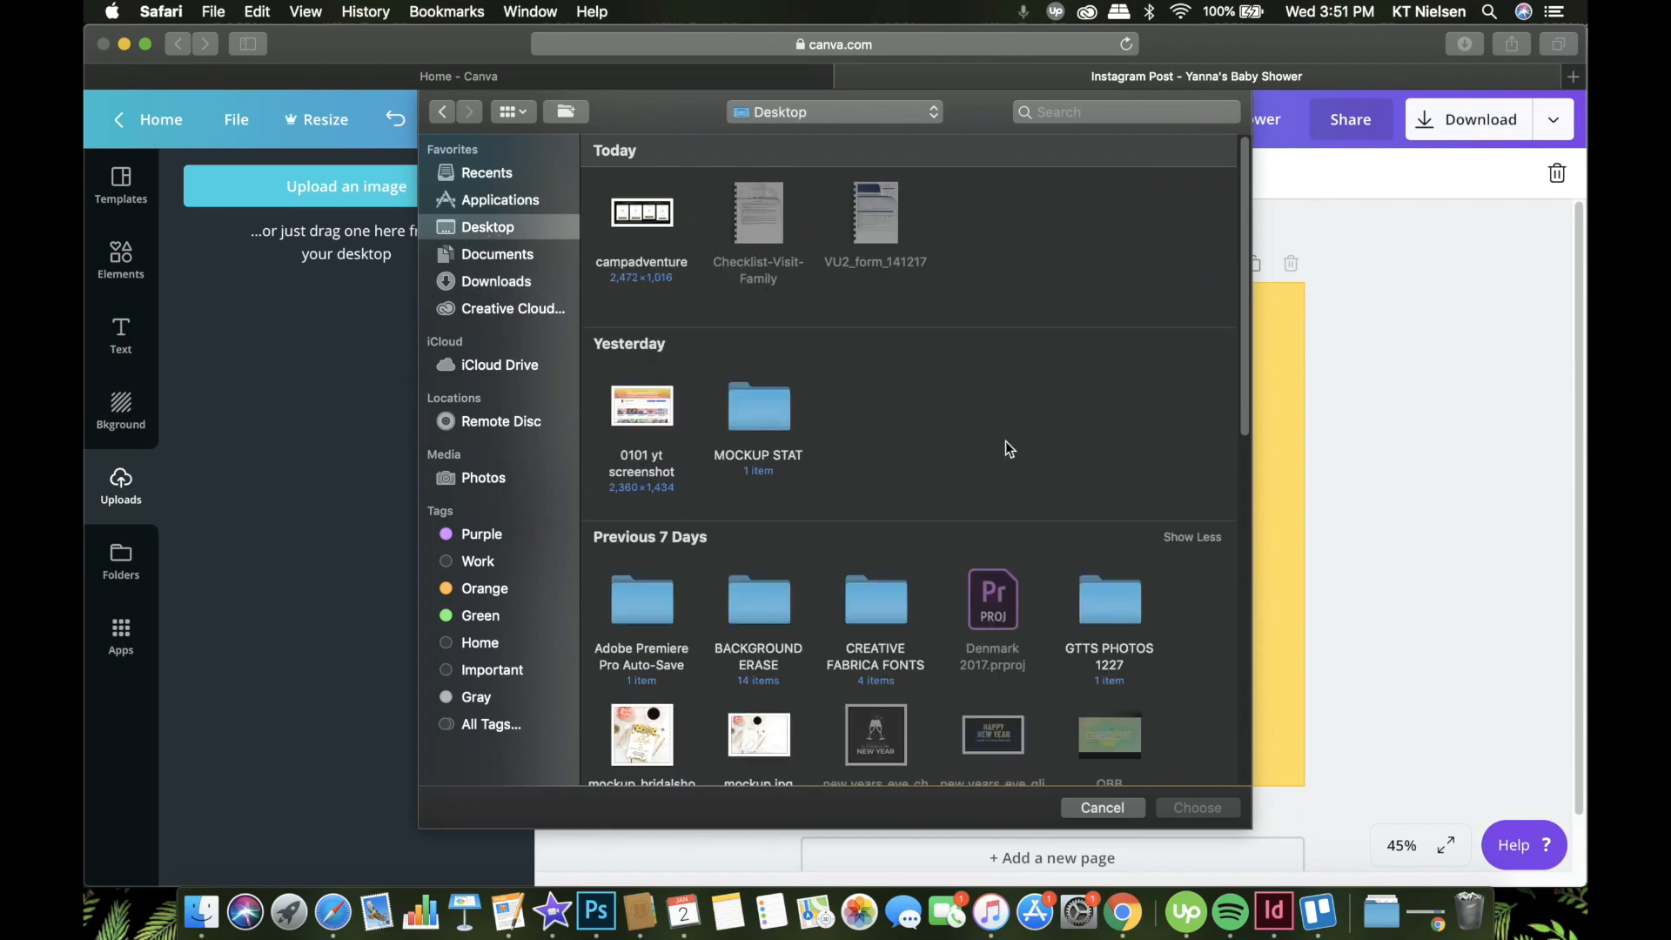
{"action": "scroll", "coordinate": [957, 456], "scroll_direction": "down", "scroll_amount": 1}
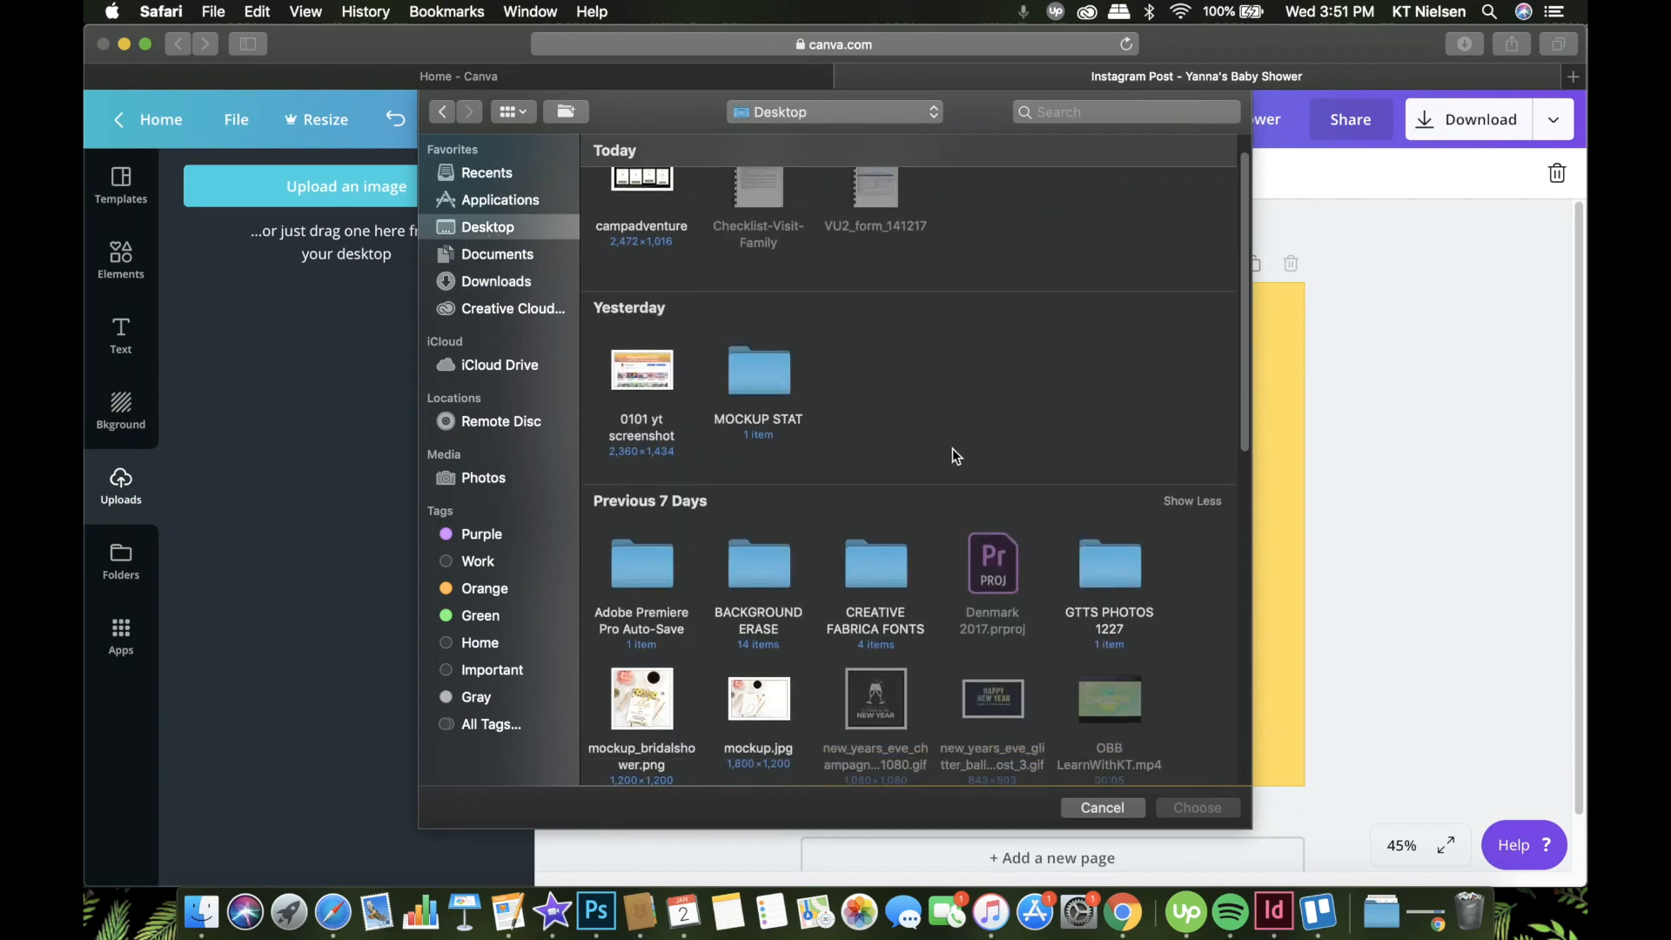
{"action": "double_click", "coordinate": [753, 570]}
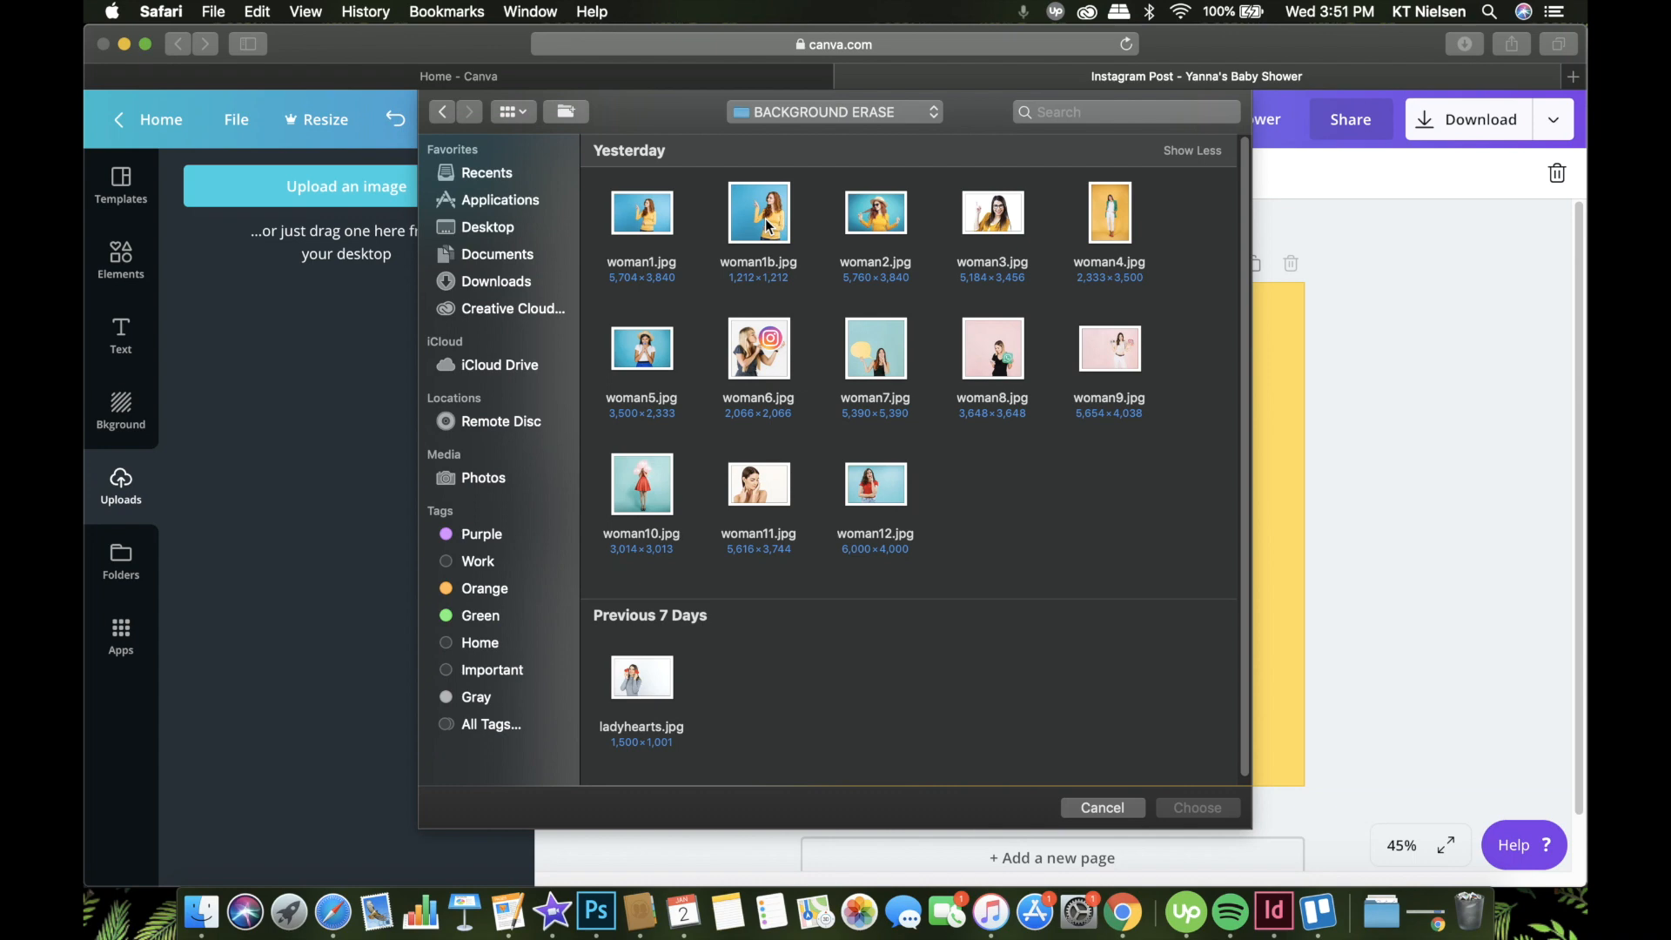
{"action": "left_click", "coordinate": [766, 372]}
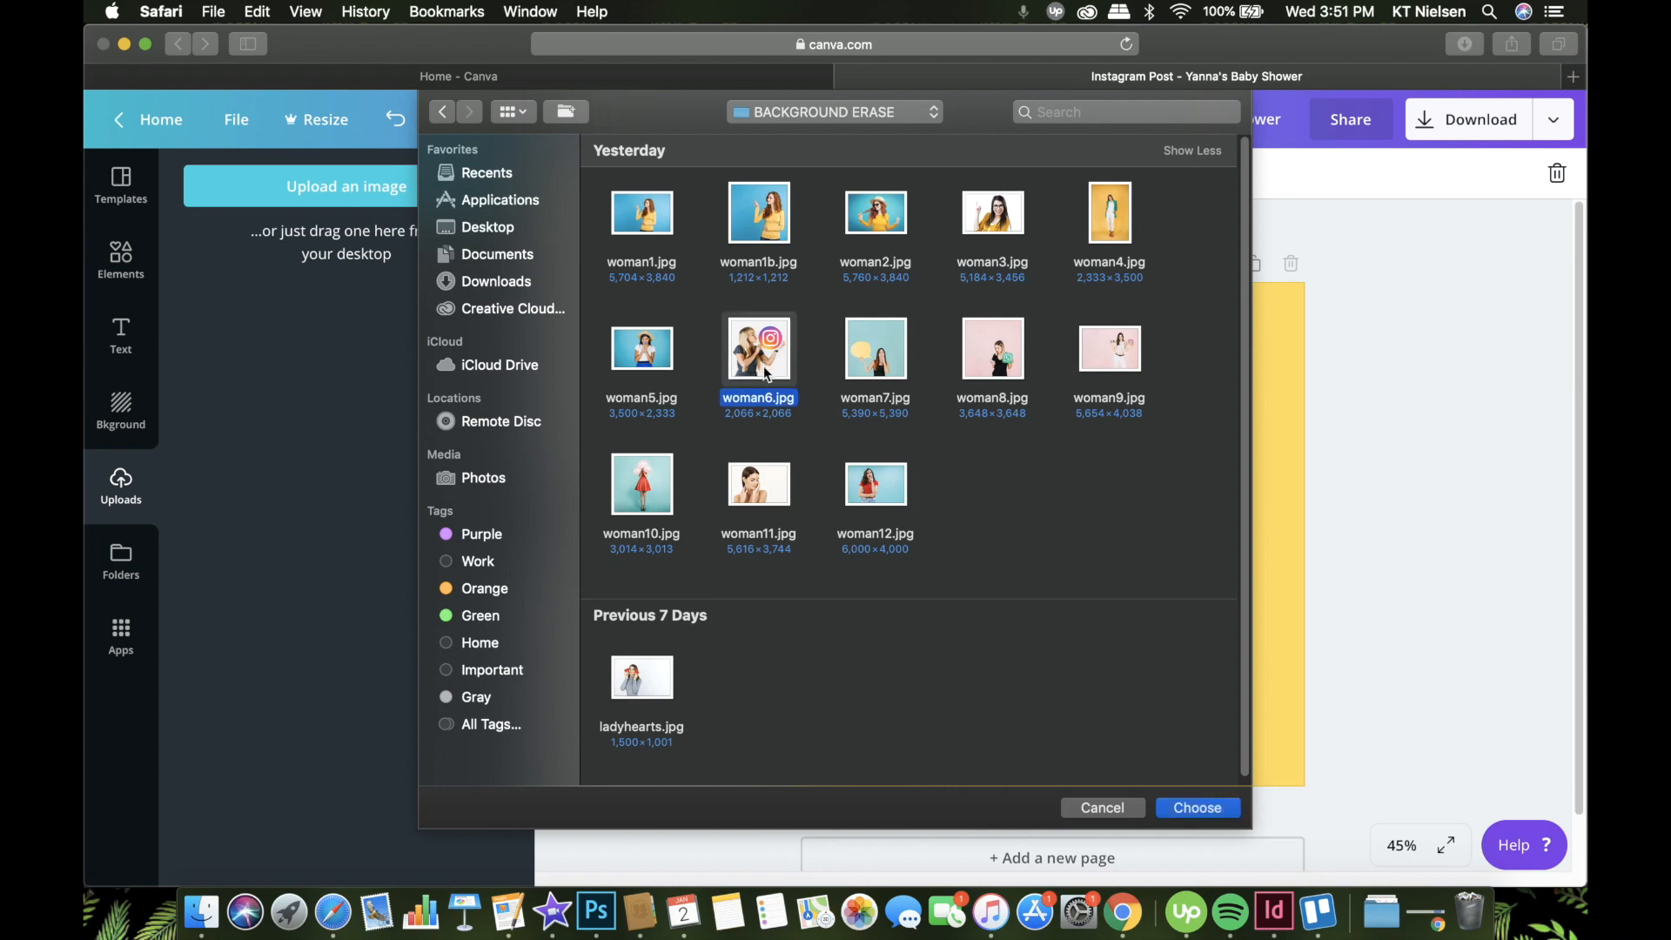
{"action": "left_click", "coordinate": [642, 484], "text": "super"}
{"action": "left_click", "coordinate": [876, 348], "text": "super"}
{"action": "left_click", "coordinate": [757, 219], "text": "super"}
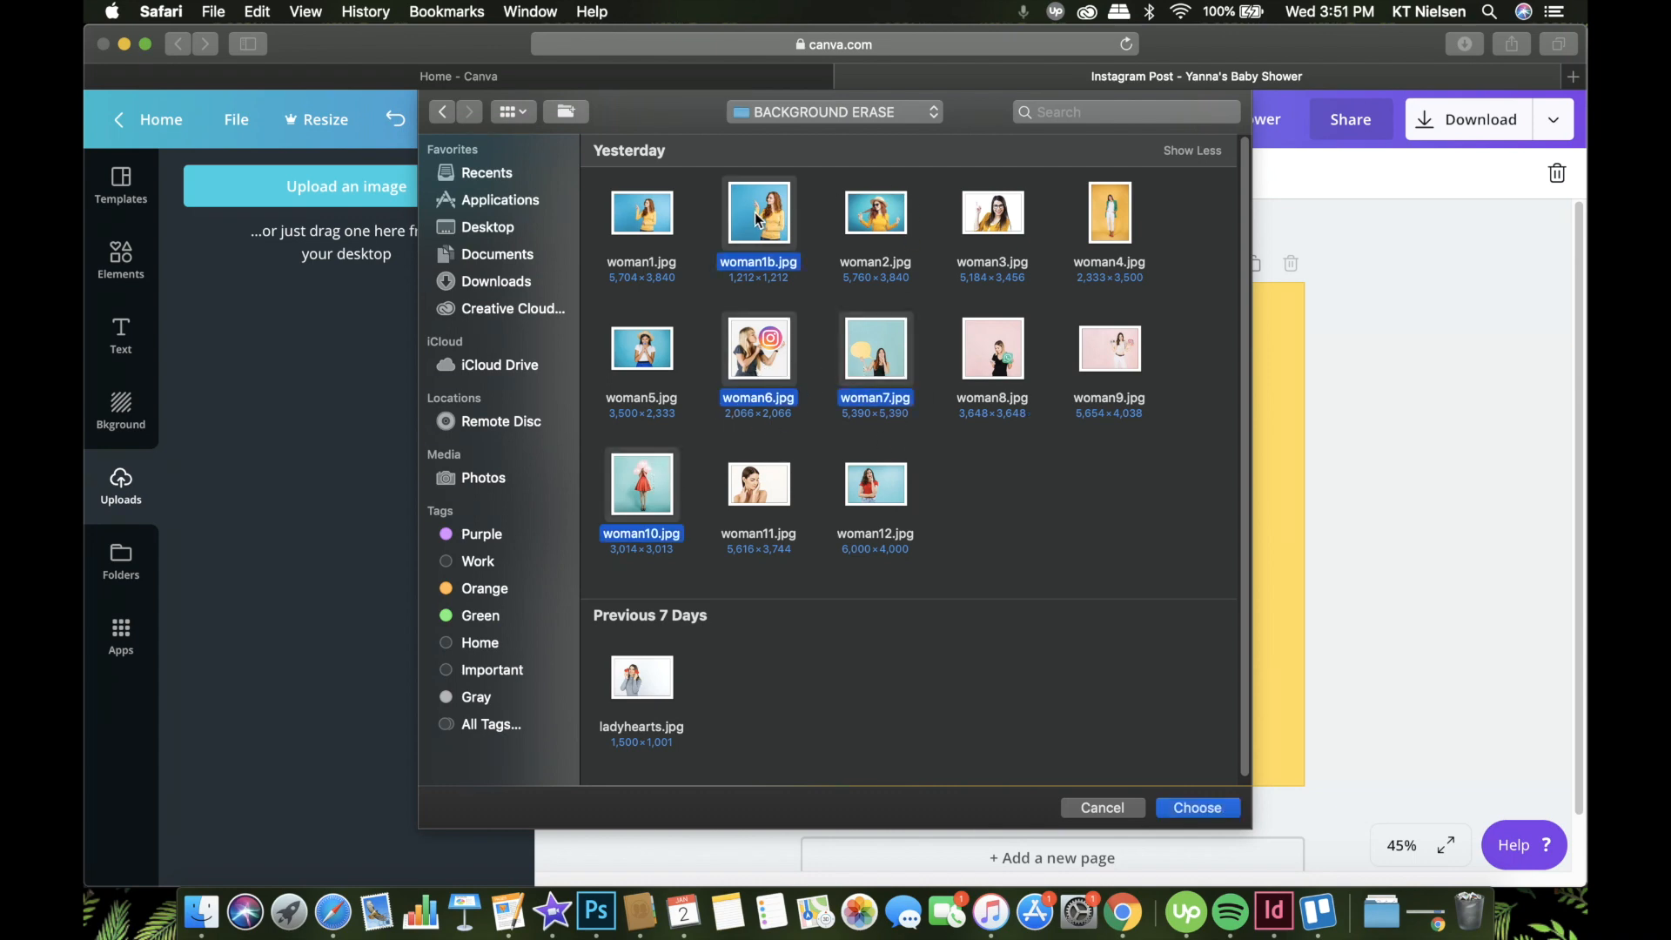
{"action": "left_click", "coordinate": [1199, 803]}
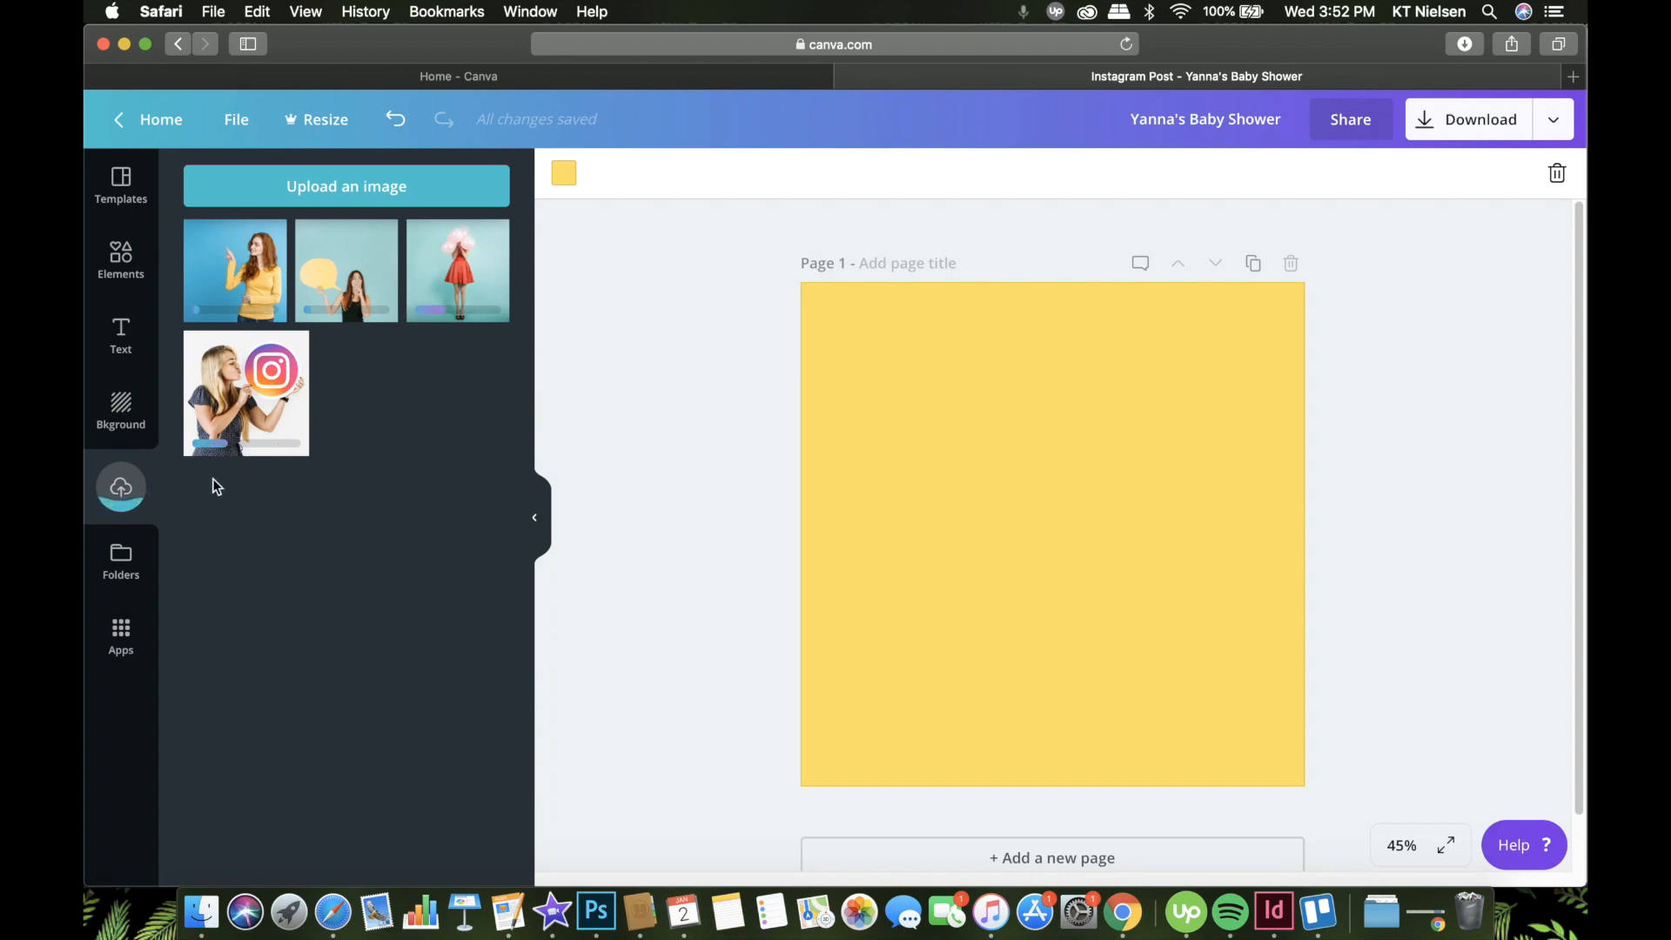
Step: Add the uploaded photo of the woman holding the Instagram logo to the page and show the photo and design folders
{"action": "left_click", "coordinate": [257, 451]}
{"action": "left_click", "coordinate": [121, 562]}
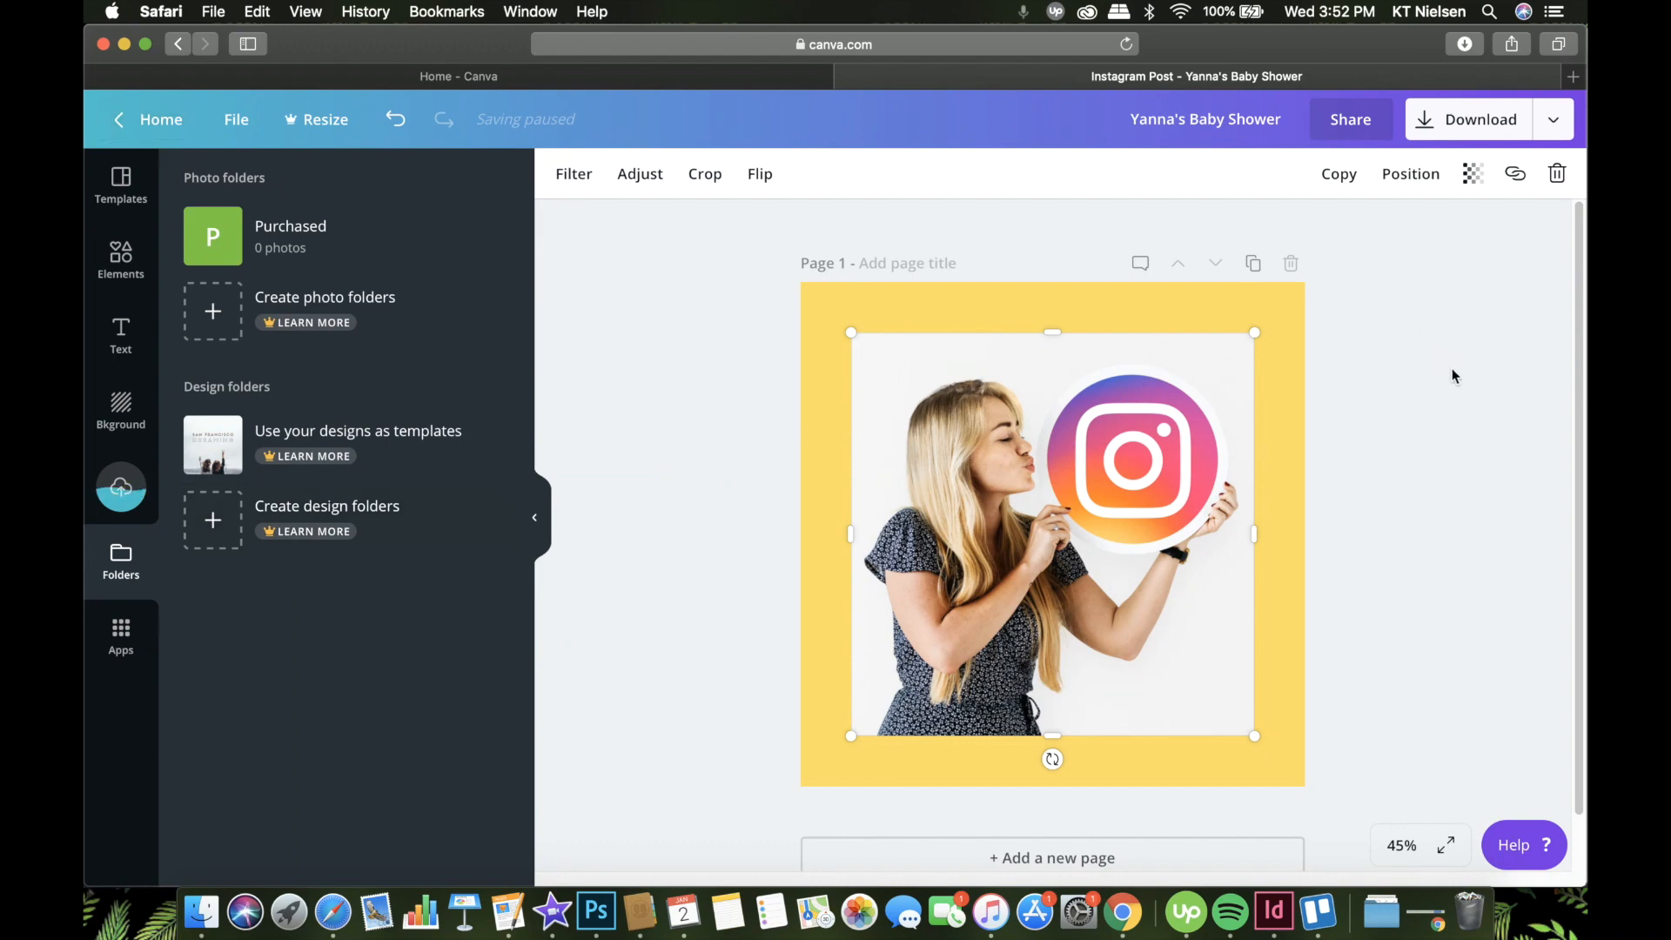
{"action": "left_click", "coordinate": [676, 287]}
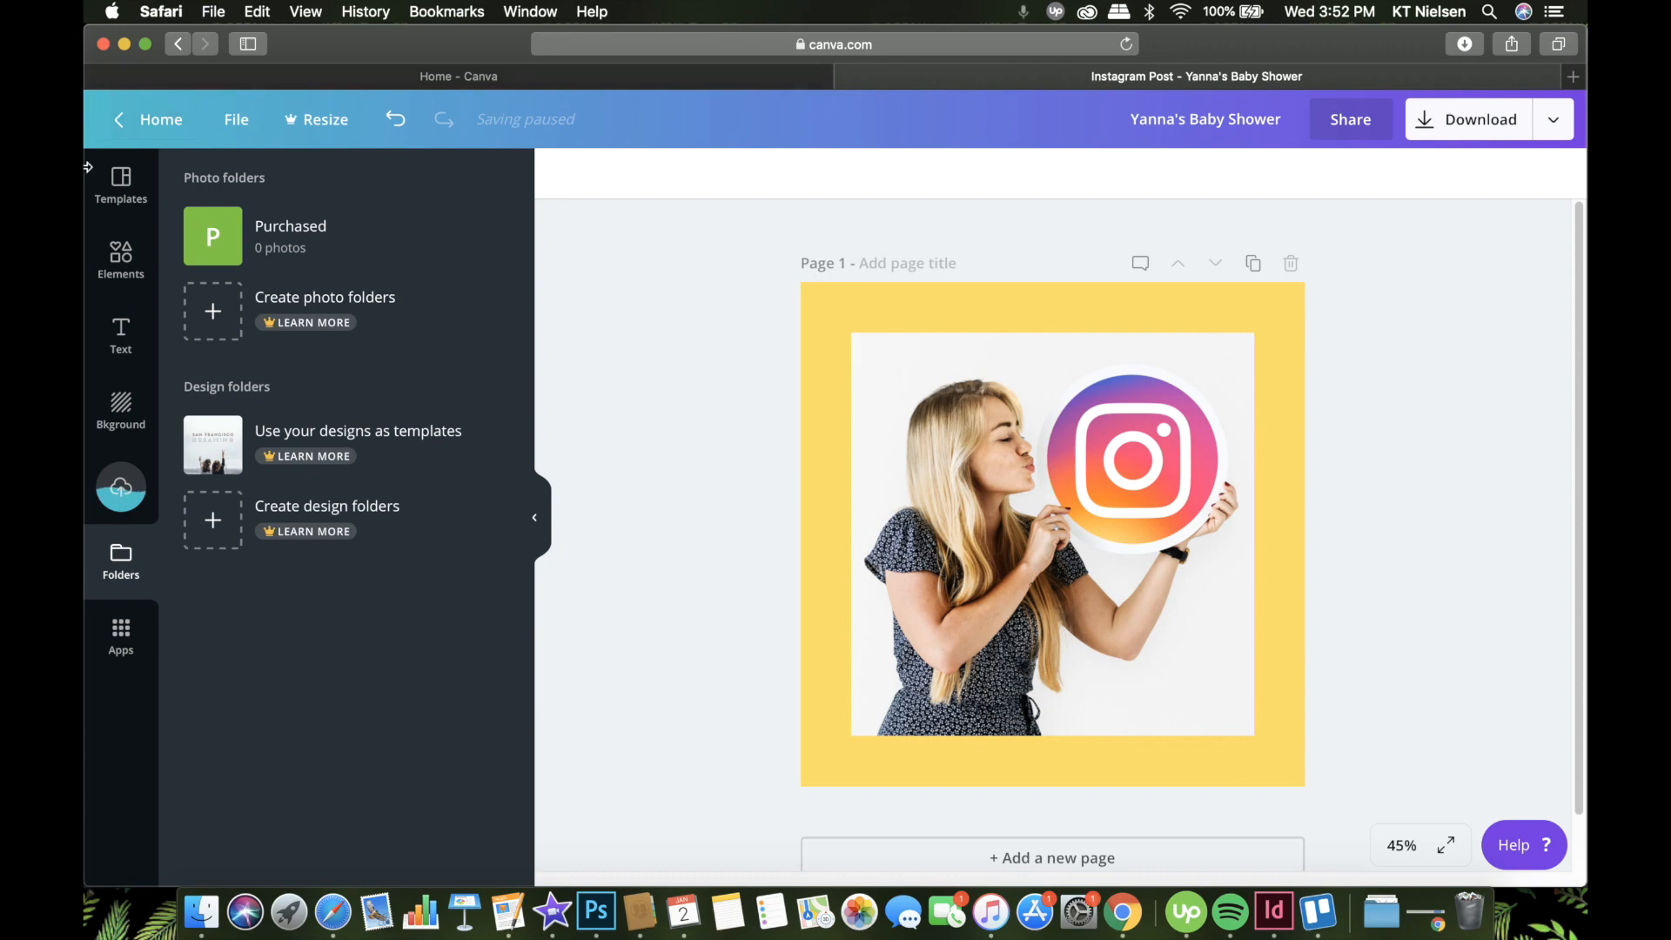
Step: Turn on the margins and print bleed for the page and look at the design types offered for a new design
{"action": "left_click", "coordinate": [235, 131]}
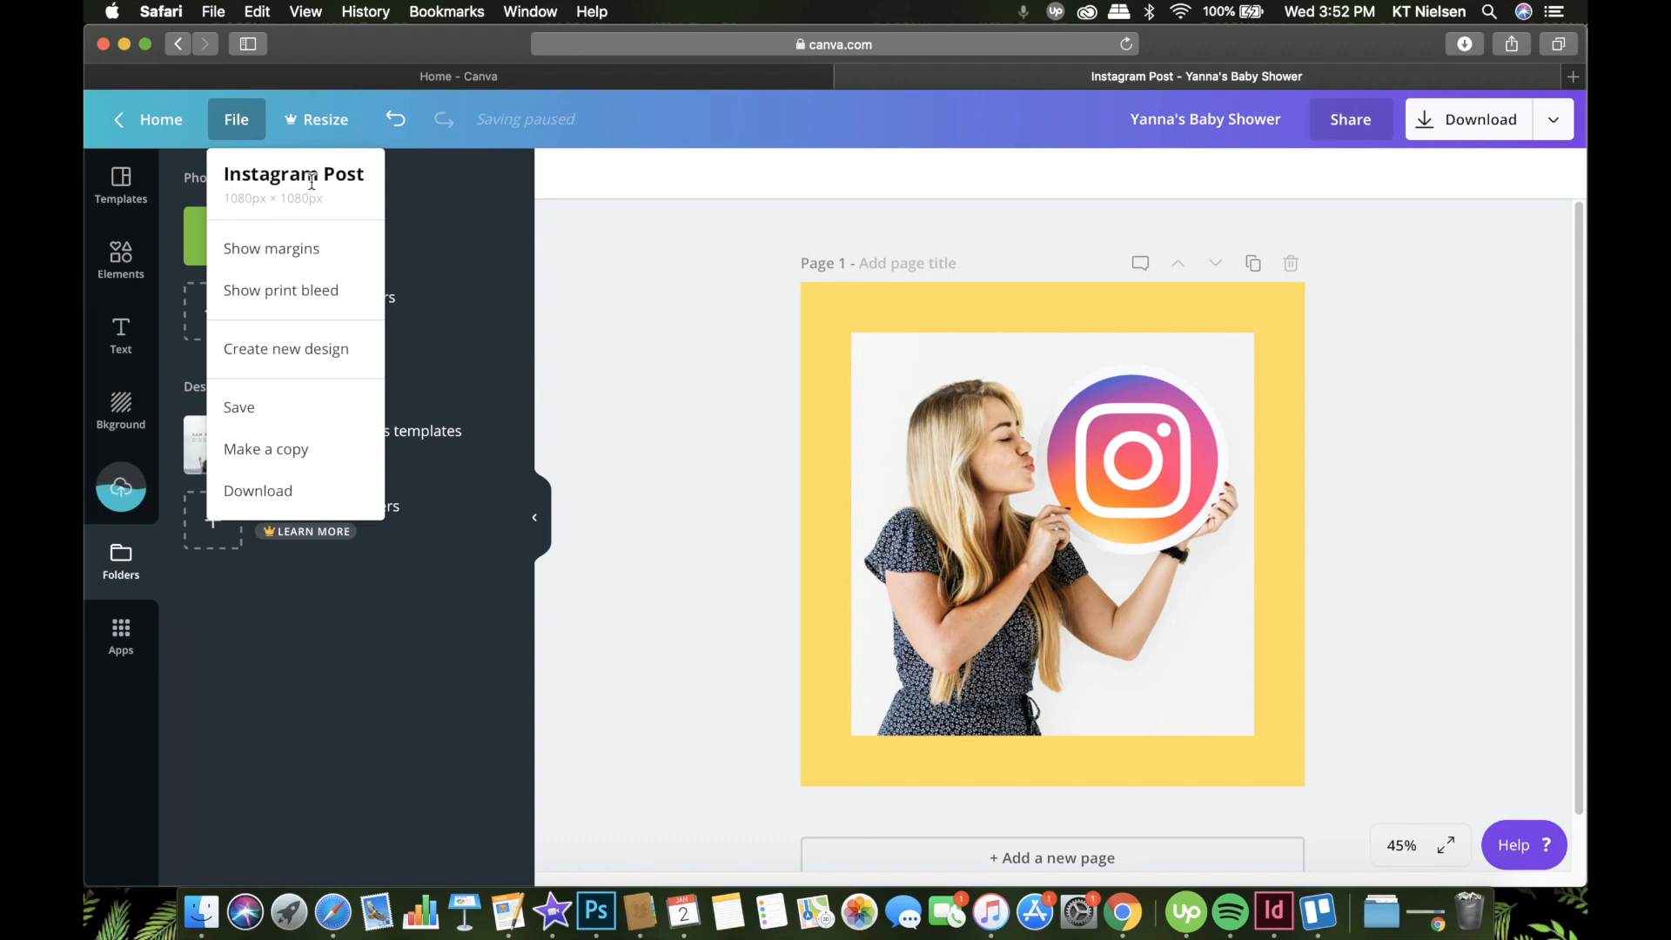
{"action": "left_click", "coordinate": [286, 252]}
{"action": "left_click", "coordinate": [235, 119]}
{"action": "left_click", "coordinate": [262, 174]}
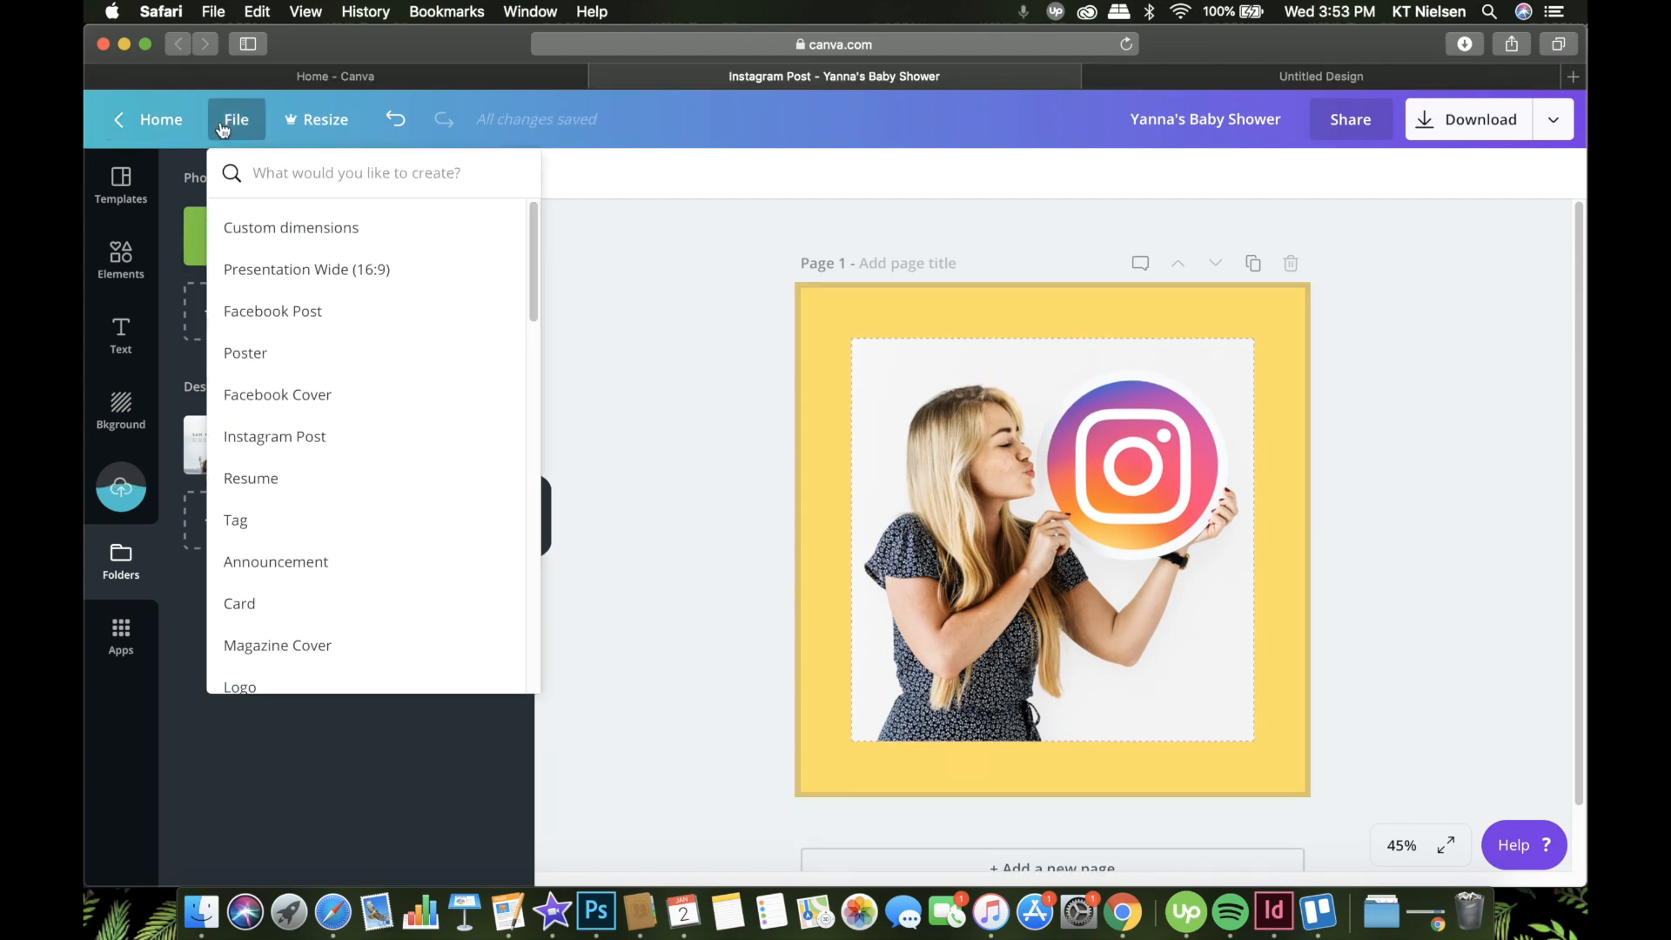
{"action": "left_click", "coordinate": [248, 122]}
{"action": "left_click", "coordinate": [248, 122]}
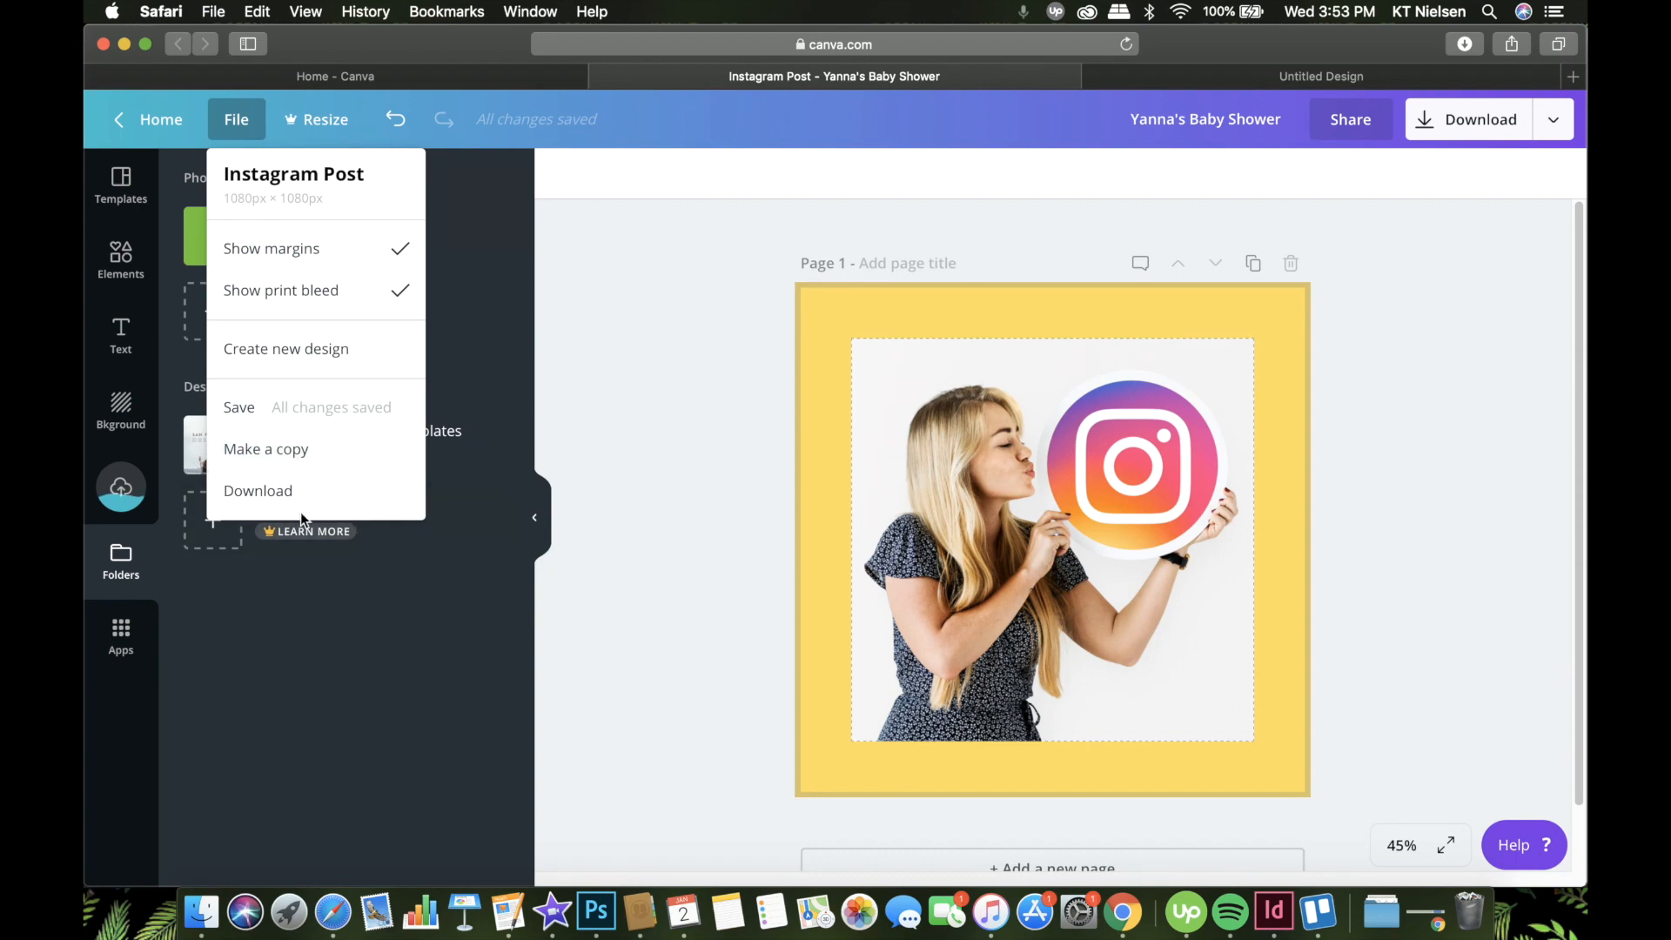
Step: Check the resize options and delete the photo of the woman with the Instagram logo from the page
{"action": "left_click", "coordinate": [331, 134]}
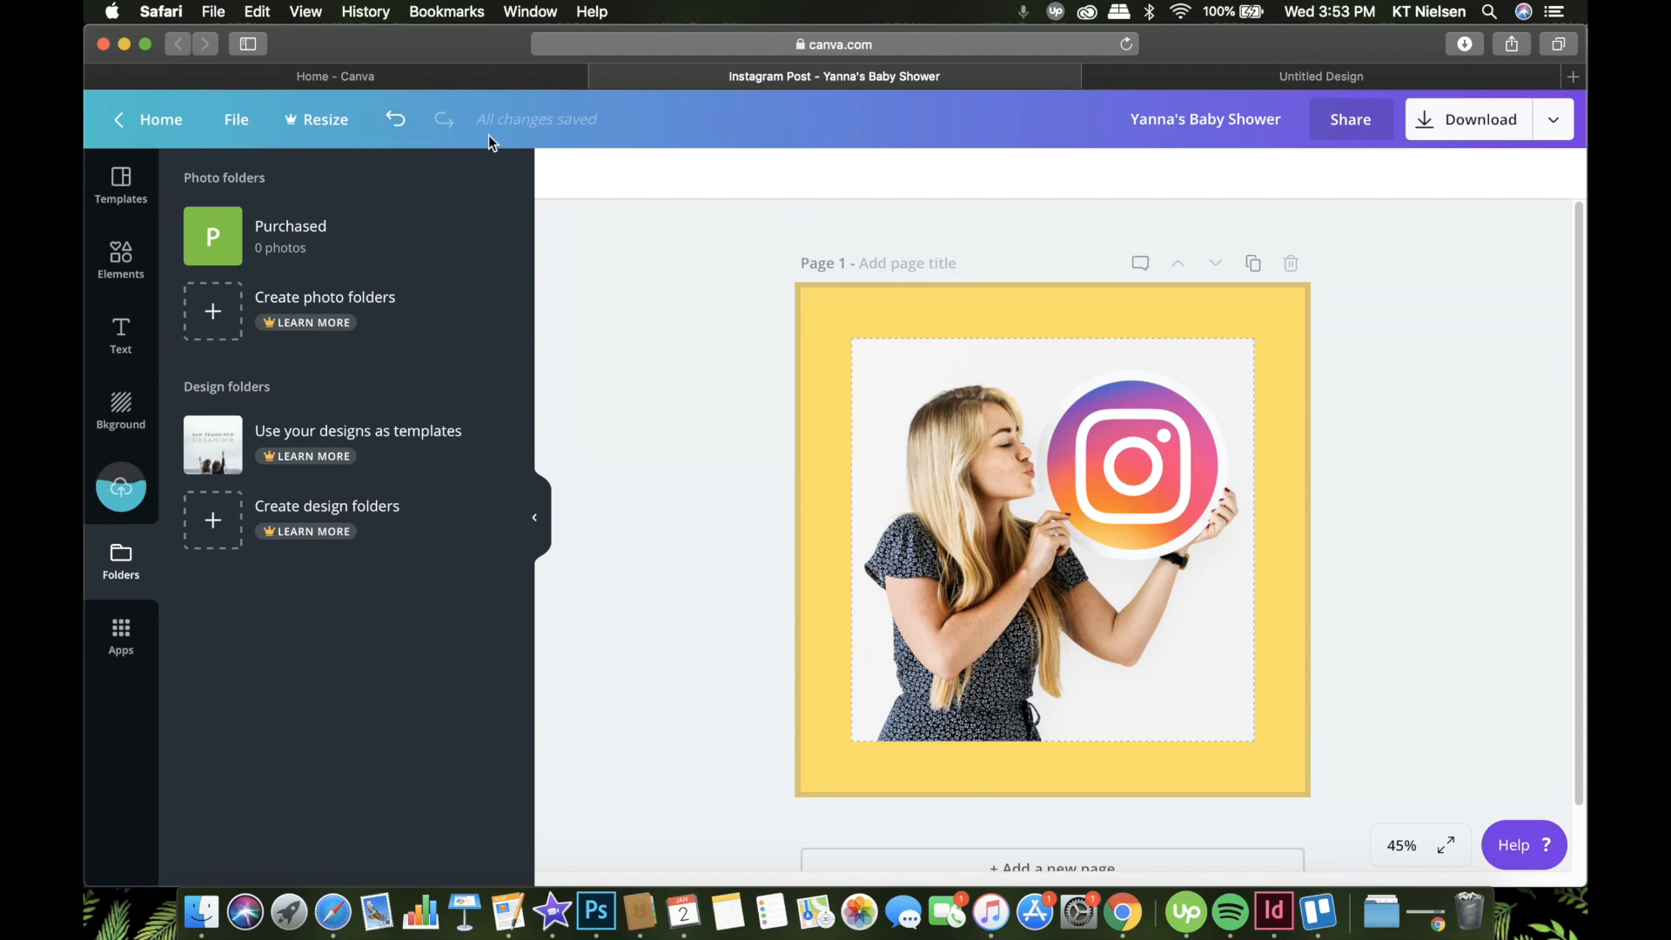
{"action": "left_click", "coordinate": [915, 297]}
{"action": "left_click", "coordinate": [971, 403]}
{"action": "key", "text": "Delete"}
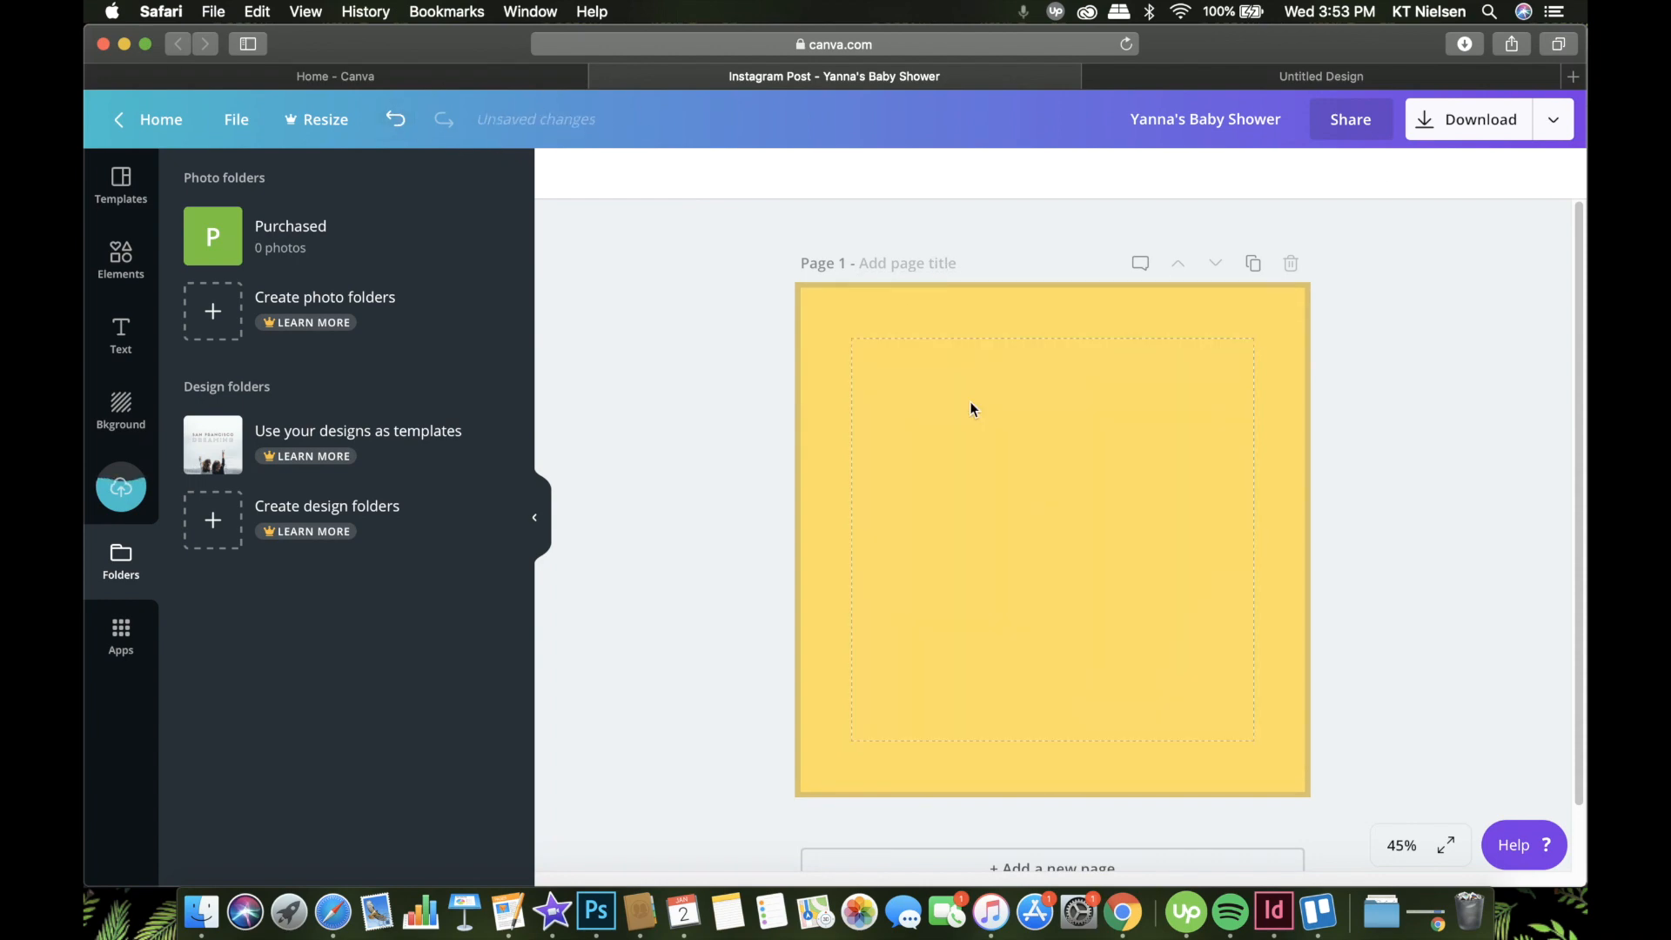
{"action": "left_click", "coordinate": [906, 323]}
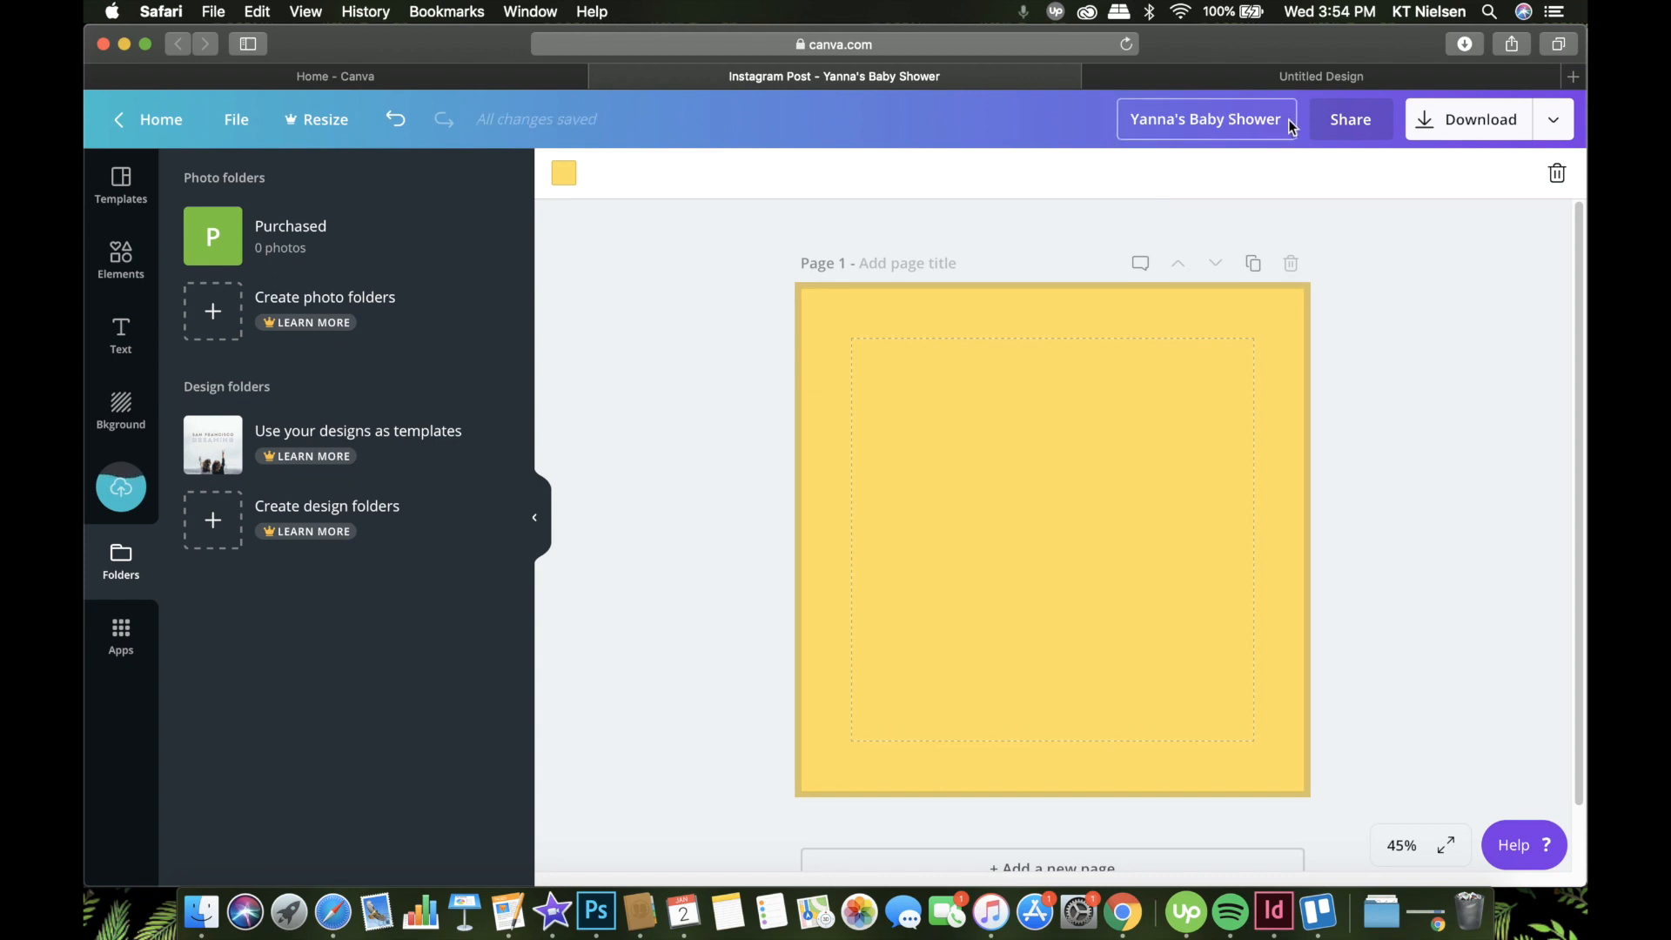
Step: Check the invitation permission choices for sharing the design and copy its edit link
{"action": "left_click", "coordinate": [1362, 125]}
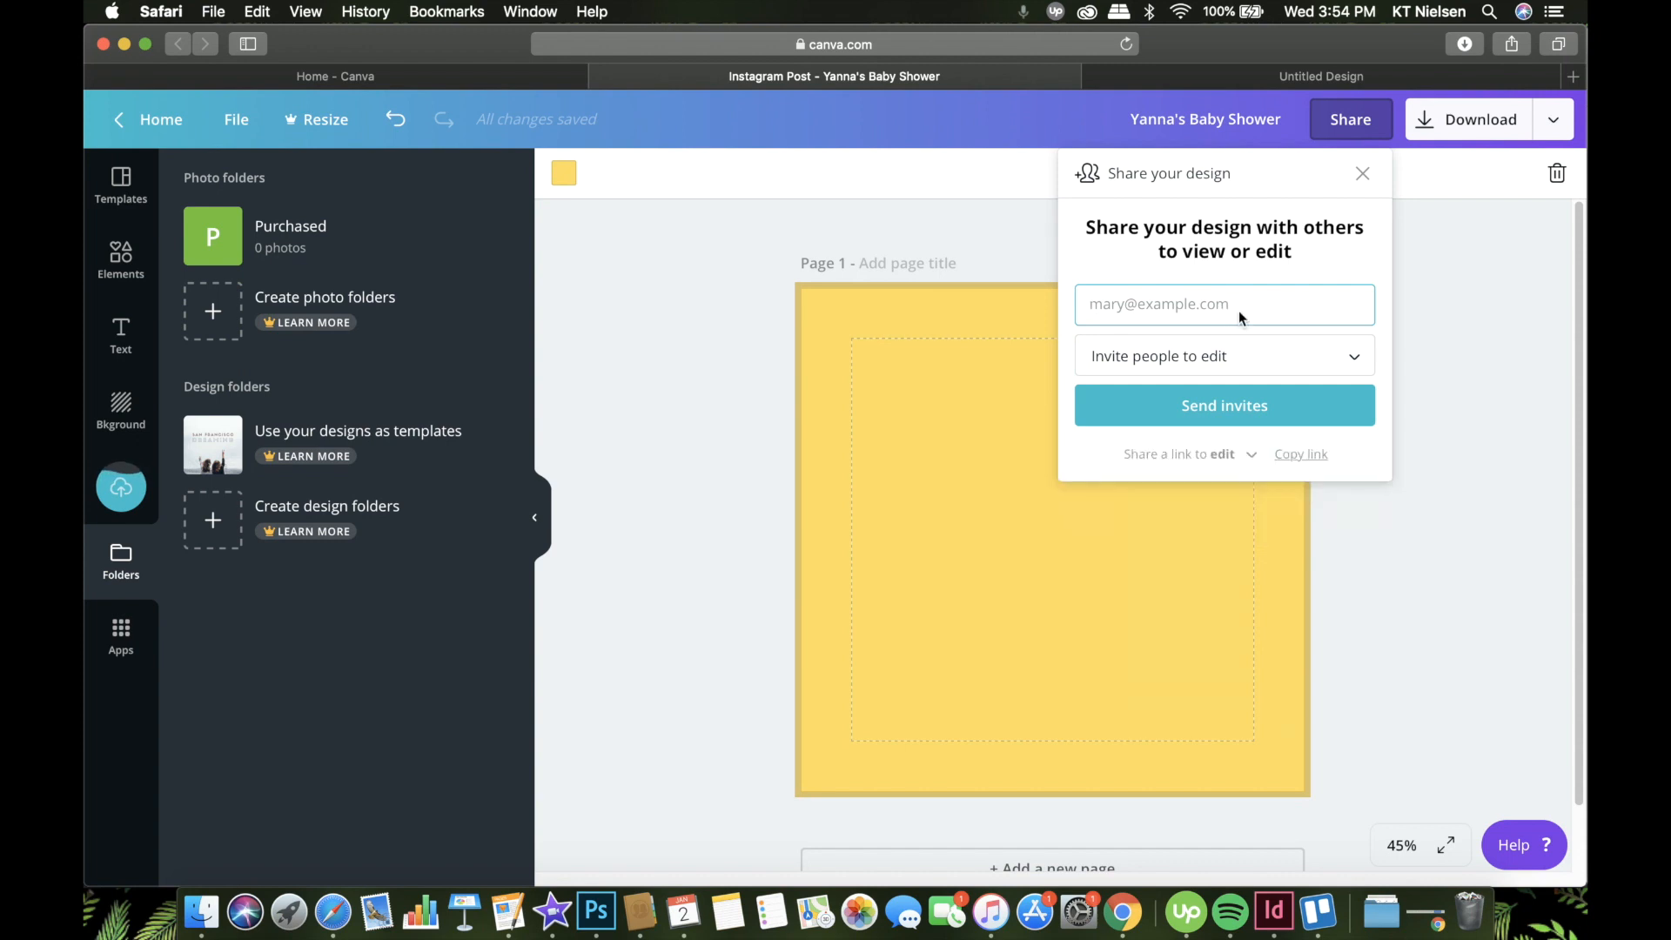
{"action": "left_click", "coordinate": [1363, 354]}
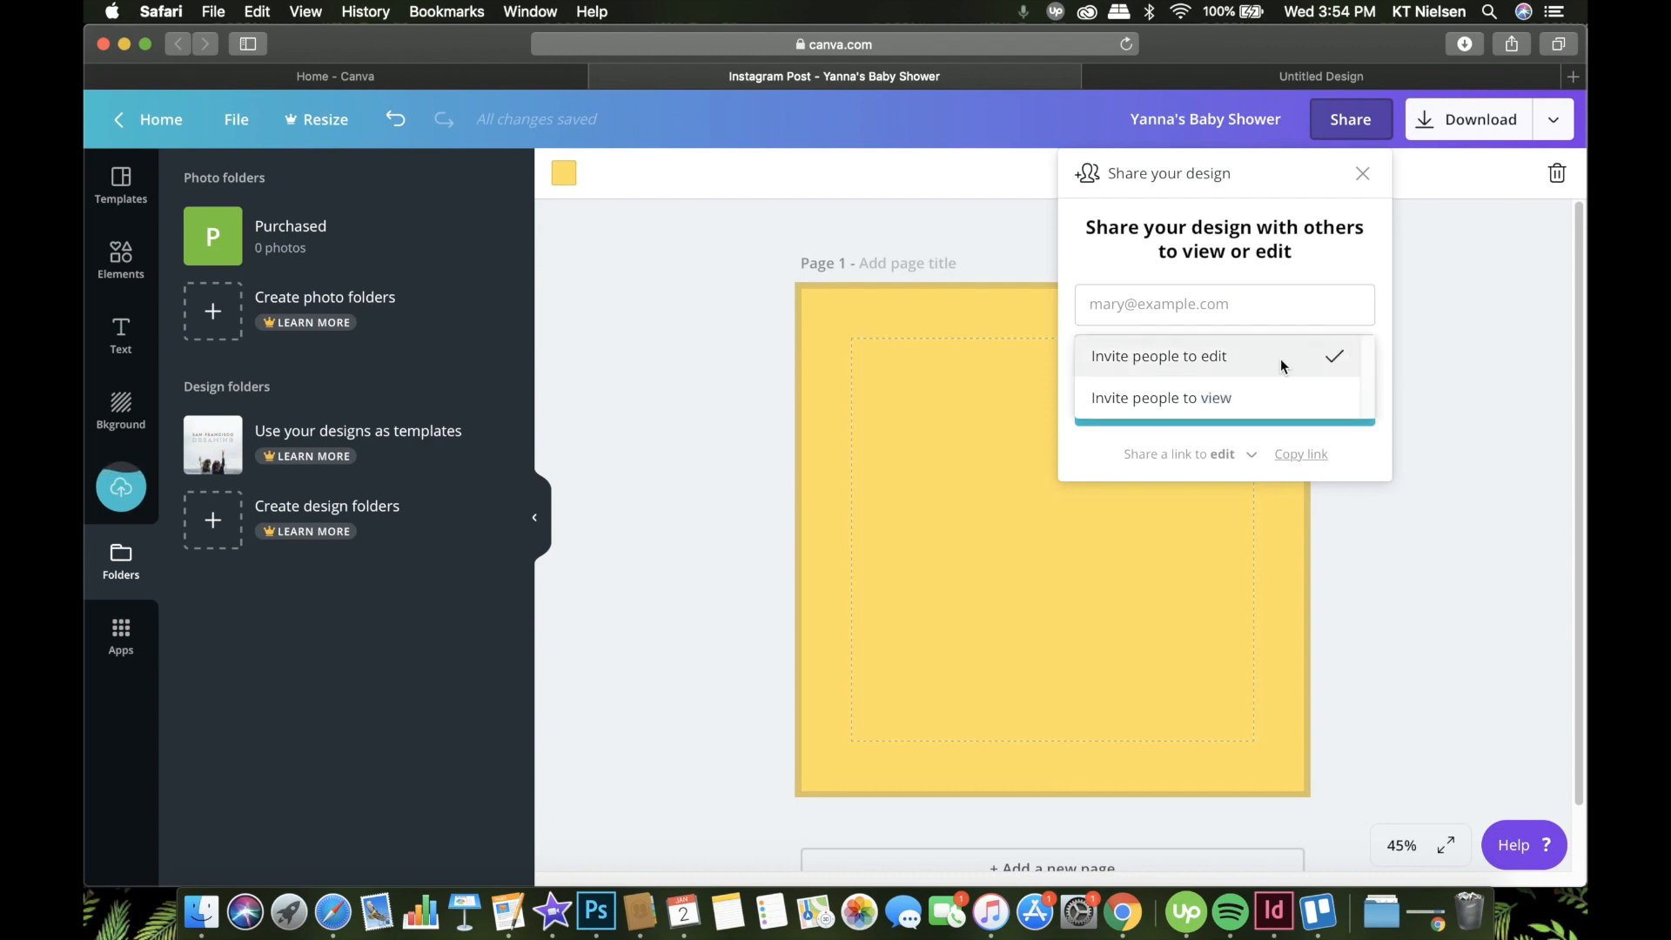
{"action": "left_click", "coordinate": [1396, 433]}
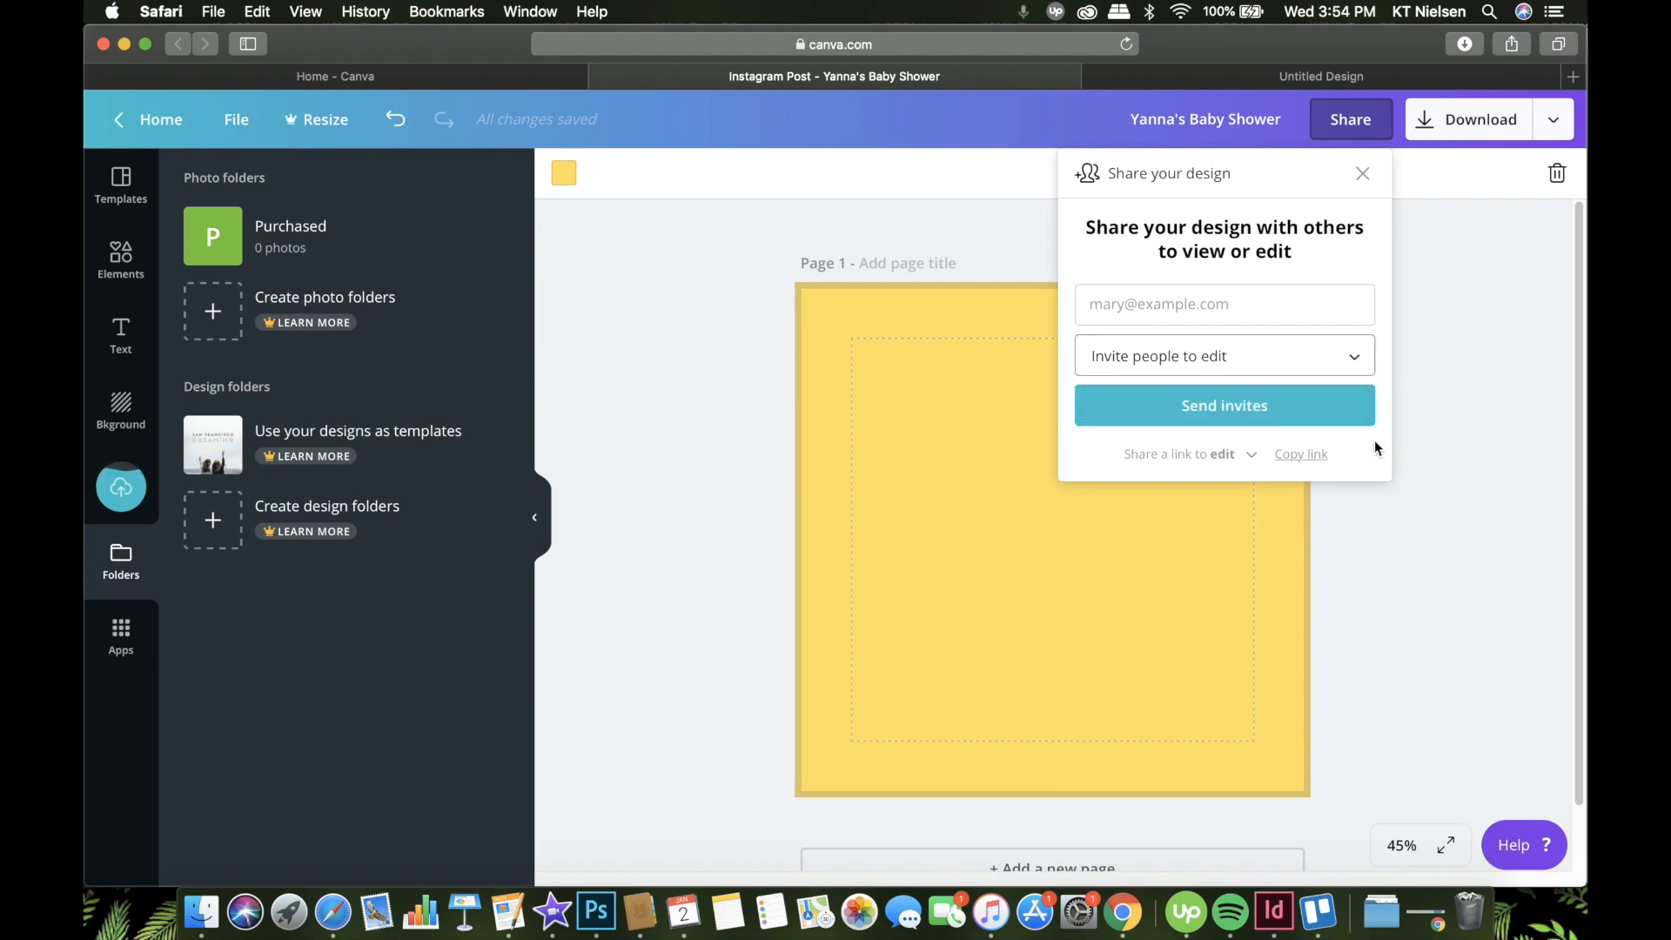
{"action": "left_click", "coordinate": [1319, 457]}
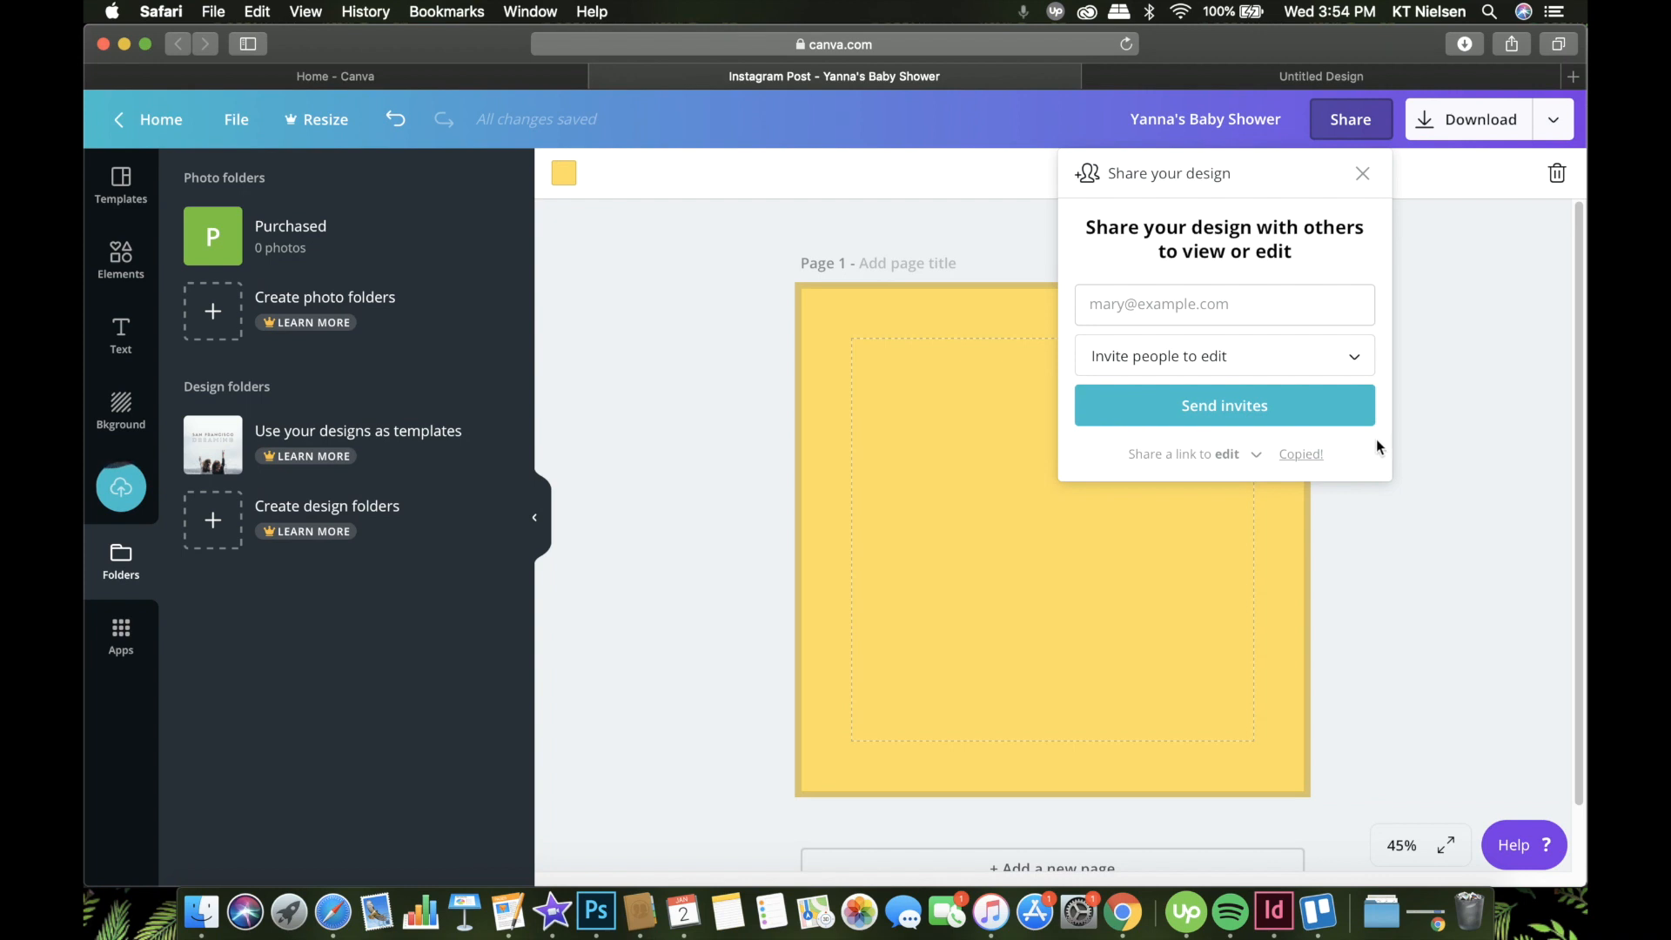
{"action": "left_click", "coordinate": [1485, 275]}
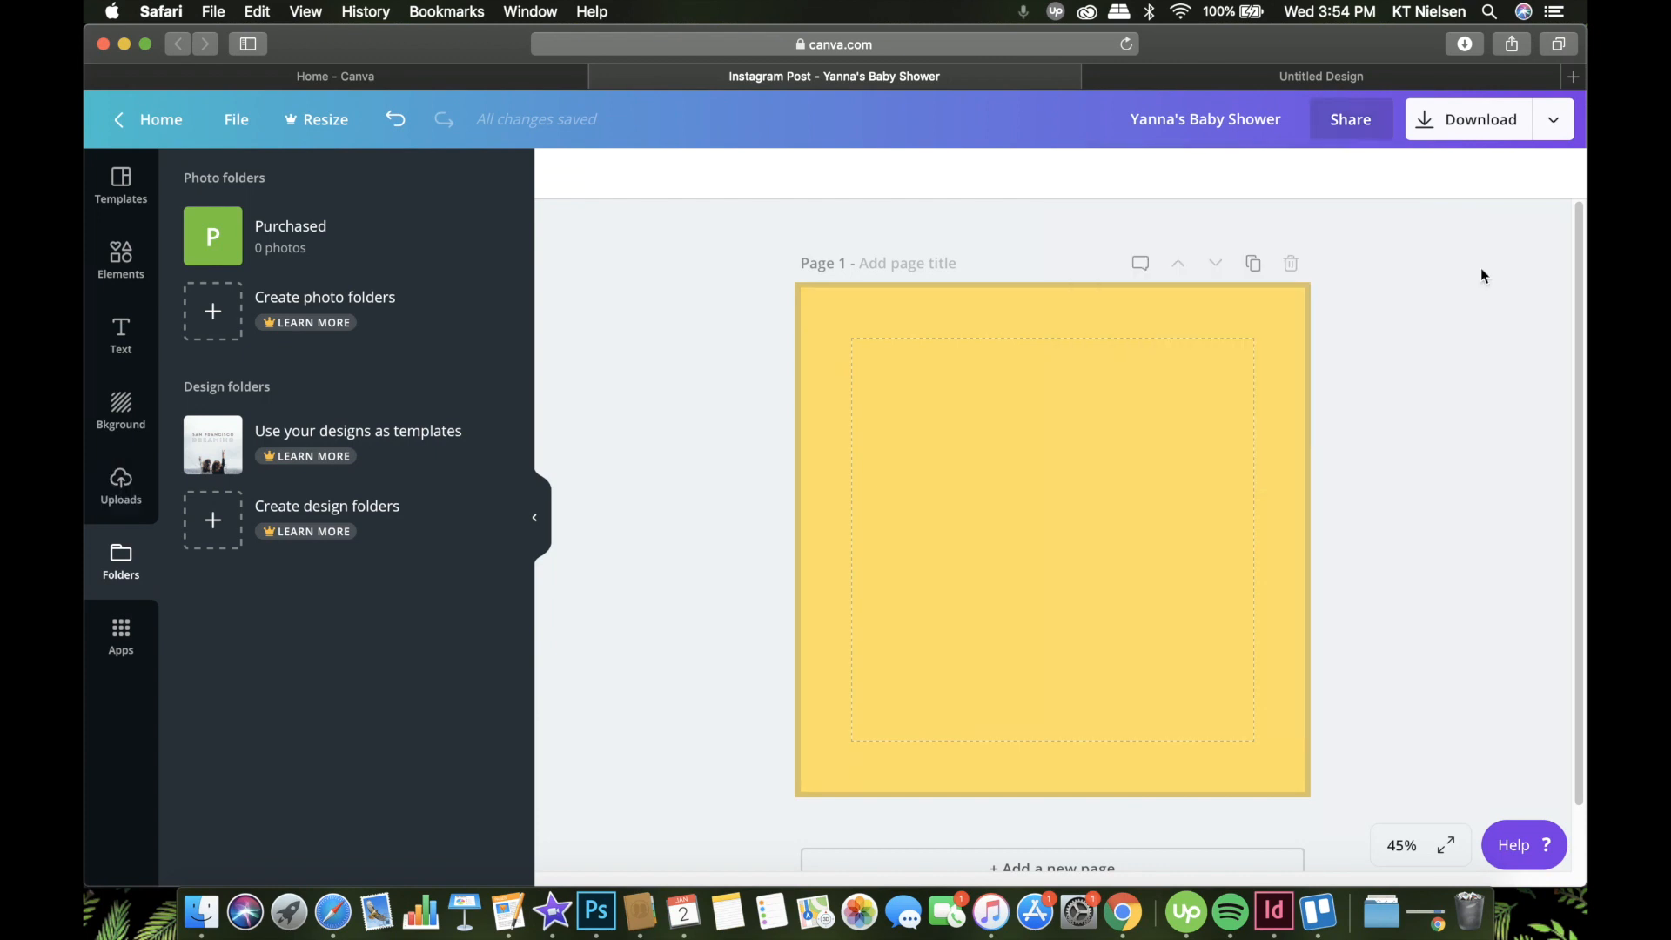
Step: Remove the yellow page background and apply the "Garden Baby Shower Ideas" template
{"action": "left_click", "coordinate": [1273, 310]}
{"action": "key", "text": "Delete"}
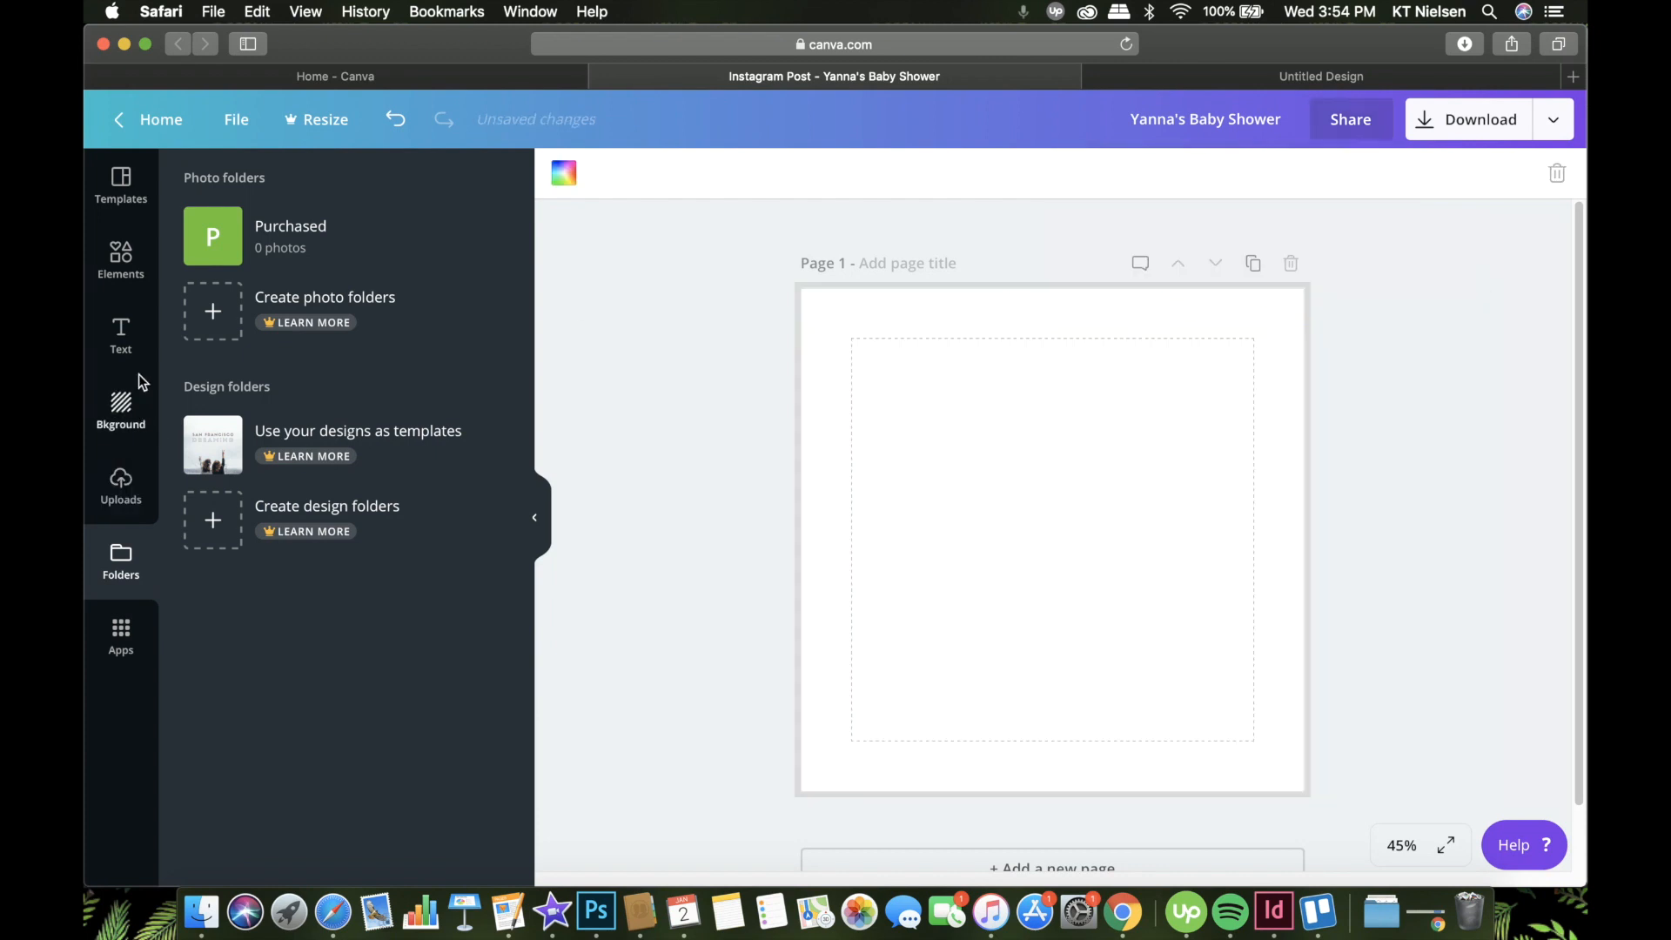
{"action": "left_click", "coordinate": [121, 184]}
{"action": "scroll", "coordinate": [248, 275], "scroll_direction": "down", "scroll_amount": 10}
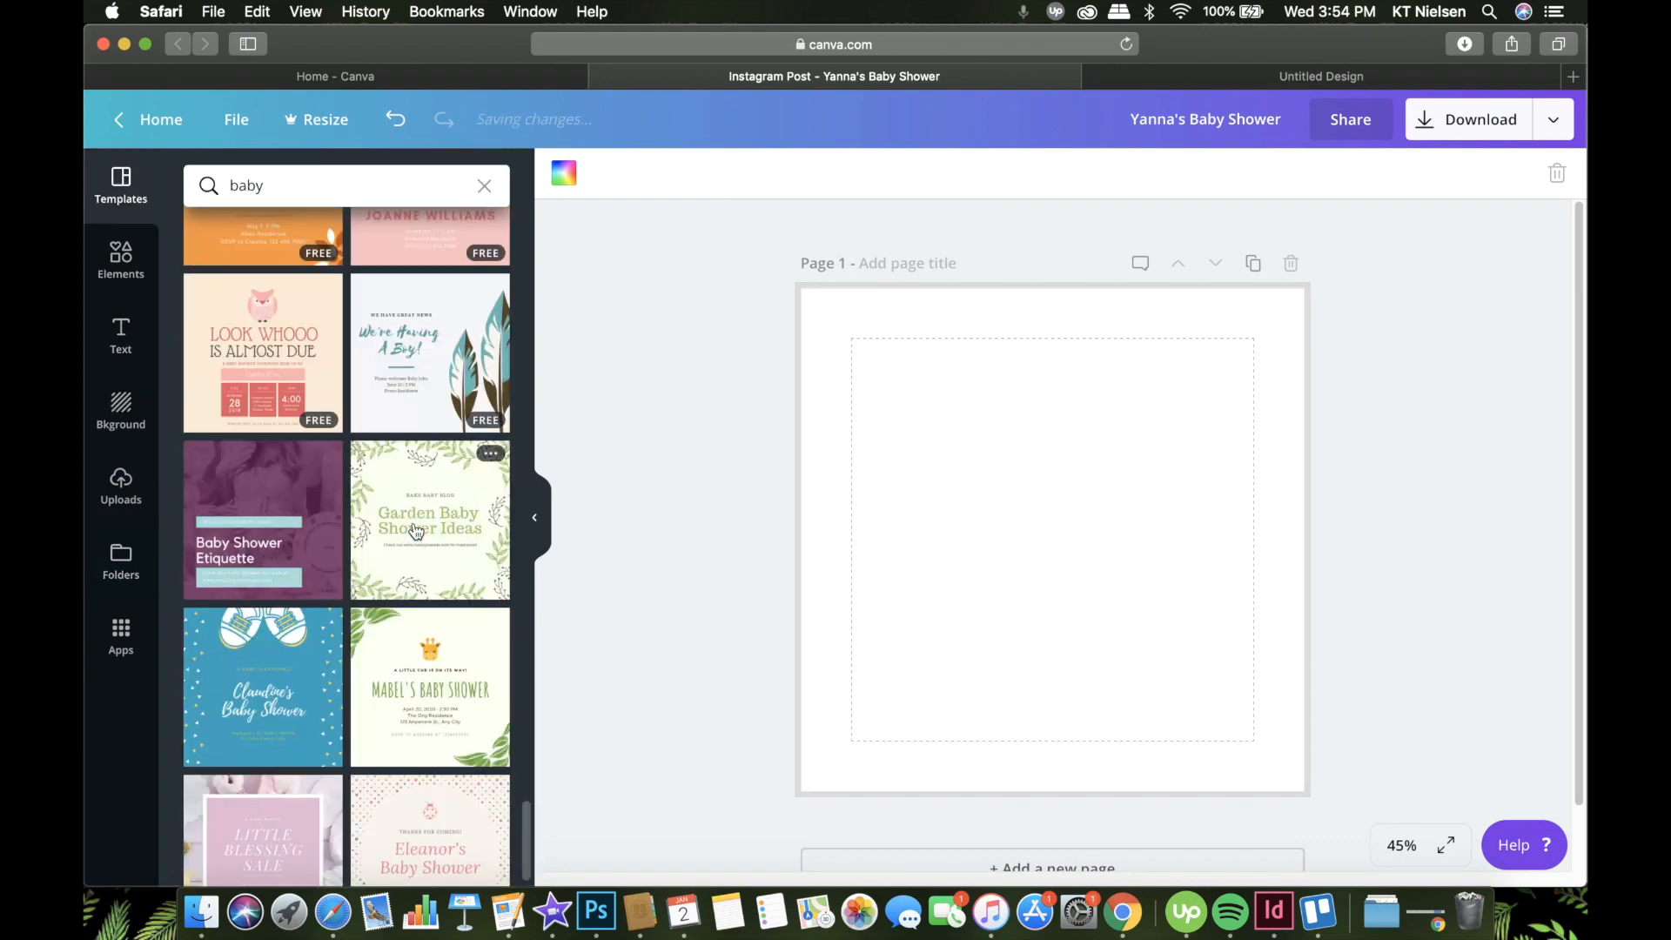
{"action": "left_click", "coordinate": [418, 531]}
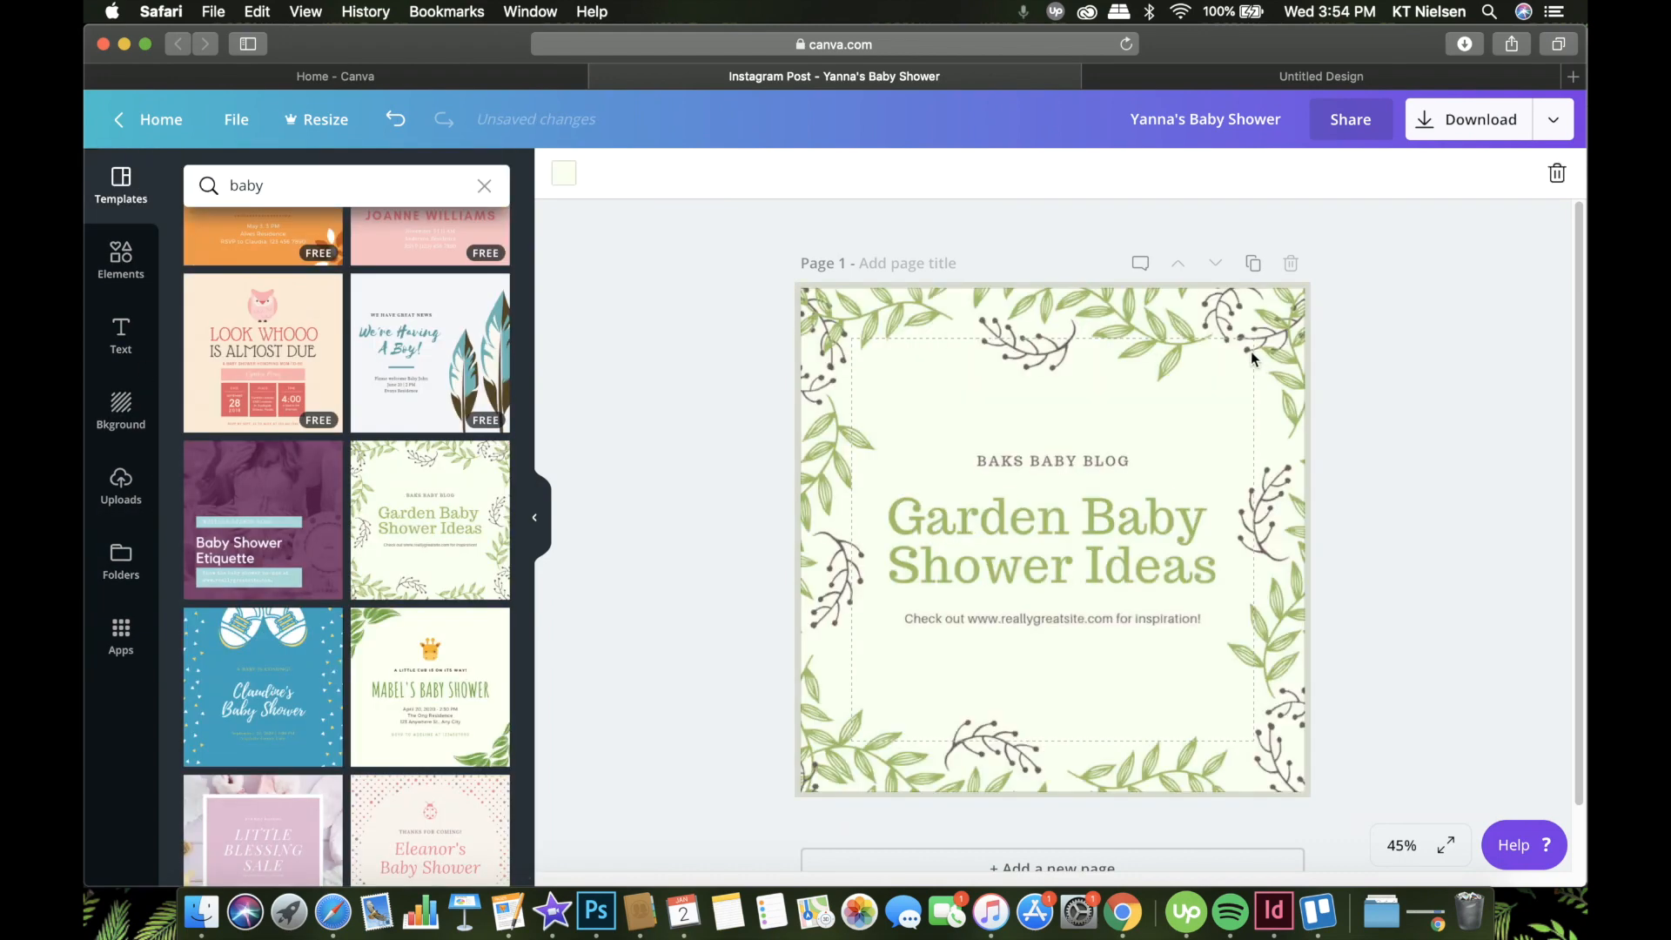
Step: View the publishing options for the design and open the Present settings
{"action": "left_click", "coordinate": [1553, 122]}
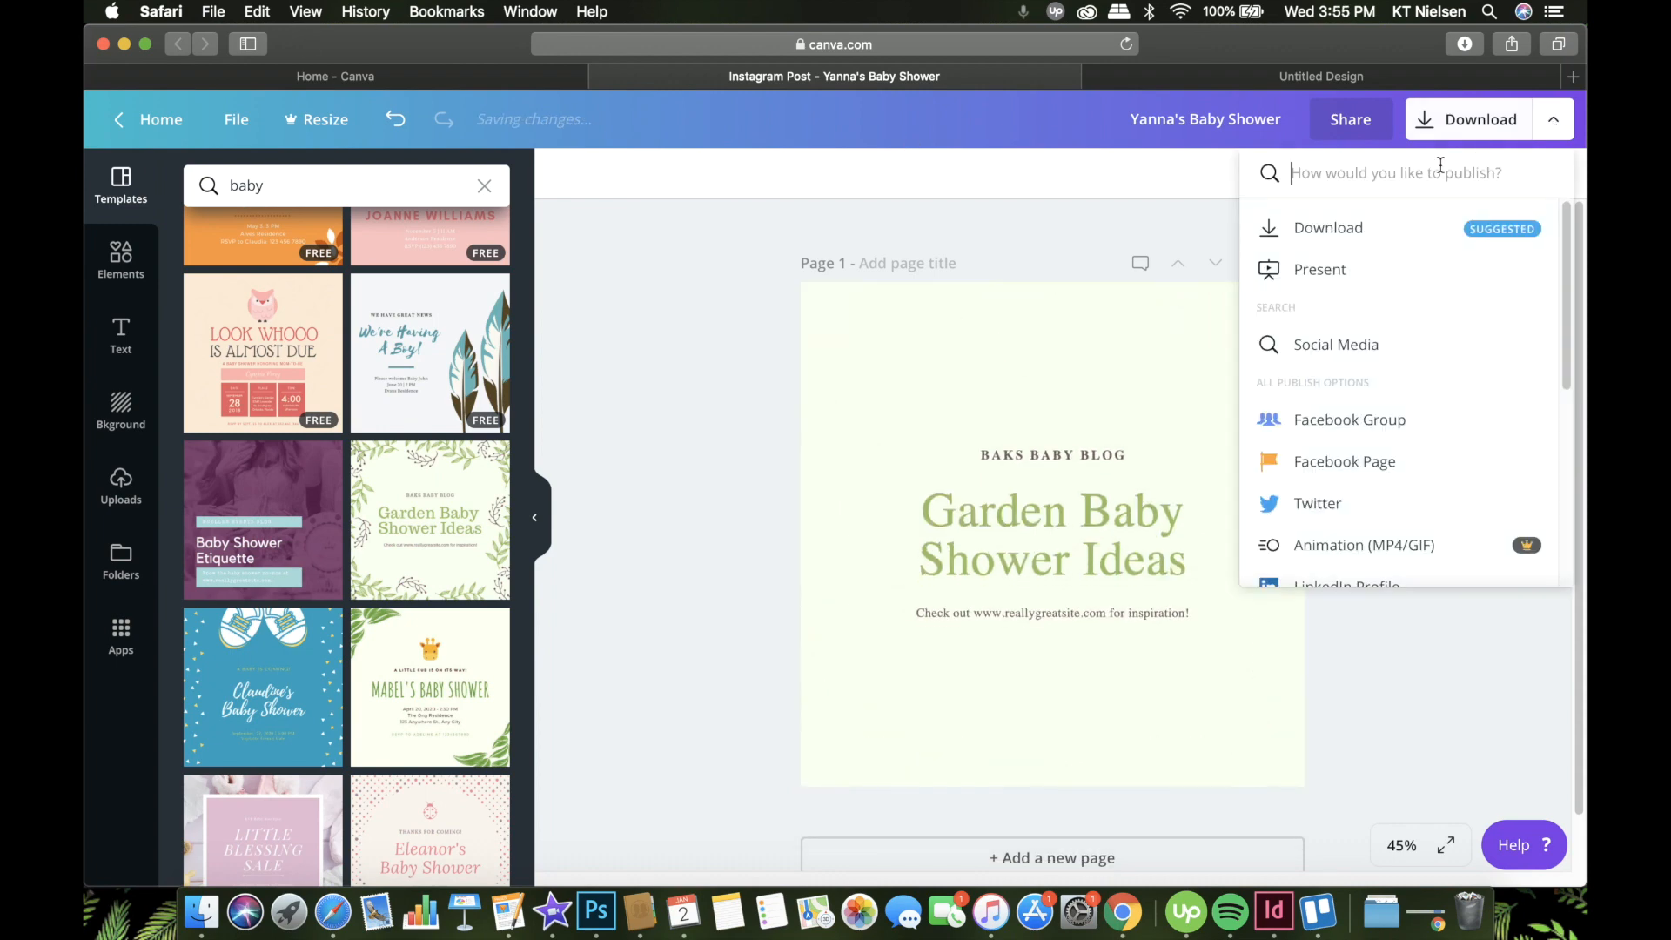
{"action": "left_click", "coordinate": [1318, 275]}
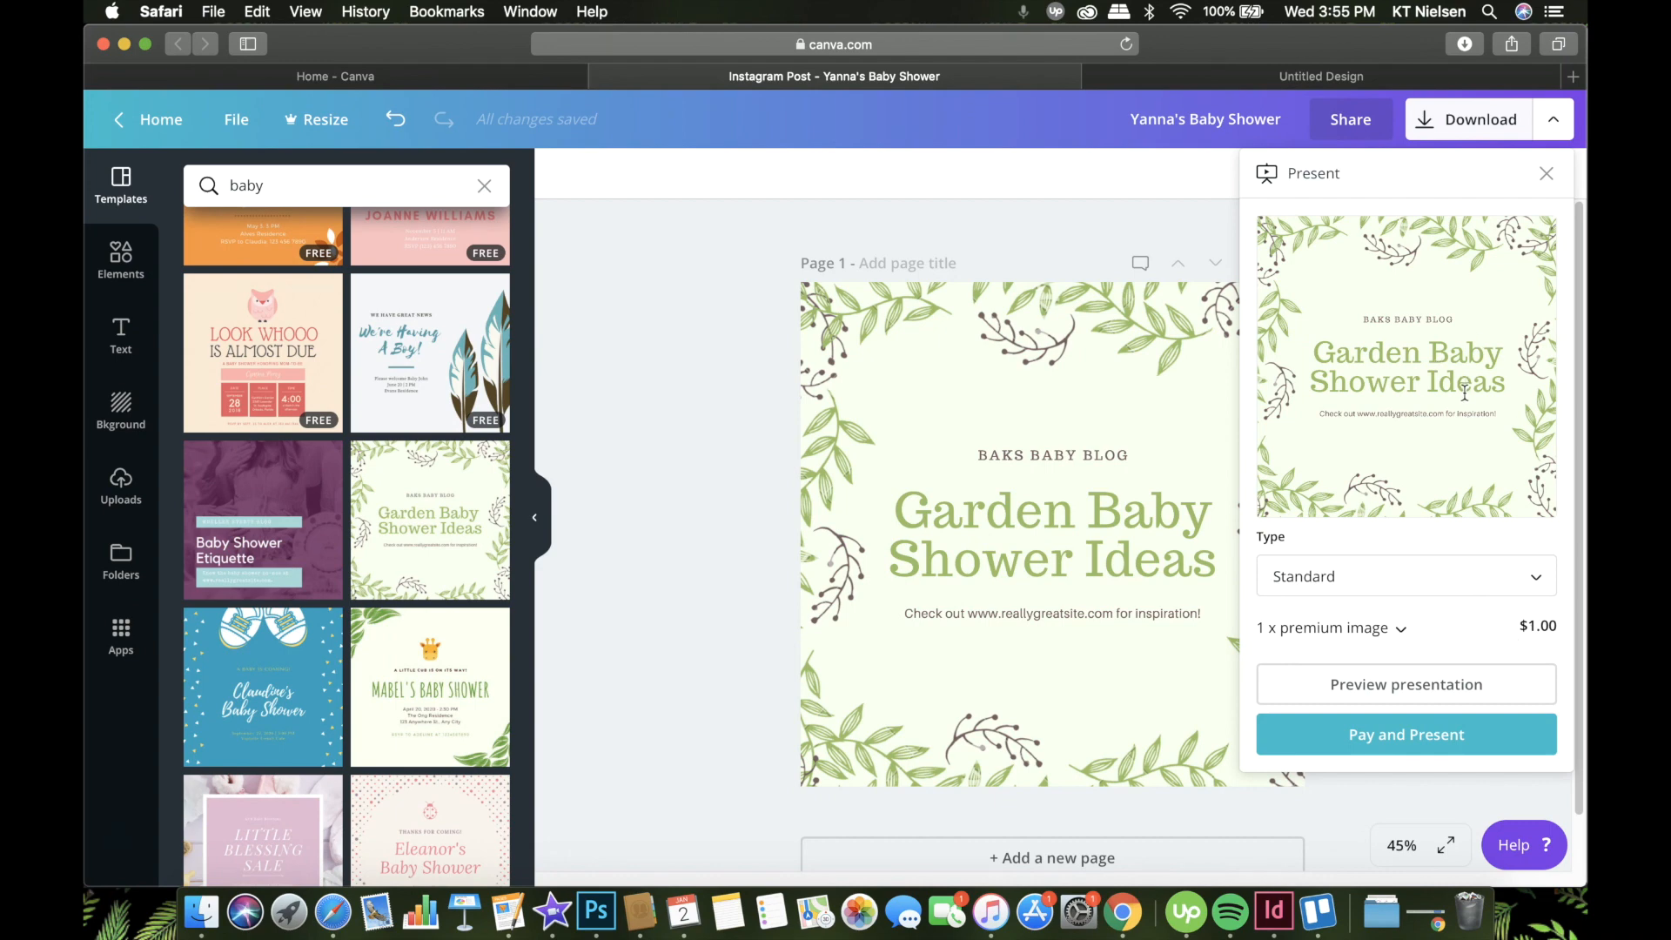
Step: Leave the Present settings and view the Facebook Group publishing option for the design
{"action": "left_click", "coordinate": [1554, 122]}
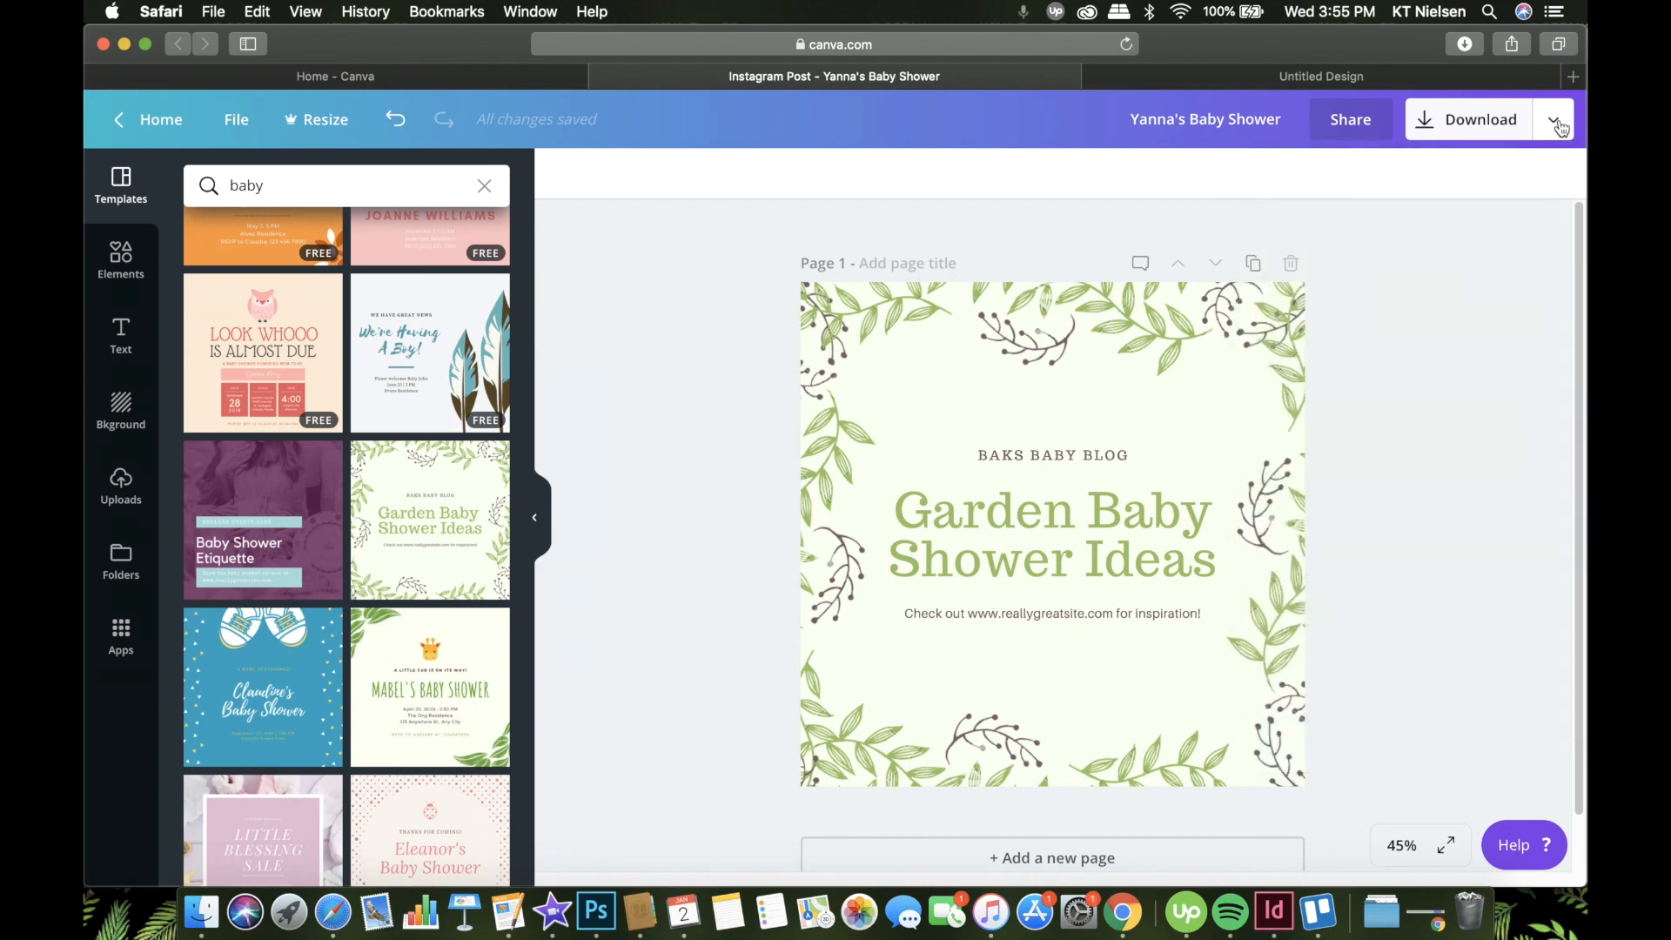
{"action": "left_click", "coordinate": [1554, 120]}
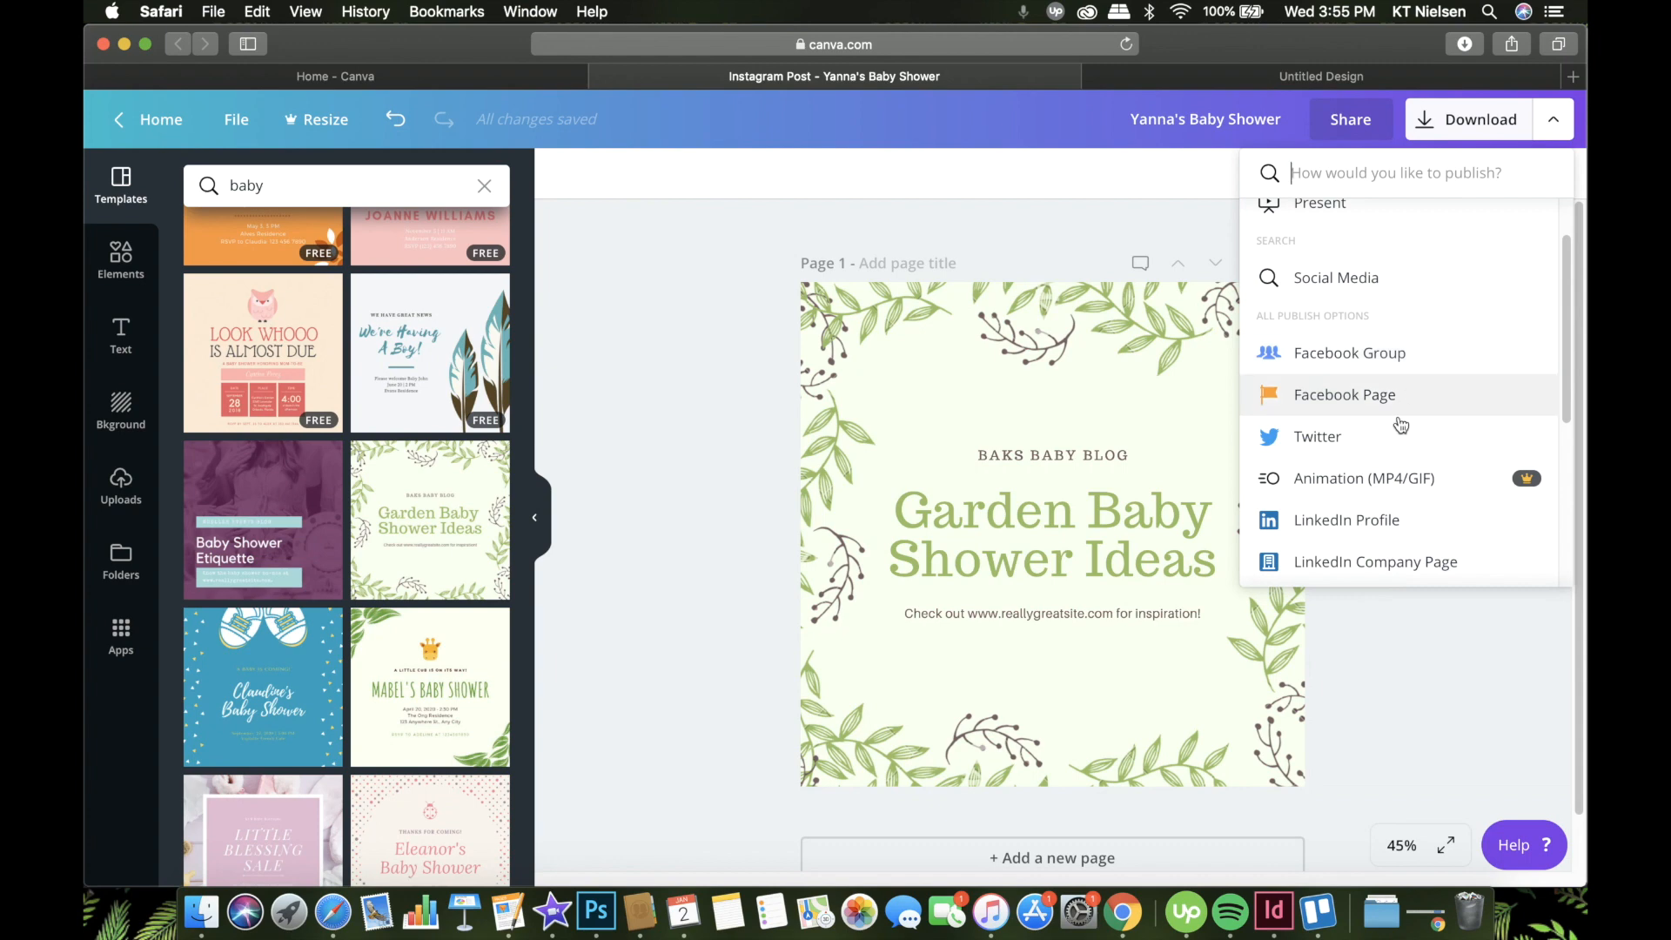
{"action": "scroll", "coordinate": [1384, 461], "scroll_direction": "down", "scroll_amount": 1}
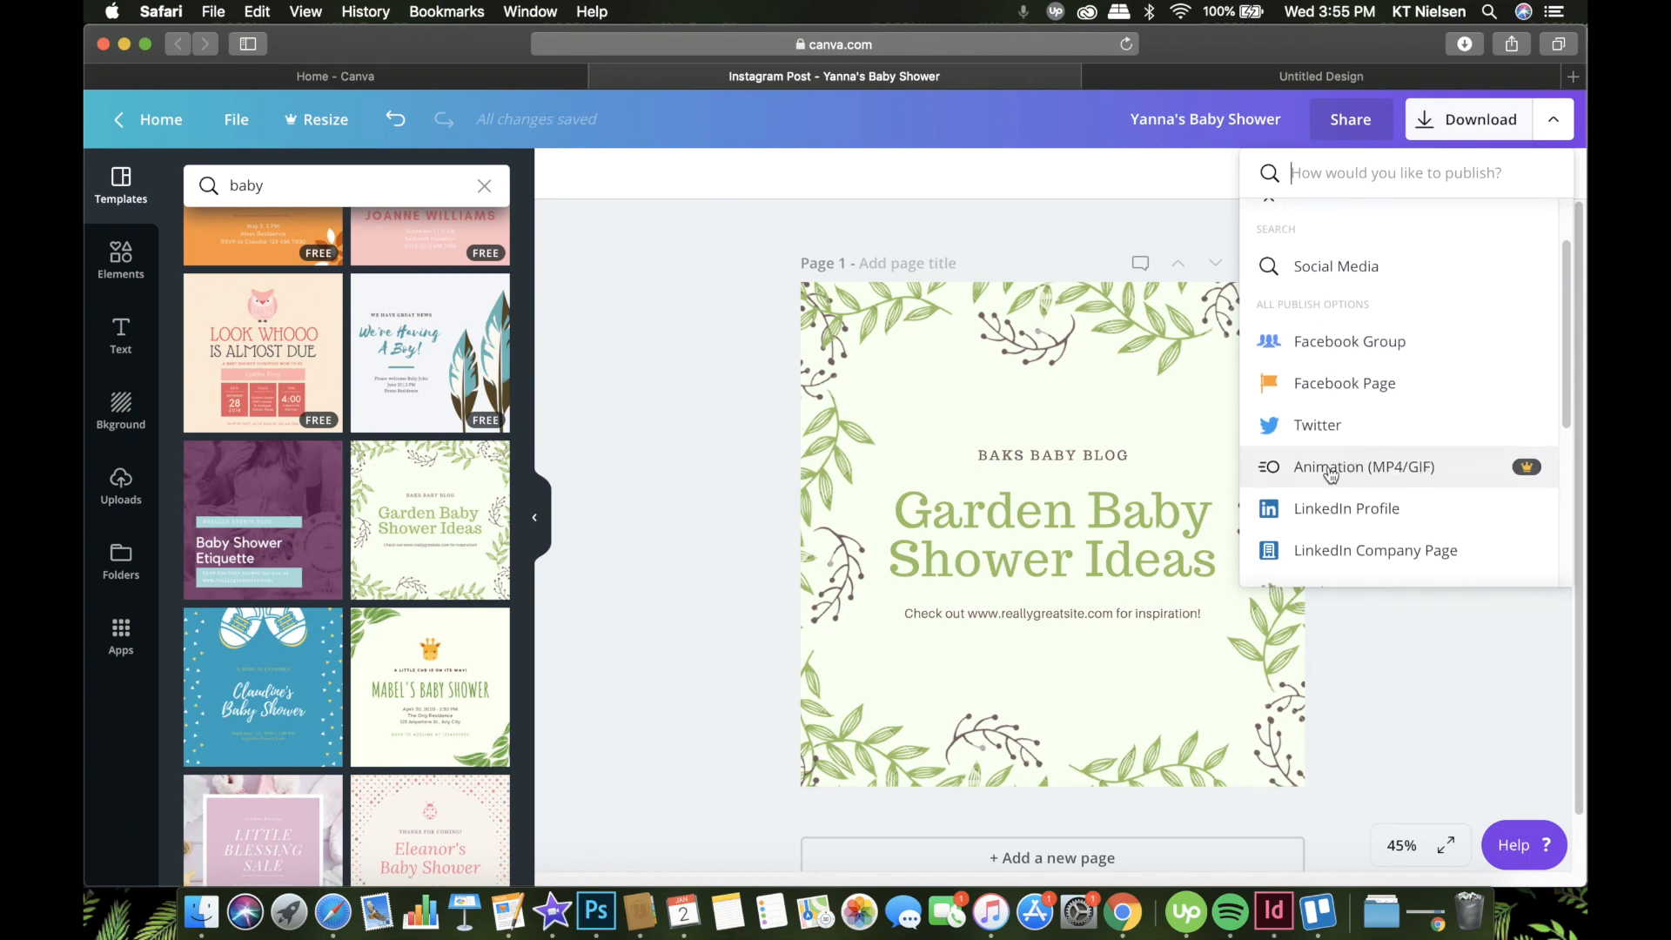
{"action": "left_click", "coordinate": [1390, 353]}
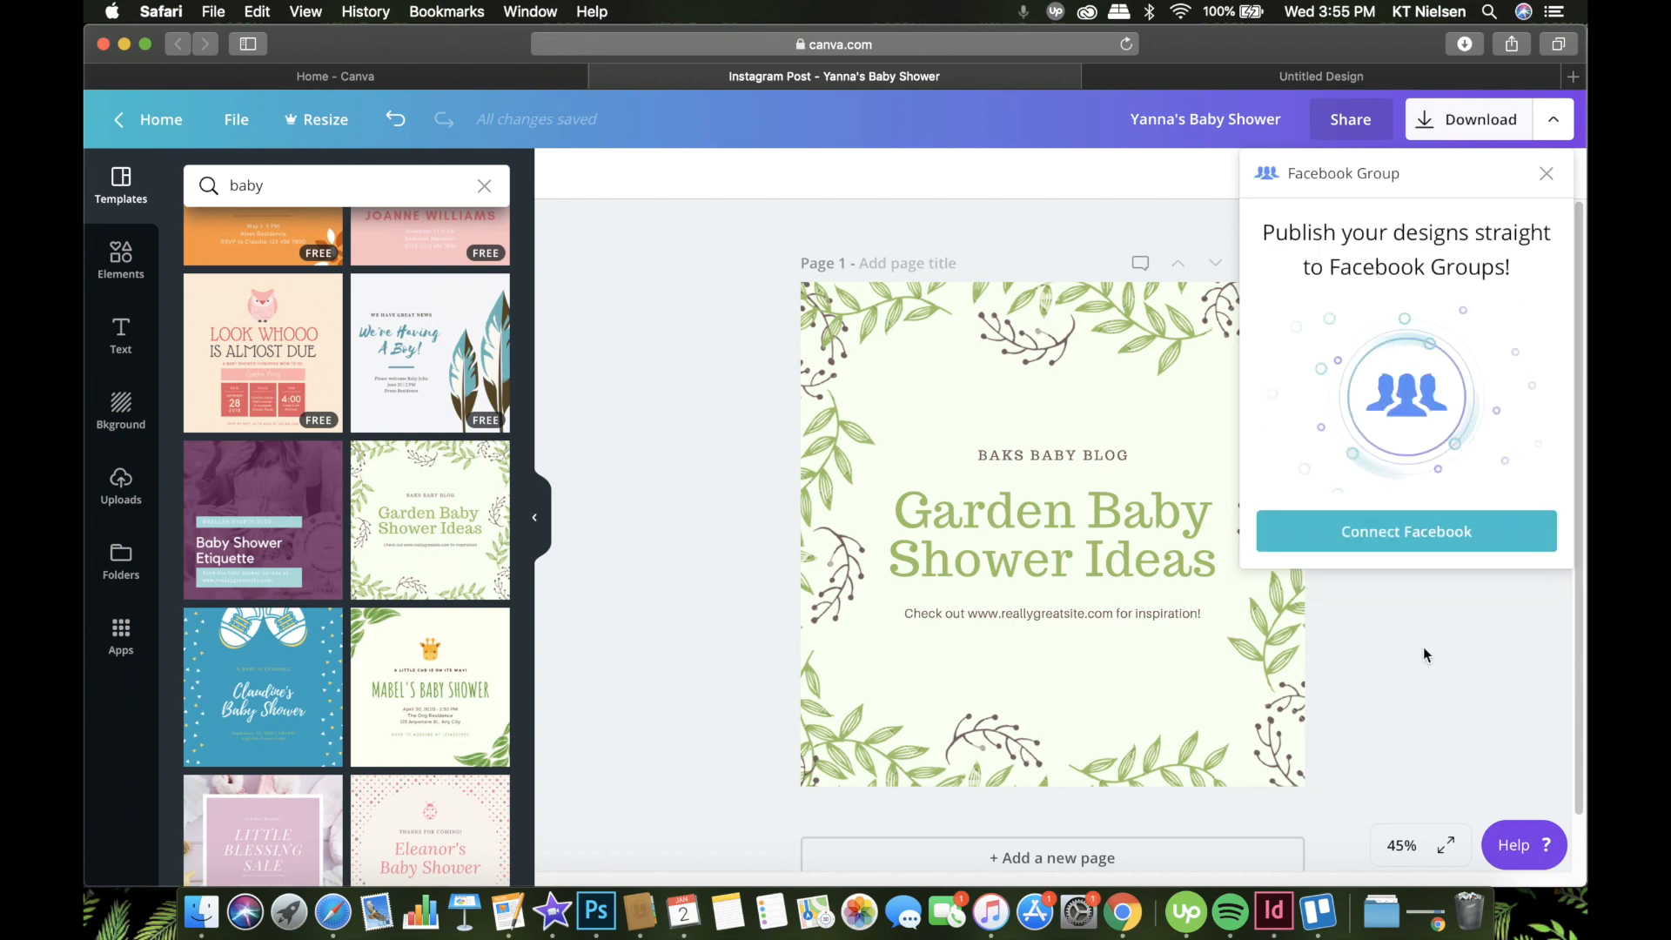
{"action": "left_click", "coordinate": [1547, 173]}
Step: Check the Embed publishing option for the Garden Baby Shower Ideas design and close the publishing options
{"action": "scroll", "coordinate": [1398, 462], "scroll_direction": "down", "scroll_amount": 4}
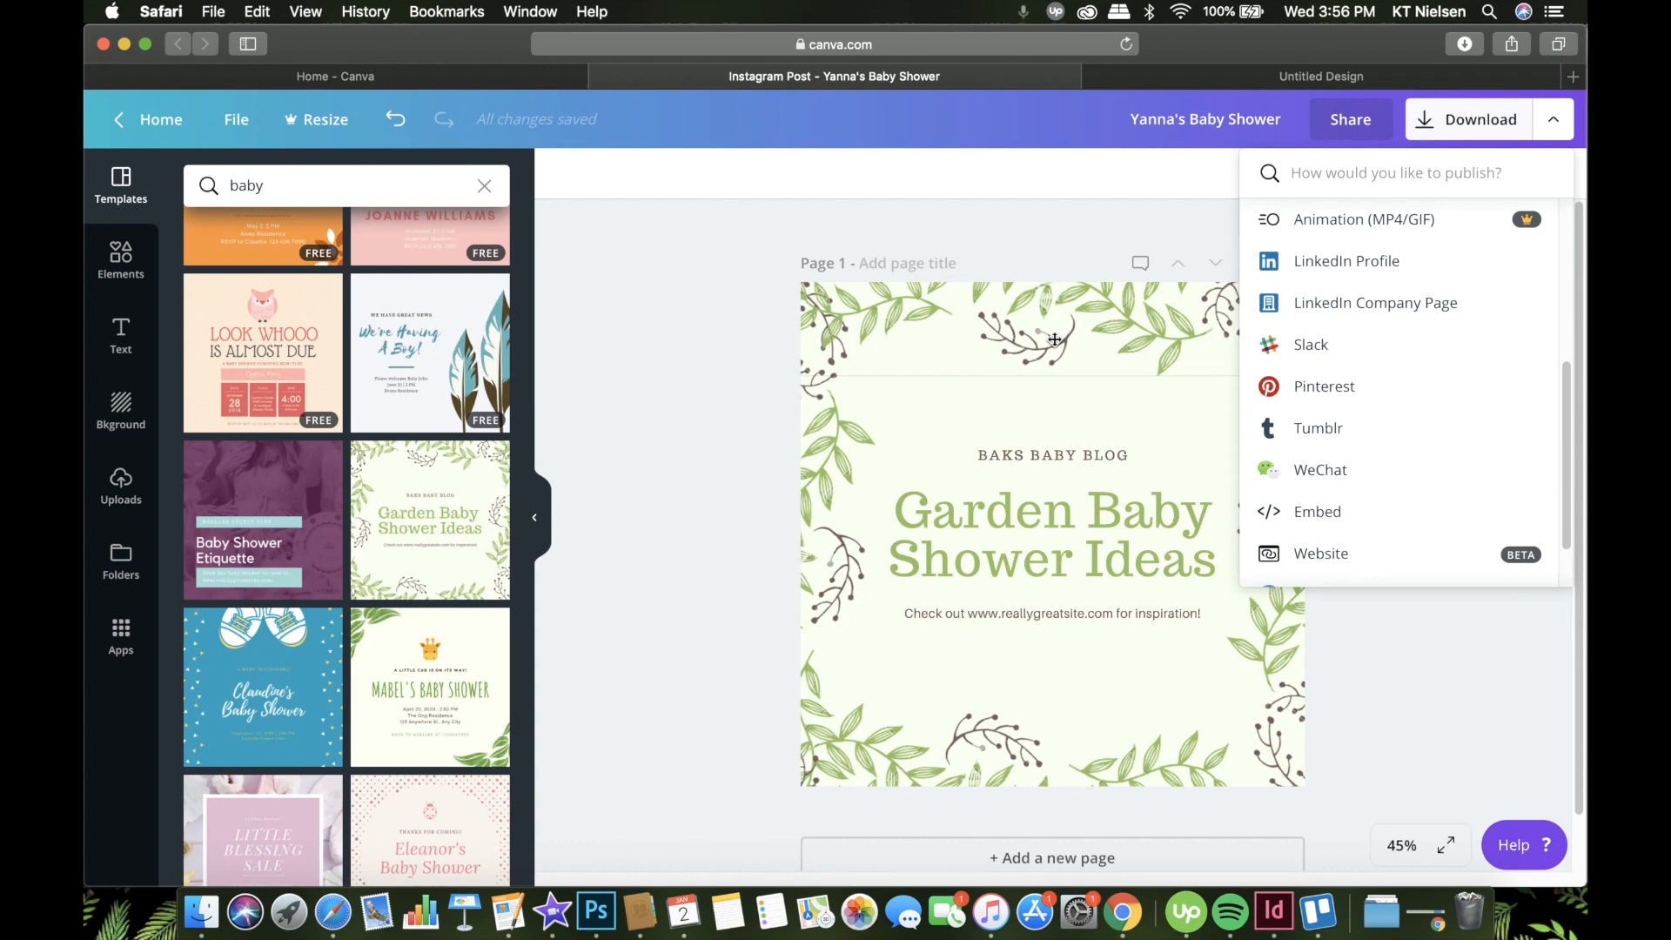
{"action": "left_click", "coordinate": [1348, 511]}
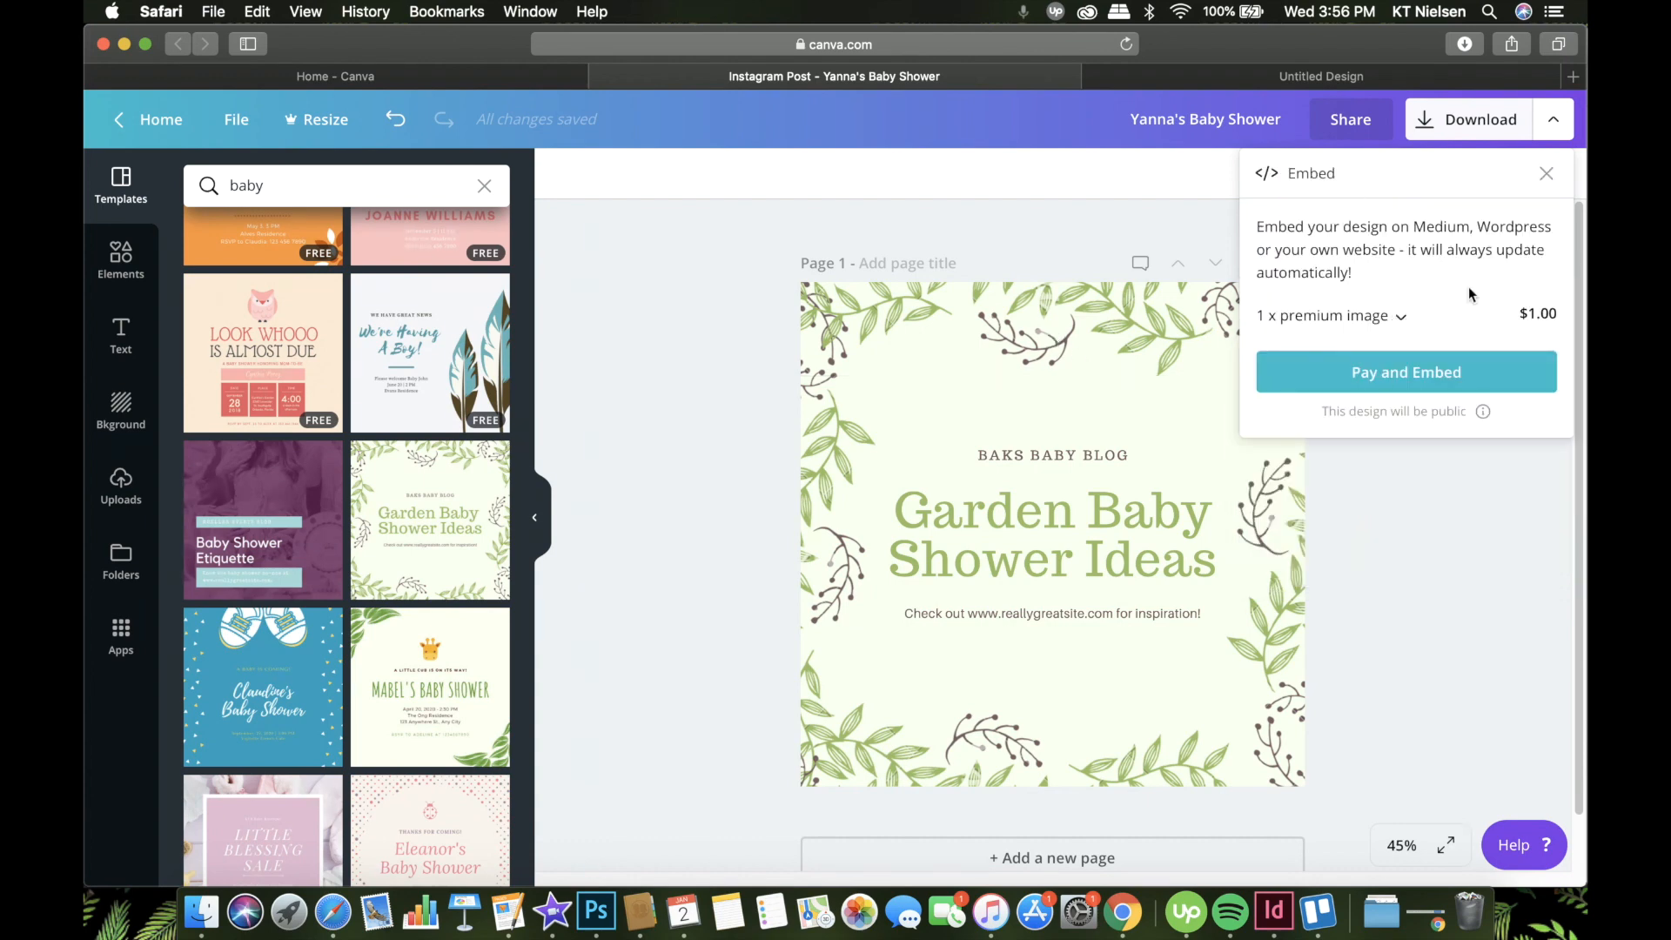
{"action": "left_click", "coordinate": [1546, 173]}
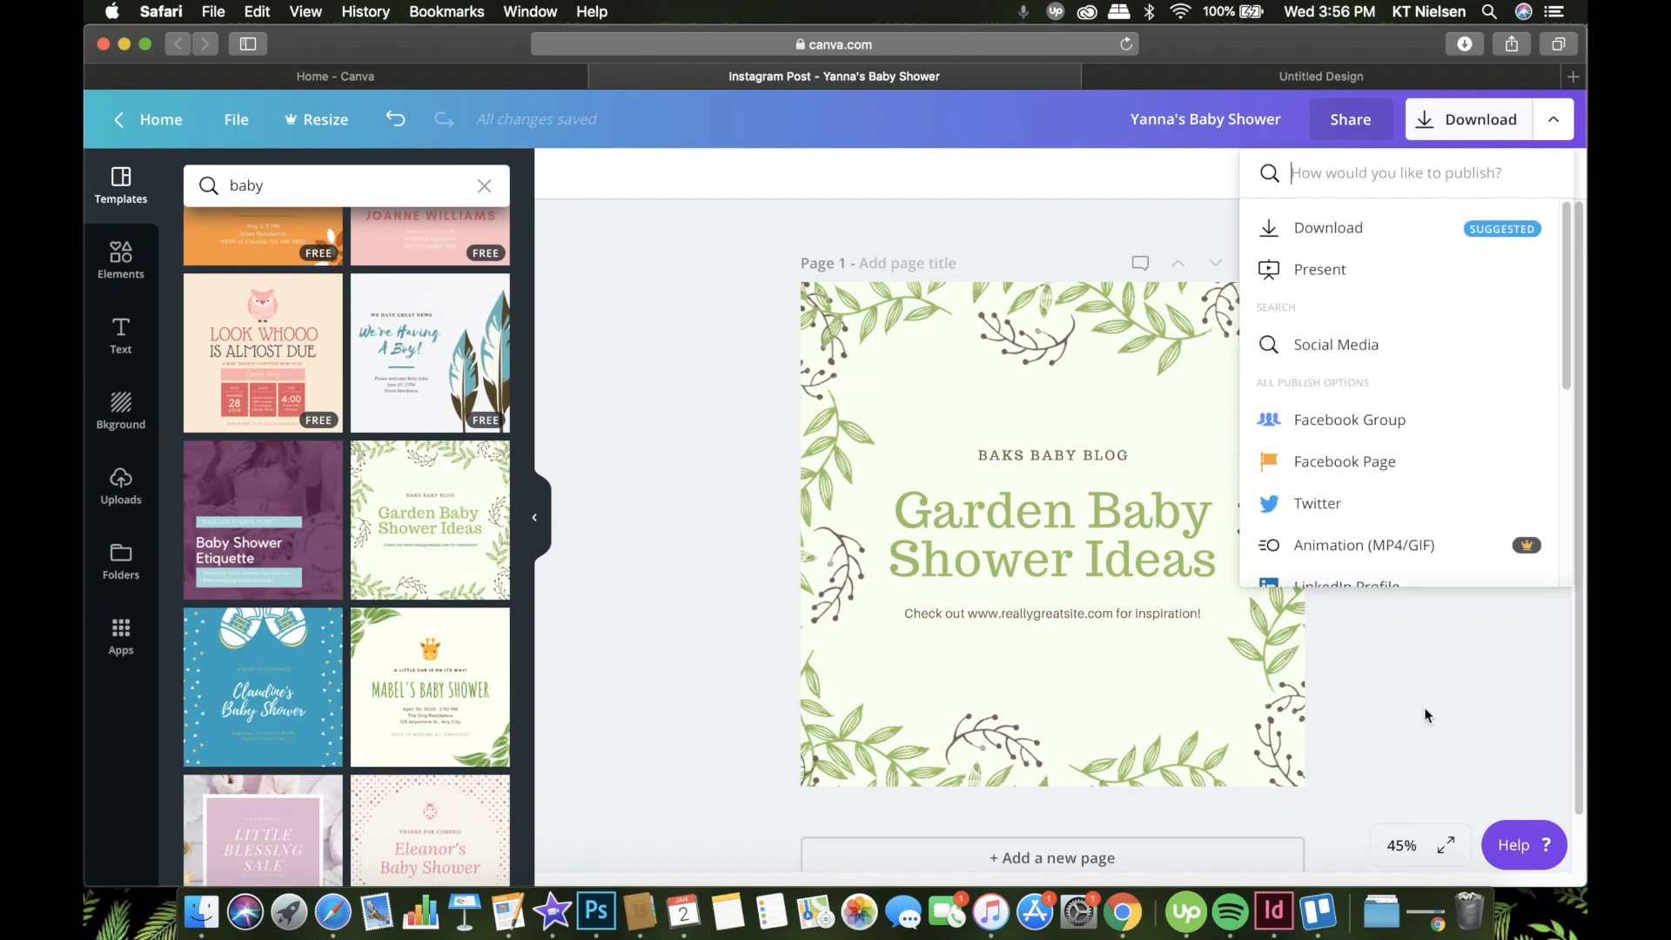
{"action": "left_click", "coordinate": [868, 510]}
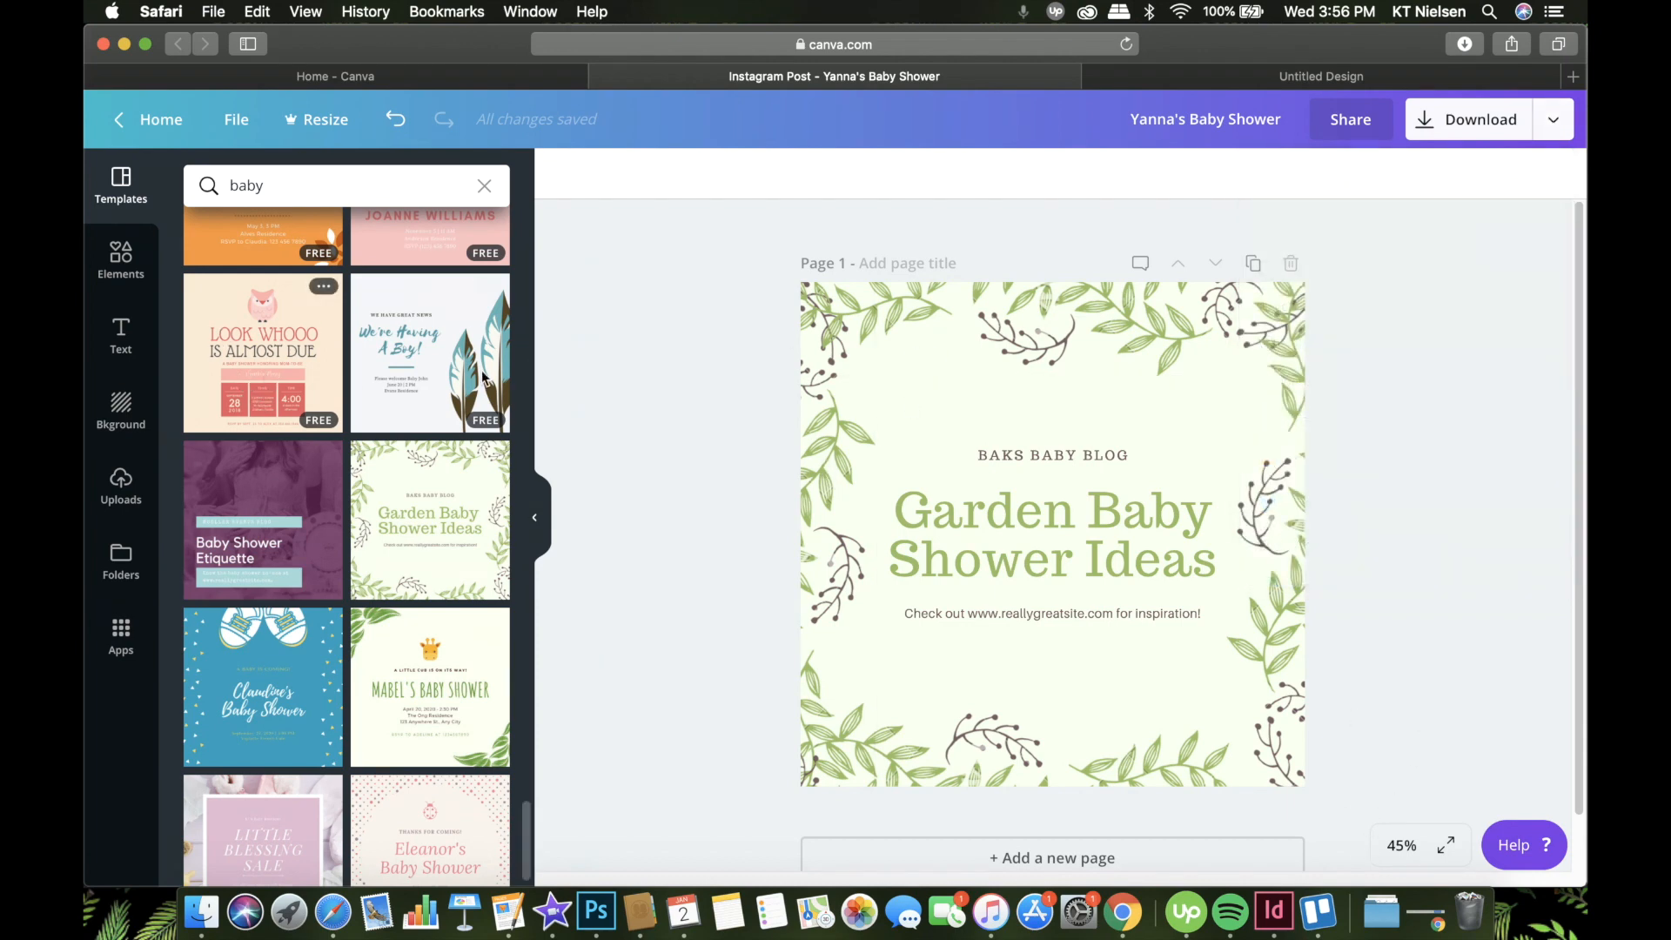
Step: Replace the page design with the free "20 Cute Baby Shower Ideas" template from the baby search results
{"action": "scroll", "coordinate": [436, 625], "scroll_direction": "down", "scroll_amount": 10}
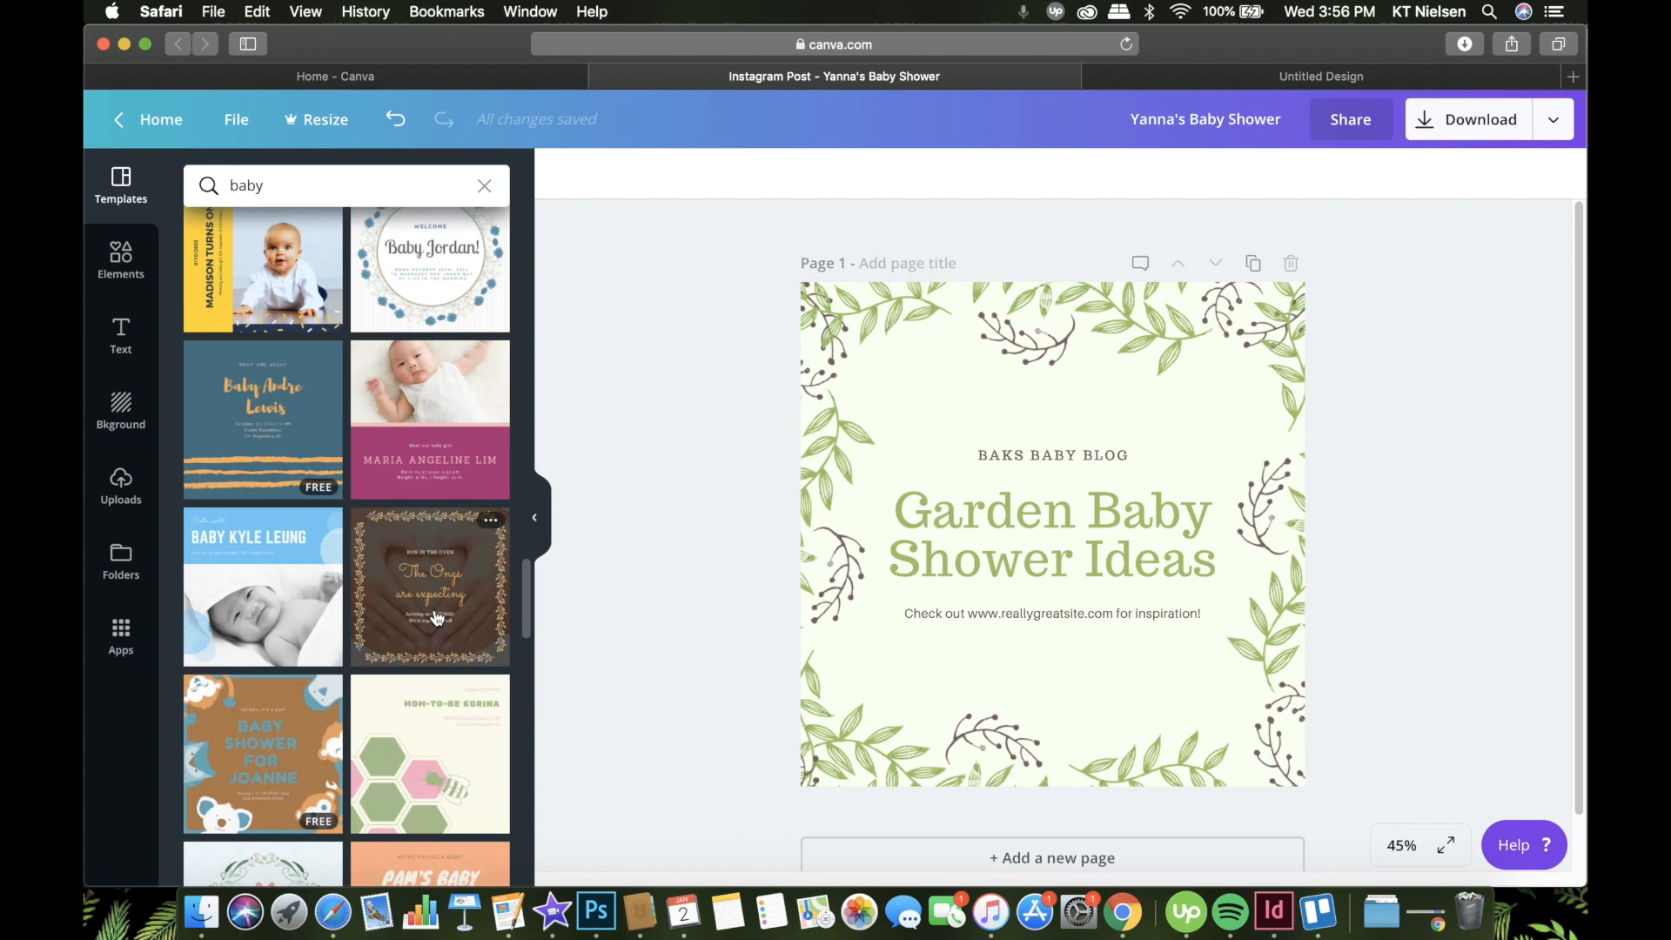
{"action": "scroll", "coordinate": [436, 609], "scroll_direction": "down", "scroll_amount": 6}
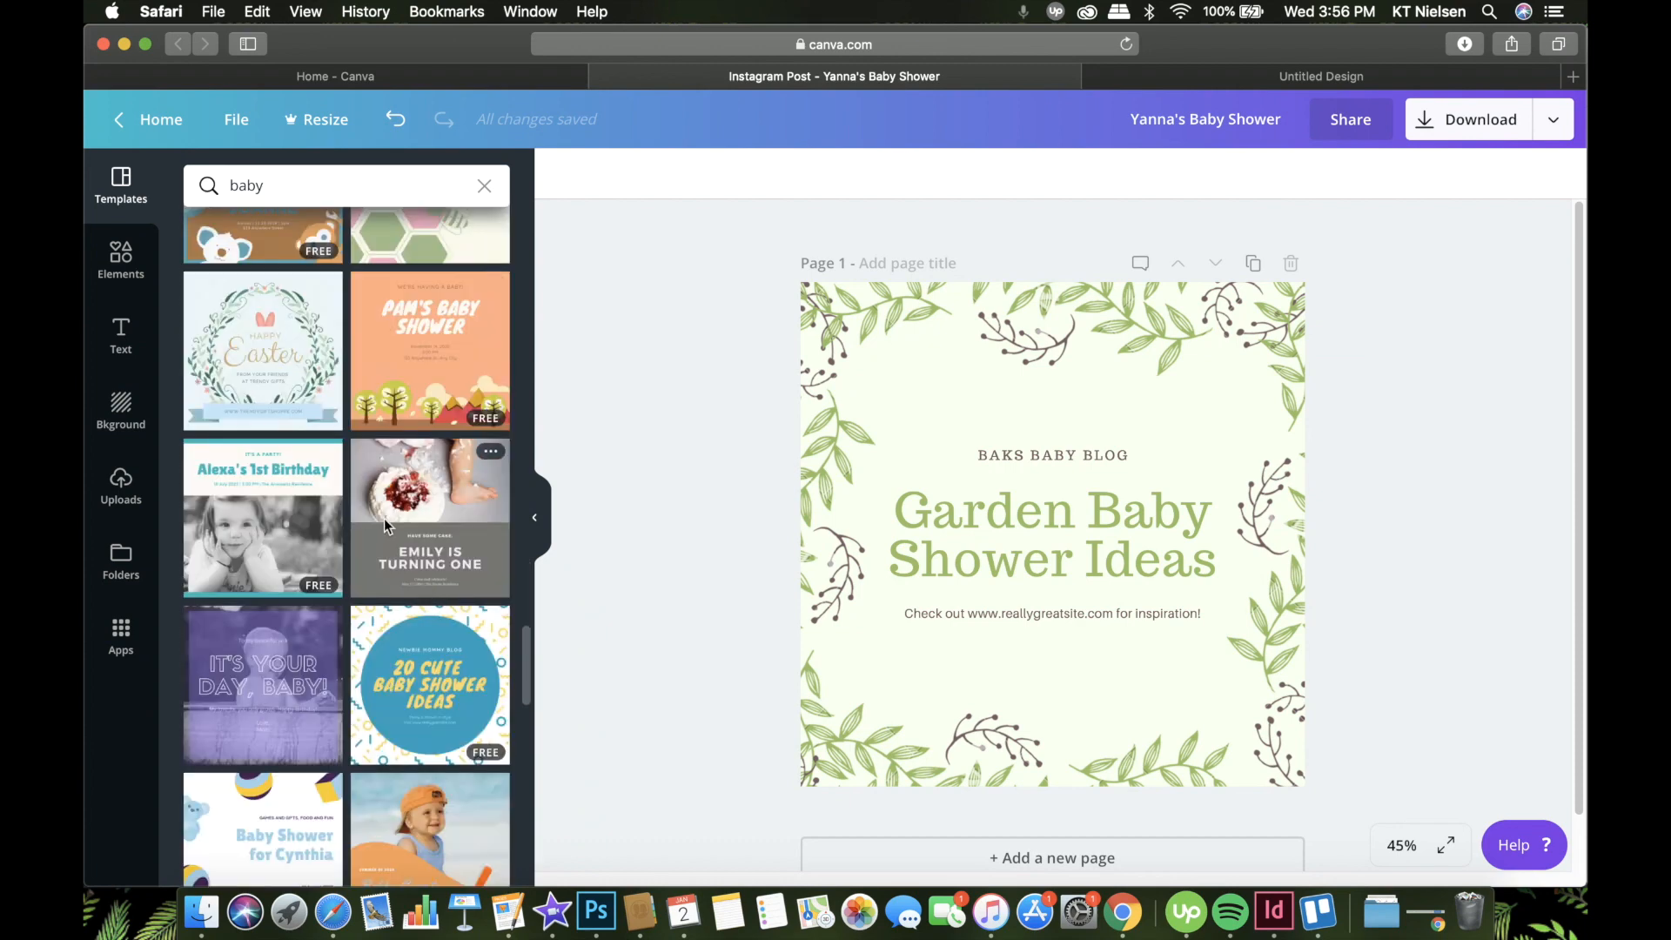
{"action": "scroll", "coordinate": [383, 518], "scroll_direction": "down", "scroll_amount": 2}
{"action": "left_click", "coordinate": [420, 523]}
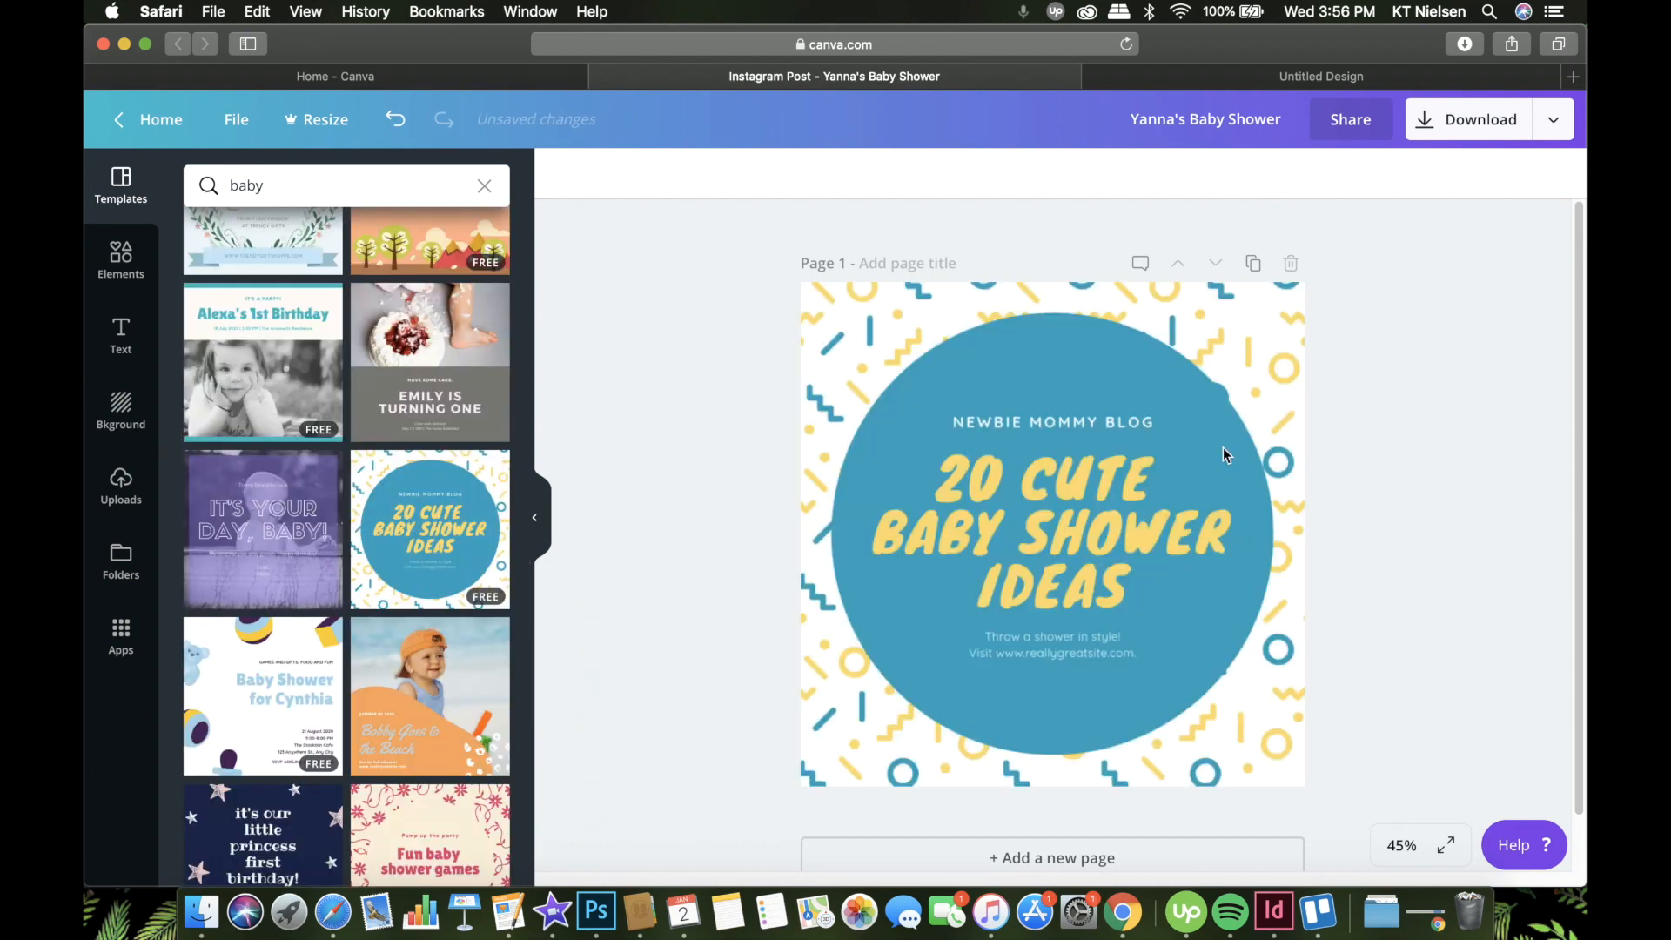
Step: Publish the design with the Embed option to create its HTML and Wordpress or Medium embed links
{"action": "left_click", "coordinate": [1570, 129]}
{"action": "scroll", "coordinate": [1416, 493], "scroll_direction": "down", "scroll_amount": 5}
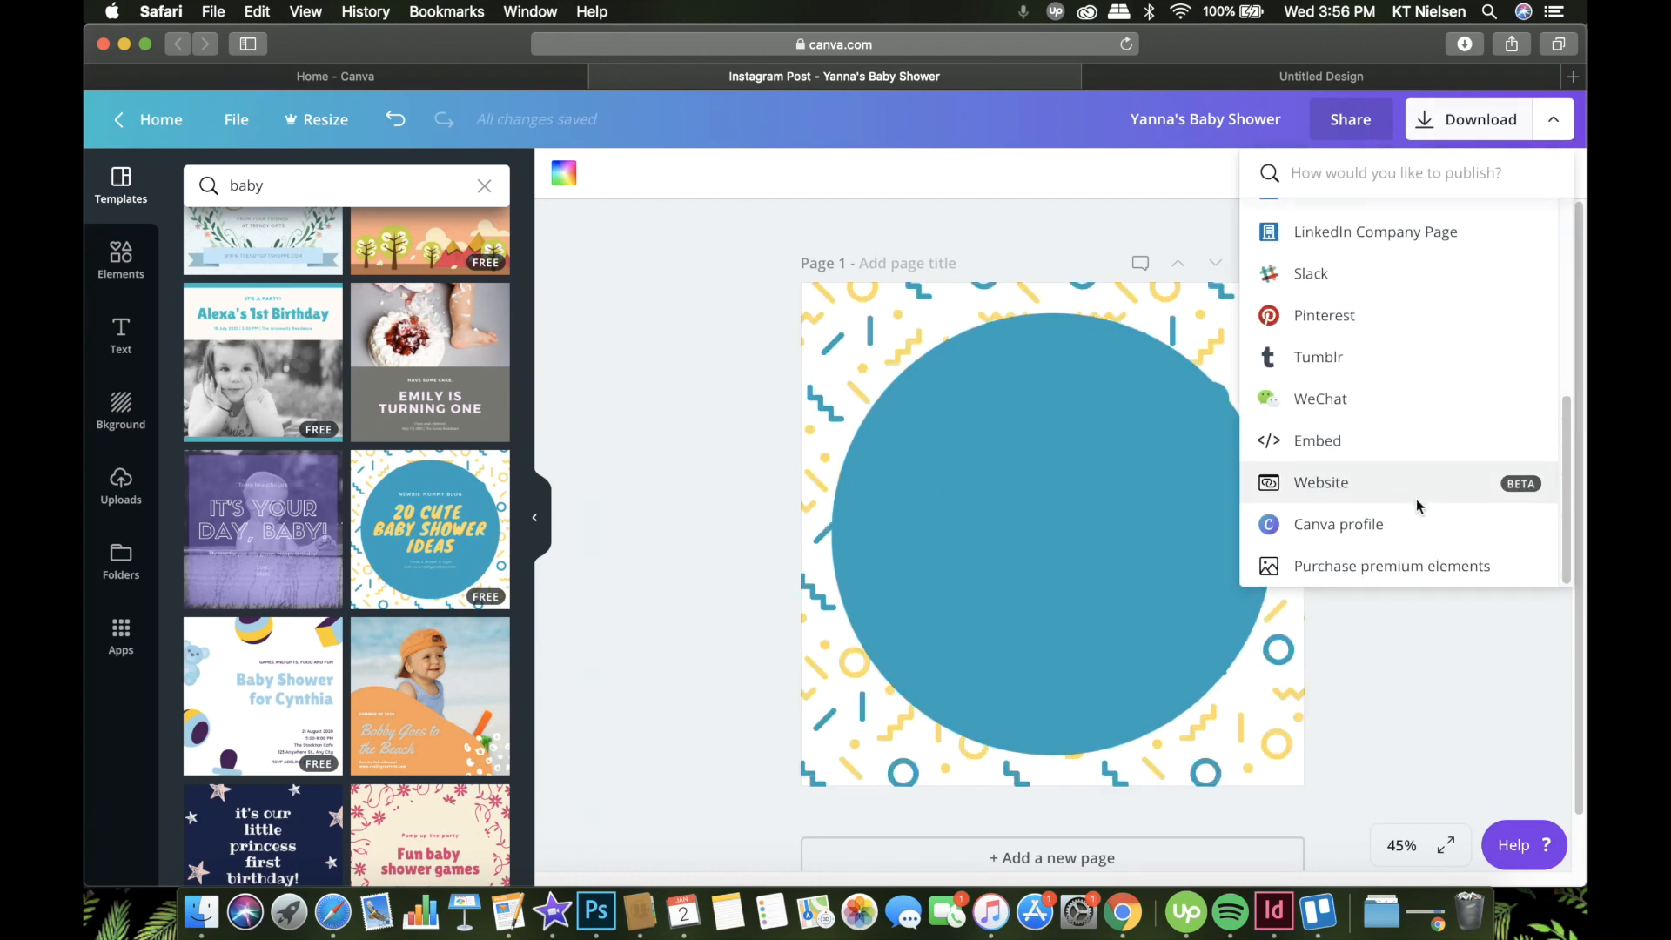
{"action": "left_click", "coordinate": [1393, 449]}
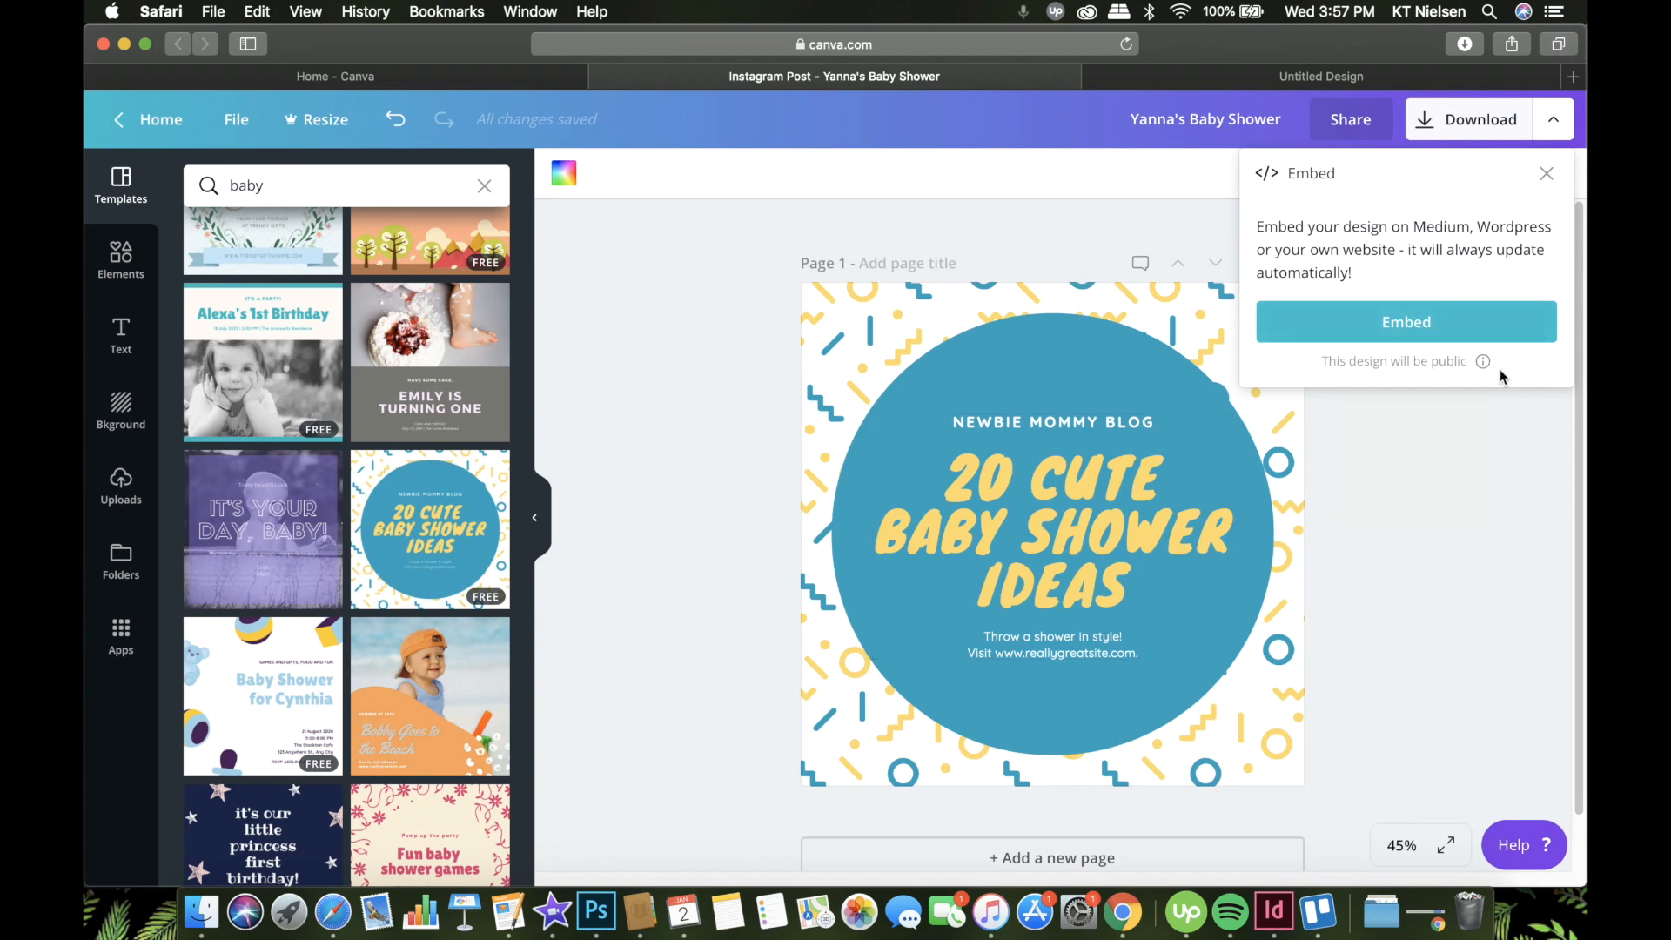
{"action": "left_click", "coordinate": [1436, 326]}
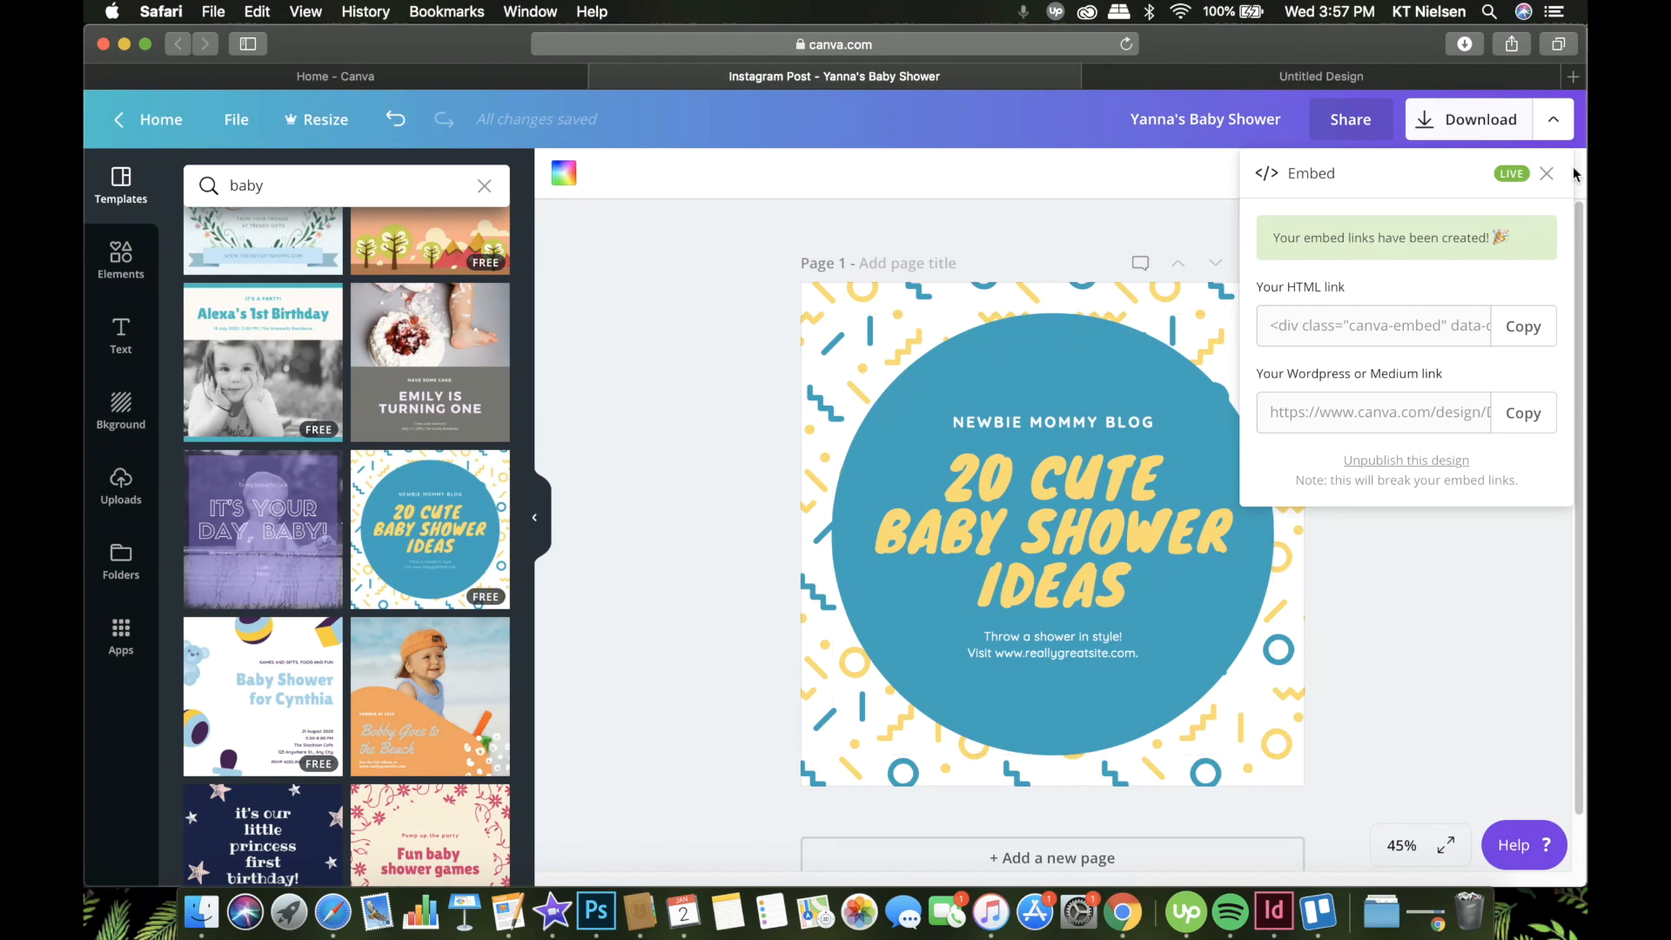
Step: View the design's Canva profile publishing settings and return to the last entries of the publishing options
{"action": "left_click", "coordinate": [1555, 121]}
{"action": "scroll", "coordinate": [1464, 453], "scroll_direction": "down", "scroll_amount": 5}
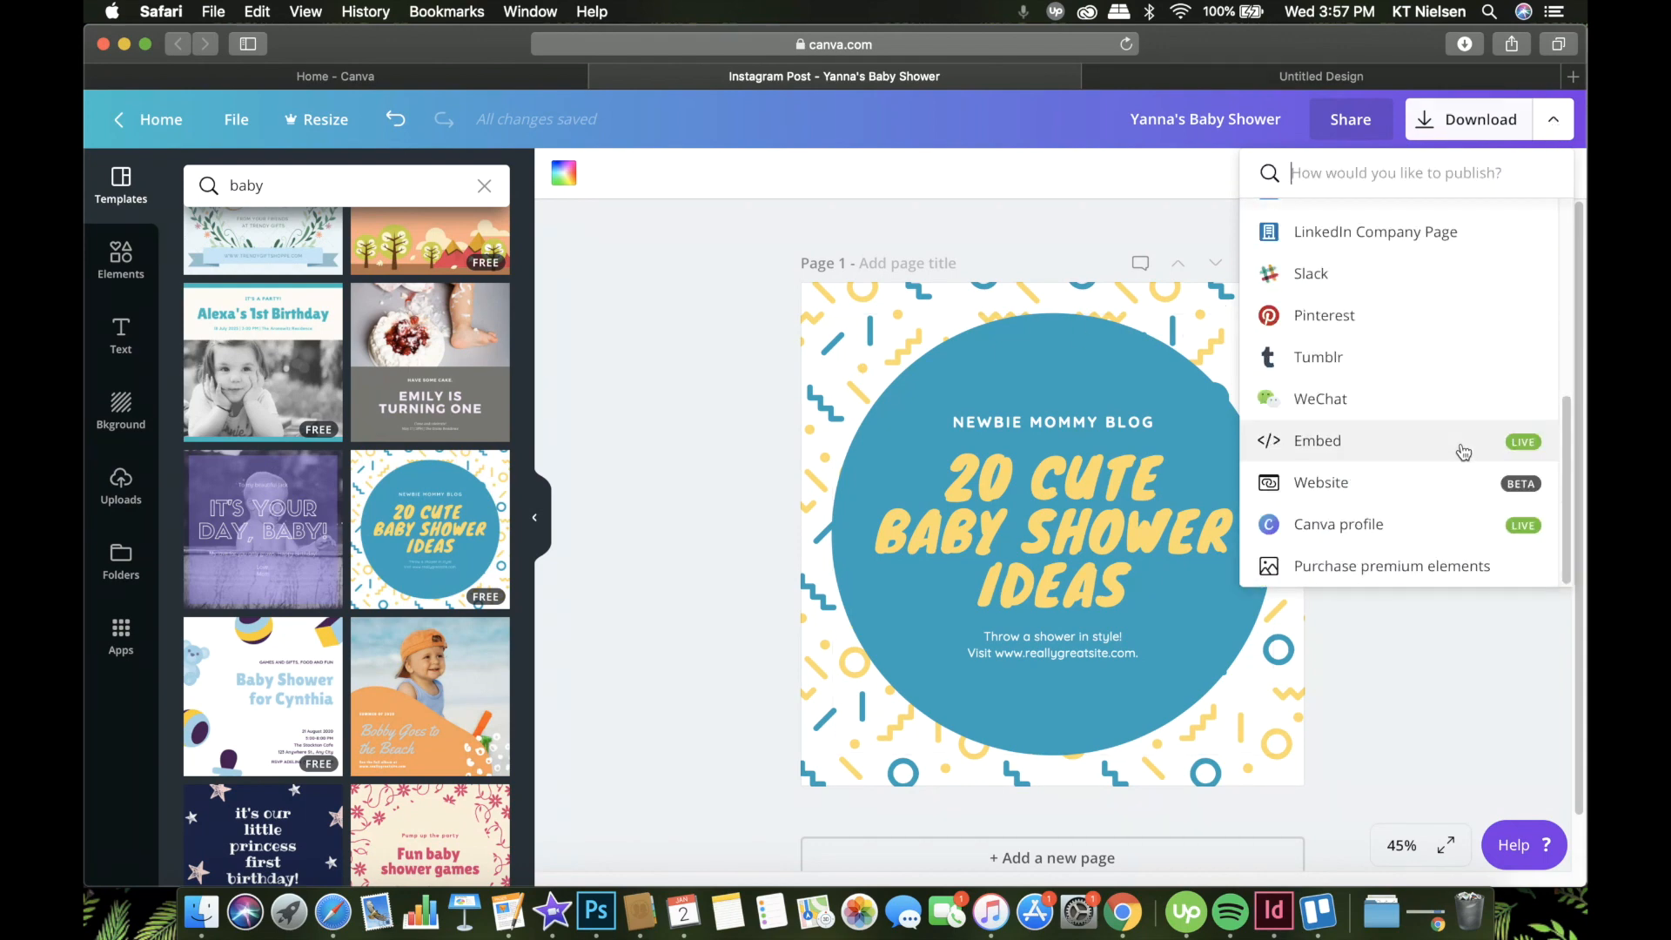
{"action": "left_click", "coordinate": [1382, 529]}
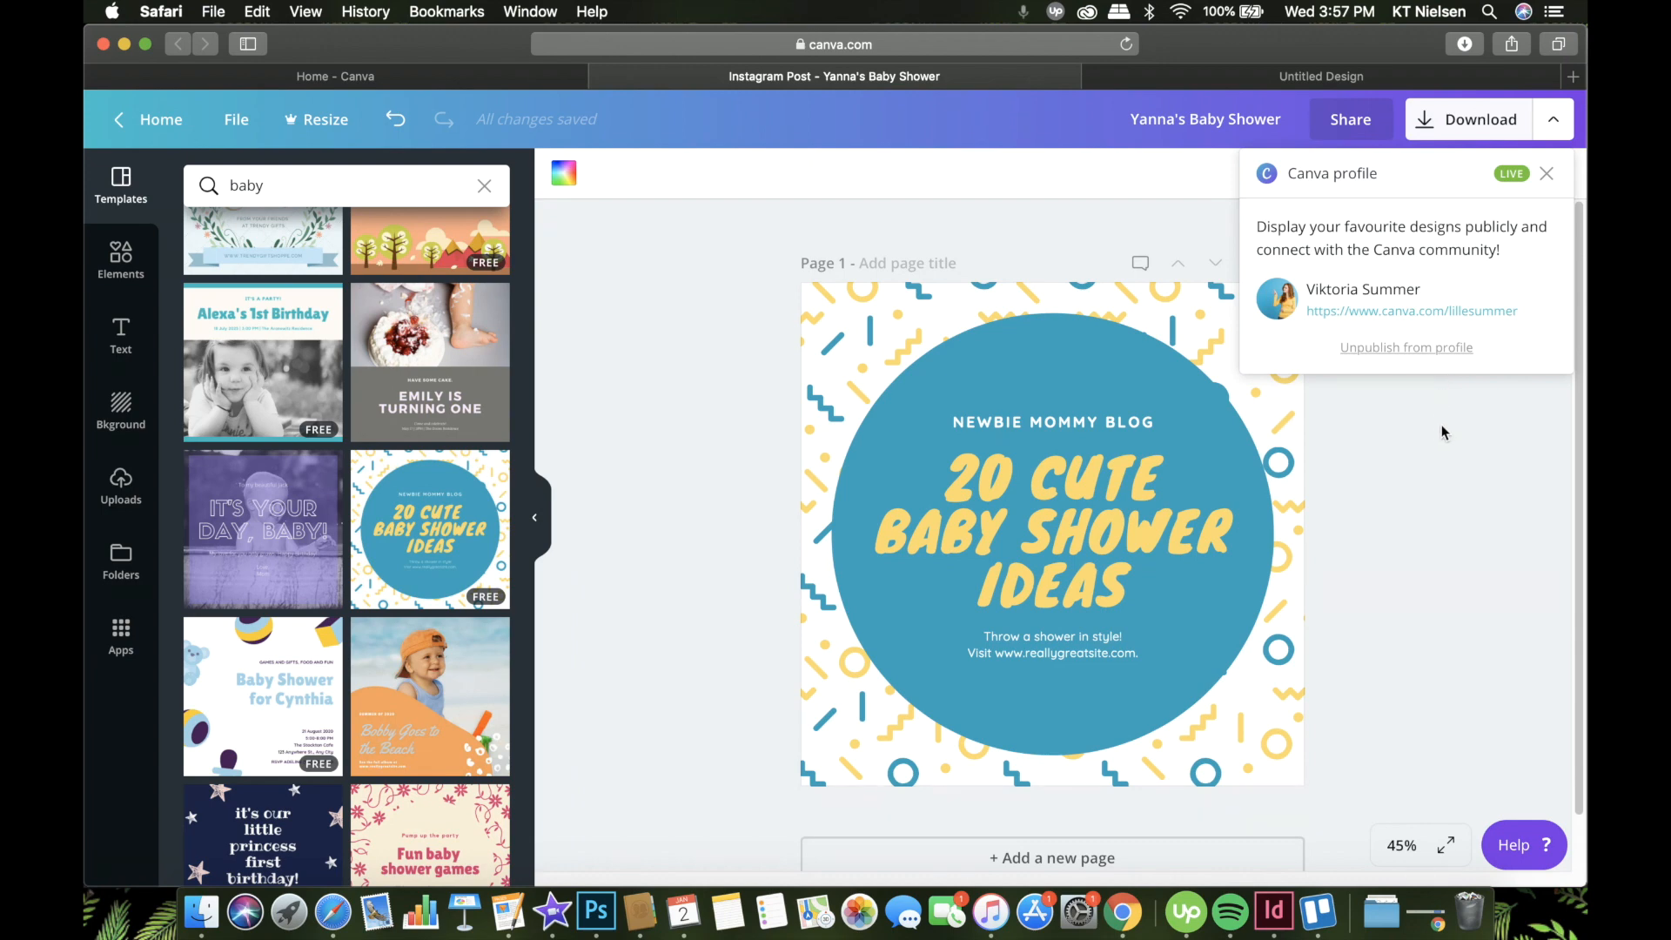
{"action": "left_click", "coordinate": [1547, 173]}
{"action": "left_click", "coordinate": [1554, 119]}
{"action": "scroll", "coordinate": [1345, 557], "scroll_direction": "down", "scroll_amount": 5}
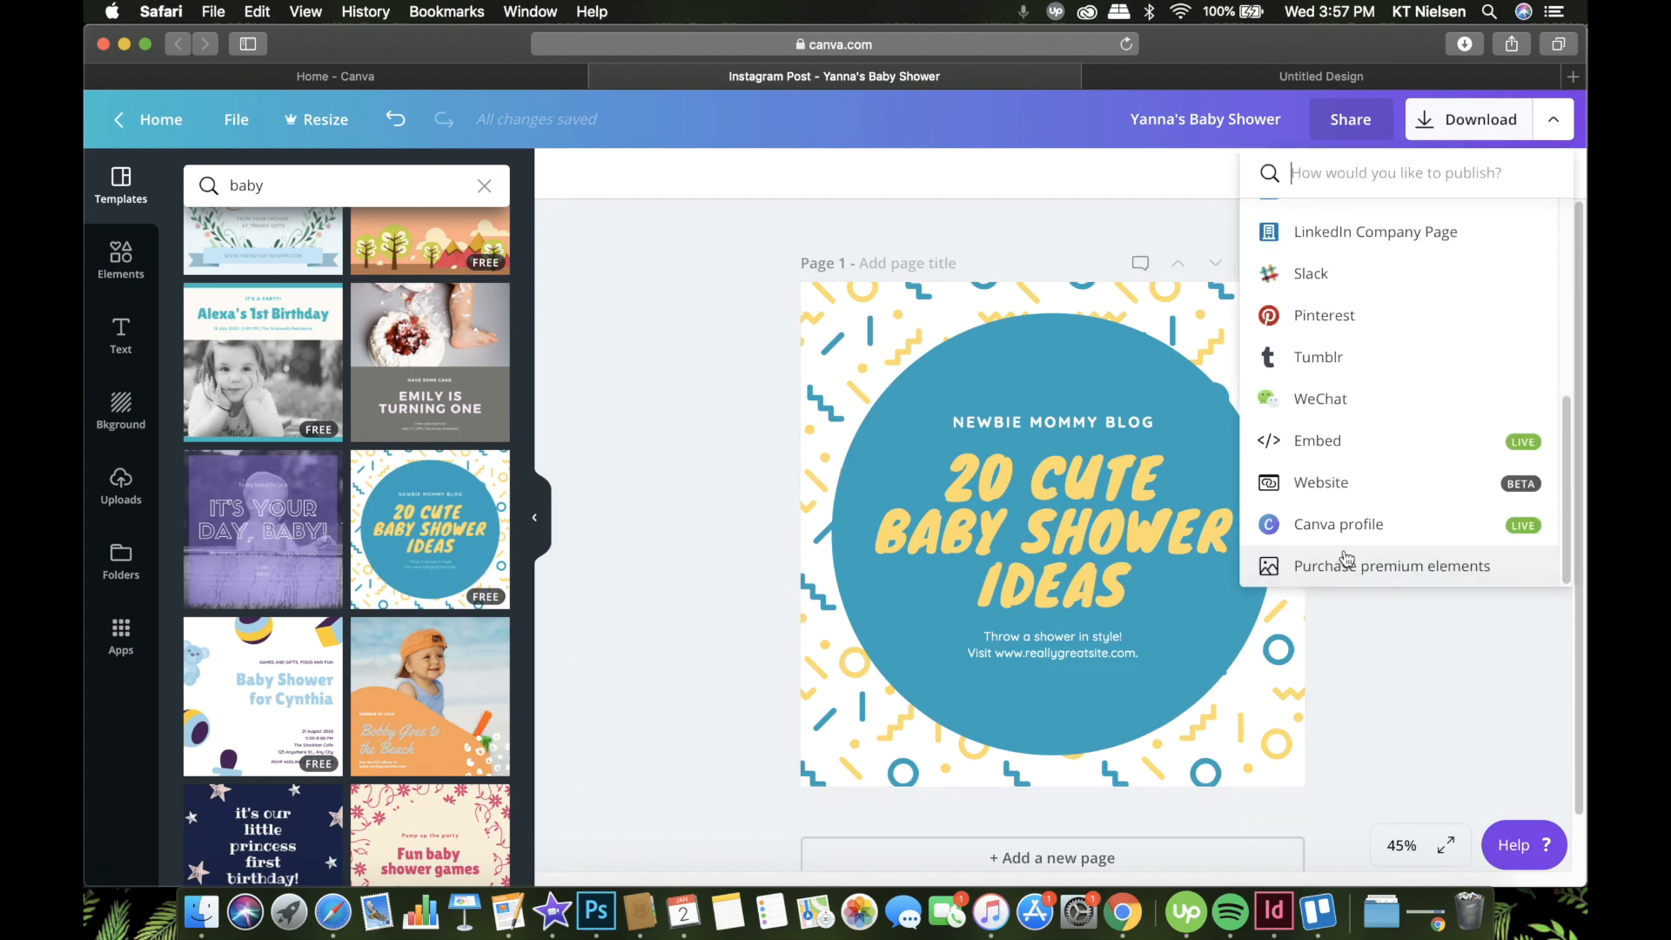